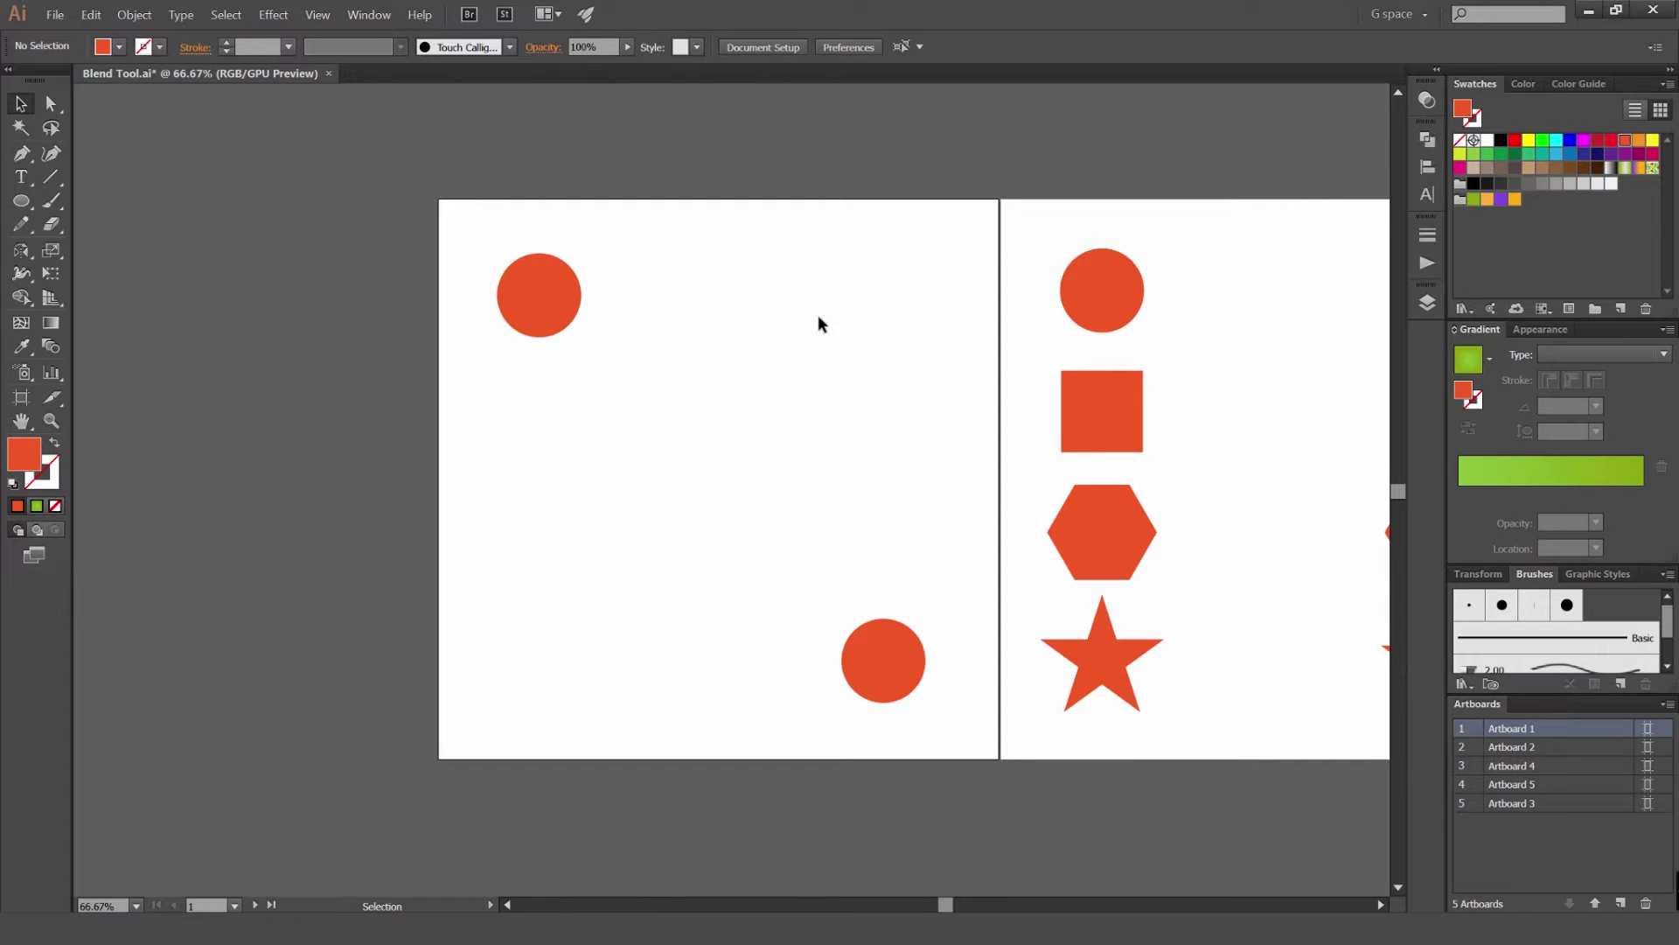
Blend the two orange circles at opposite corners of the first artboard
{"action": "scroll", "coordinate": [707, 386], "scroll_direction": "up", "scroll_amount": 1}
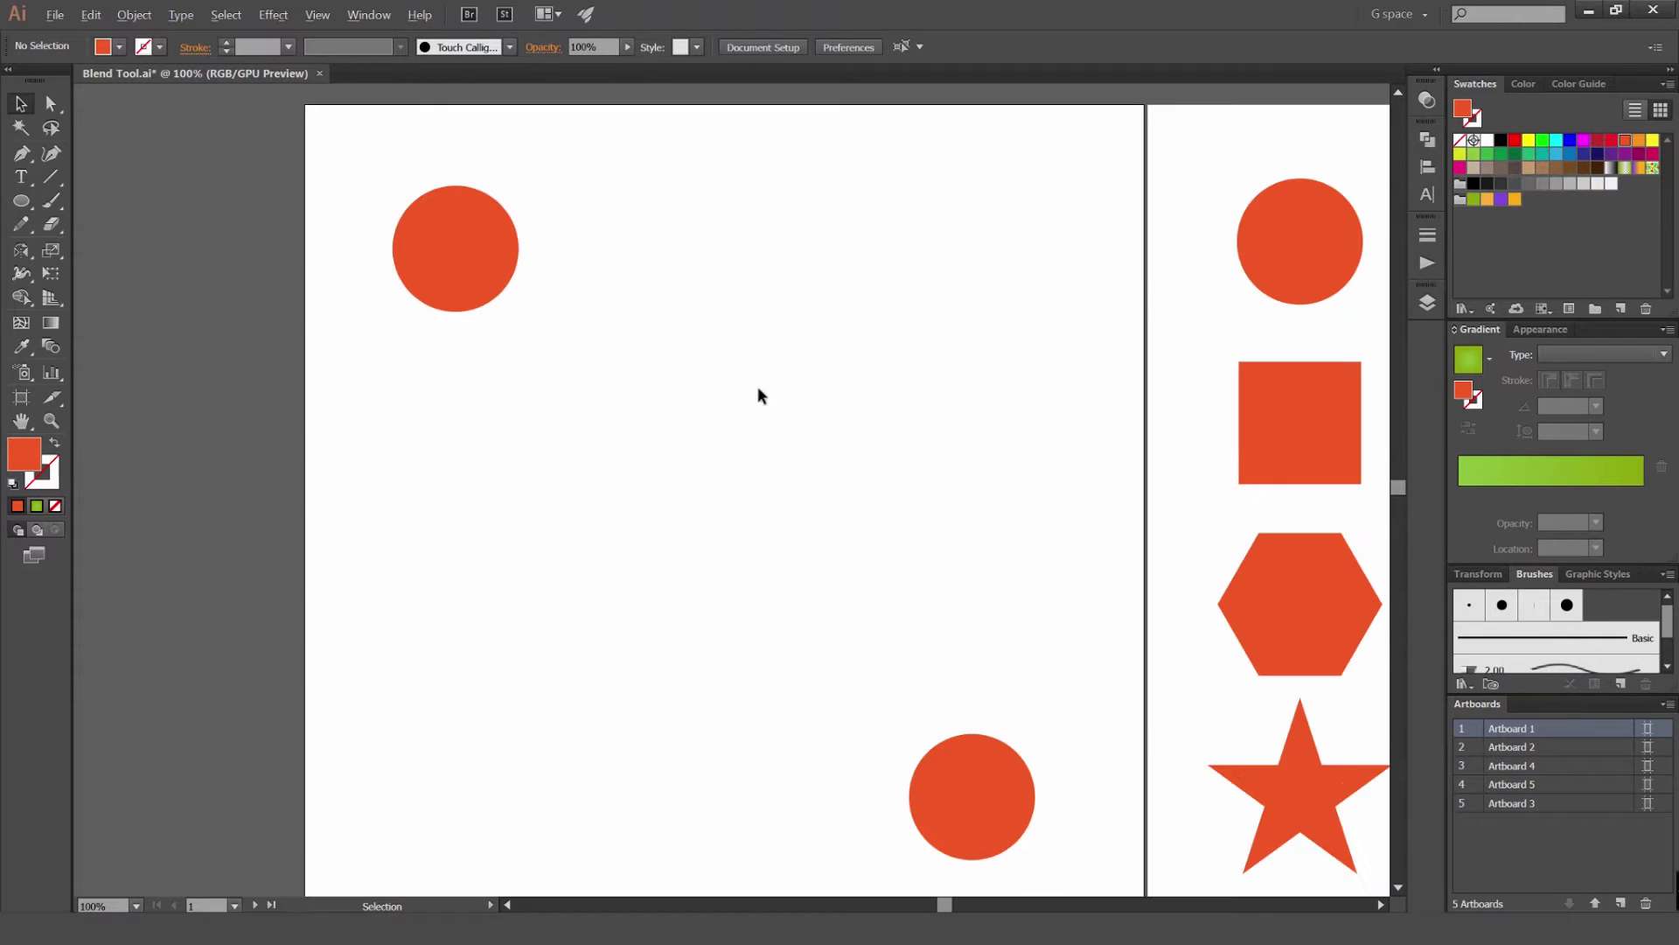
{"action": "left_click_drag", "start_coordinate": [816, 318], "coordinate": [822, 308]}
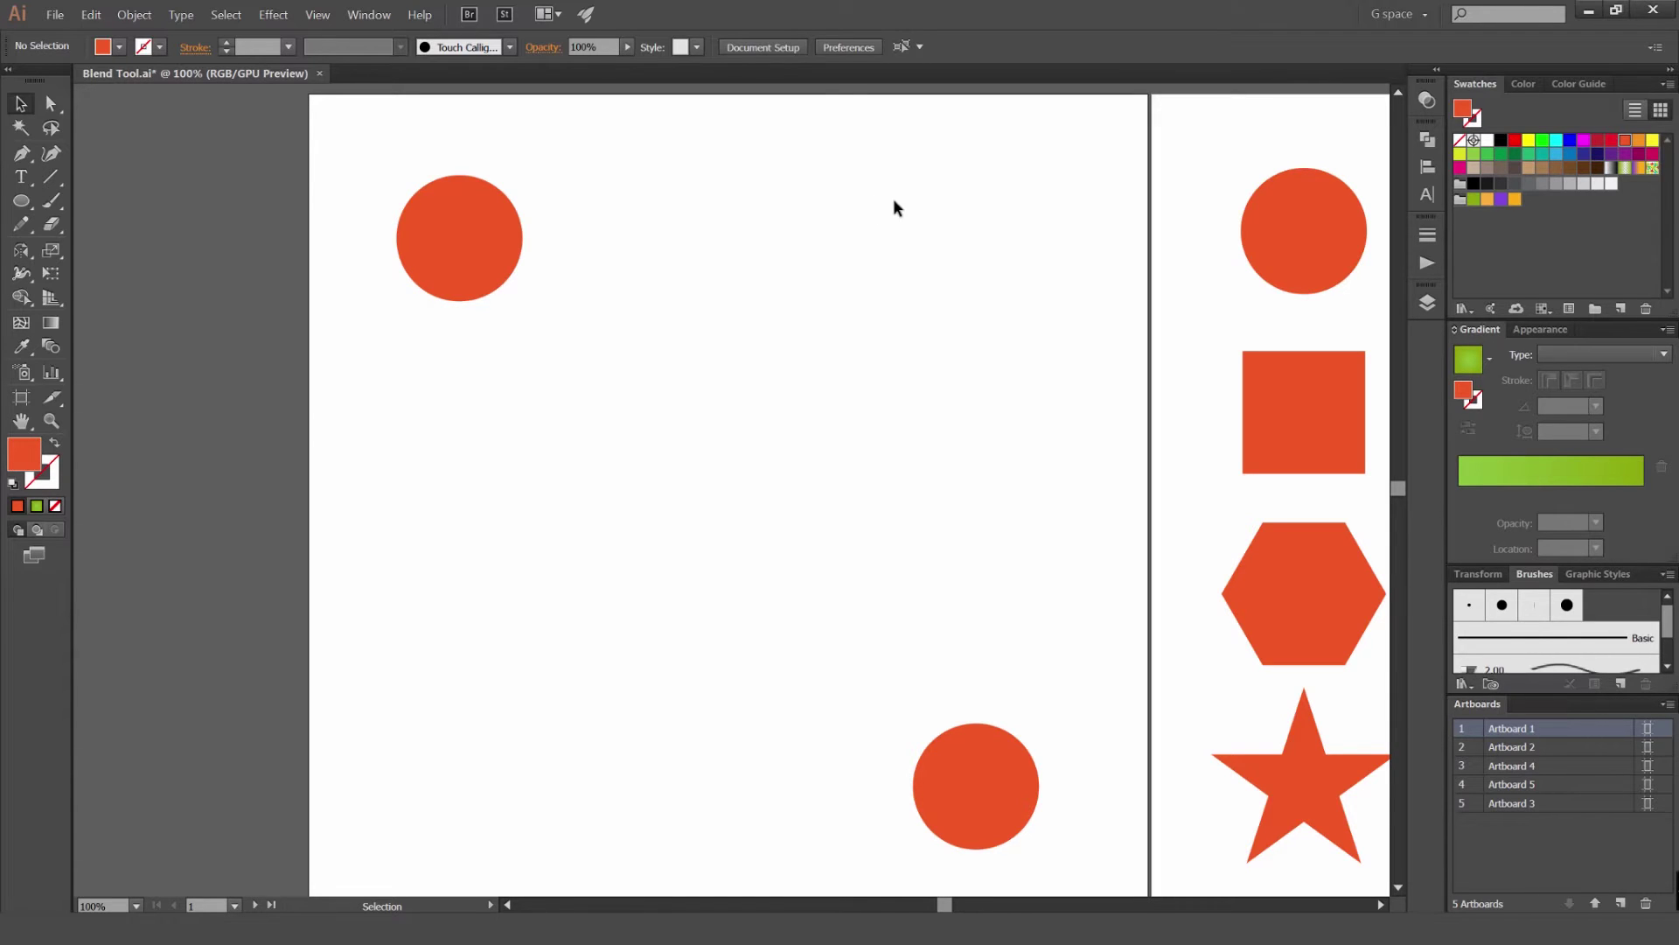
{"action": "left_click_drag", "start_coordinate": [701, 600], "coordinate": [271, 869]}
{"action": "left_click", "coordinate": [134, 16]}
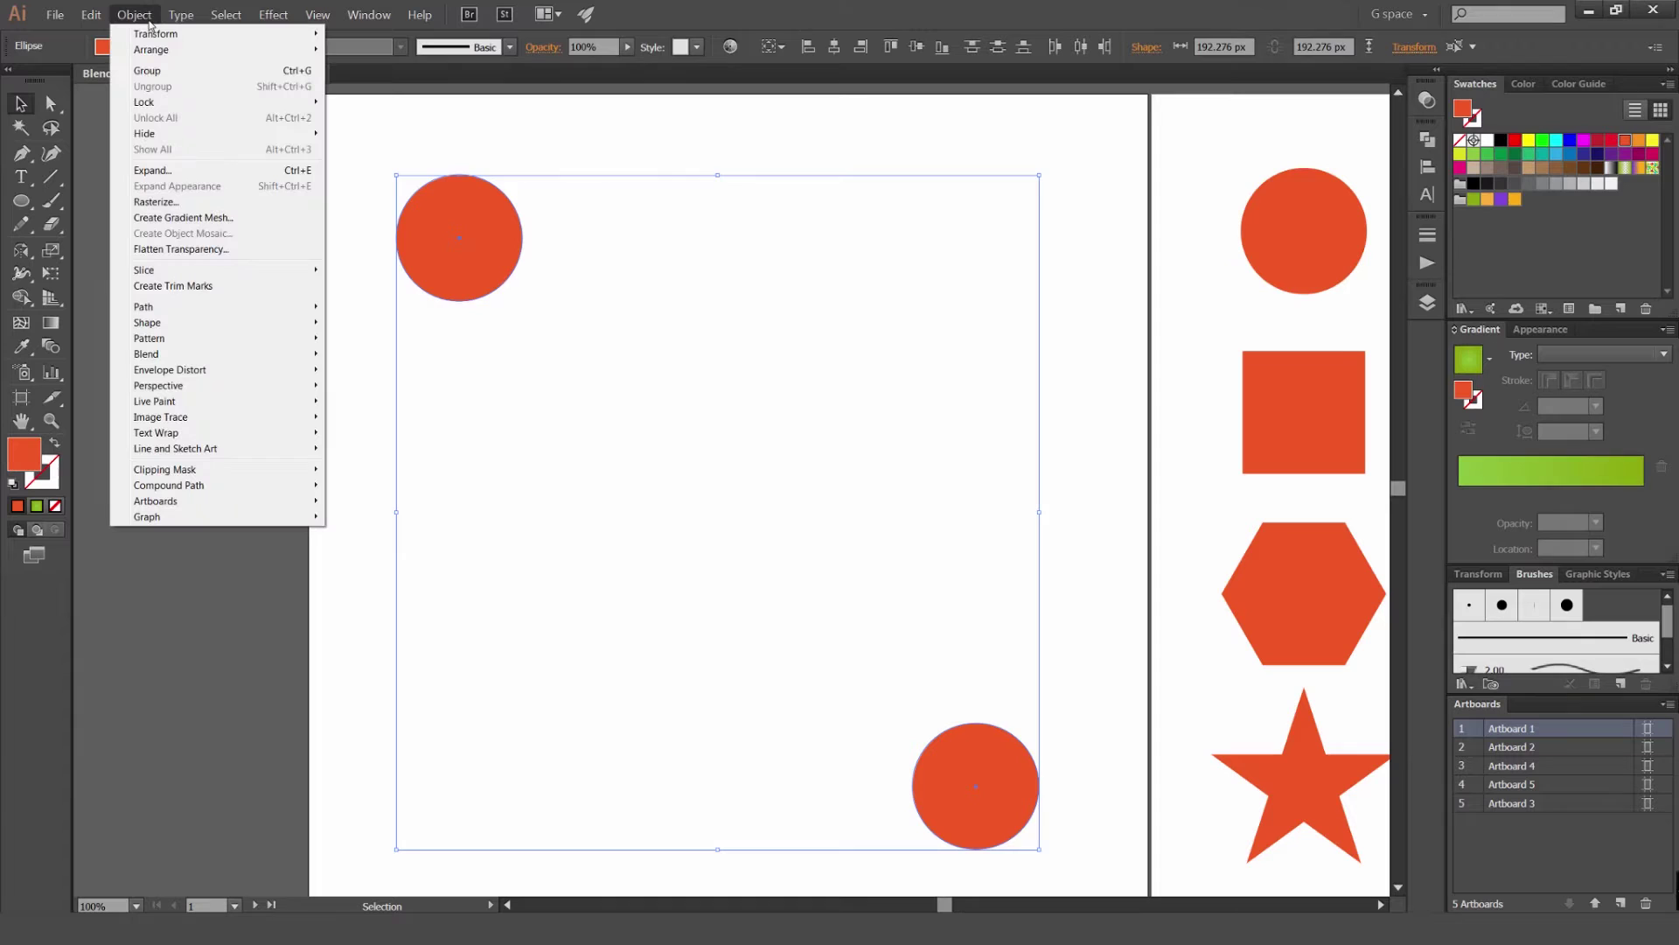
{"action": "mouse_move", "coordinate": [191, 359]}
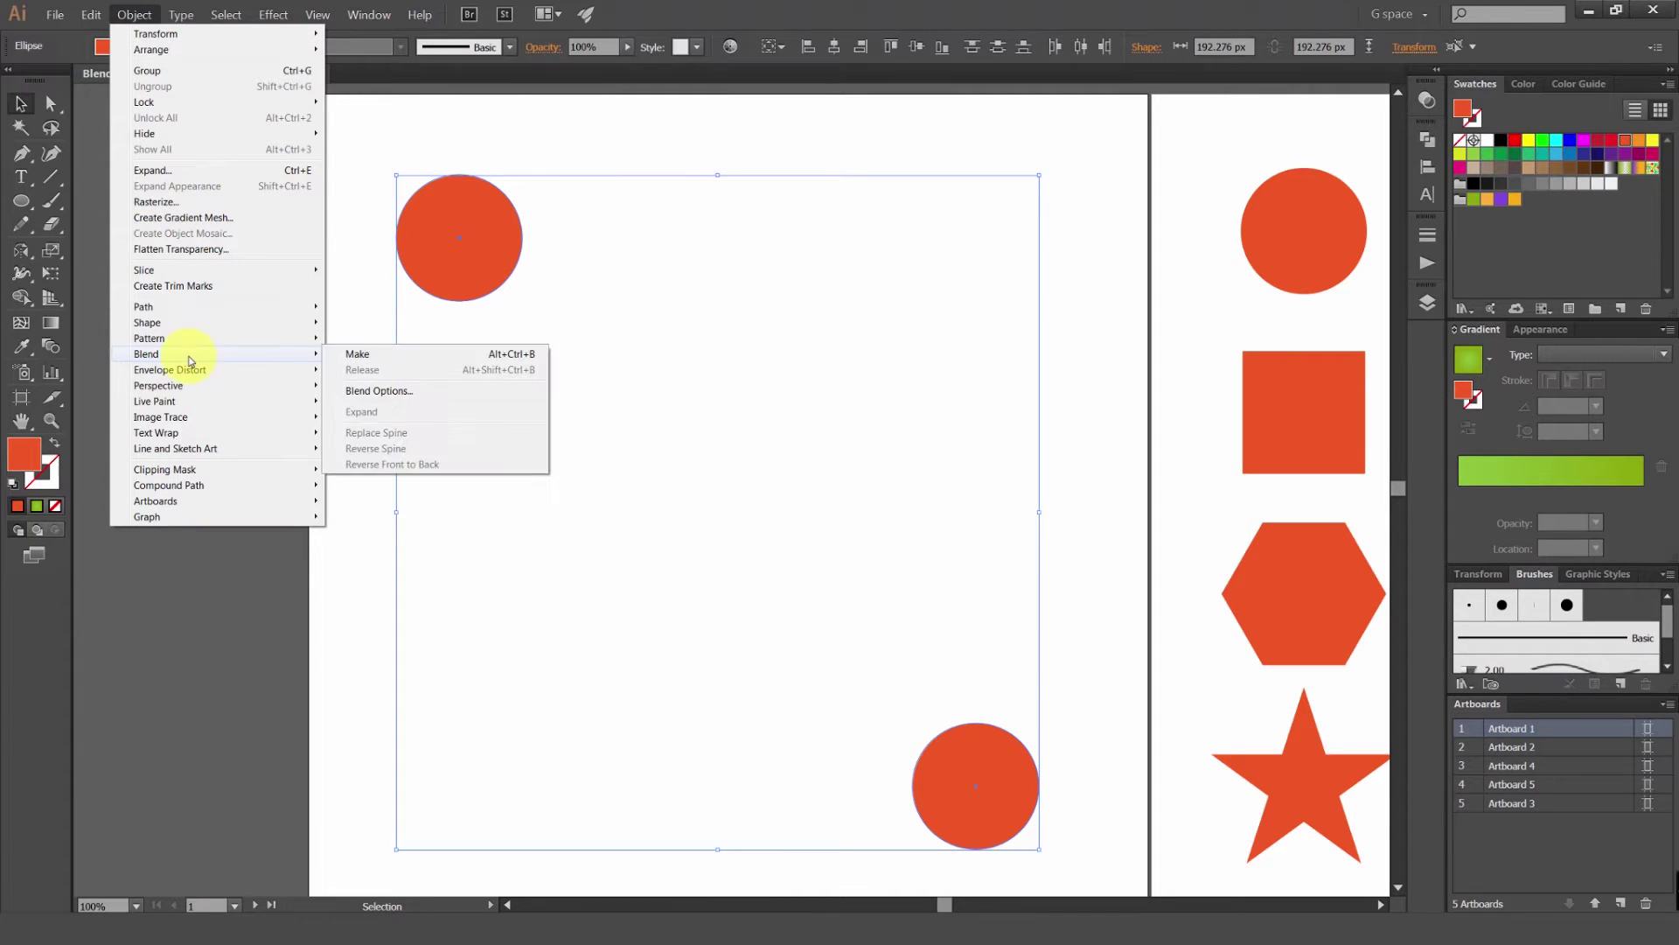
{"action": "left_click", "coordinate": [391, 361]}
{"action": "left_click", "coordinate": [849, 291]}
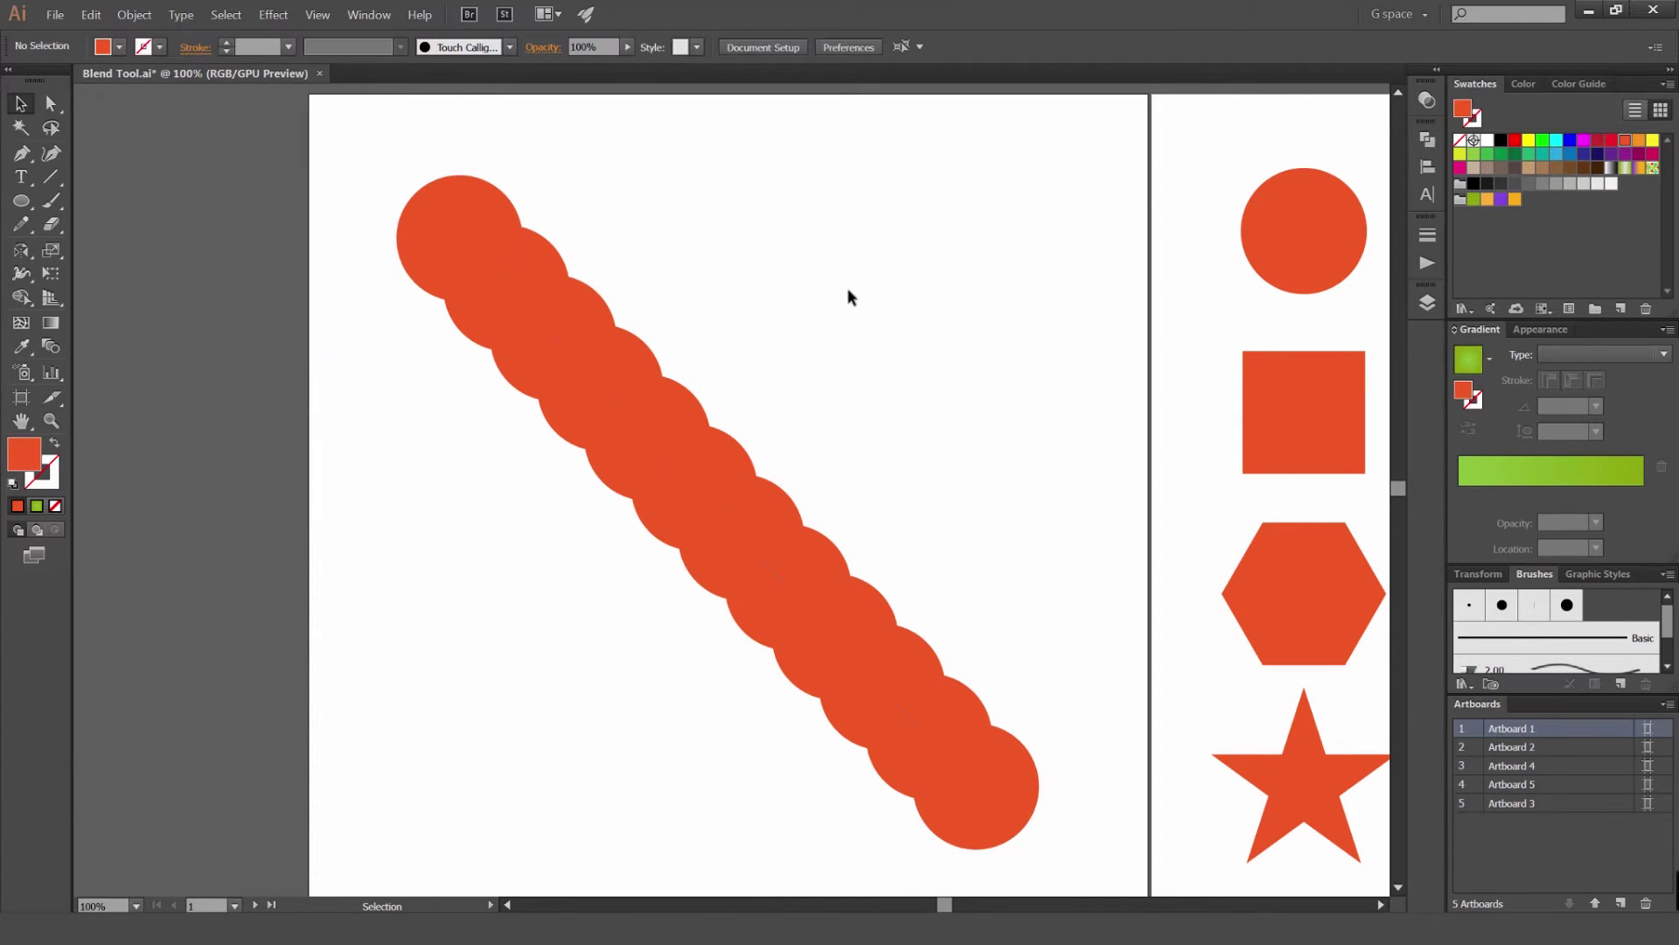
Delete the diagonal circle blend from the first artboard
{"action": "left_click_drag", "start_coordinate": [891, 480], "coordinate": [316, 769]}
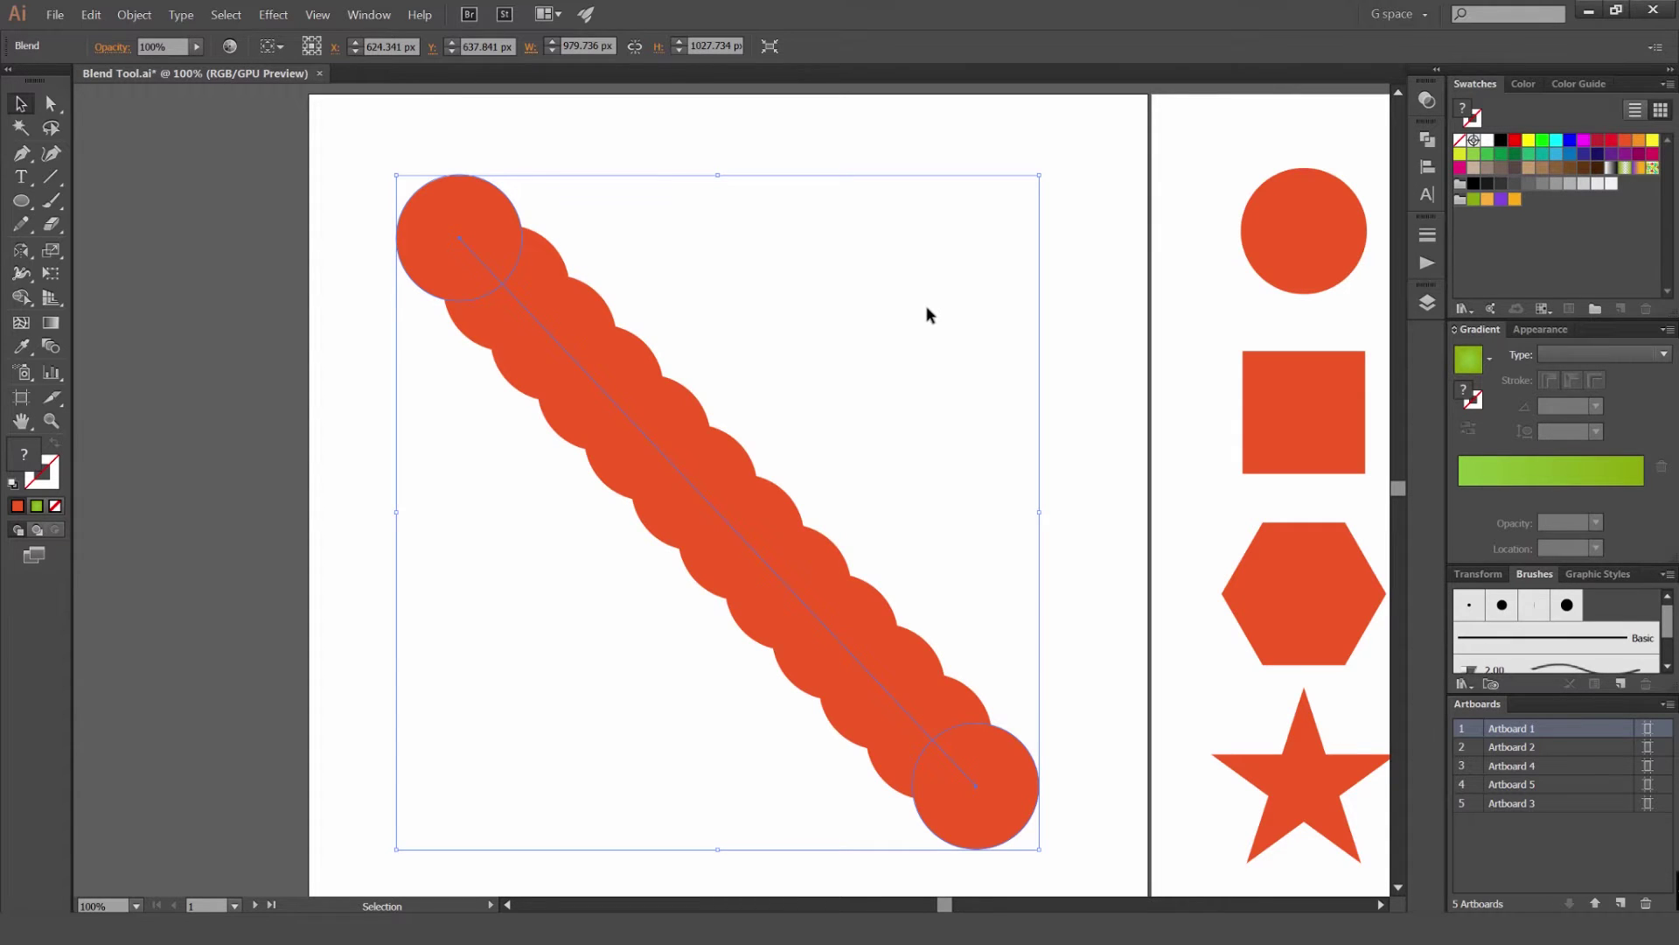
{"action": "left_click_drag", "start_coordinate": [986, 184], "coordinate": [380, 805]}
{"action": "key", "text": "Delete"}
Draw an open, roughly triangular four-point path with the Pen tool in the upper right area of the first artboard
{"action": "key", "text": "p"}
{"action": "left_click", "coordinate": [763, 202]}
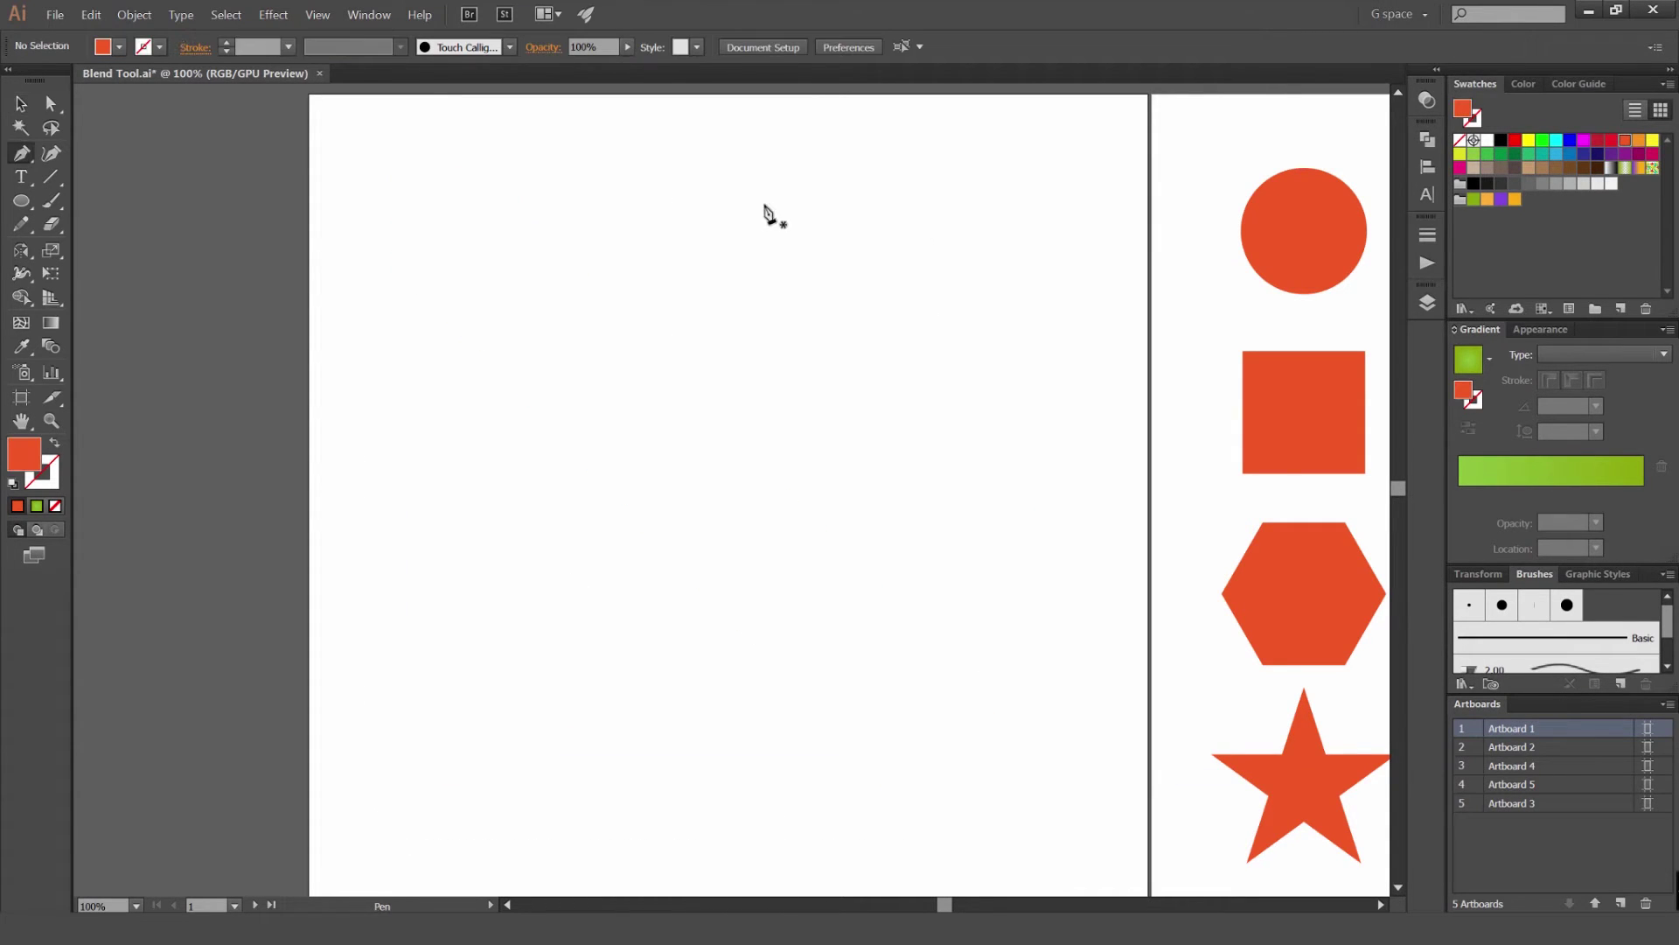
{"action": "left_click", "coordinate": [829, 422]}
{"action": "left_click", "coordinate": [1009, 218]}
{"action": "left_click", "coordinate": [847, 201]}
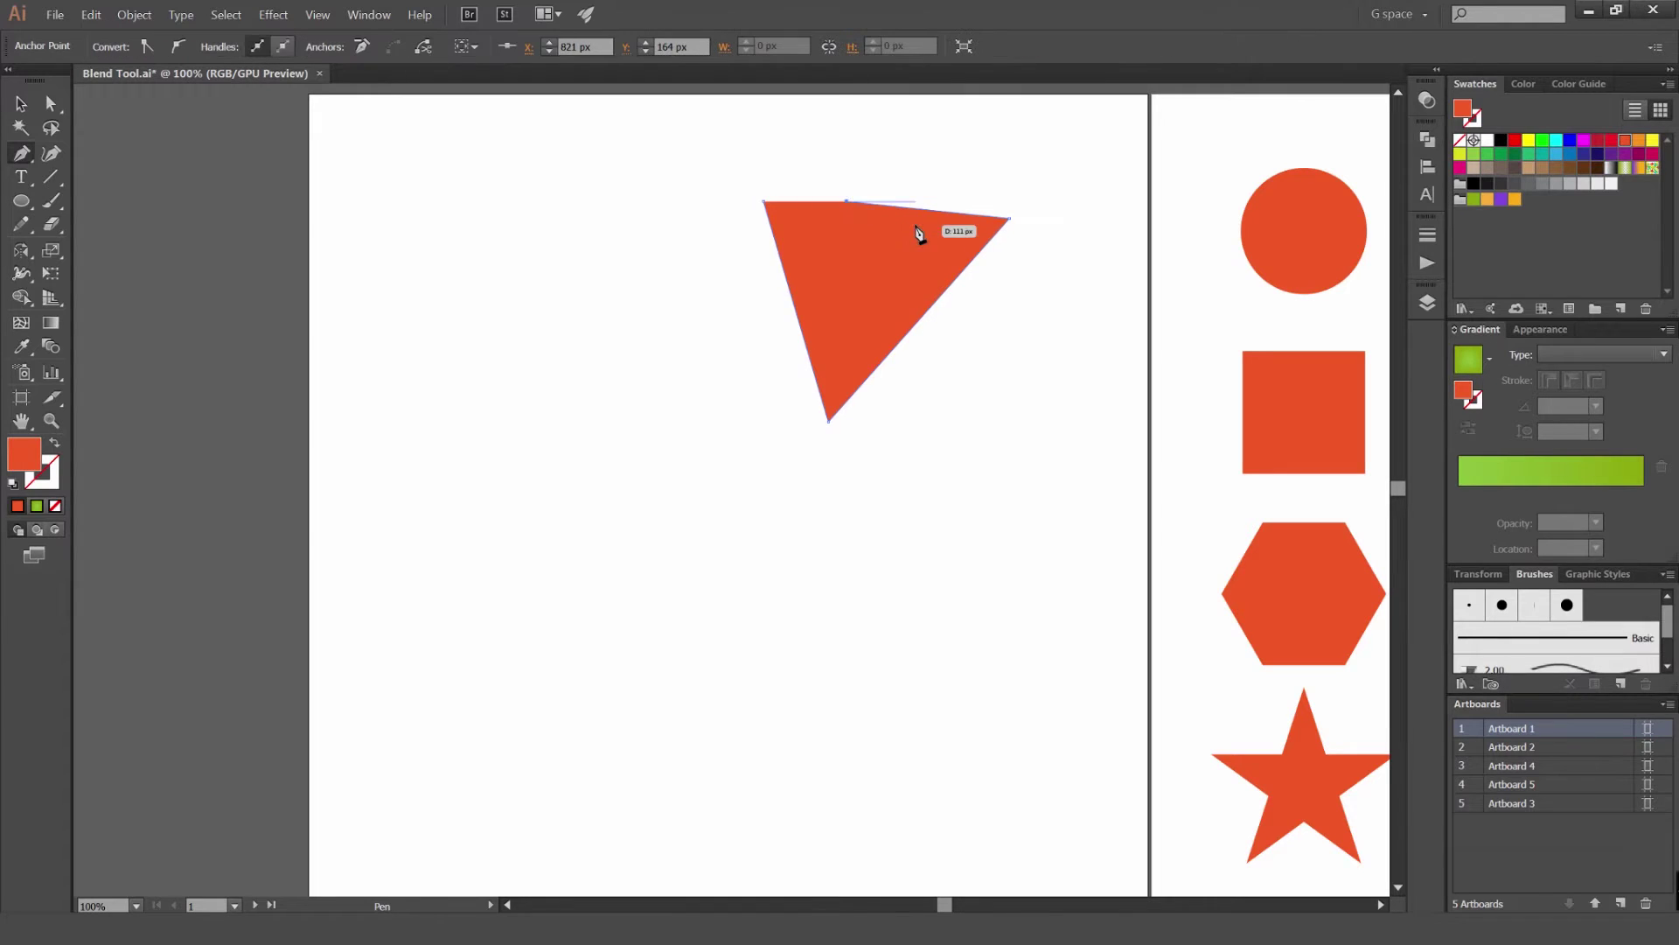
Swap the path's fill and stroke so only an orange outline remains, and set the stroke weight to 8 pt
{"action": "key", "text": "shift+x"}
{"action": "key", "text": "space"}
{"action": "left_click_drag", "start_coordinate": [944, 194], "coordinate": [800, 283]}
{"action": "key", "text": "v"}
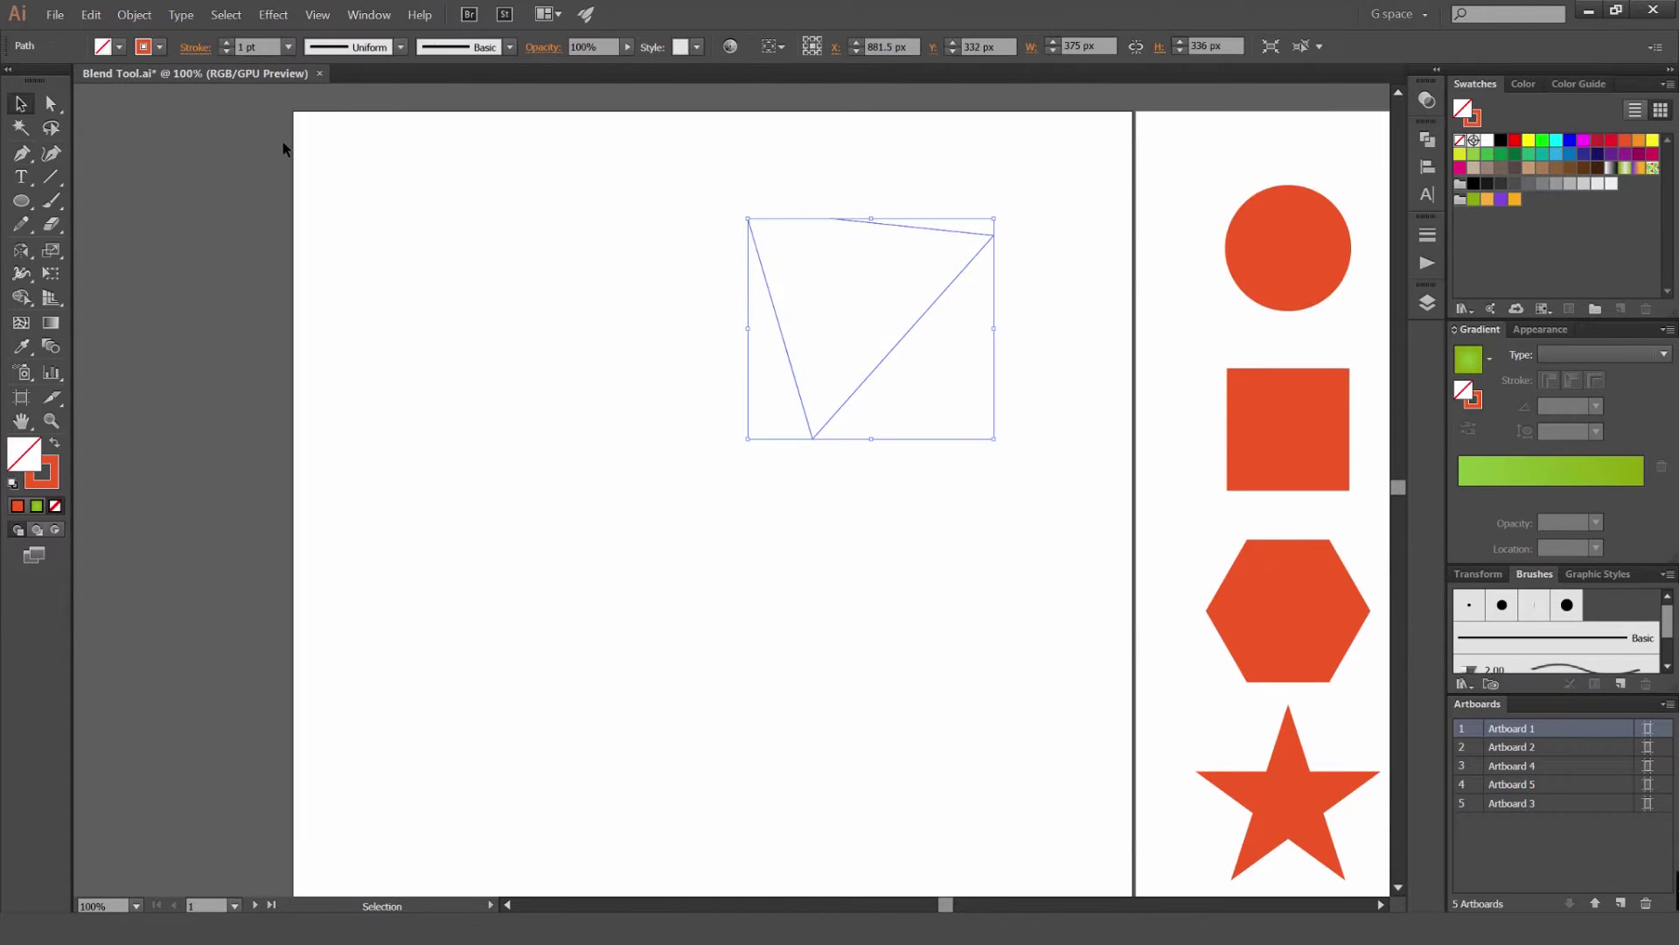
{"action": "left_click", "coordinate": [228, 42]}
{"action": "left_click", "coordinate": [227, 42]}
{"action": "left_click", "coordinate": [227, 42]}
{"action": "left_click", "coordinate": [227, 42]}
{"action": "left_click", "coordinate": [228, 42]}
Duplicate the open orange path into the lower left area of the first artboard
{"action": "left_click", "coordinate": [727, 401]}
{"action": "left_click_drag", "start_coordinate": [727, 401], "coordinate": [687, 239]}
{"action": "key", "text": "ctrl+minus"}
{"action": "left_click_drag", "start_coordinate": [814, 317], "coordinate": [588, 593]}
Select both open orange paths and blend them
{"action": "left_click_drag", "start_coordinate": [958, 208], "coordinate": [610, 518]}
{"action": "scroll", "coordinate": [757, 441], "scroll_direction": "up", "scroll_amount": 1}
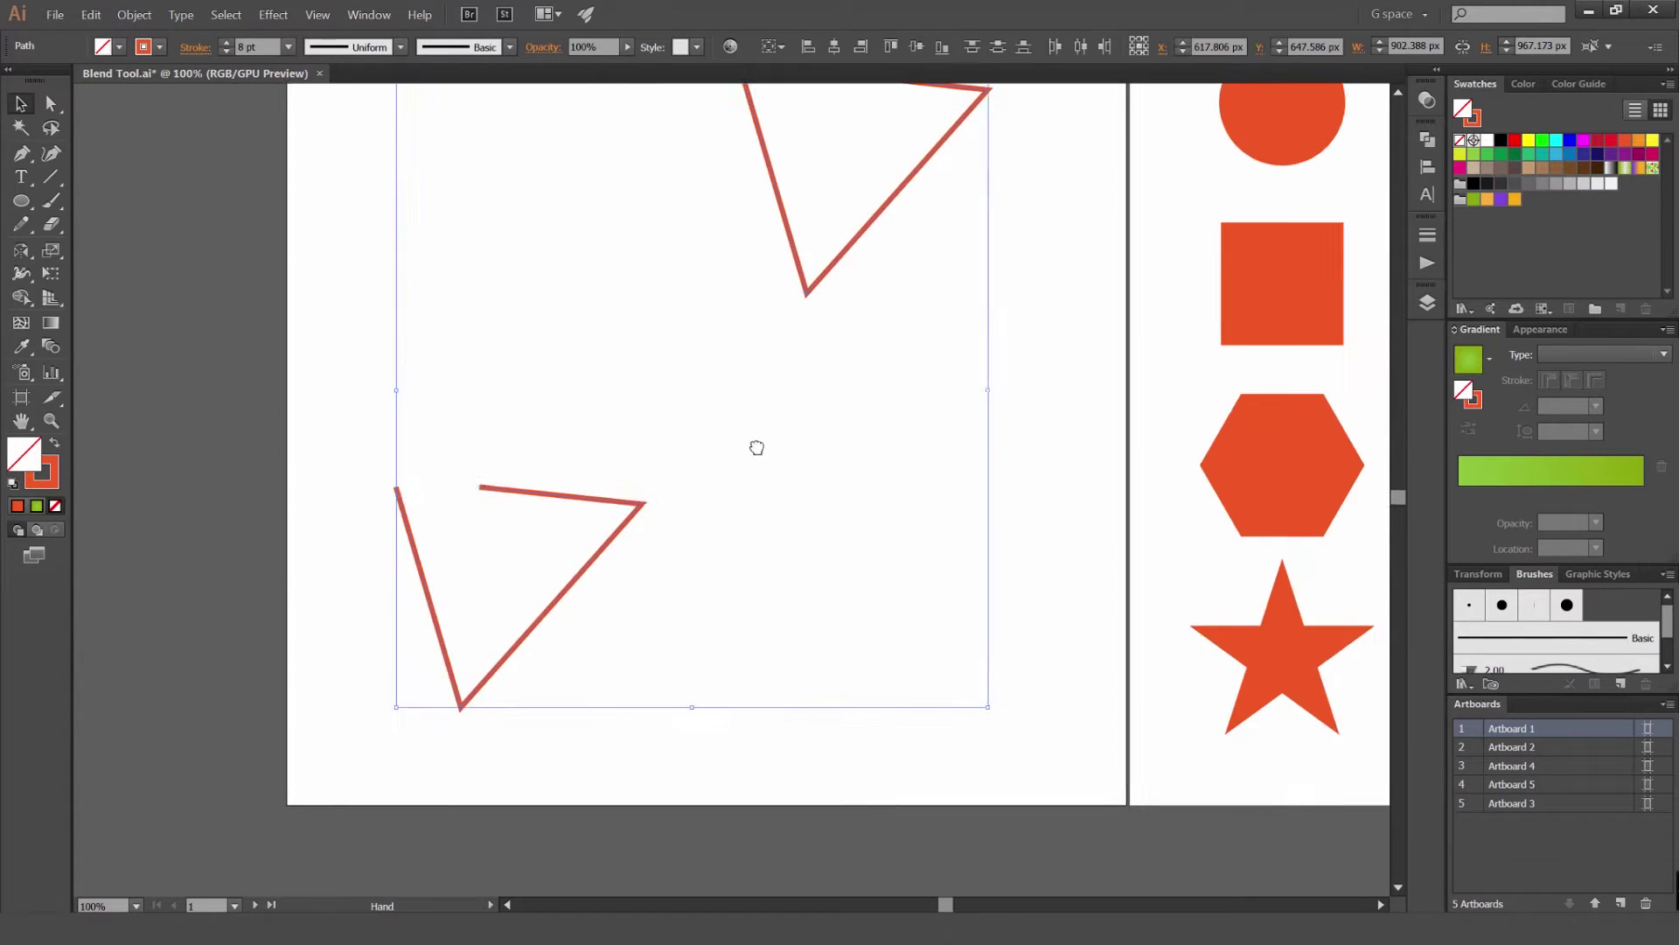
{"action": "left_click_drag", "start_coordinate": [758, 445], "coordinate": [751, 582]}
{"action": "scroll", "coordinate": [593, 341], "scroll_direction": "down", "scroll_amount": 1}
{"action": "left_click", "coordinate": [134, 14]}
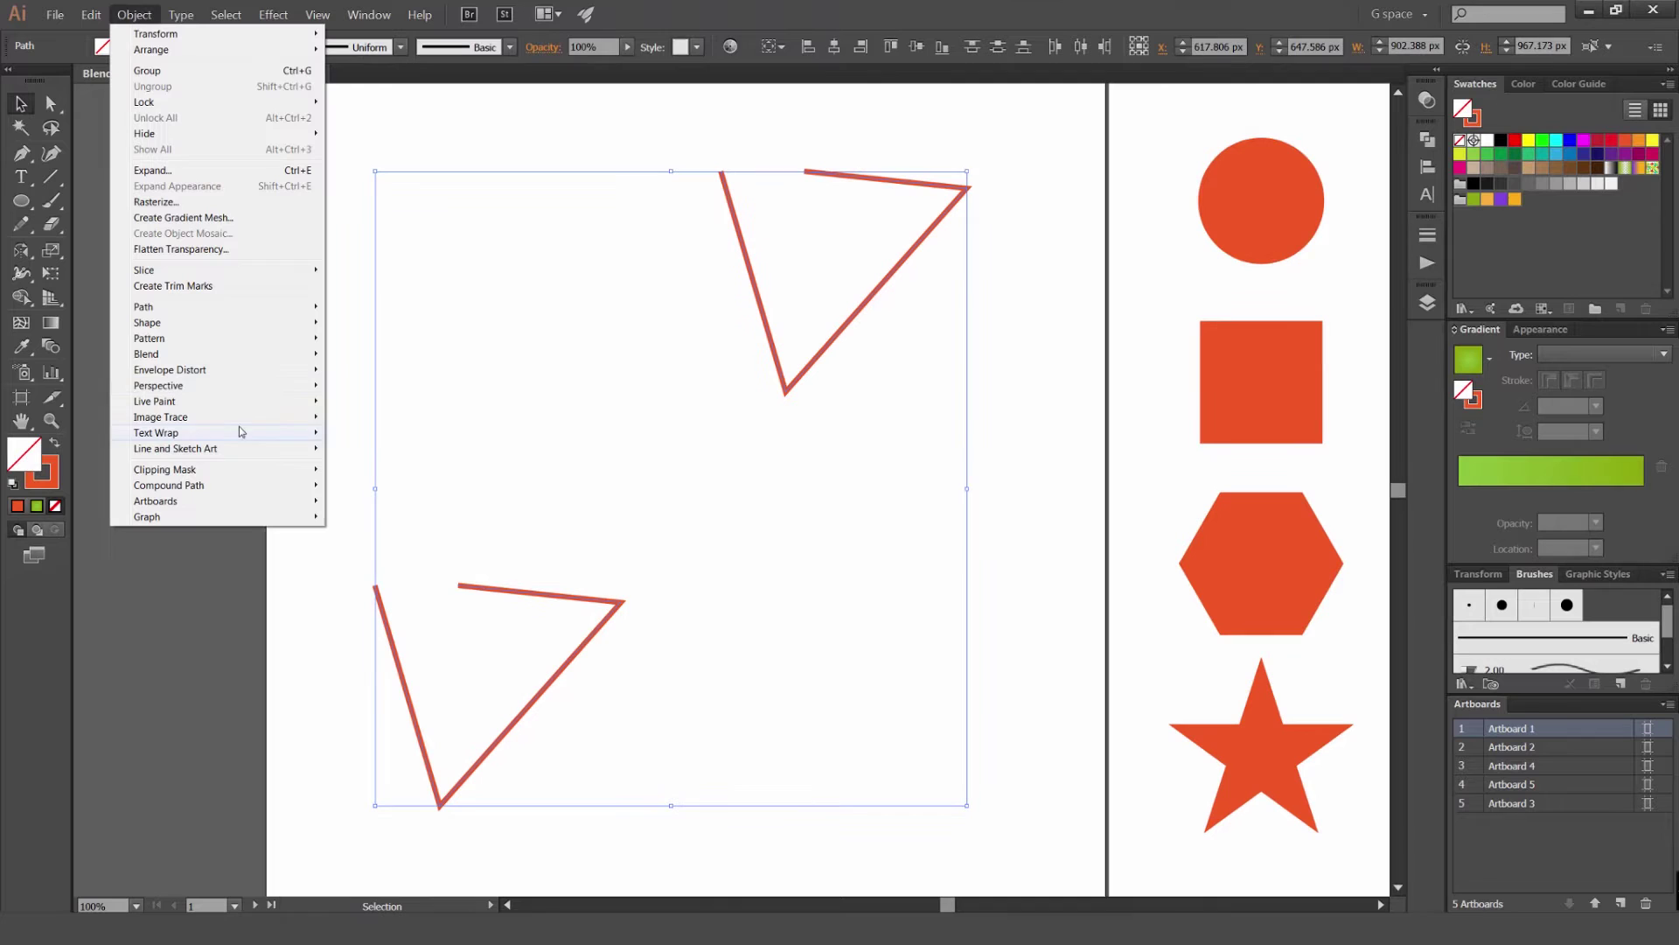
{"action": "left_click", "coordinate": [368, 354]}
{"action": "left_click", "coordinate": [847, 507]}
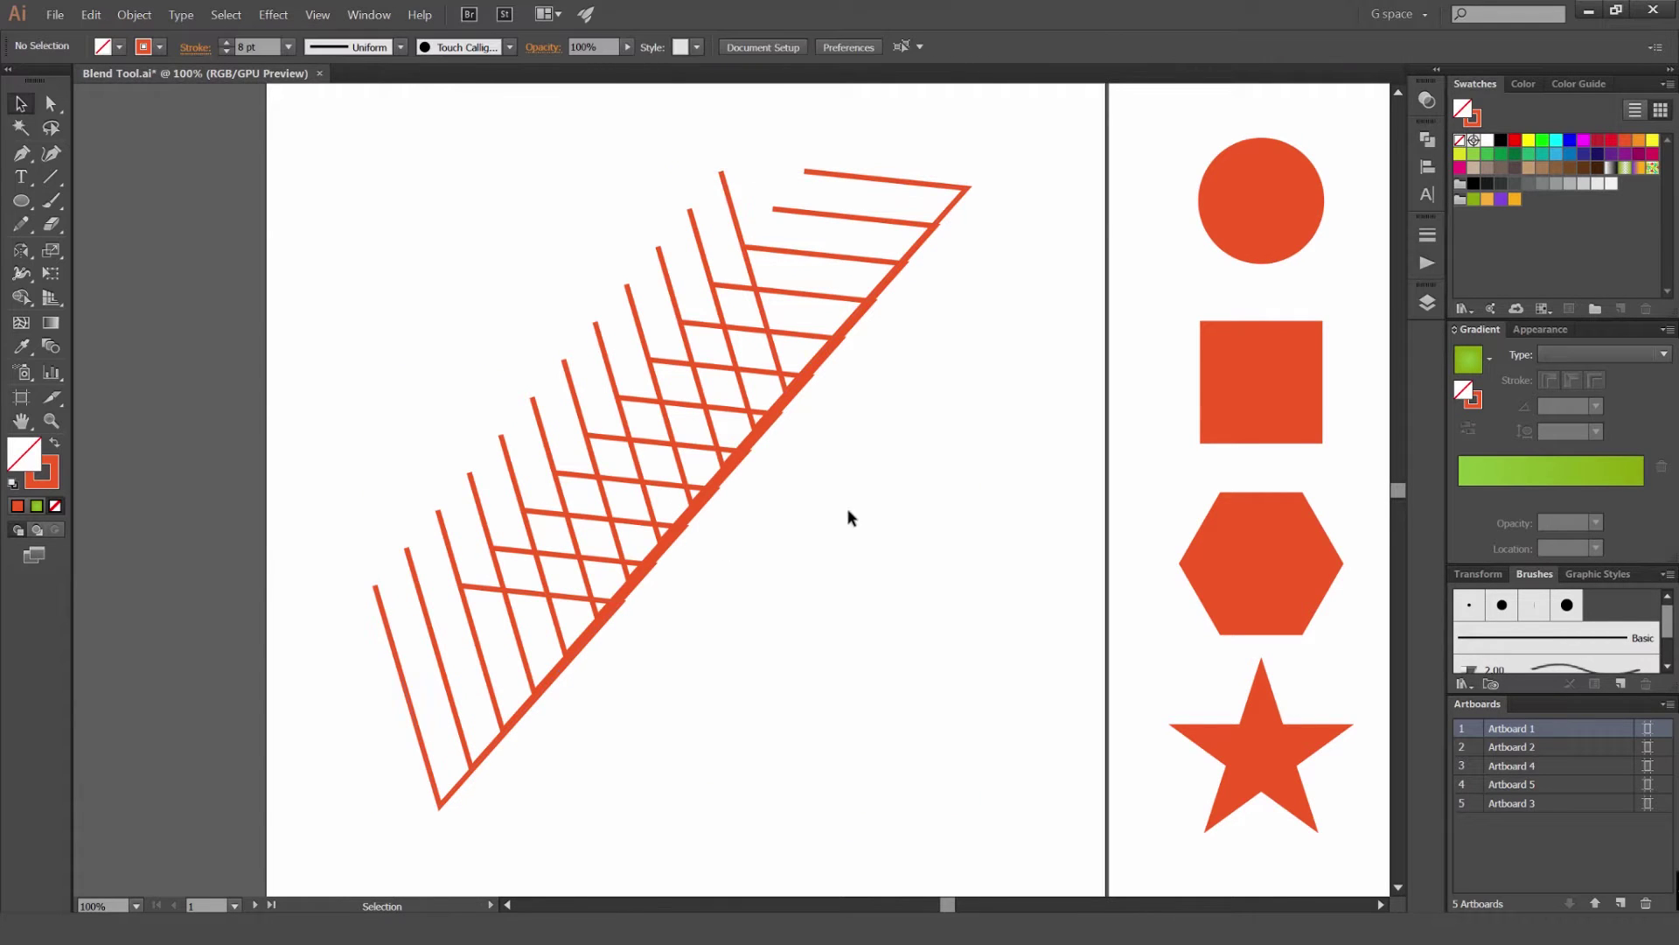
Reshape the upper path inside the blend by moving its short top segment toward the artboard's upper left
{"action": "key", "text": "ctrl+a"}
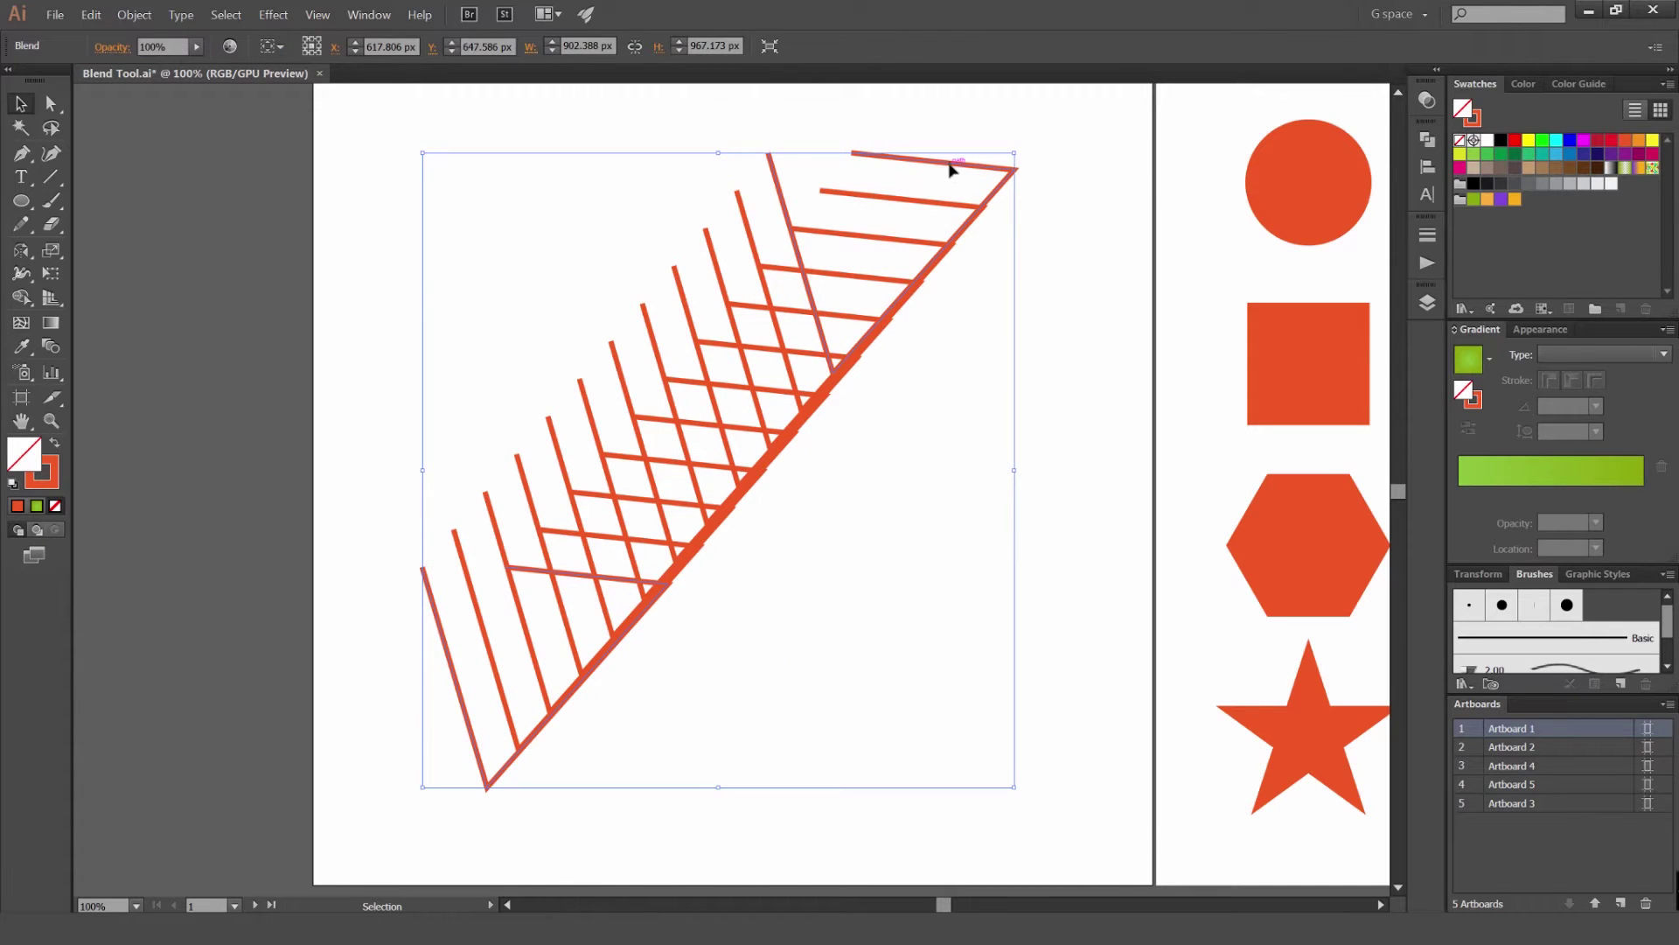
{"action": "key", "text": "a"}
{"action": "left_click", "coordinate": [1025, 175]}
{"action": "left_click_drag", "start_coordinate": [987, 166], "coordinate": [597, 153]}
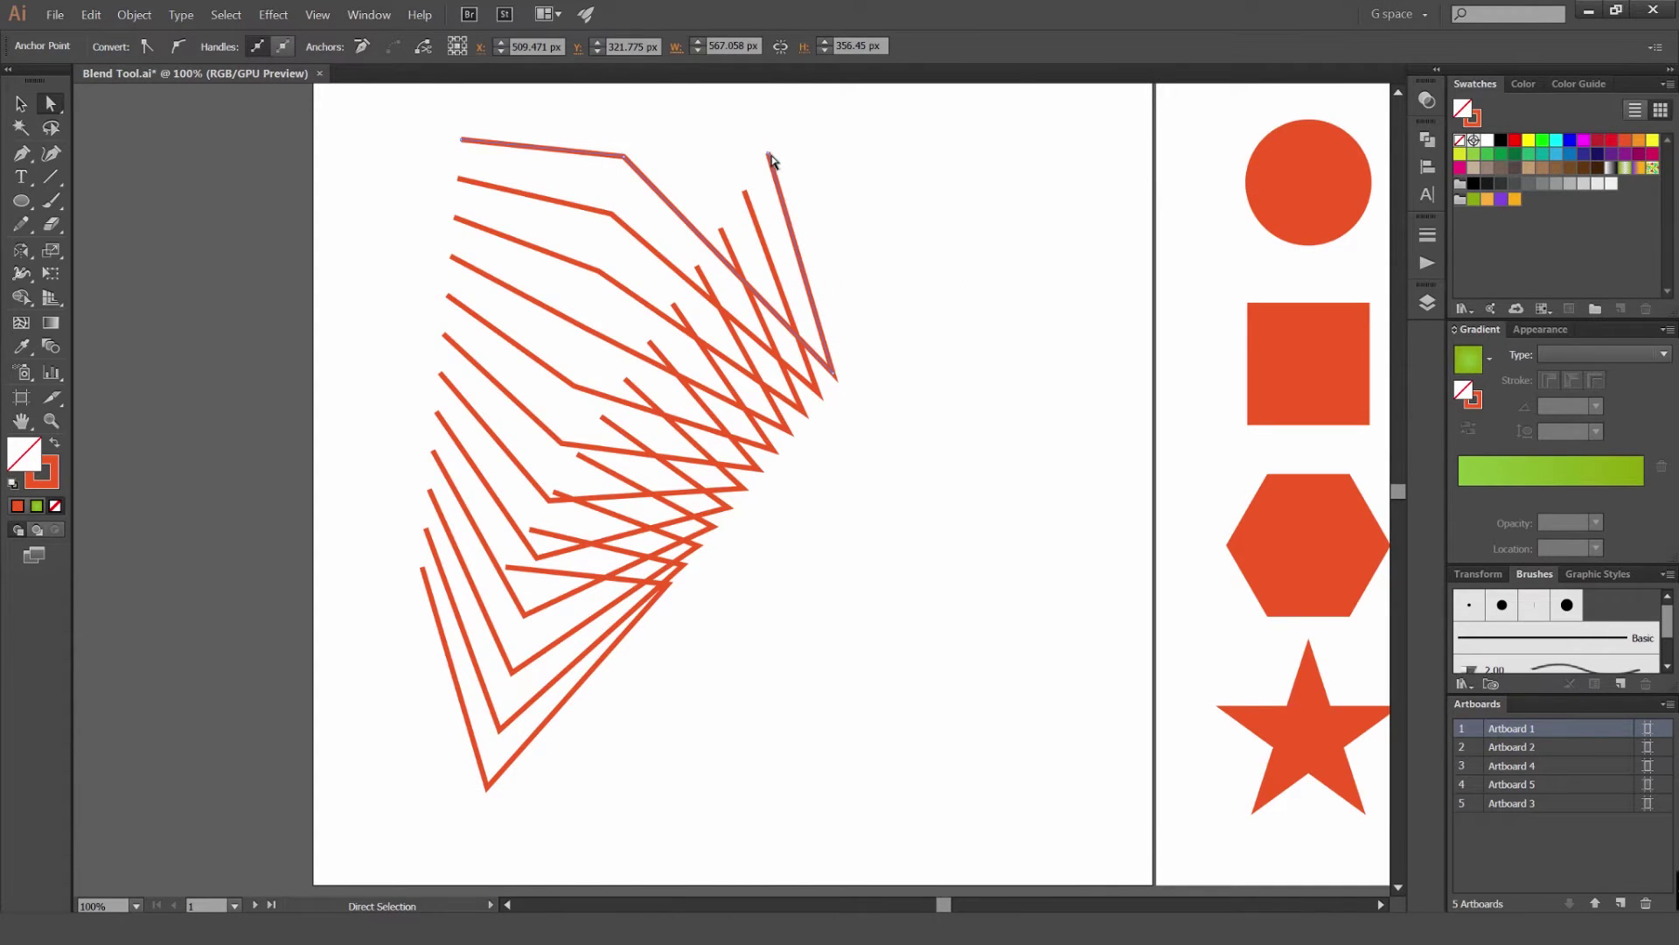
Move the upper path's remaining end point down to the lower right so the blend fans out
{"action": "left_click_drag", "start_coordinate": [770, 155], "coordinate": [1048, 549]}
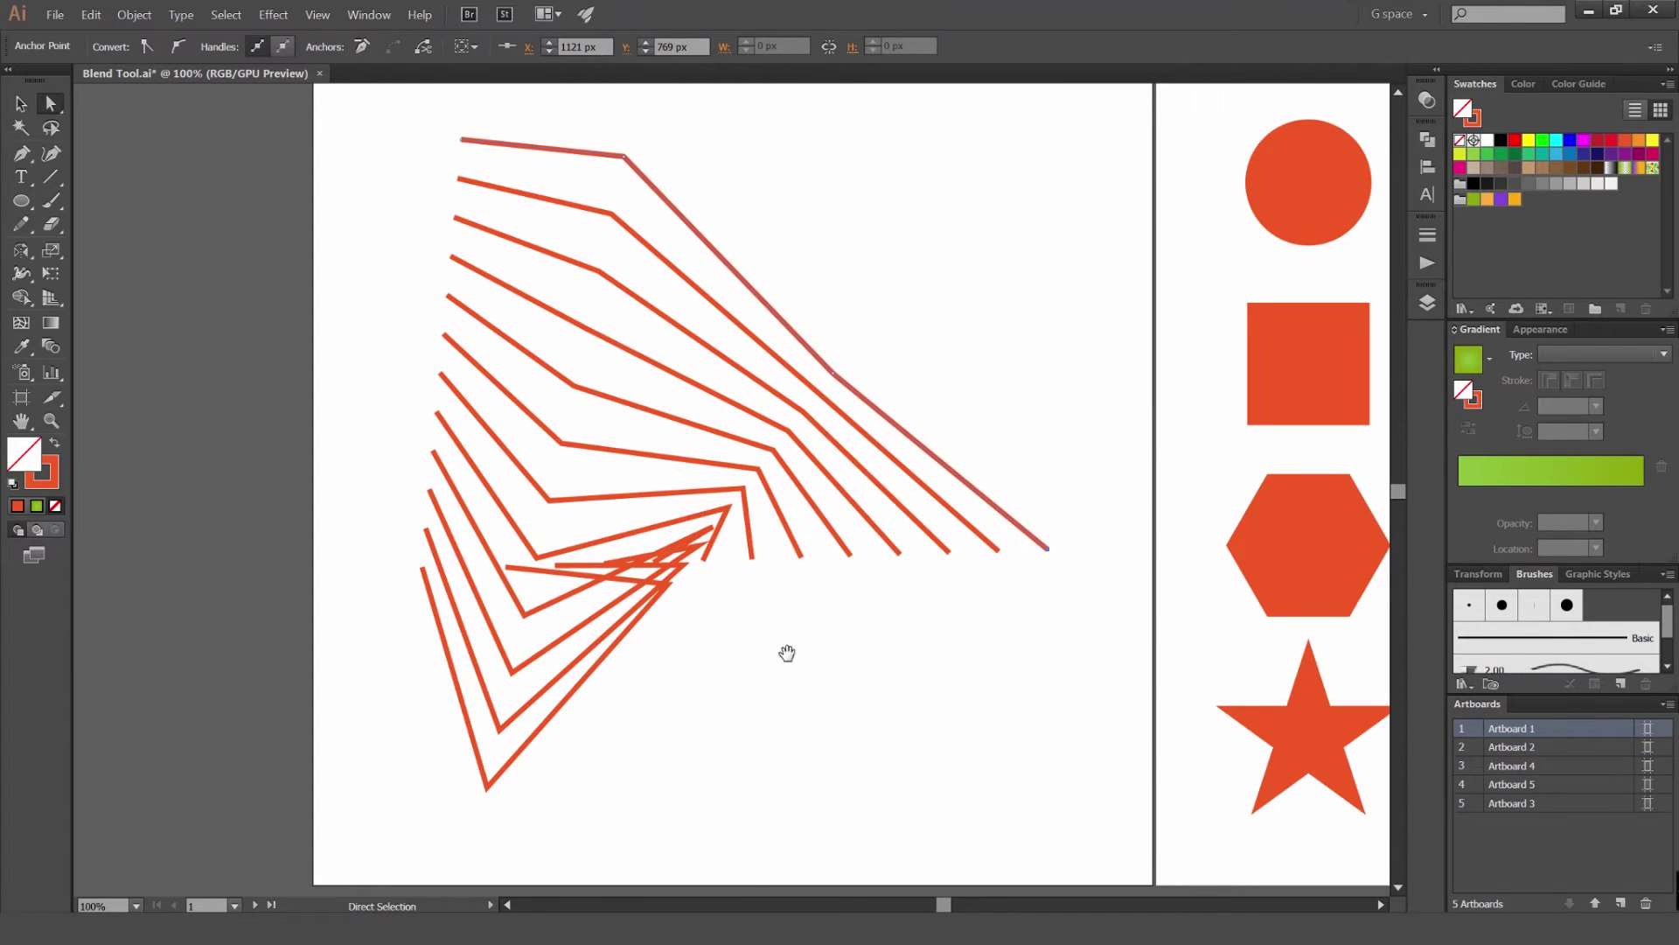
{"action": "scroll", "coordinate": [968, 412], "scroll_direction": "down", "scroll_amount": 3}
{"action": "scroll", "coordinate": [968, 412], "scroll_direction": "right", "scroll_amount": 2}
{"action": "left_click_drag", "start_coordinate": [967, 433], "coordinate": [875, 531]}
{"action": "left_click", "coordinate": [954, 343]}
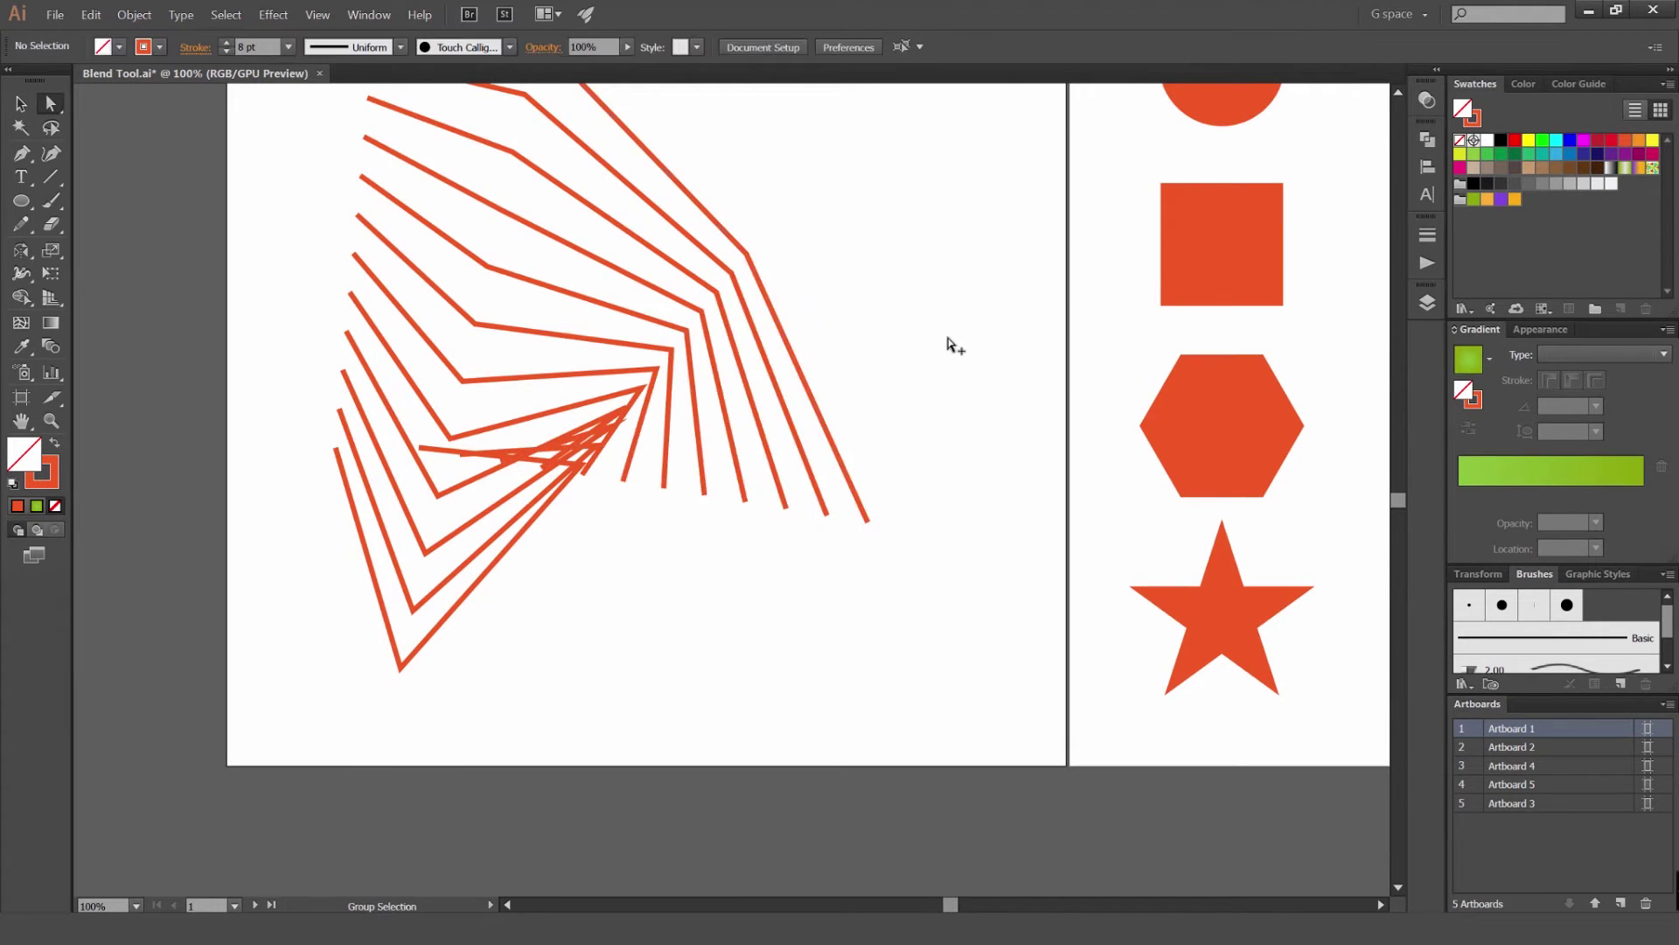
{"action": "scroll", "coordinate": [953, 341], "scroll_direction": "down", "scroll_amount": 1}
{"action": "left_click_drag", "start_coordinate": [893, 278], "coordinate": [848, 412]}
Delete the blended line artwork from the first artboard
{"action": "left_click", "coordinate": [698, 488]}
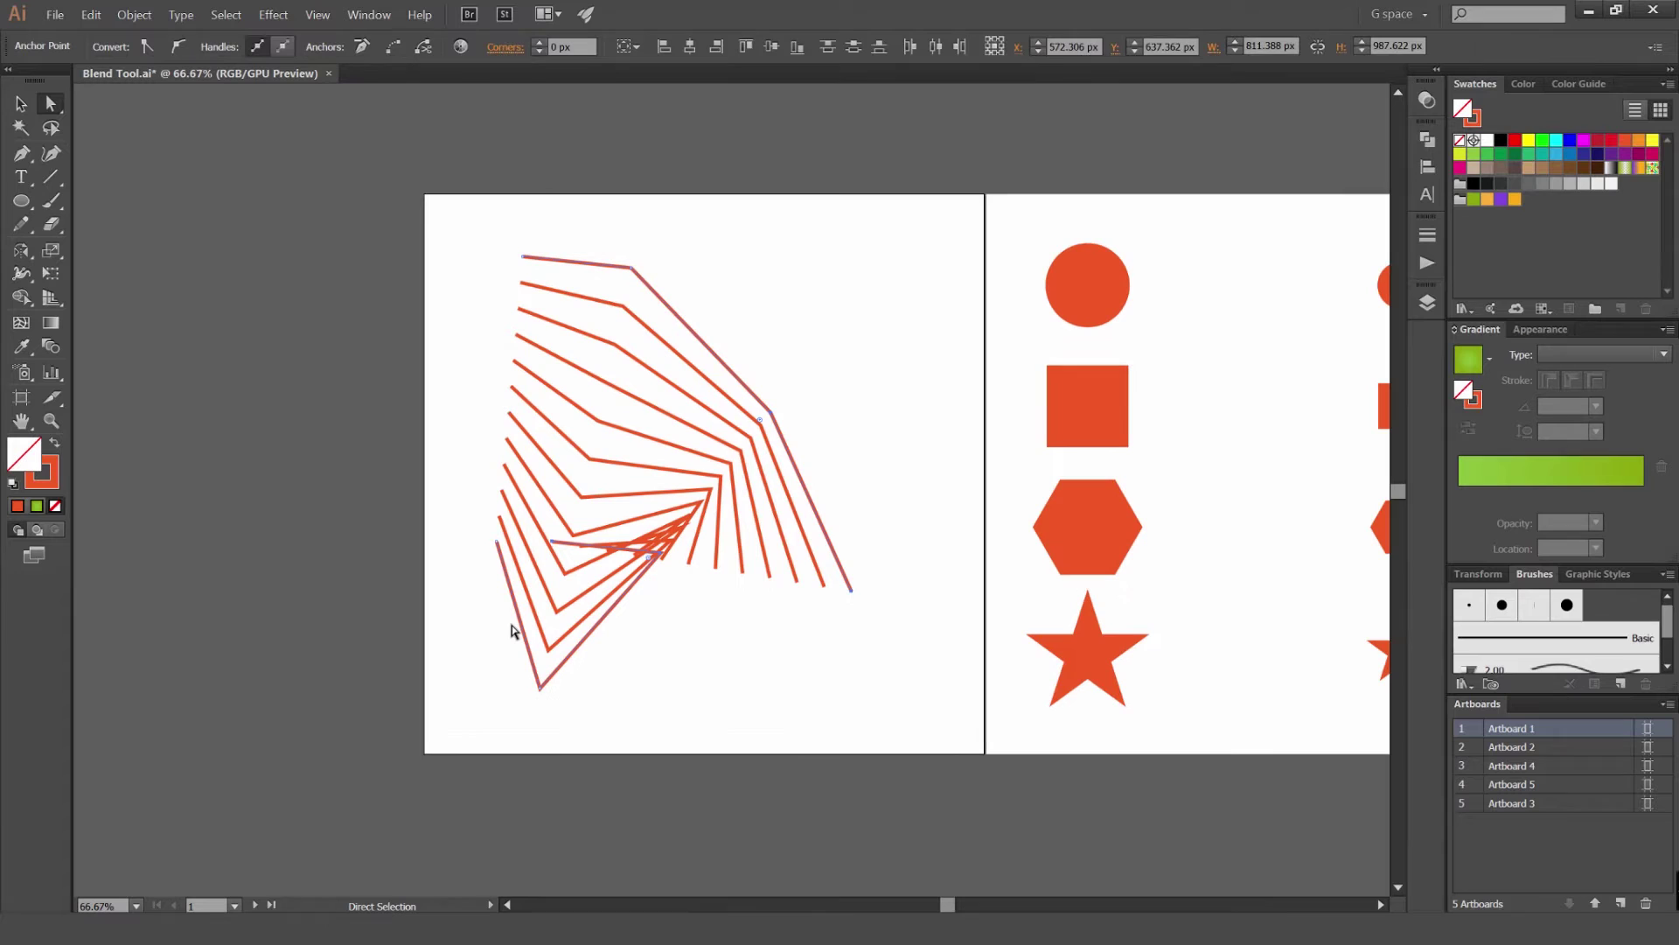
{"action": "key", "text": "Delete"}
{"action": "key", "text": "Delete"}
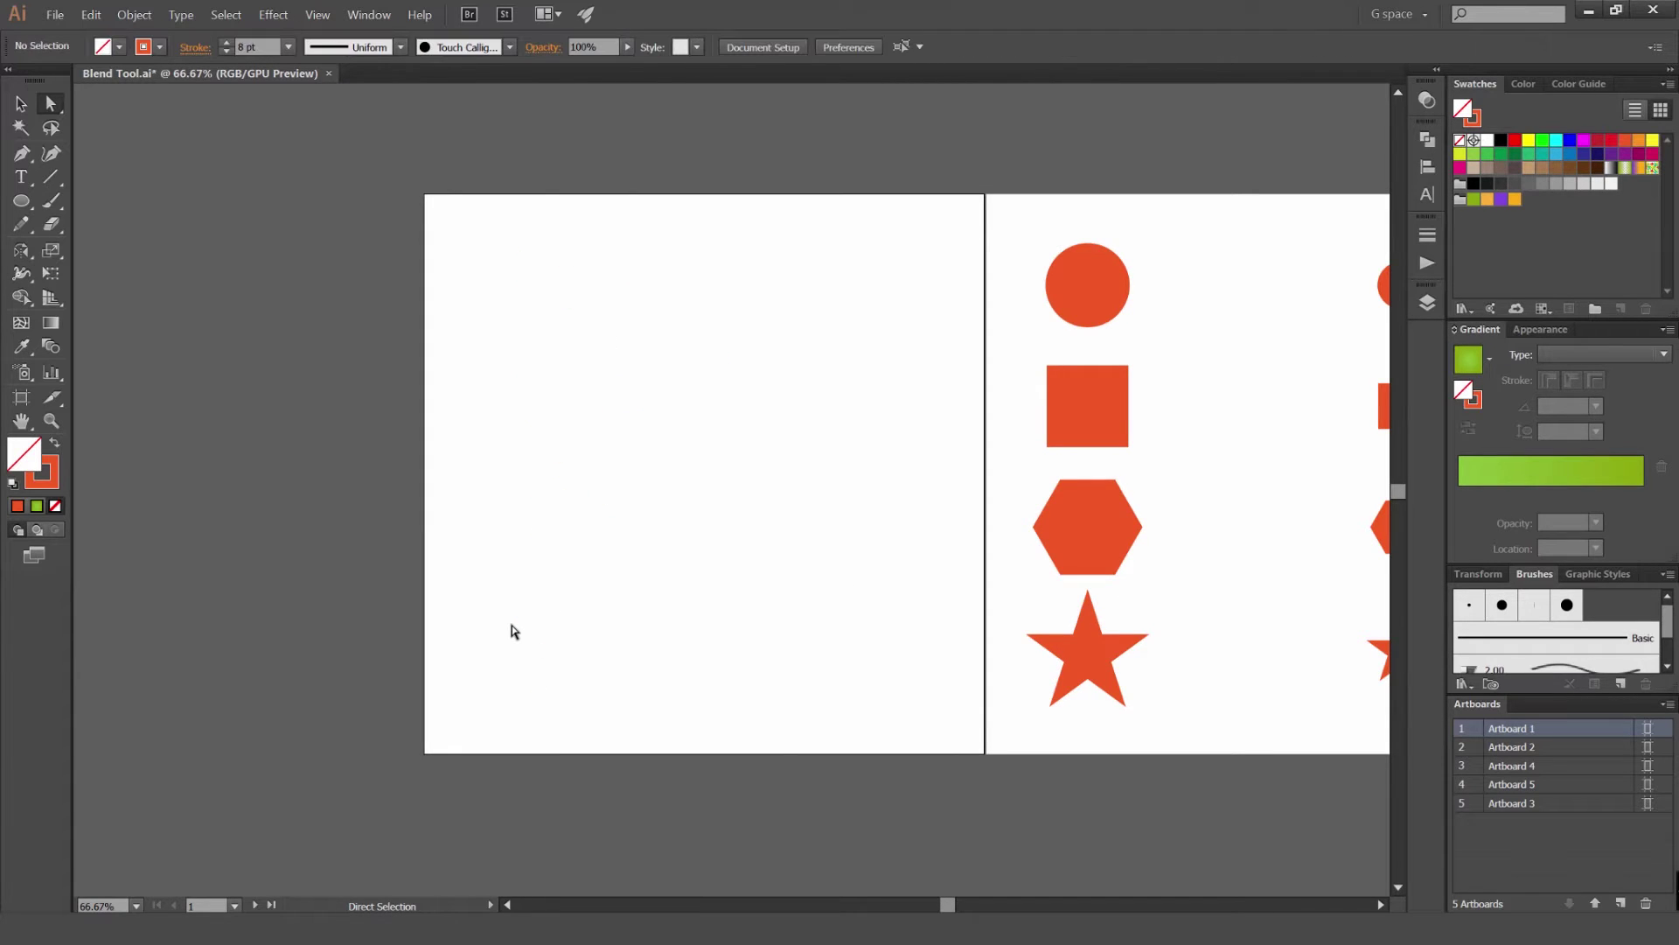
Blend the large and small orange circles on the second artboard
{"action": "key", "text": "v"}
{"action": "scroll", "coordinate": [847, 269], "scroll_direction": "right", "scroll_amount": 8}
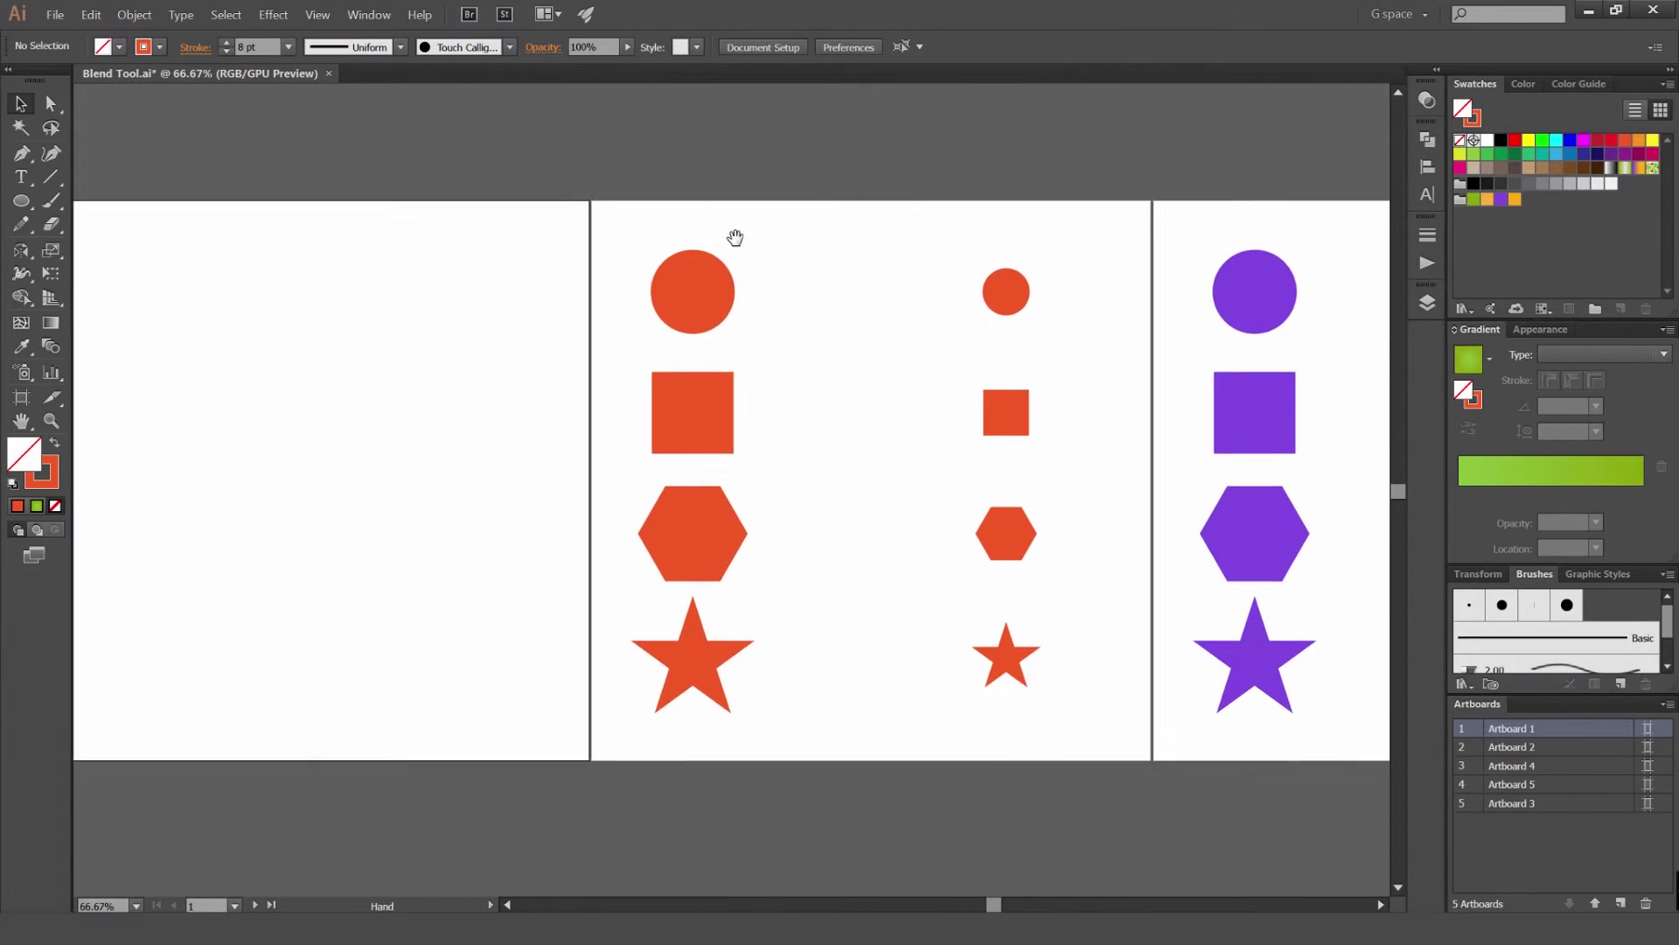
{"action": "scroll", "coordinate": [819, 238], "scroll_direction": "up", "scroll_amount": 1}
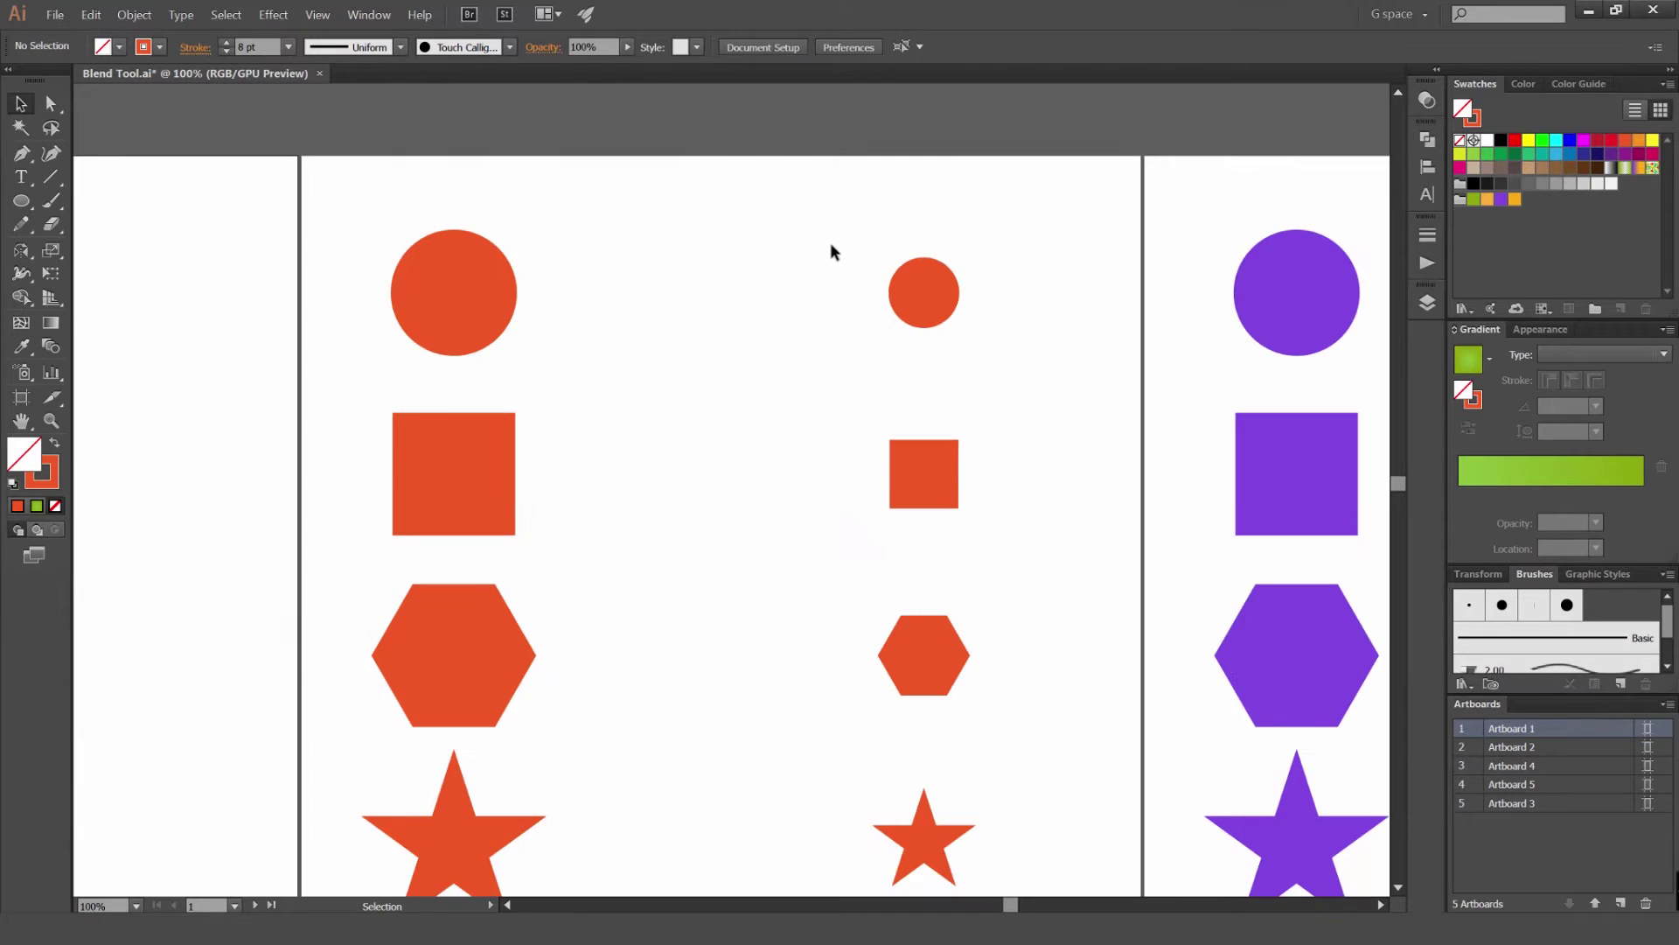
{"action": "left_click_drag", "start_coordinate": [848, 301], "coordinate": [829, 235]}
{"action": "left_click_drag", "start_coordinate": [997, 157], "coordinate": [419, 262]}
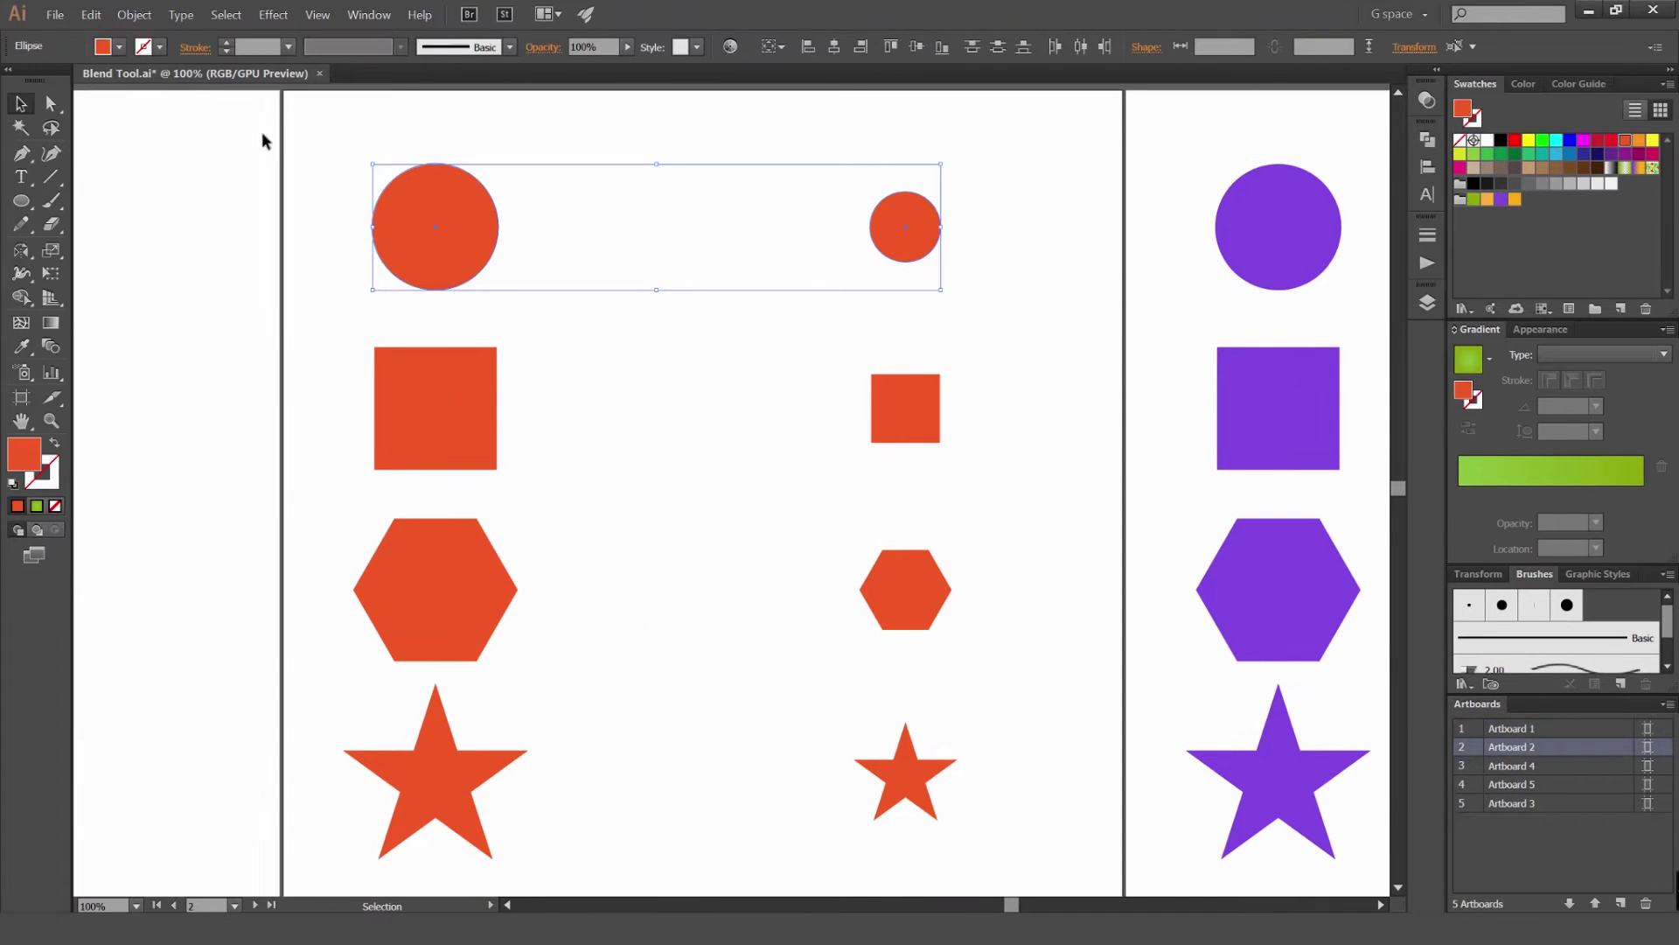
{"action": "left_click", "coordinate": [136, 15]}
{"action": "mouse_move", "coordinate": [175, 353]}
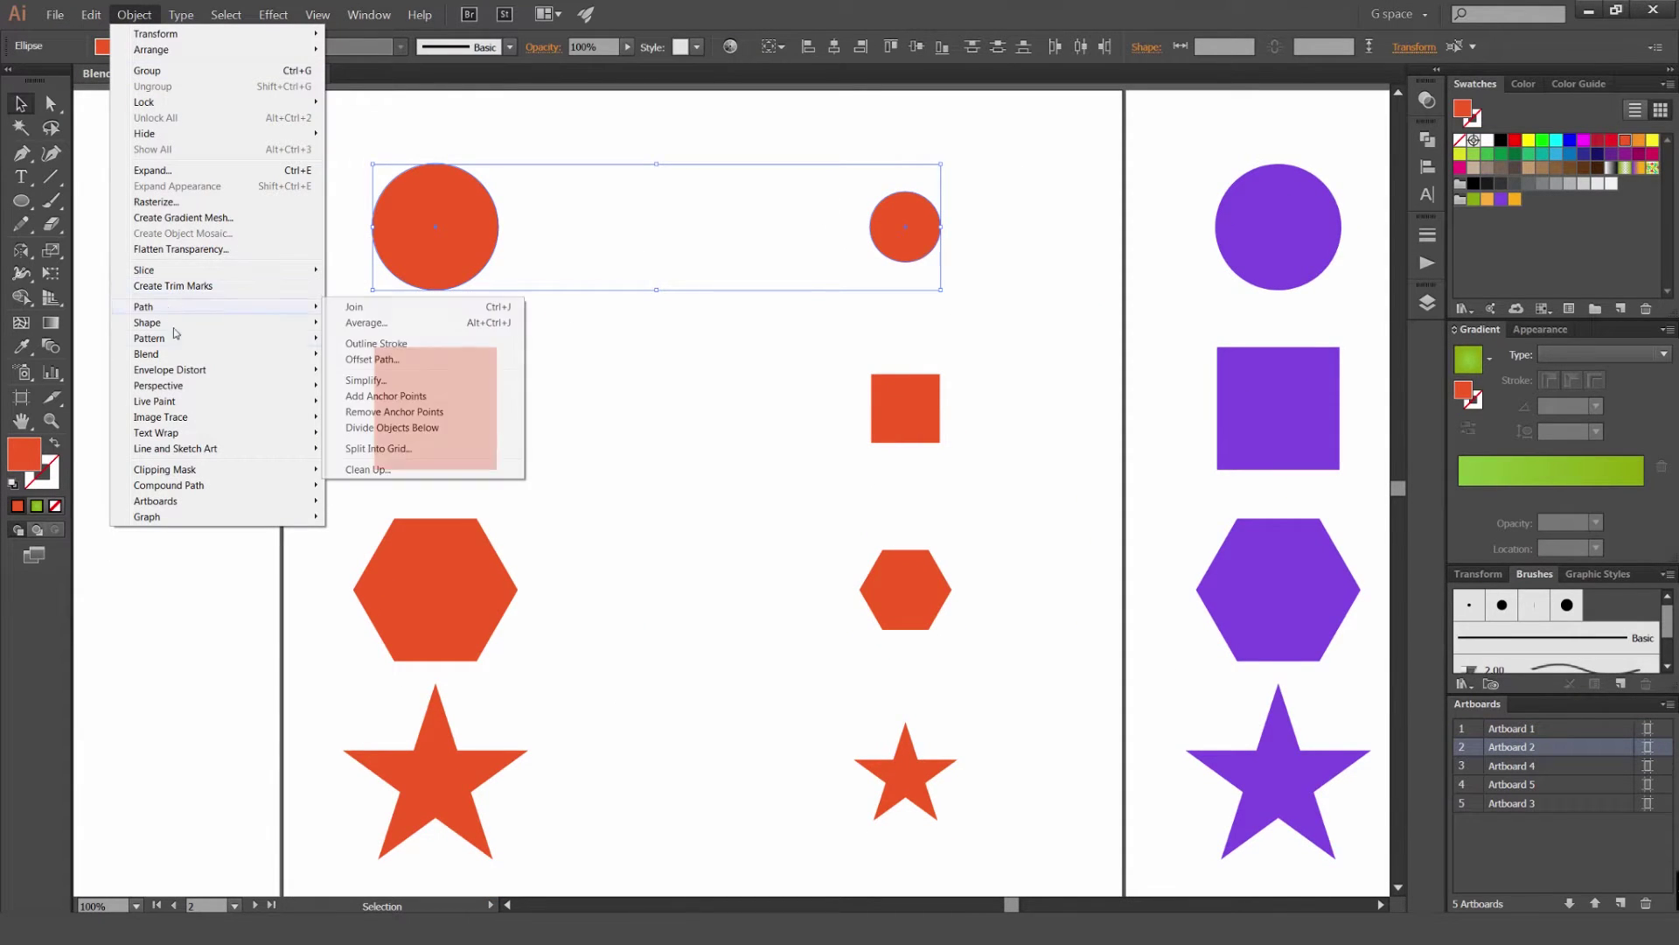
{"action": "left_click", "coordinate": [359, 354]}
Blend the large and small orange squares on the second artboard
{"action": "left_click", "coordinate": [875, 387]}
{"action": "left_click", "coordinate": [455, 411], "text": "shift"}
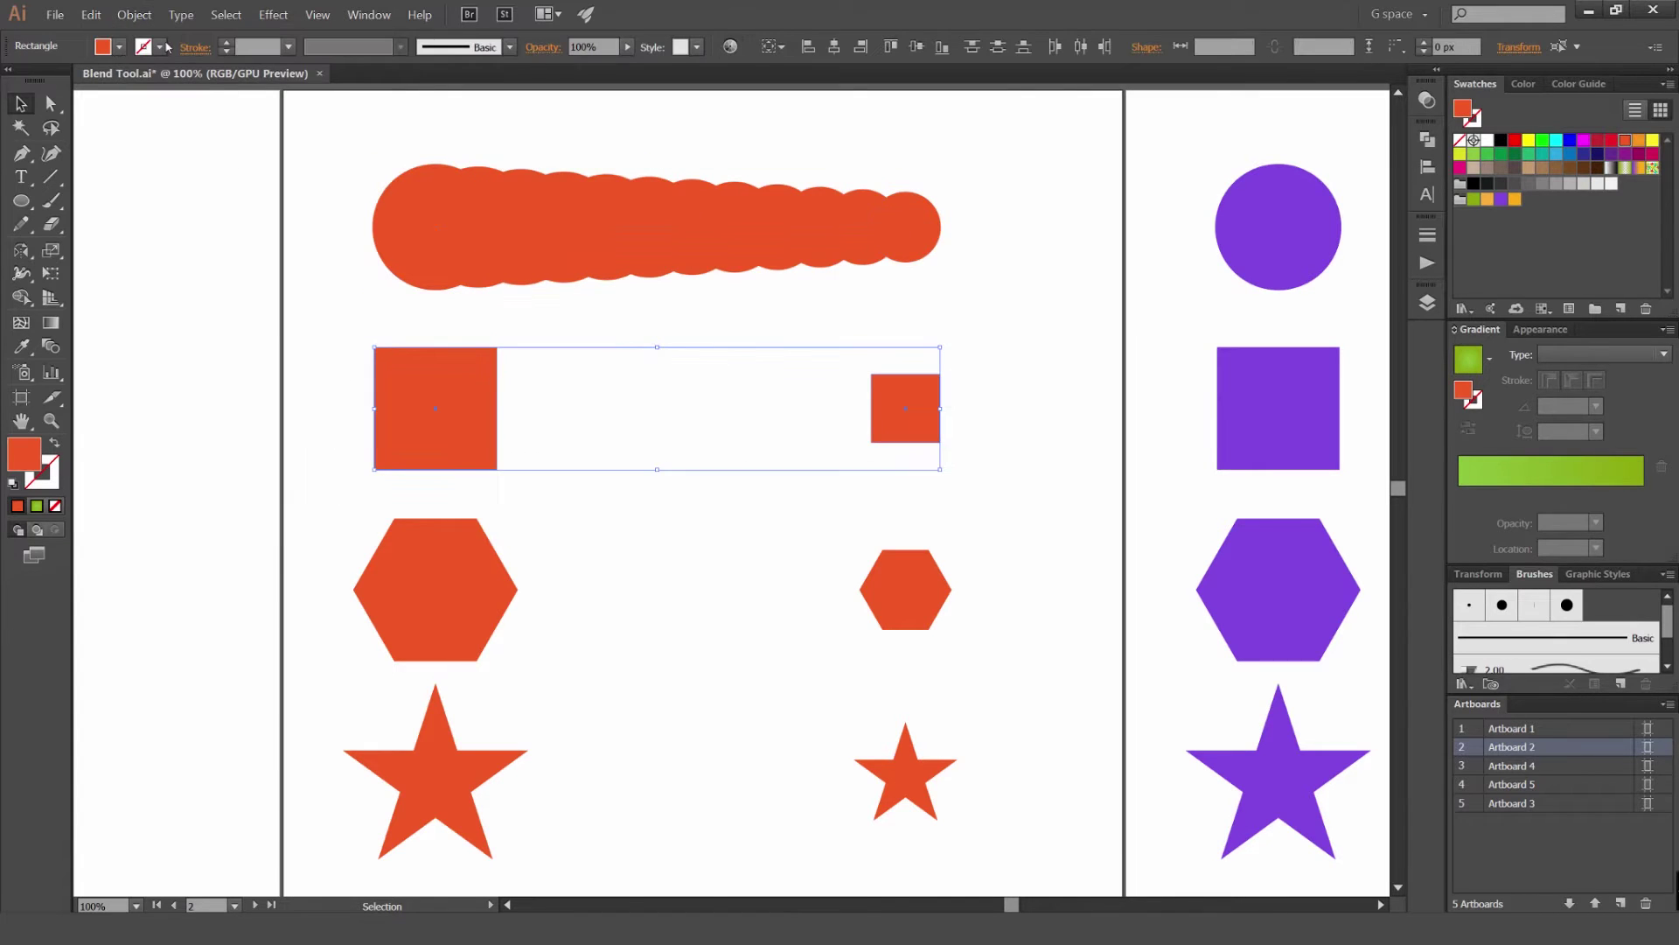
{"action": "left_click", "coordinate": [136, 15]}
{"action": "mouse_move", "coordinate": [175, 353]}
{"action": "left_click", "coordinate": [359, 354]}
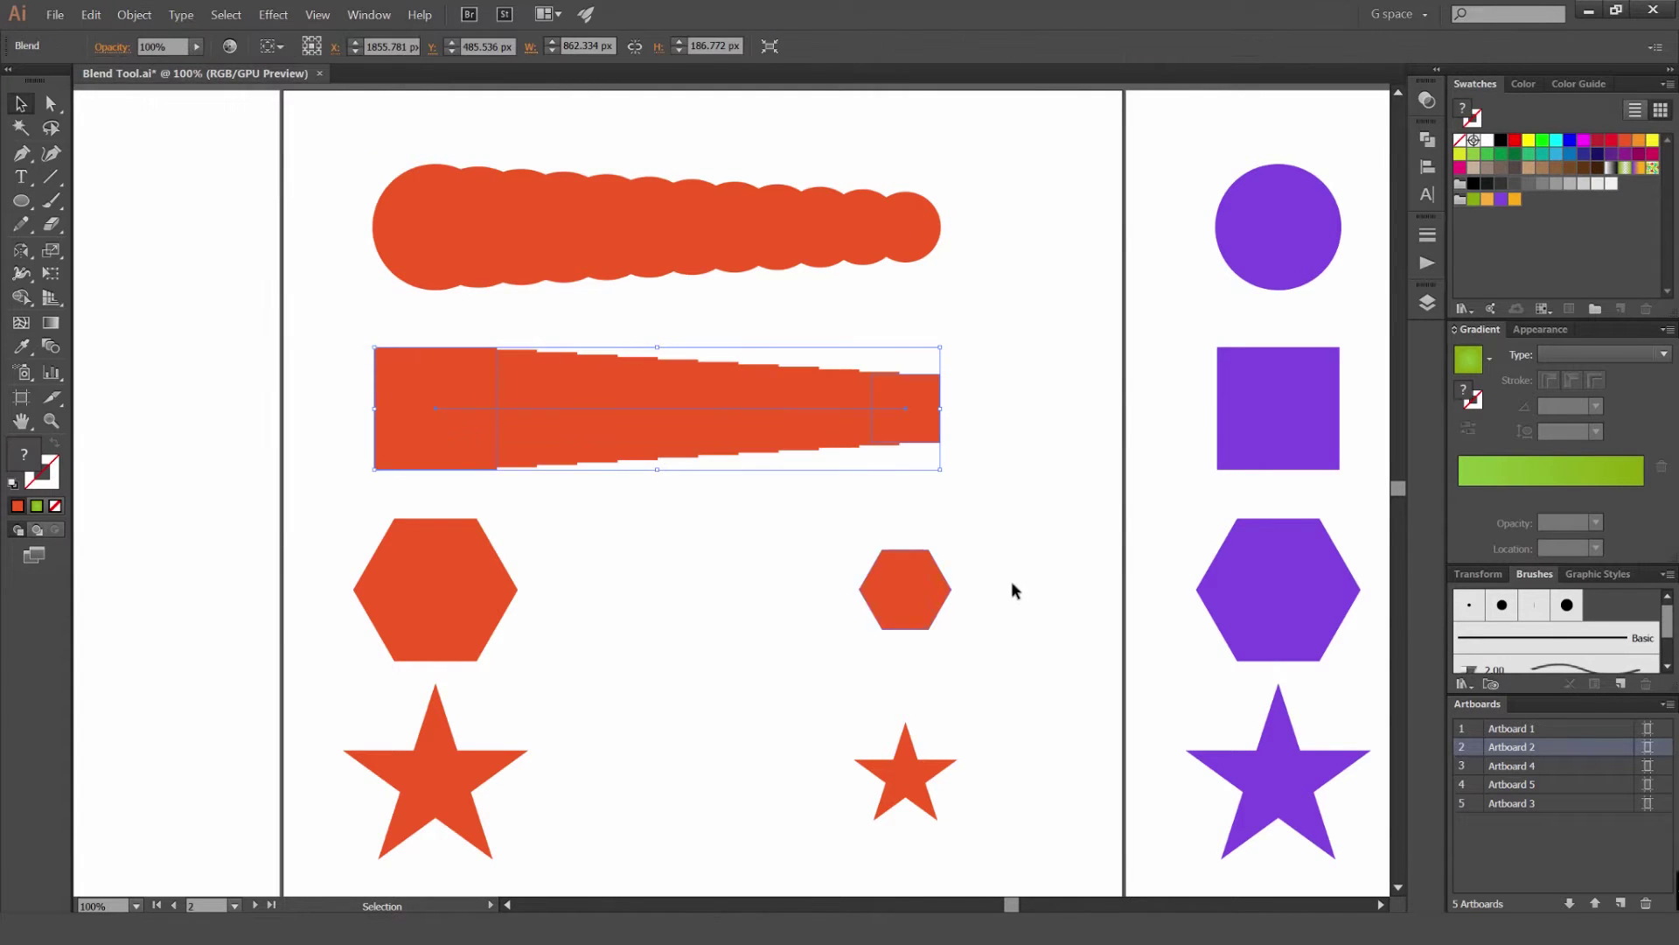
Blend the large and small orange hexagons on the second artboard
{"action": "left_click", "coordinate": [905, 590]}
{"action": "left_click", "coordinate": [448, 561], "text": "shift"}
{"action": "left_click", "coordinate": [136, 14]}
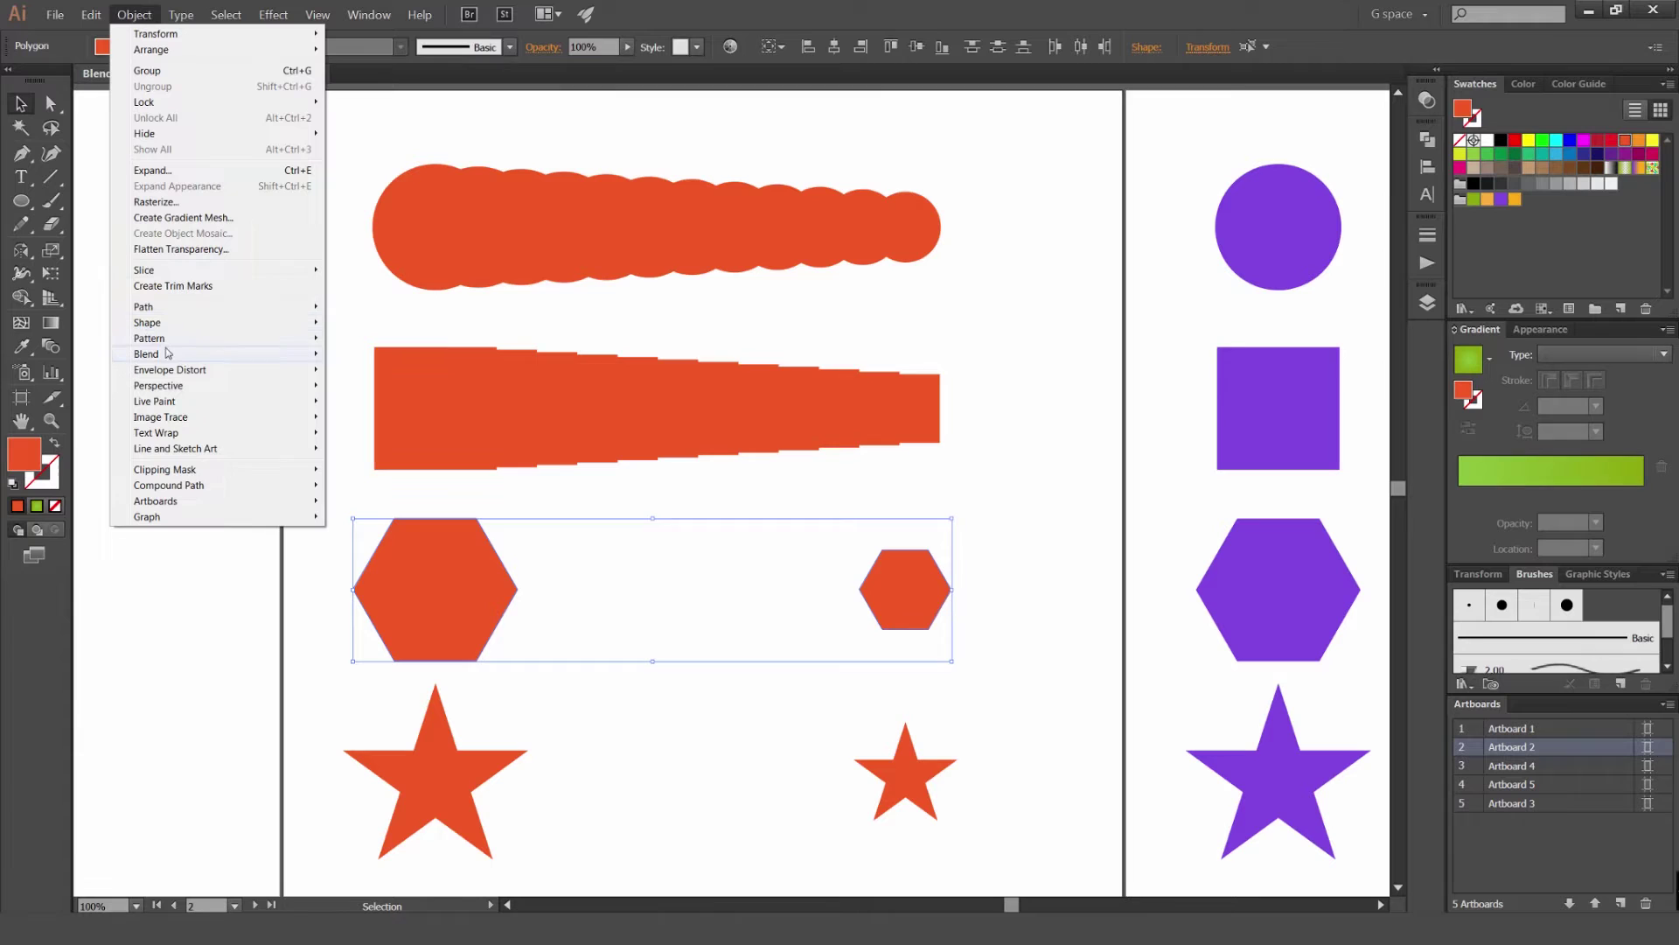
{"action": "mouse_move", "coordinate": [158, 357]}
{"action": "left_click", "coordinate": [363, 355]}
Blend the large and small orange stars on the second artboard and clear the selection
{"action": "scroll", "coordinate": [956, 498], "scroll_direction": "down", "scroll_amount": 3}
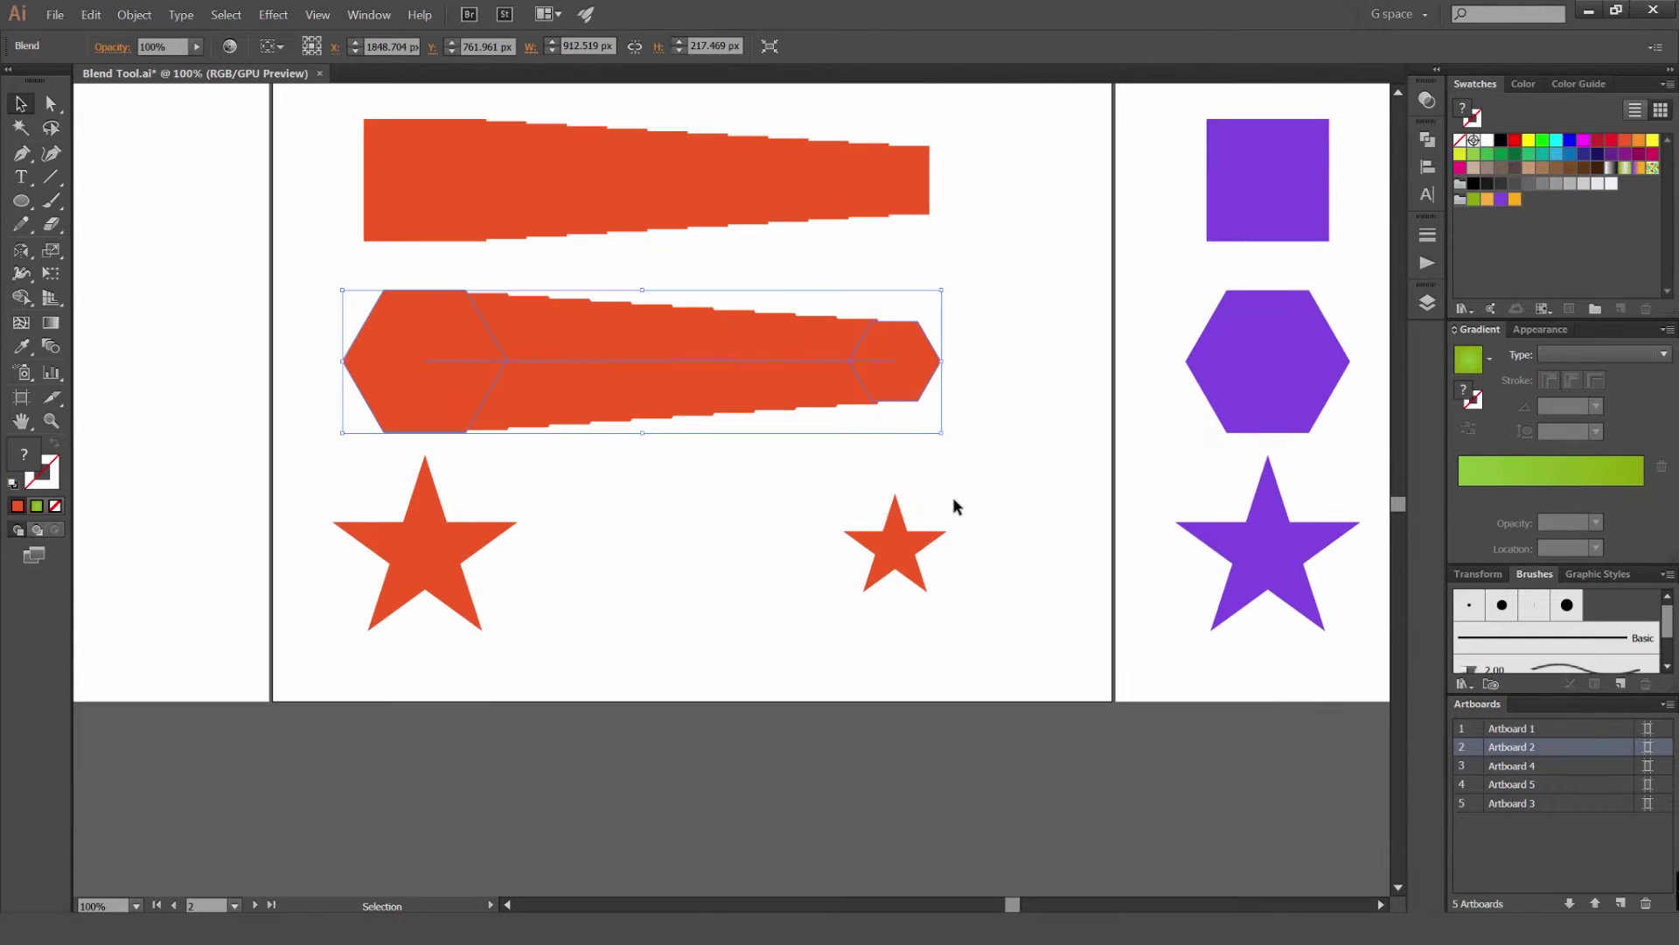
{"action": "left_click", "coordinate": [894, 547]}
{"action": "left_click", "coordinate": [424, 560], "text": "shift"}
{"action": "left_click", "coordinate": [135, 15]}
{"action": "mouse_move", "coordinate": [167, 354]}
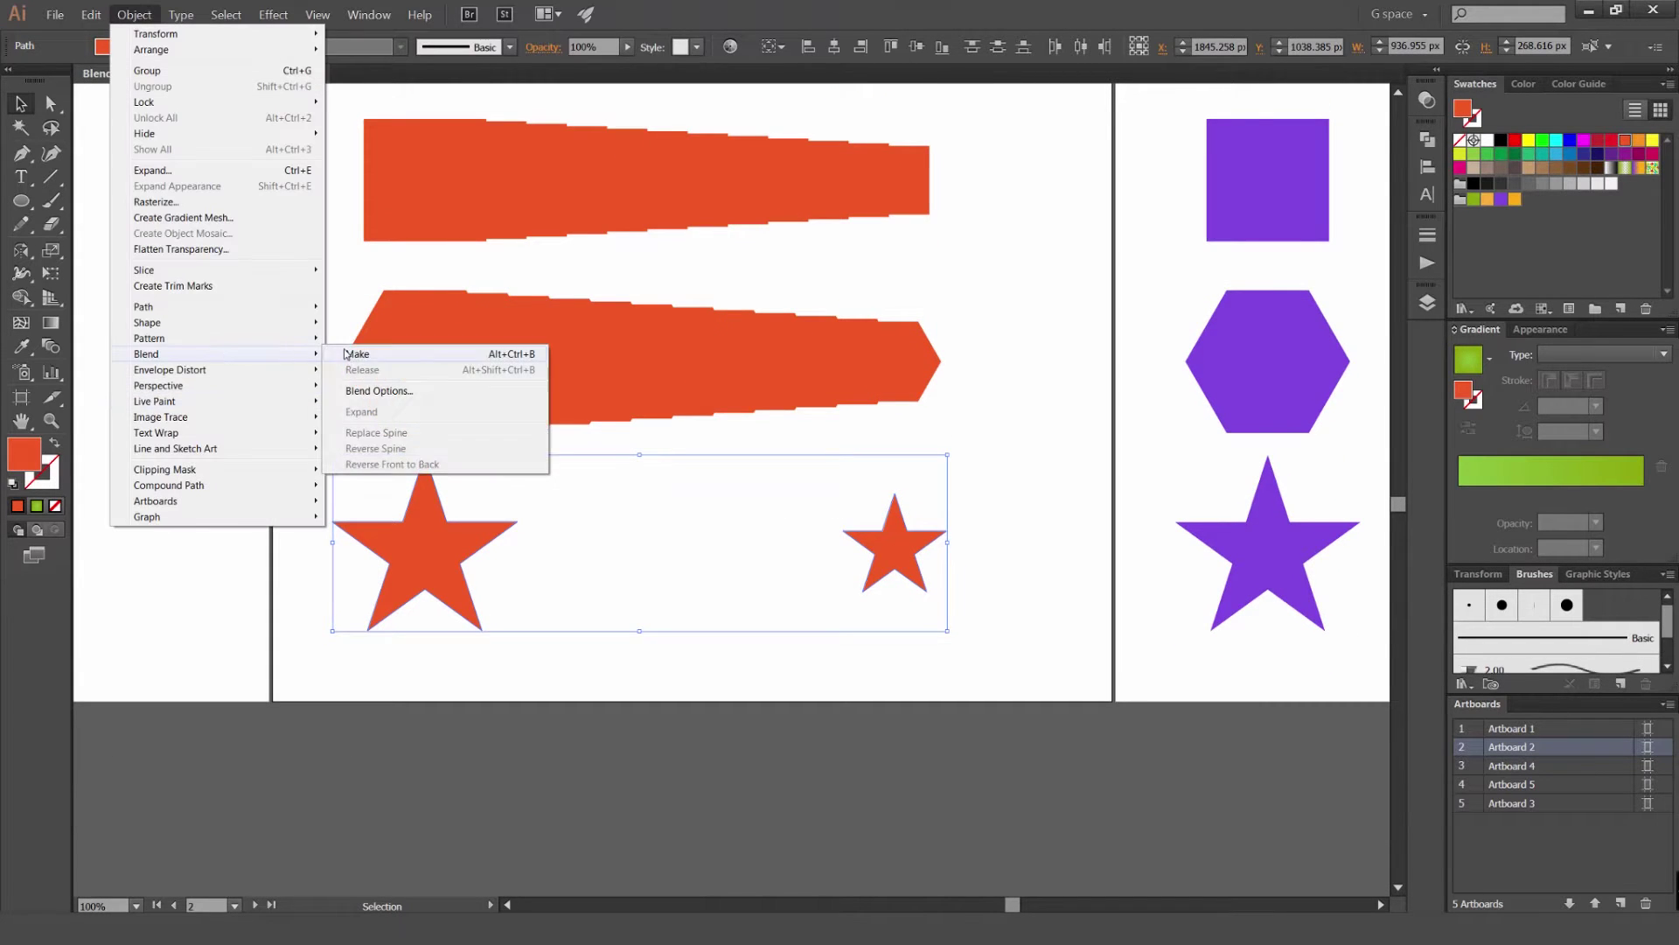
{"action": "left_click", "coordinate": [372, 355]}
{"action": "left_click", "coordinate": [989, 412]}
{"action": "key", "text": "ctrl+minus"}
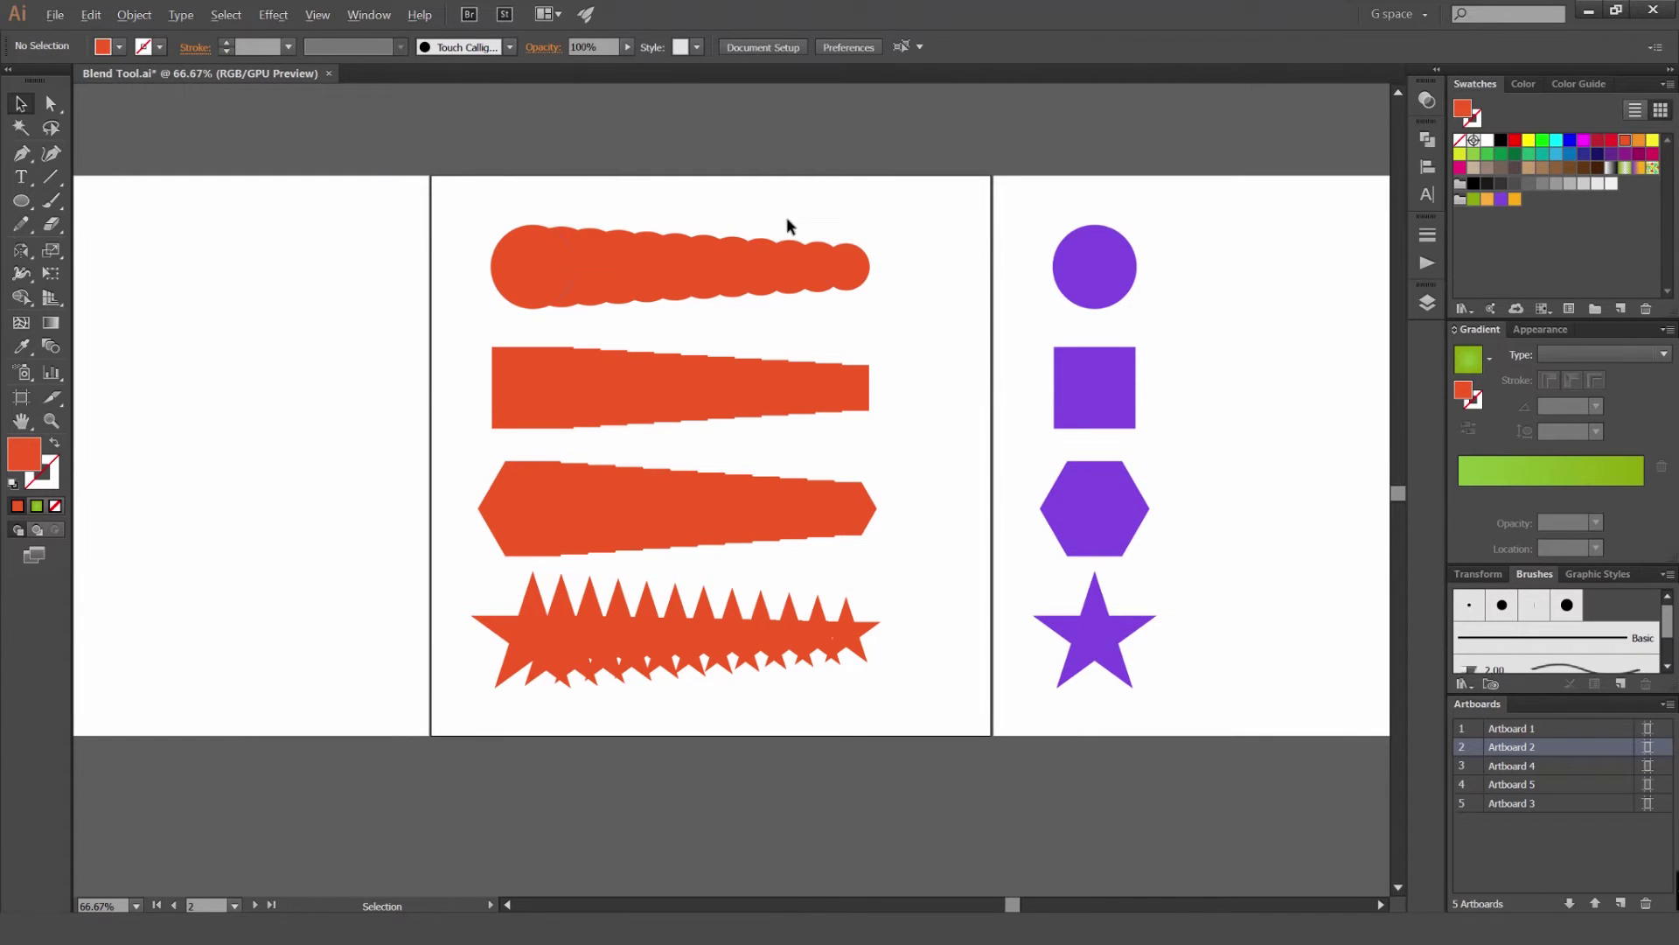
Scale down only the small end circle of the circle blend to about half its size, keeping it centred
{"action": "left_click_drag", "start_coordinate": [758, 321], "coordinate": [802, 289]}
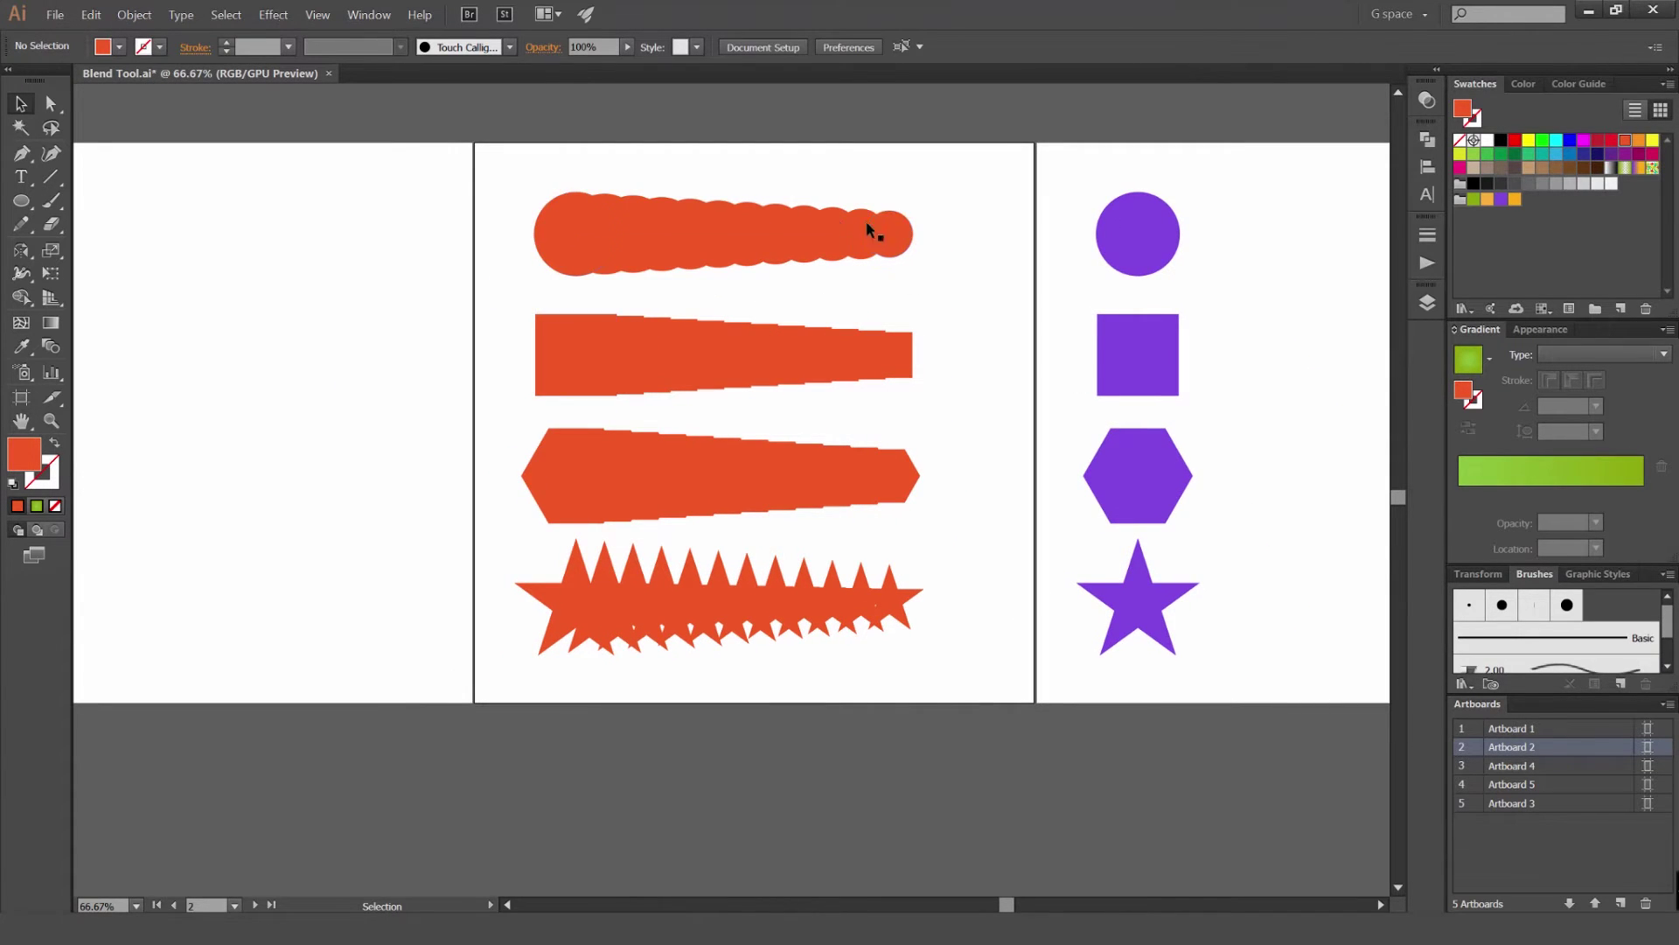
{"action": "scroll", "coordinate": [610, 210], "scroll_direction": "up", "scroll_amount": 1}
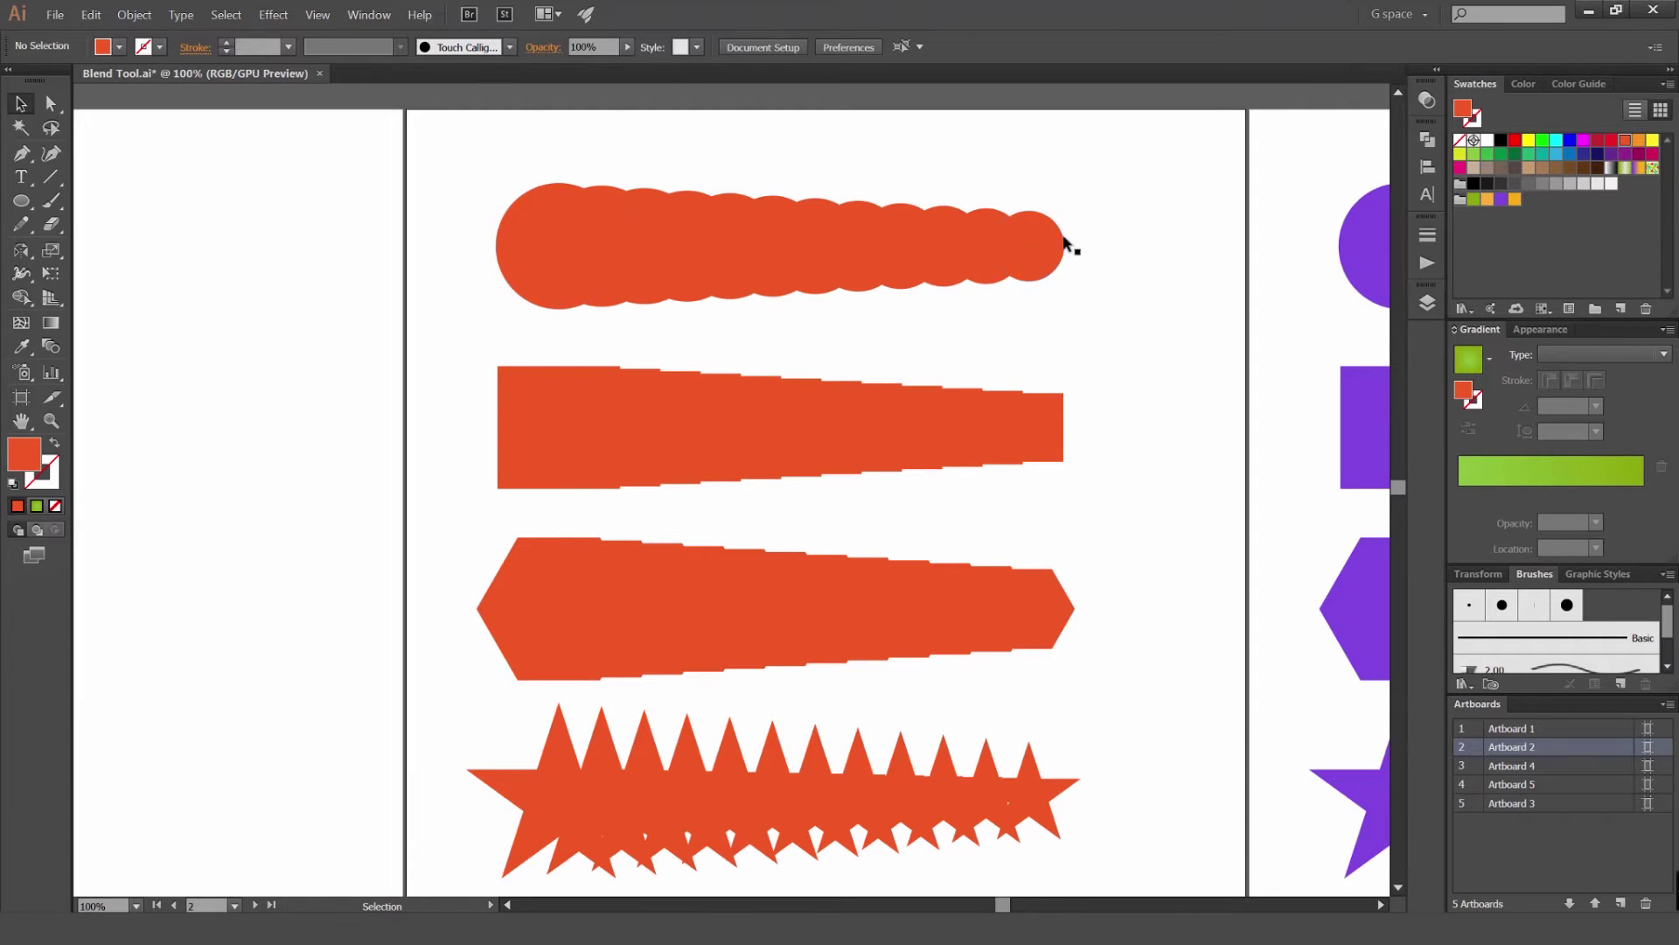
{"action": "left_click_drag", "start_coordinate": [992, 360], "coordinate": [949, 278]}
{"action": "key", "text": "a"}
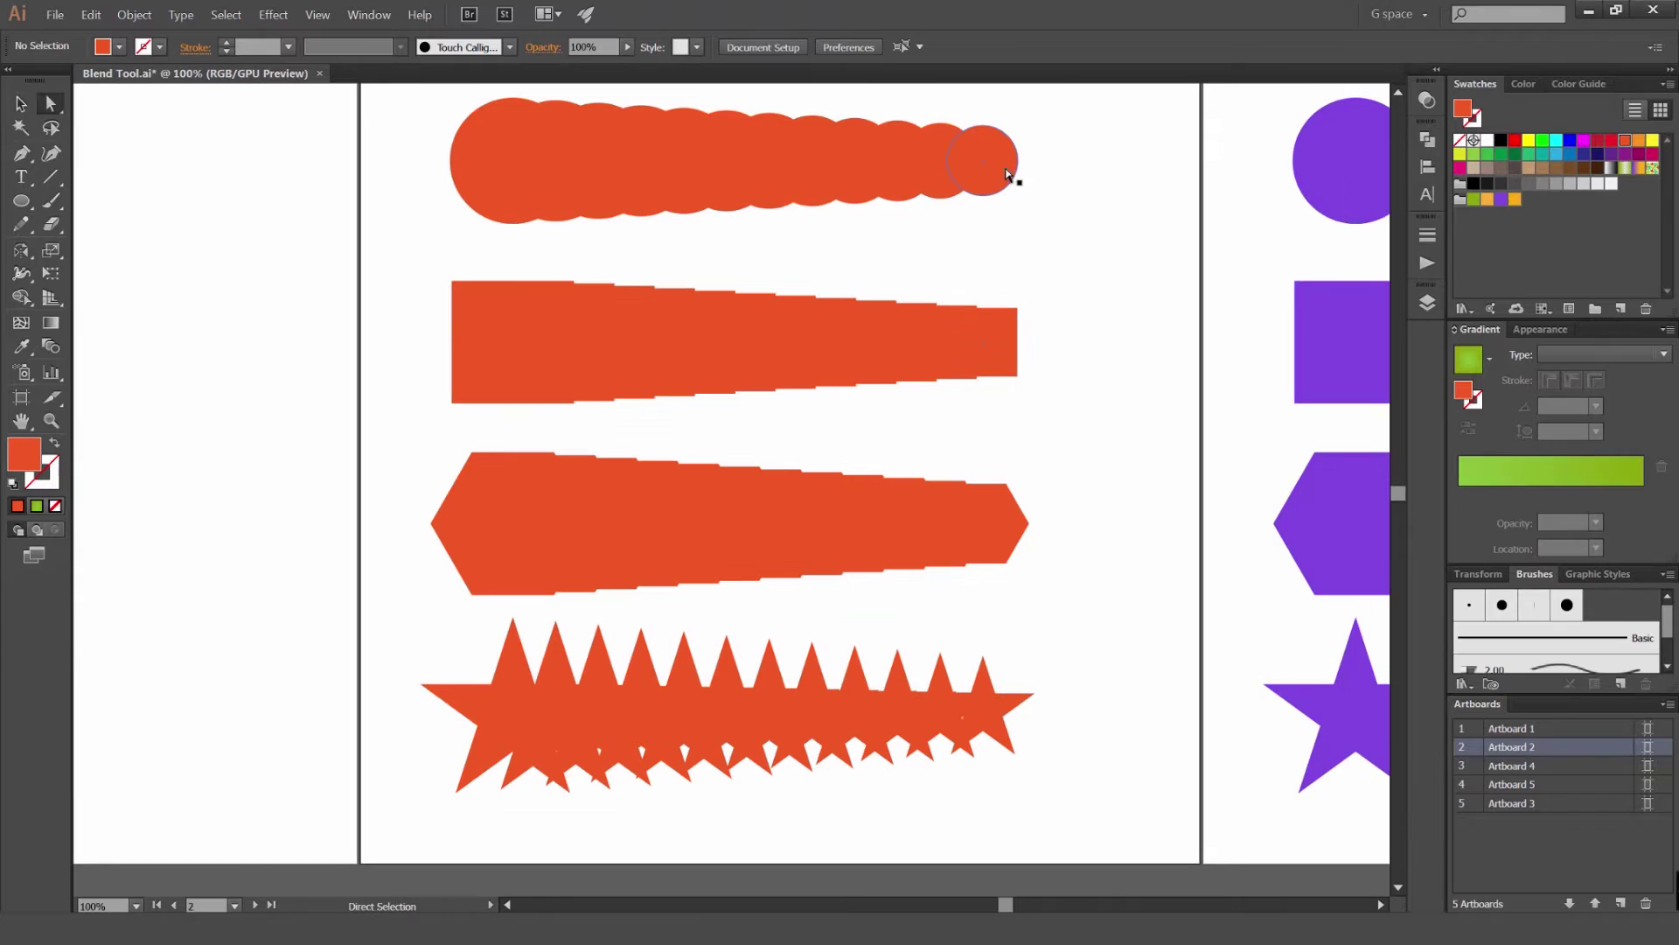
{"action": "left_click", "coordinate": [1012, 177]}
{"action": "left_click_drag", "start_coordinate": [1057, 123], "coordinate": [847, 294]}
{"action": "key", "text": "v"}
{"action": "left_click", "coordinate": [963, 262]}
{"action": "left_click", "coordinate": [831, 312]}
{"action": "left_click", "coordinate": [906, 298]}
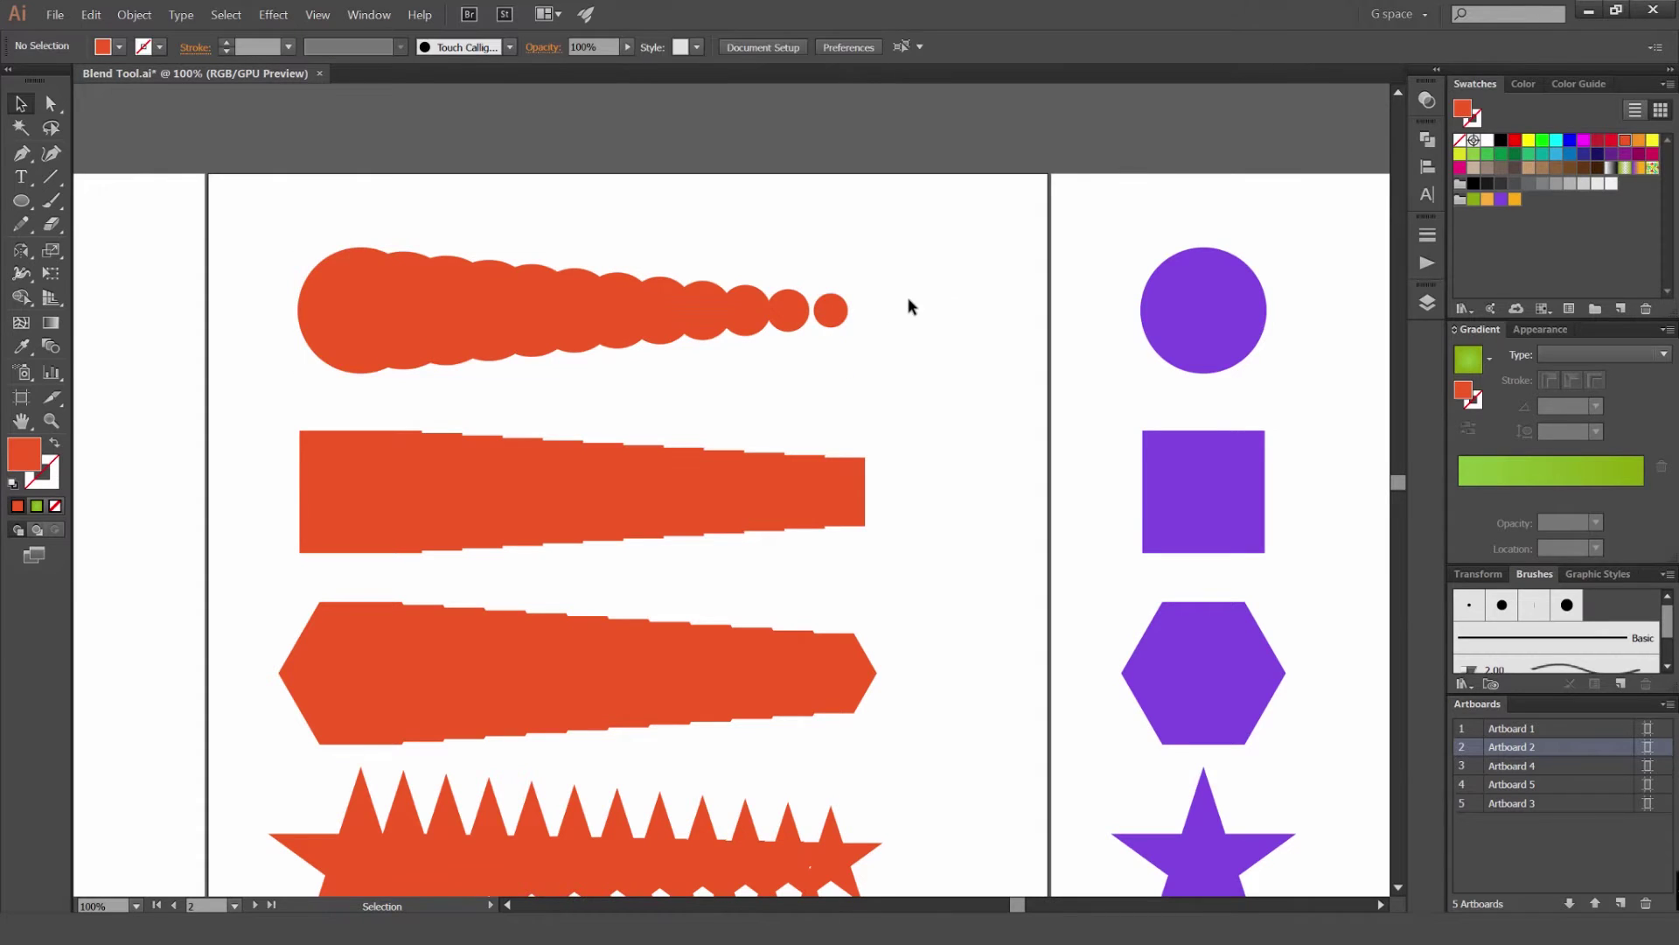
Enlarge only the small end square of the square blend to about 279 px wide and high
{"action": "key", "text": "a"}
{"action": "left_click", "coordinate": [866, 465]}
{"action": "left_click_drag", "start_coordinate": [866, 465], "coordinate": [922, 364]}
{"action": "key", "text": "v"}
{"action": "key", "text": "ctrl+minus"}
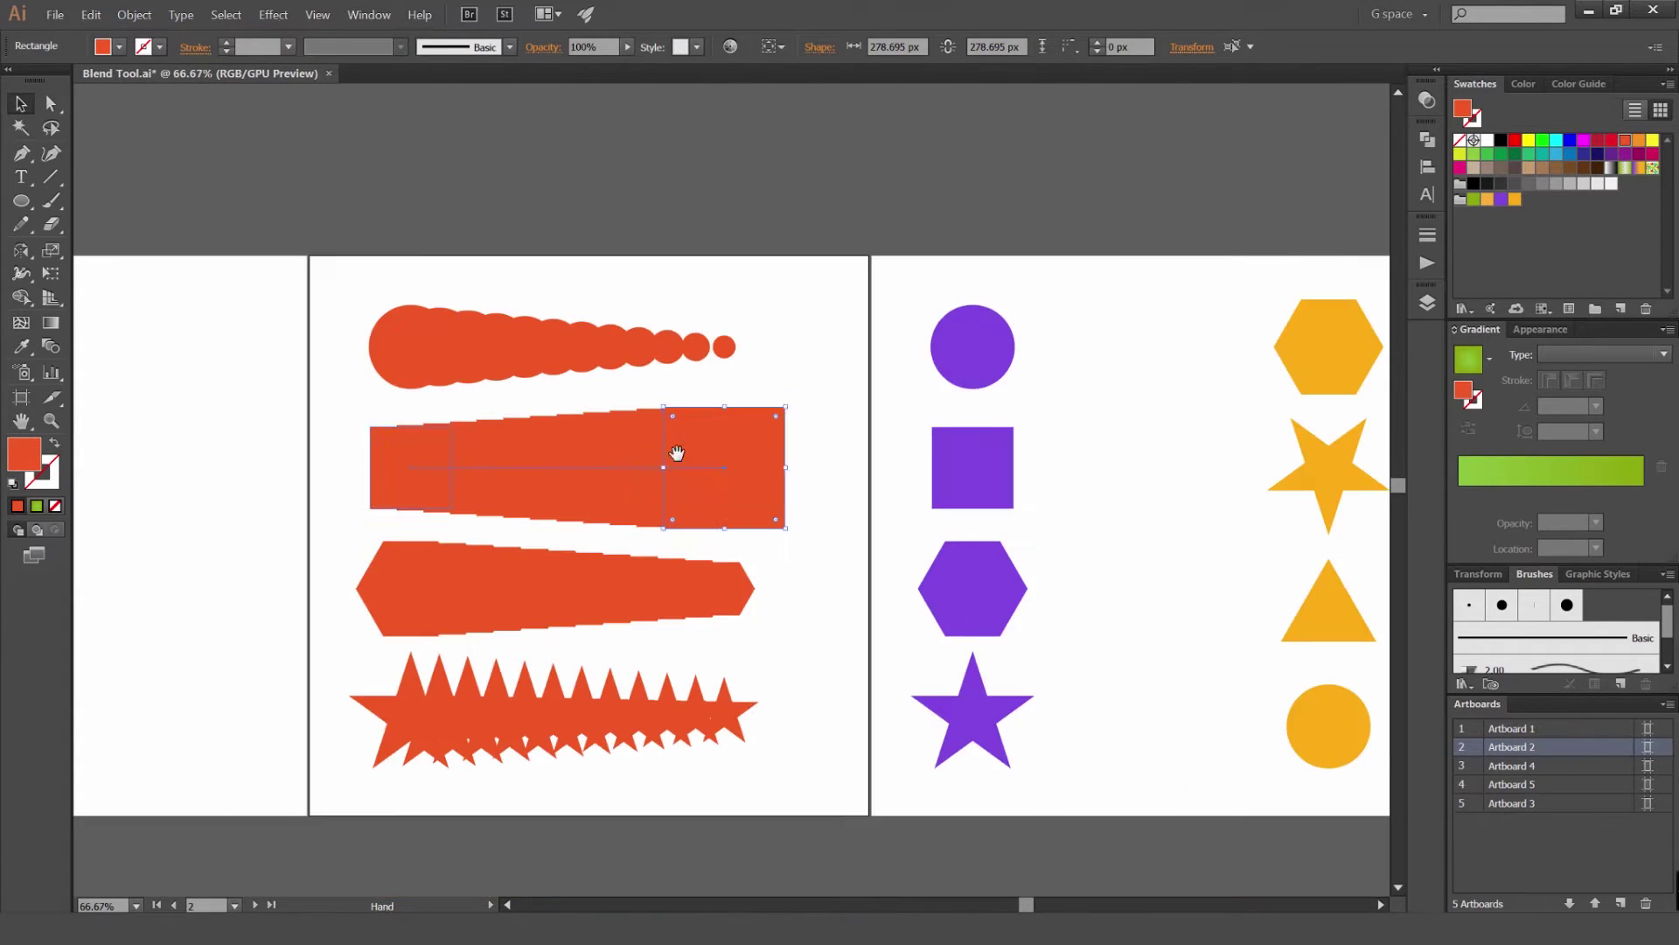
Select all four orange blends on the second artboard and open their blend options with the preview turned on
{"action": "scroll", "coordinate": [512, 423], "scroll_direction": "up", "scroll_amount": 1}
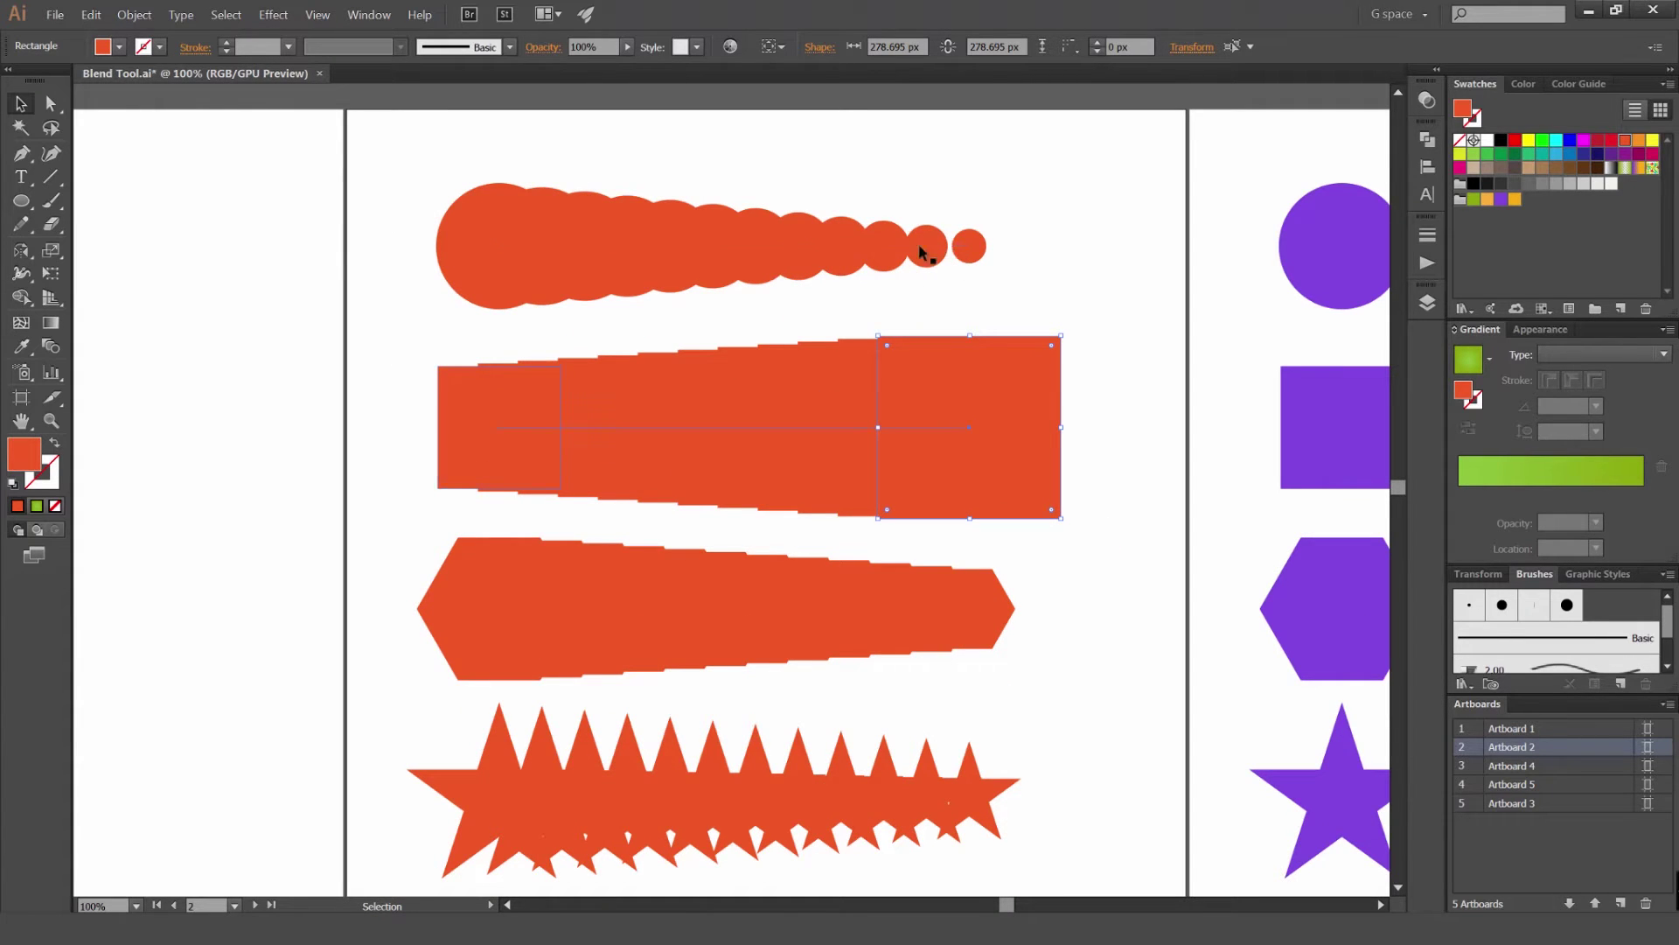
{"action": "left_click_drag", "start_coordinate": [1050, 132], "coordinate": [516, 320]}
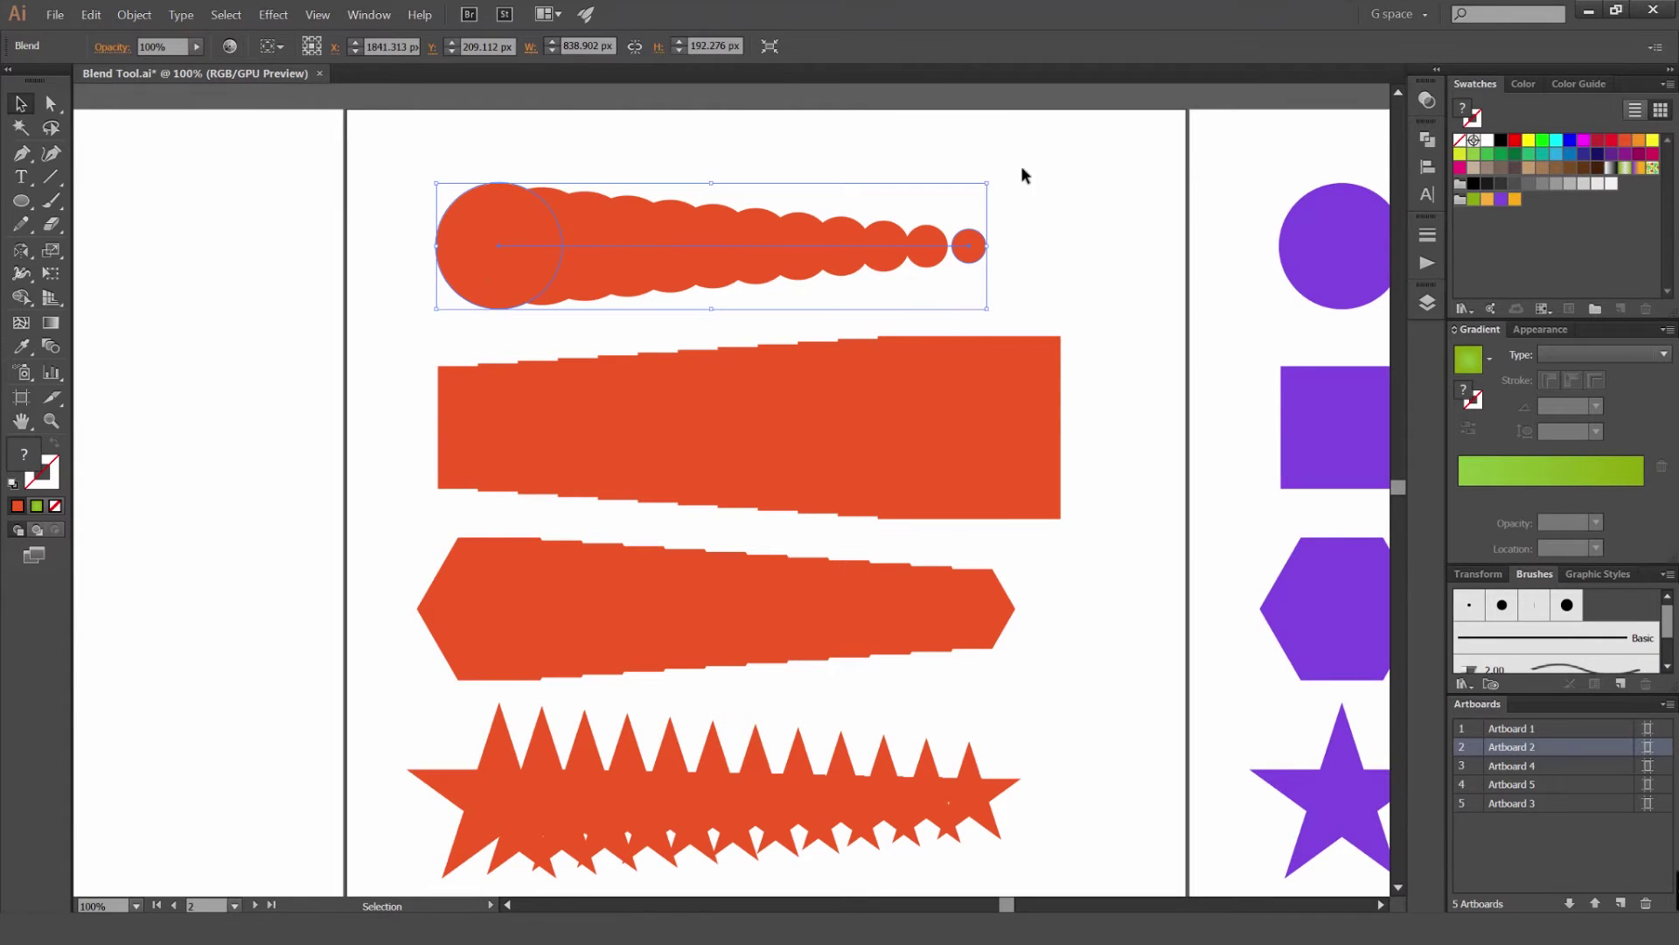
{"action": "left_click_drag", "start_coordinate": [1029, 152], "coordinate": [578, 838]}
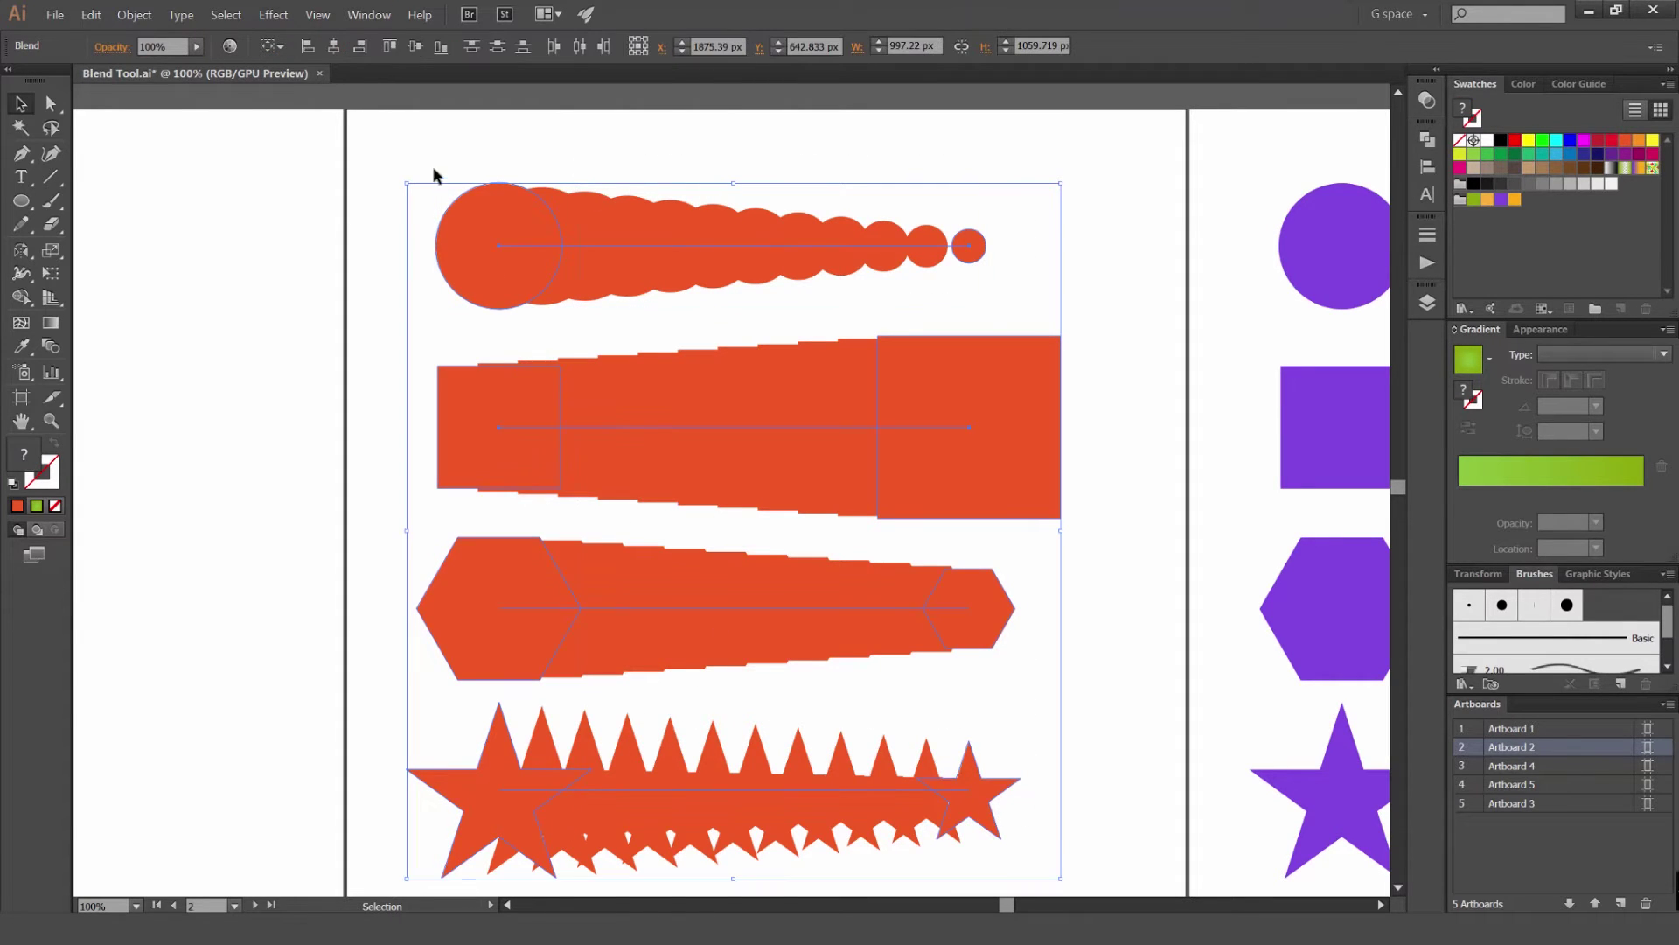
{"action": "left_click", "coordinate": [133, 14]}
{"action": "mouse_move", "coordinate": [160, 353]}
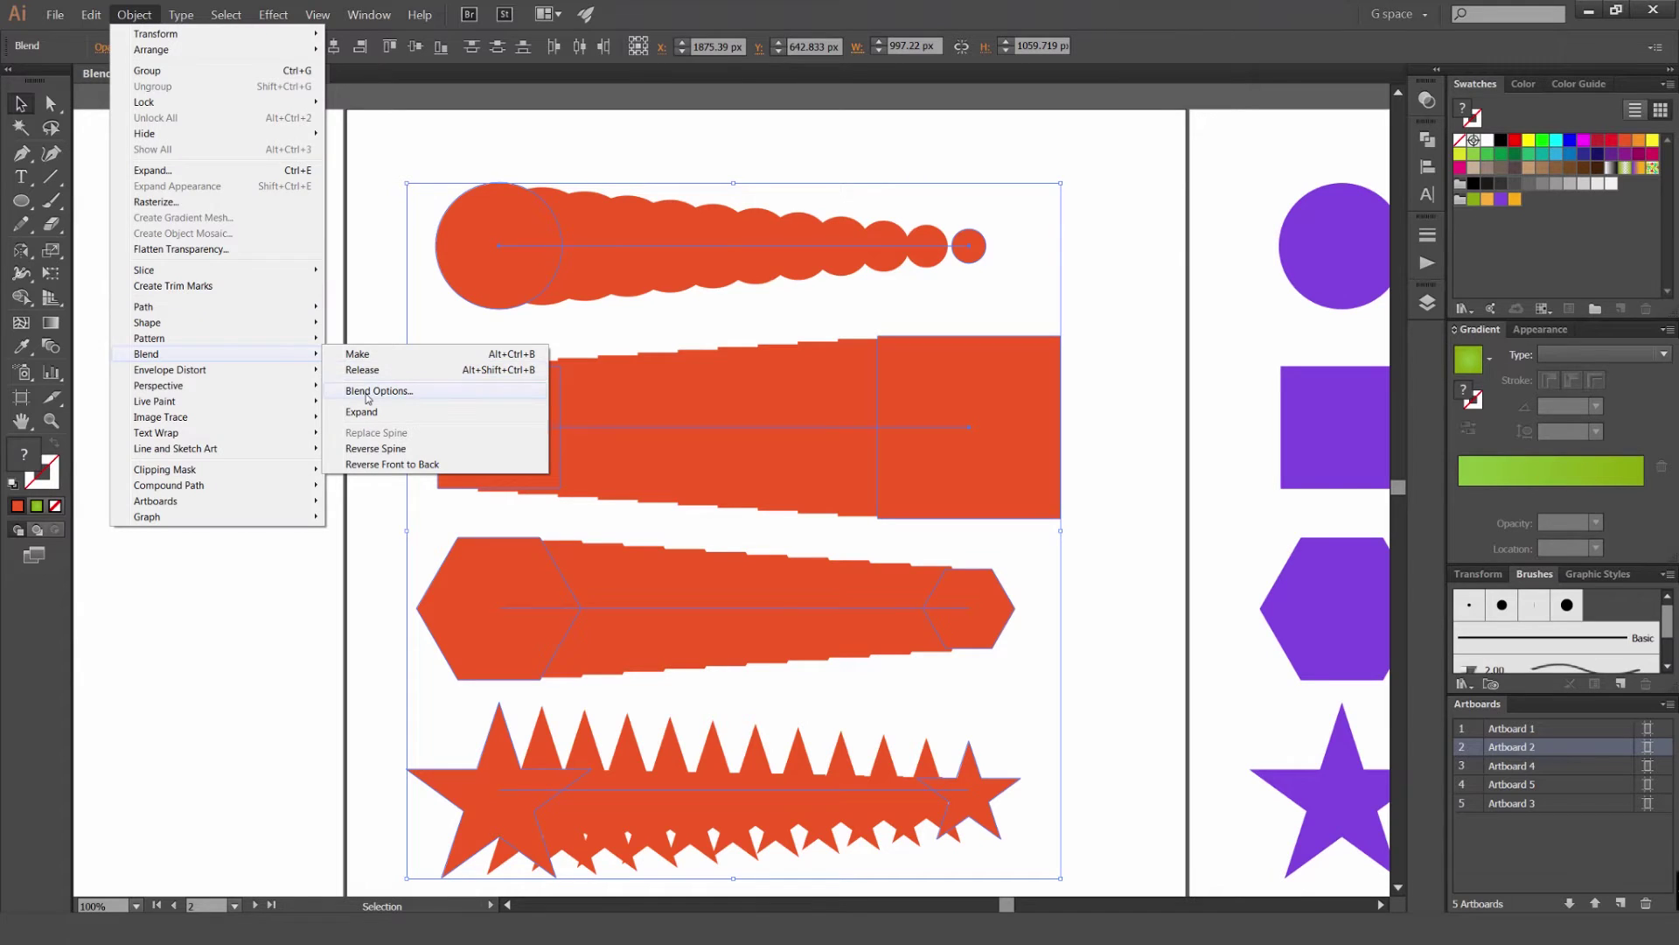
{"action": "left_click", "coordinate": [395, 397]}
{"action": "left_click_drag", "start_coordinate": [1085, 308], "coordinate": [1104, 349]}
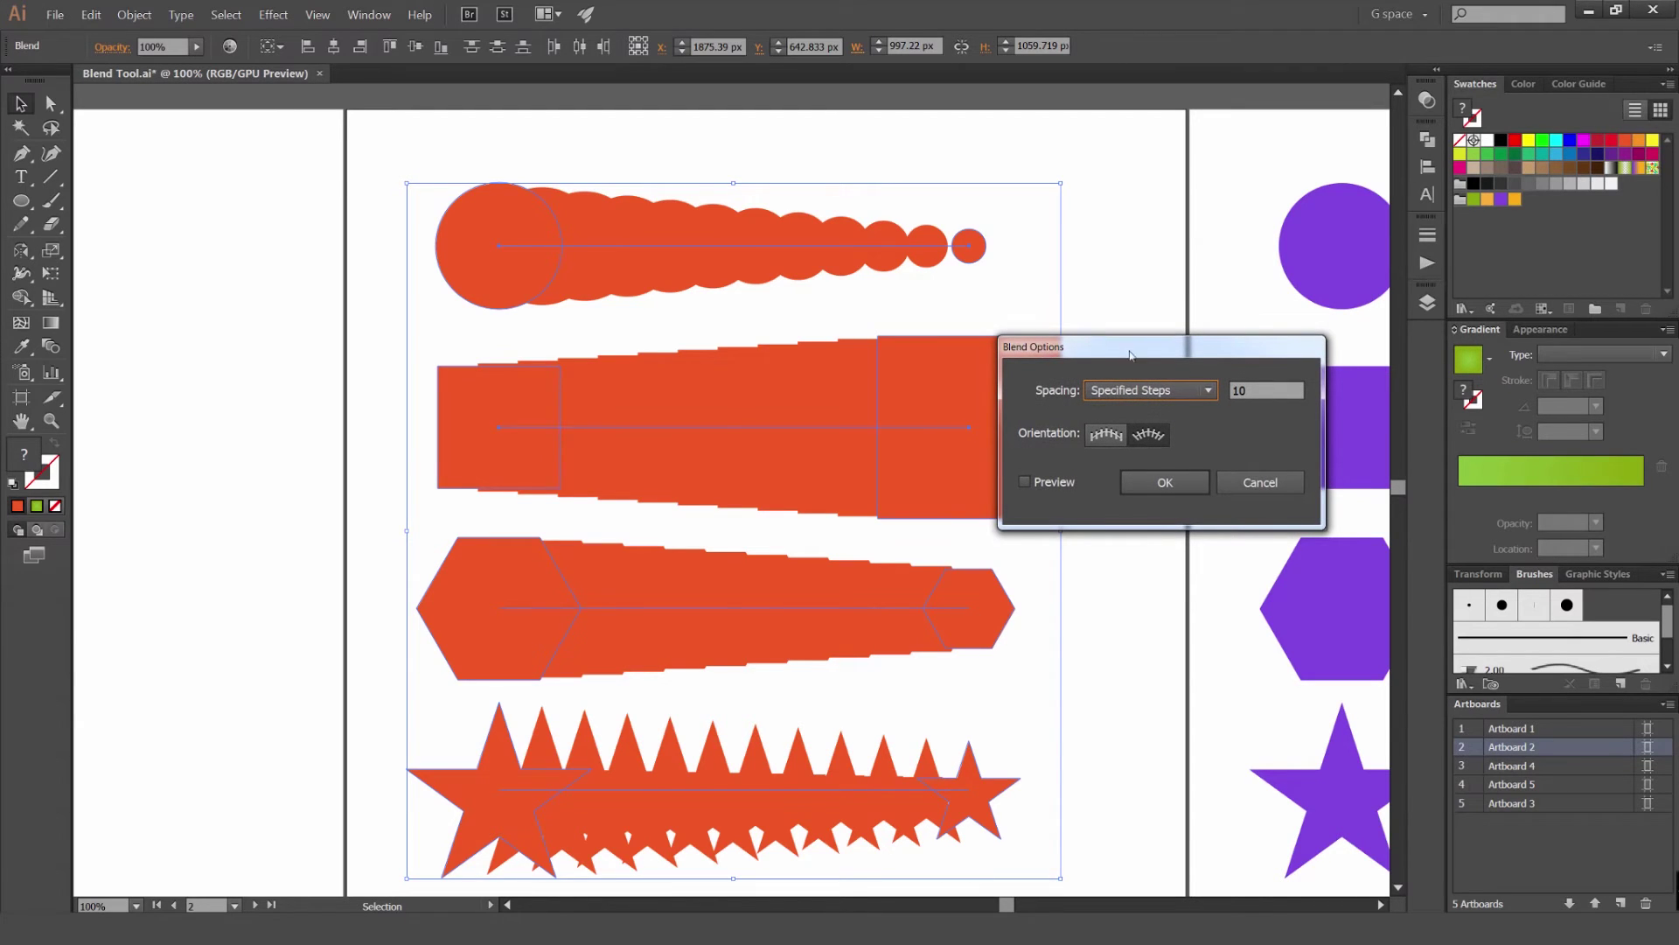
{"action": "left_click", "coordinate": [1044, 481]}
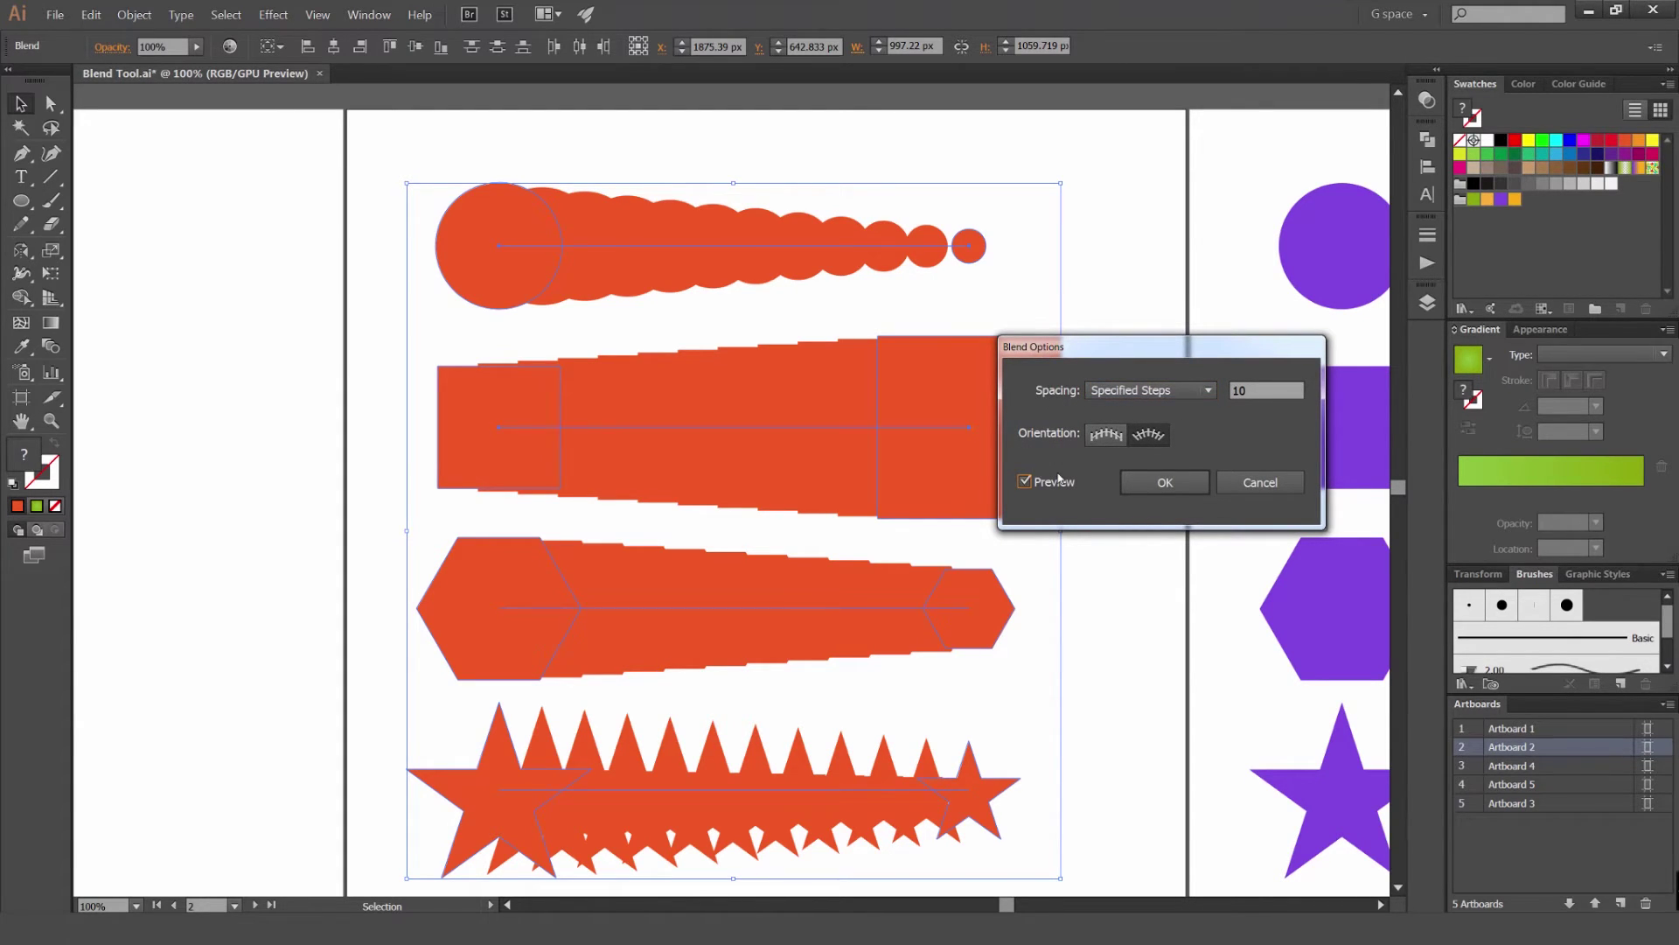
Try the Smooth Color and Specified Distance spacings on the orange blends and return to Specified Steps
{"action": "left_click", "coordinate": [1166, 389]}
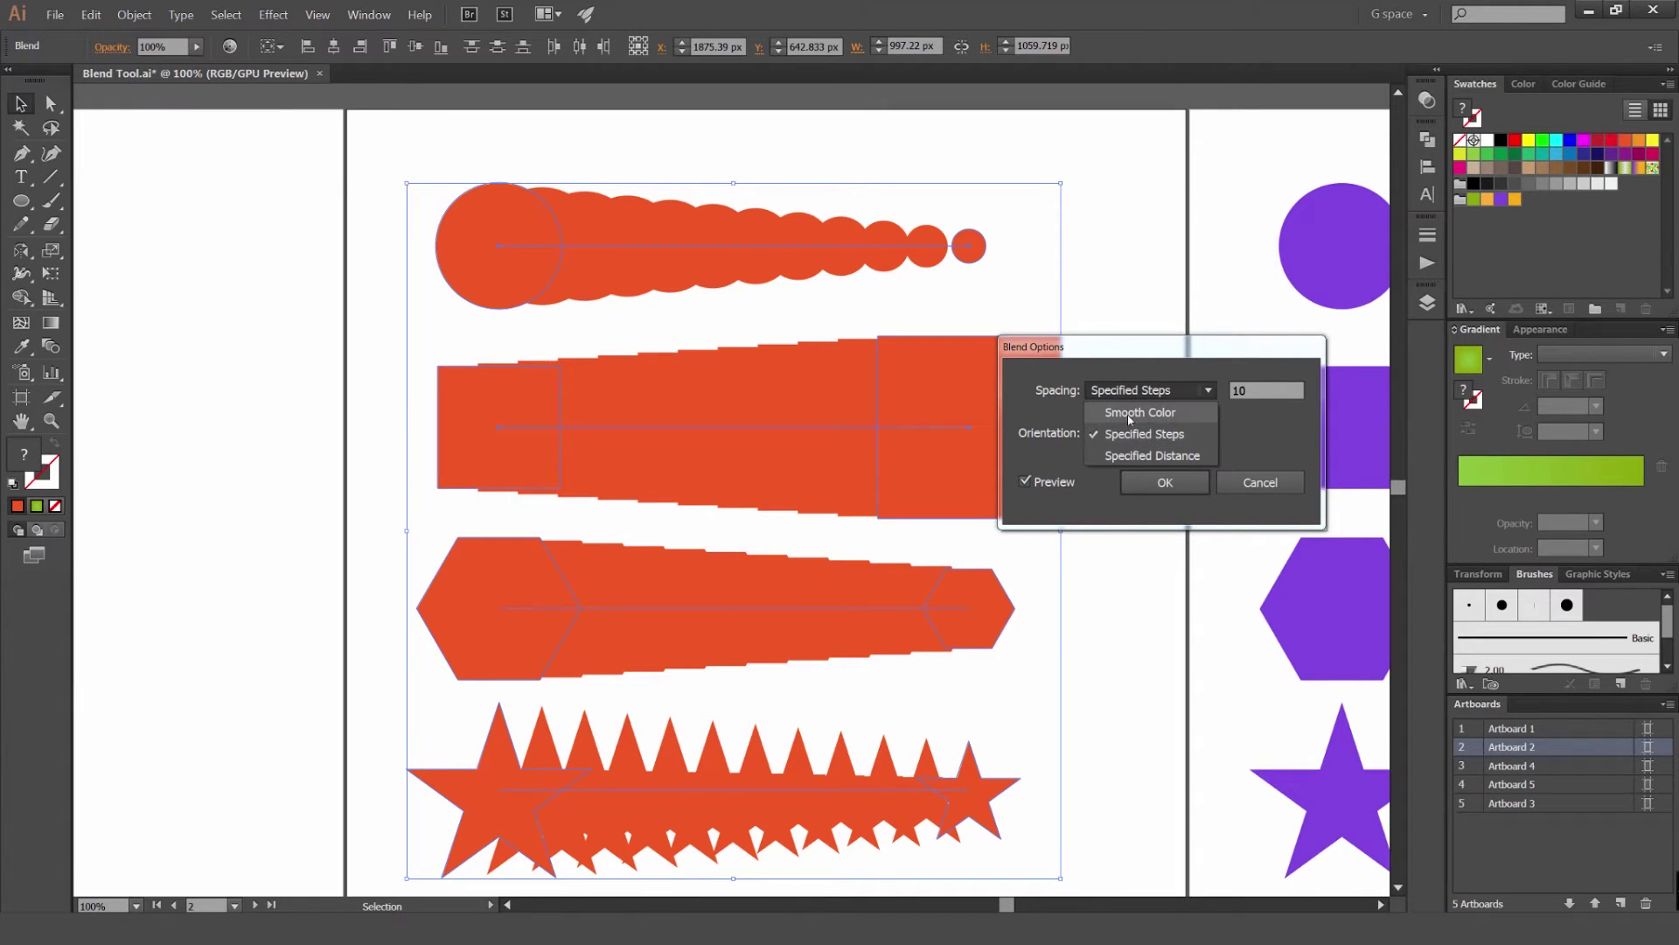
{"action": "left_click", "coordinate": [1129, 413]}
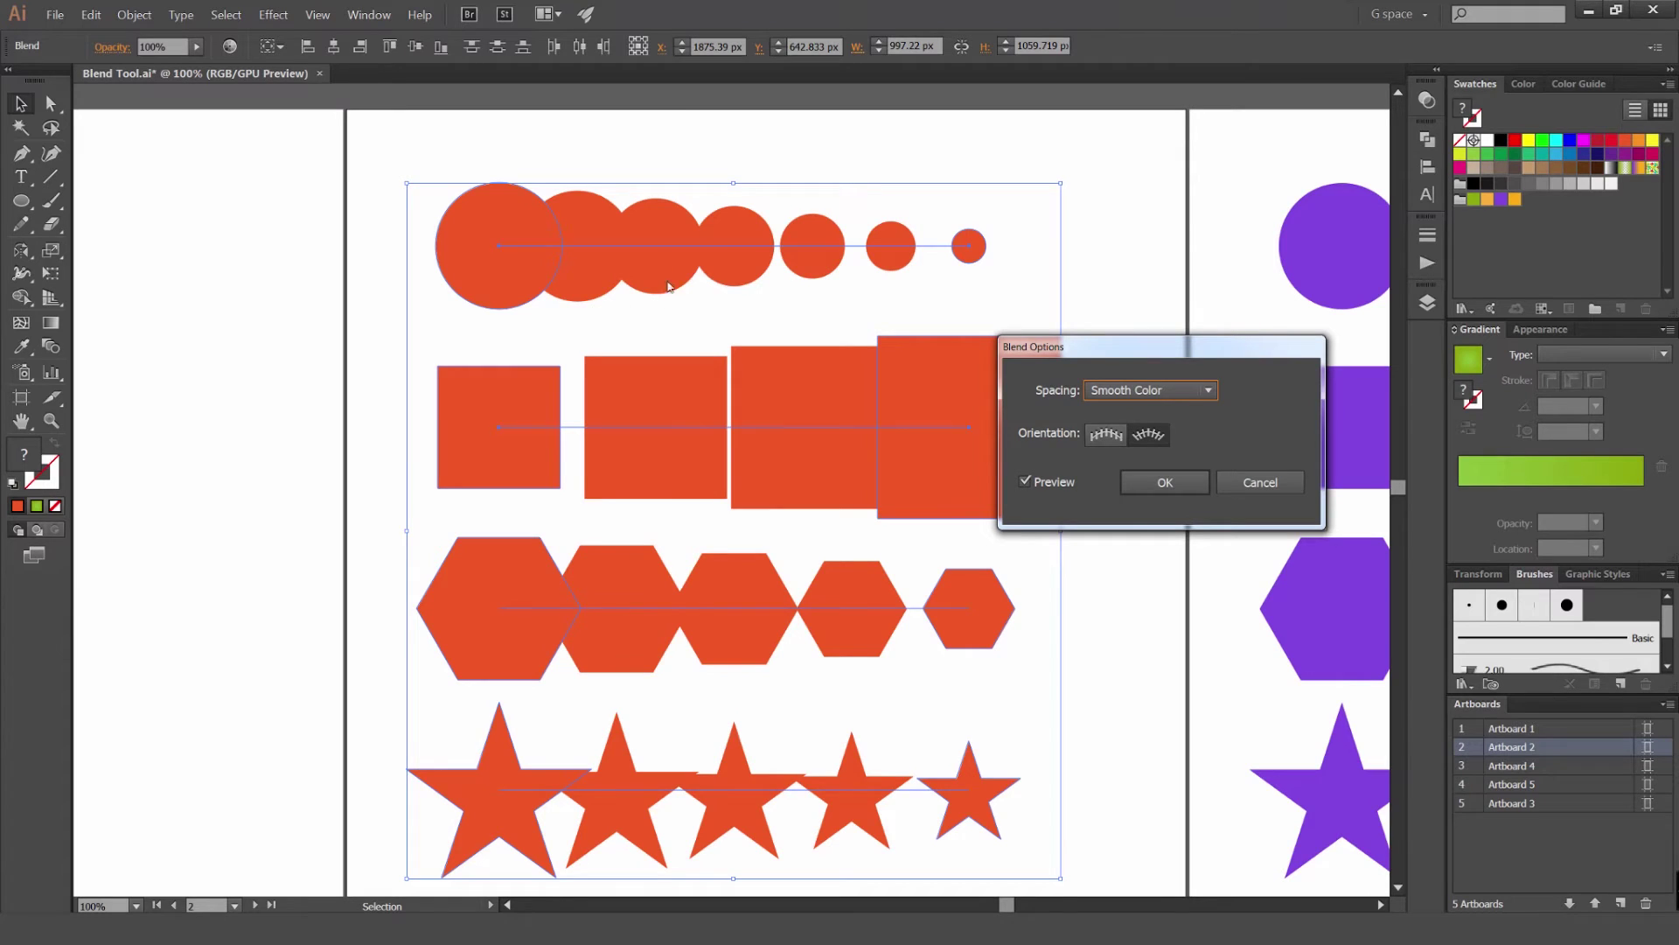
{"action": "left_click", "coordinate": [1151, 391]}
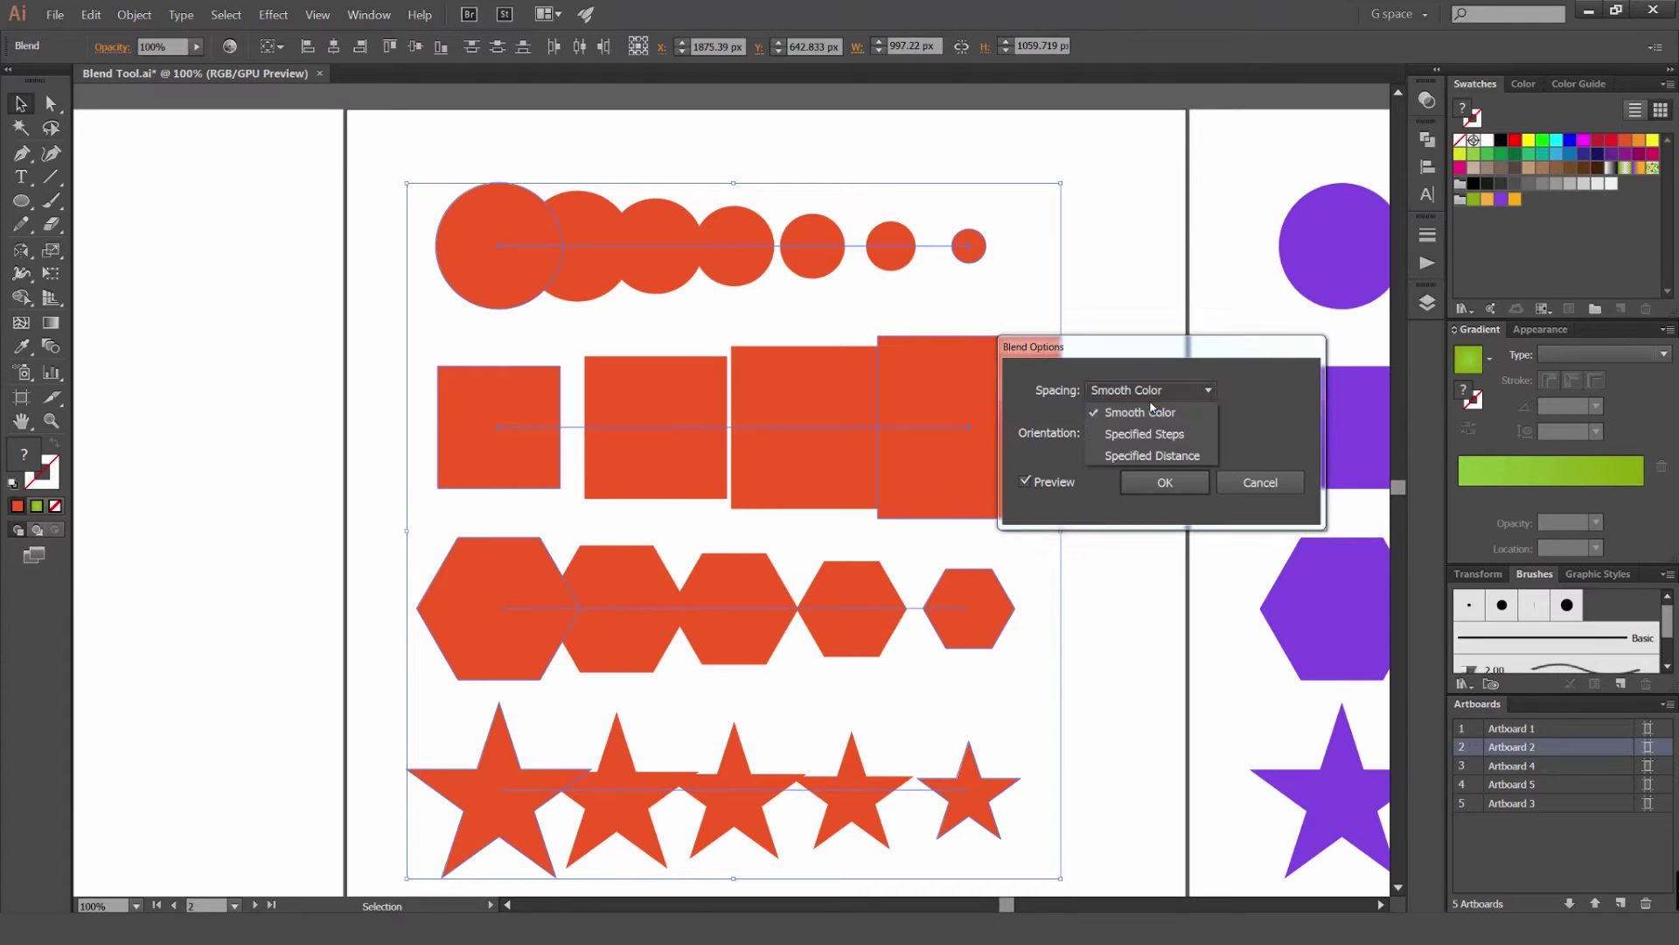
{"action": "left_click", "coordinate": [1147, 455]}
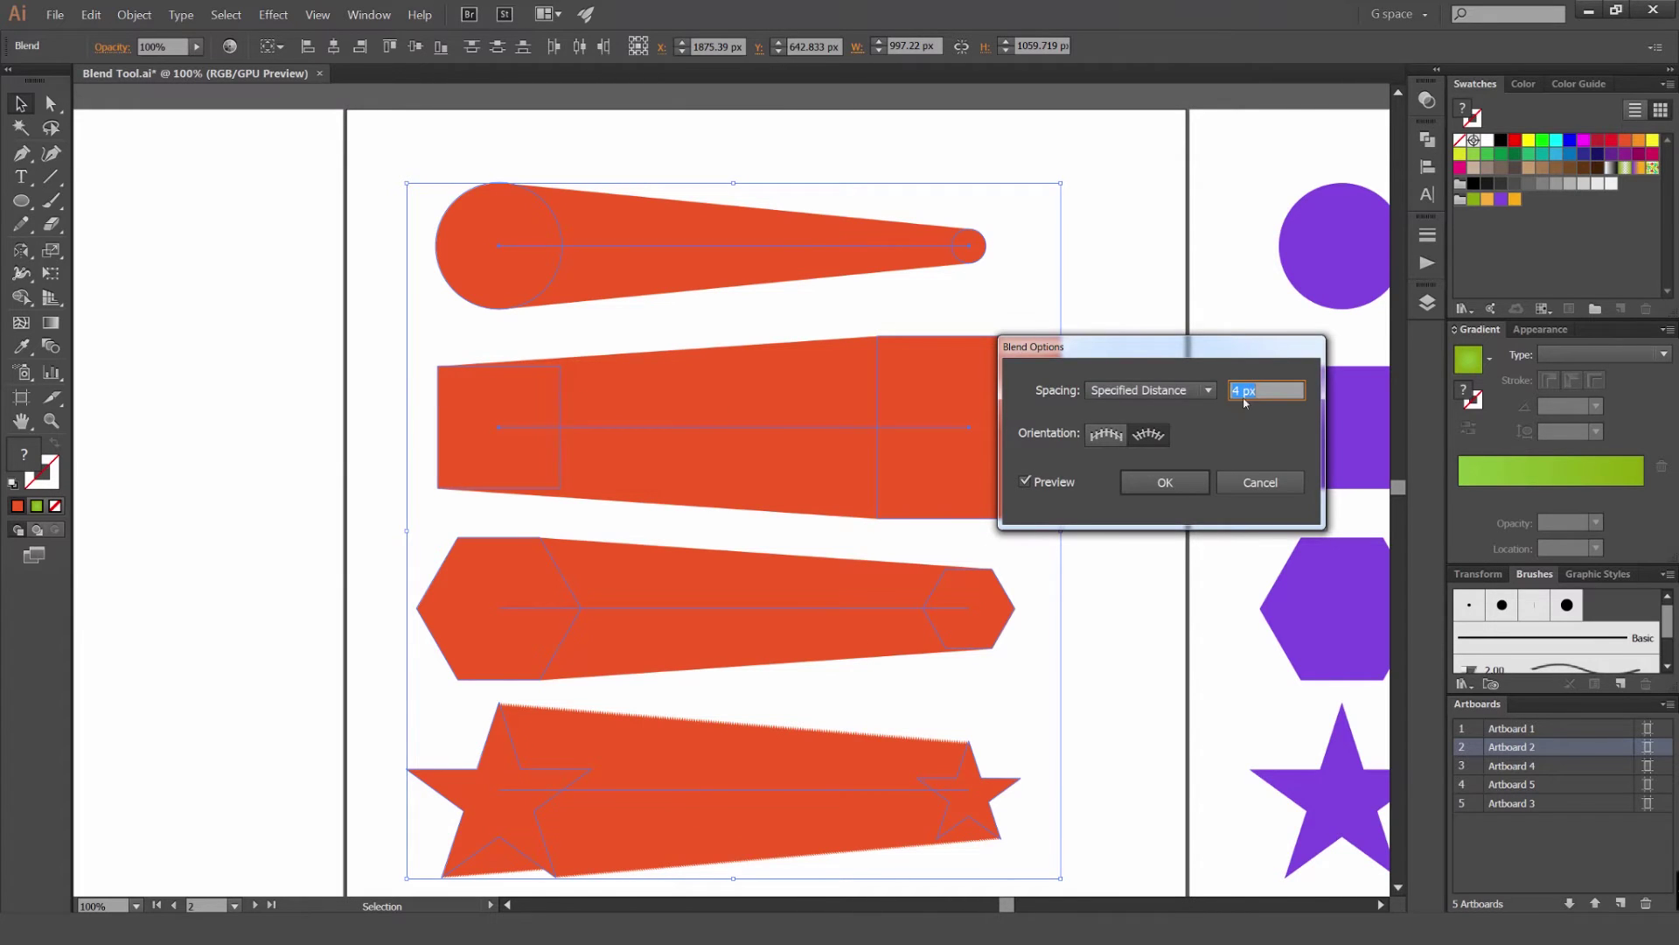
{"action": "left_click", "coordinate": [1163, 391]}
{"action": "left_click", "coordinate": [1137, 434]}
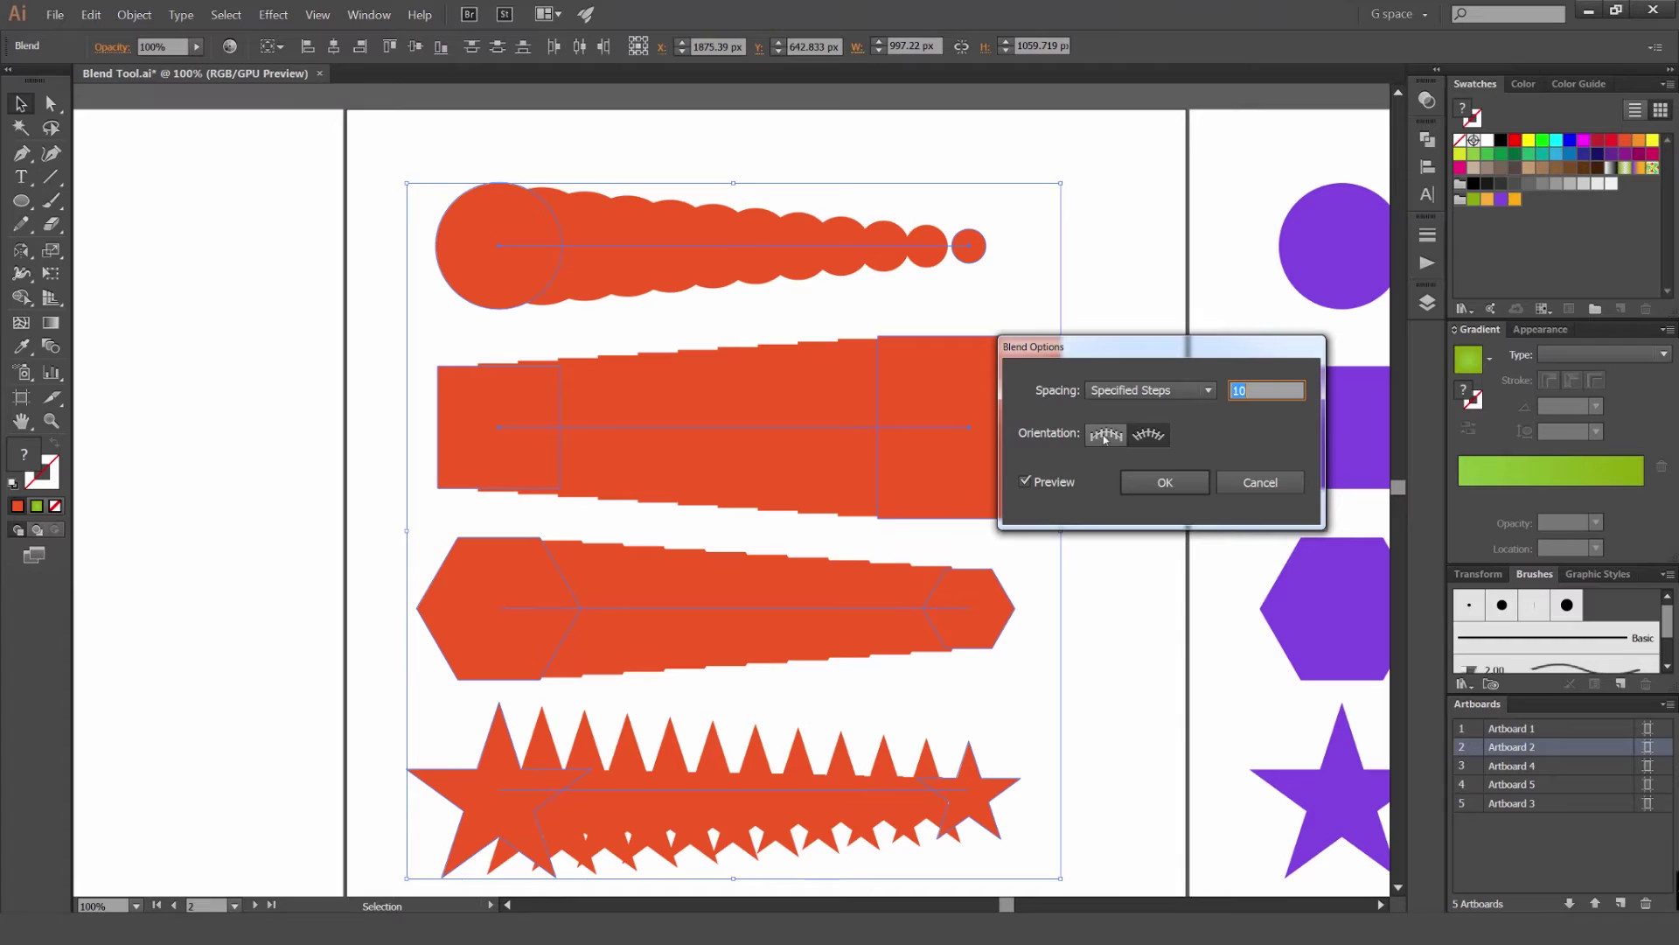
{"action": "left_click", "coordinate": [1145, 435]}
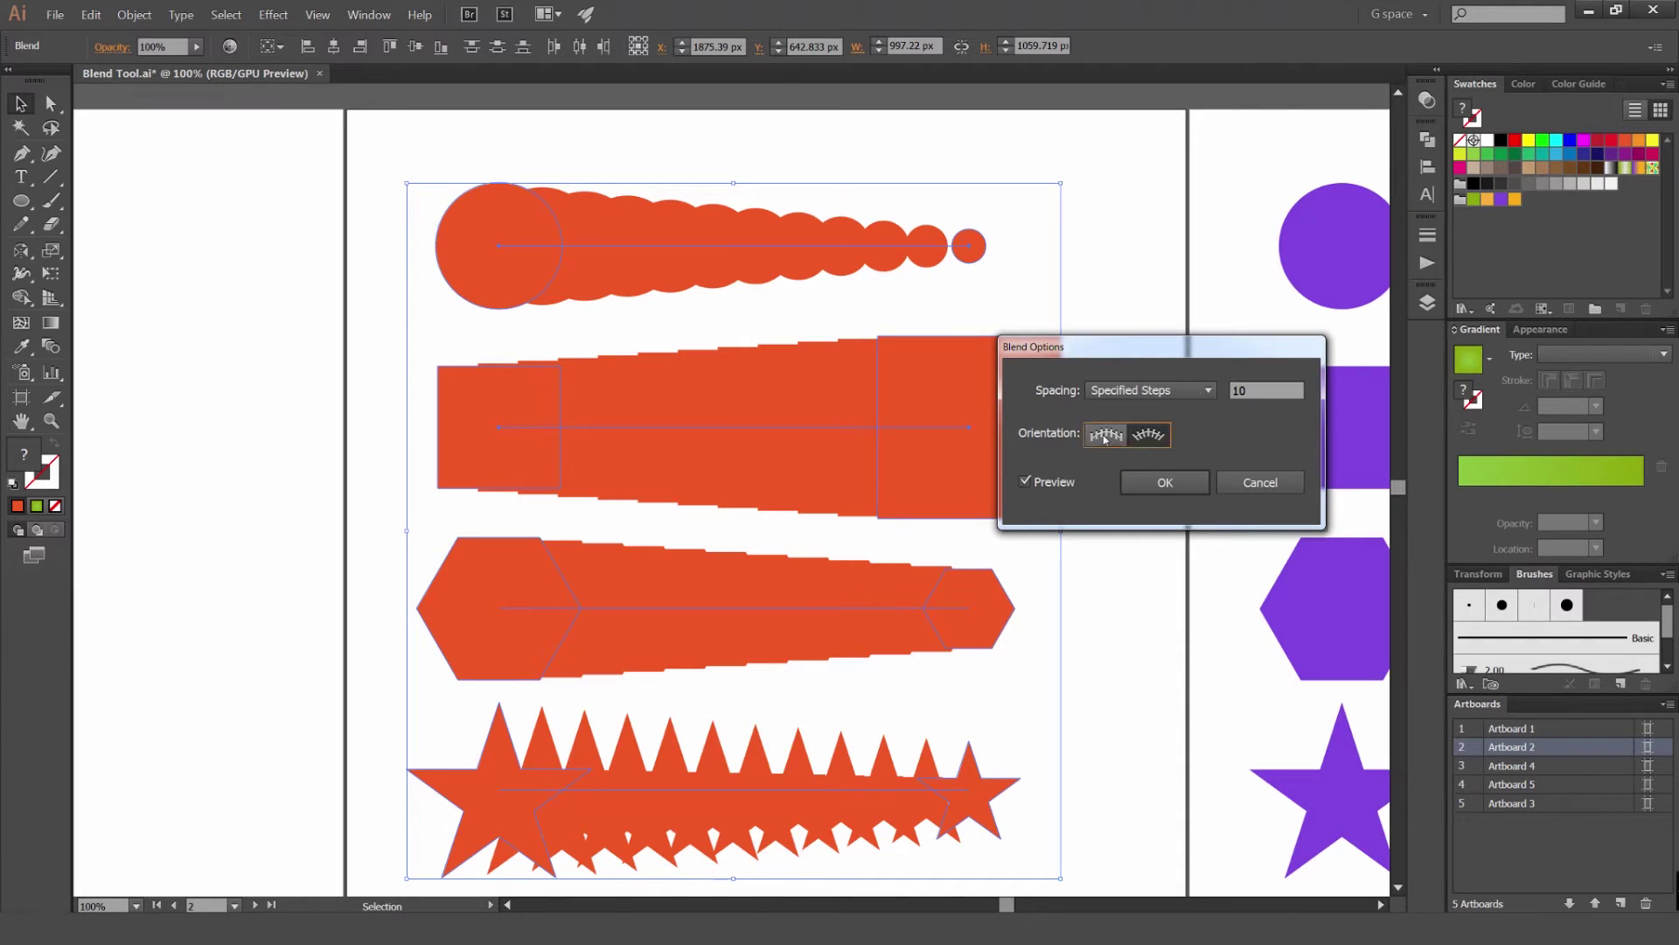
{"action": "left_click", "coordinate": [1155, 435]}
Try different step counts for the orange blends, starting at 1, raising them to 38 and lowering them to 29
{"action": "key", "text": "BackSpace"}
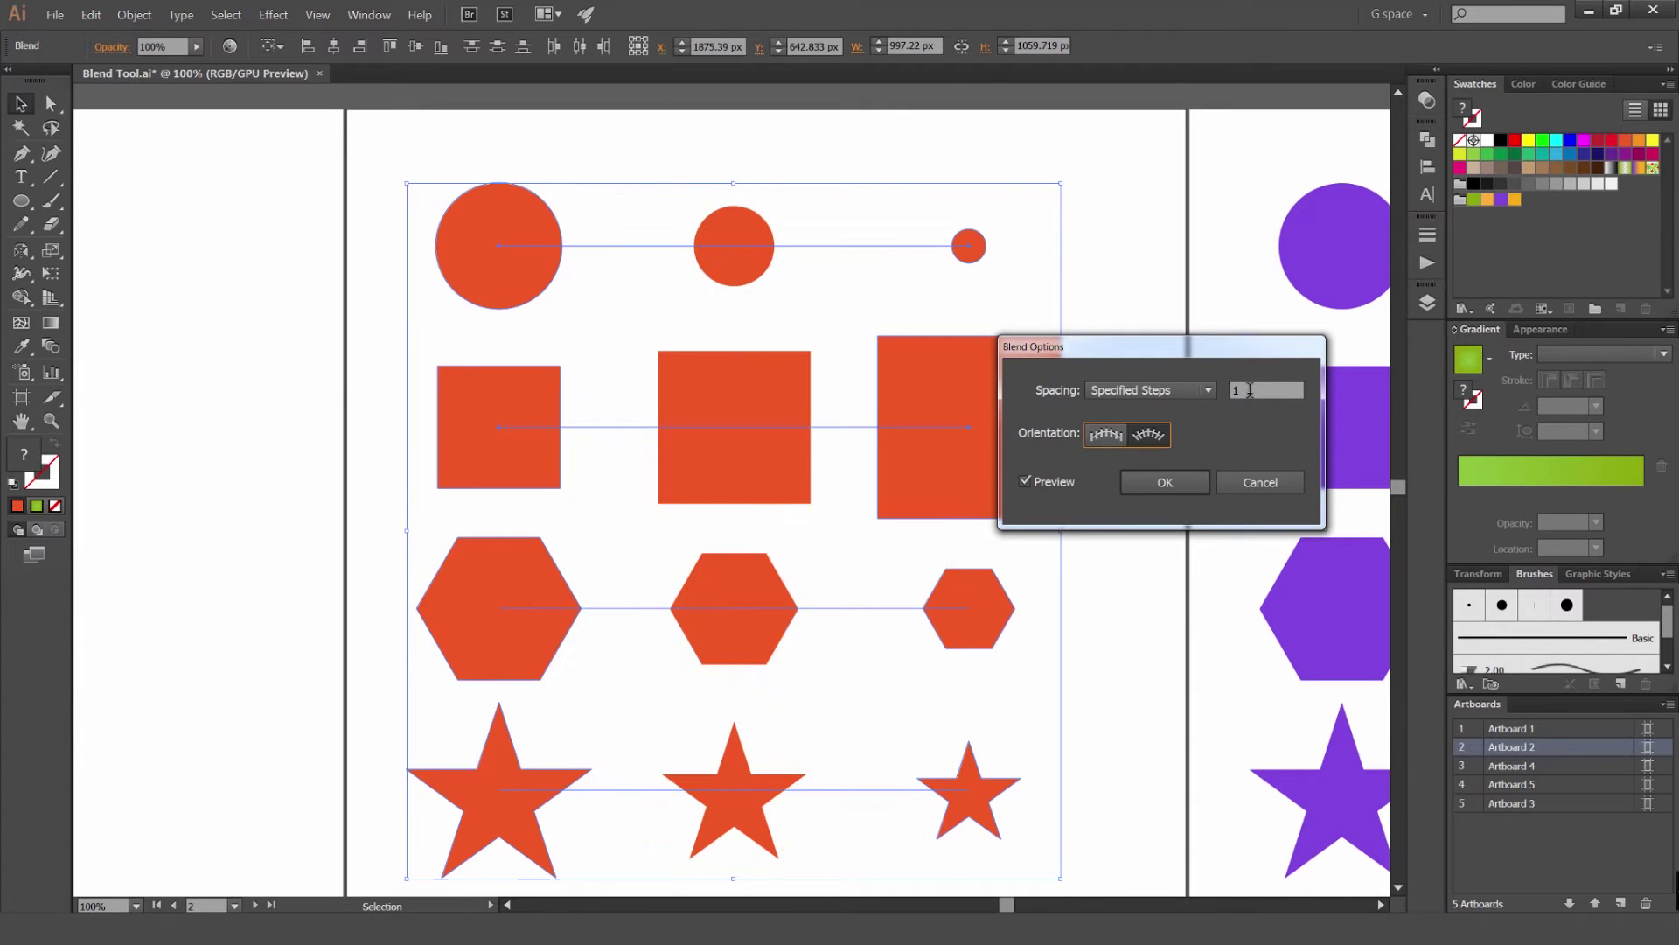
{"action": "key", "text": "Up"}
{"action": "key", "text": "Down"}
{"action": "key", "text": "Up"}
{"action": "key", "text": "Up"}
{"action": "key", "text": "Up"}
{"action": "key", "text": "Up"}
{"action": "key", "text": "Up"}
{"action": "key", "text": "Up"}
{"action": "key", "text": "Up"}
{"action": "key", "text": "Up"}
{"action": "key", "text": "Up"}
{"action": "key", "text": "Up"}
{"action": "key", "text": "Up"}
{"action": "key", "text": "Up"}
{"action": "key", "text": "Up"}
{"action": "key", "text": "Up"}
{"action": "key", "text": "Up"}
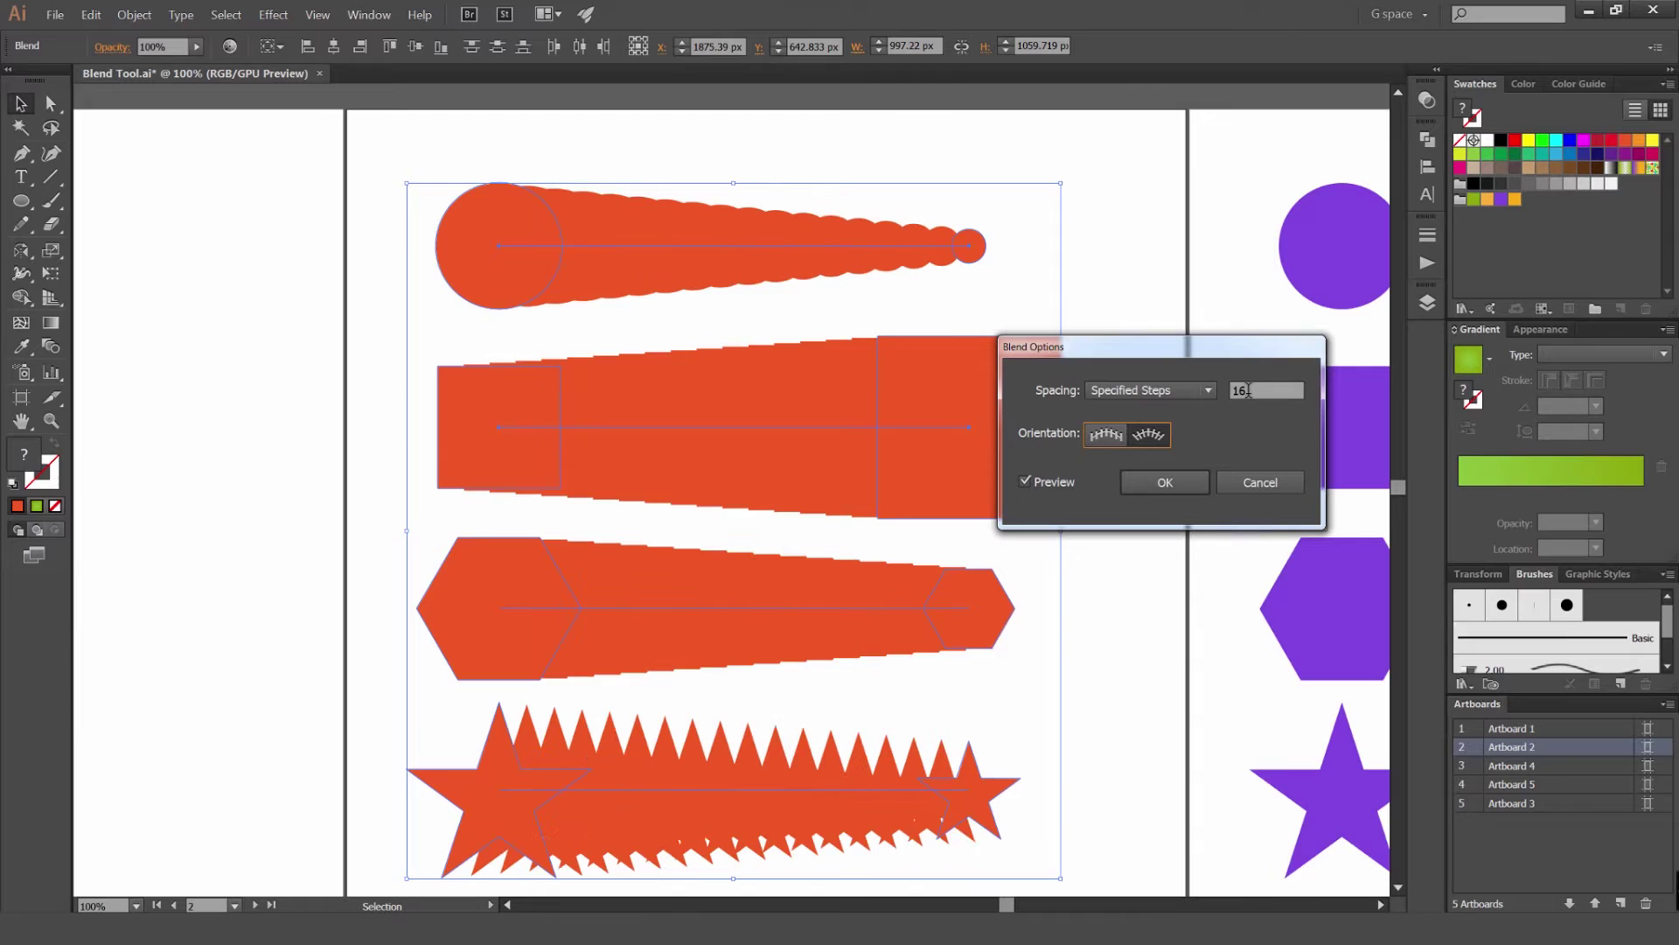
{"action": "key", "text": "Up"}
{"action": "key", "text": "Up"}
{"action": "key", "text": "Up"}
{"action": "key", "text": "Up"}
{"action": "key", "text": "Up"}
{"action": "key", "text": "Up"}
{"action": "key", "text": "Up"}
{"action": "key", "text": "Up"}
{"action": "key", "text": "Up"}
{"action": "key", "text": "Up"}
{"action": "key", "text": "Up"}
{"action": "key", "text": "Up"}
{"action": "key", "text": "Up"}
{"action": "key", "text": "Up"}
{"action": "key", "text": "Up"}
{"action": "key", "text": "Up"}
{"action": "key", "text": "Up"}
{"action": "key", "text": "Up"}
{"action": "key", "text": "Up"}
{"action": "key", "text": "Up"}
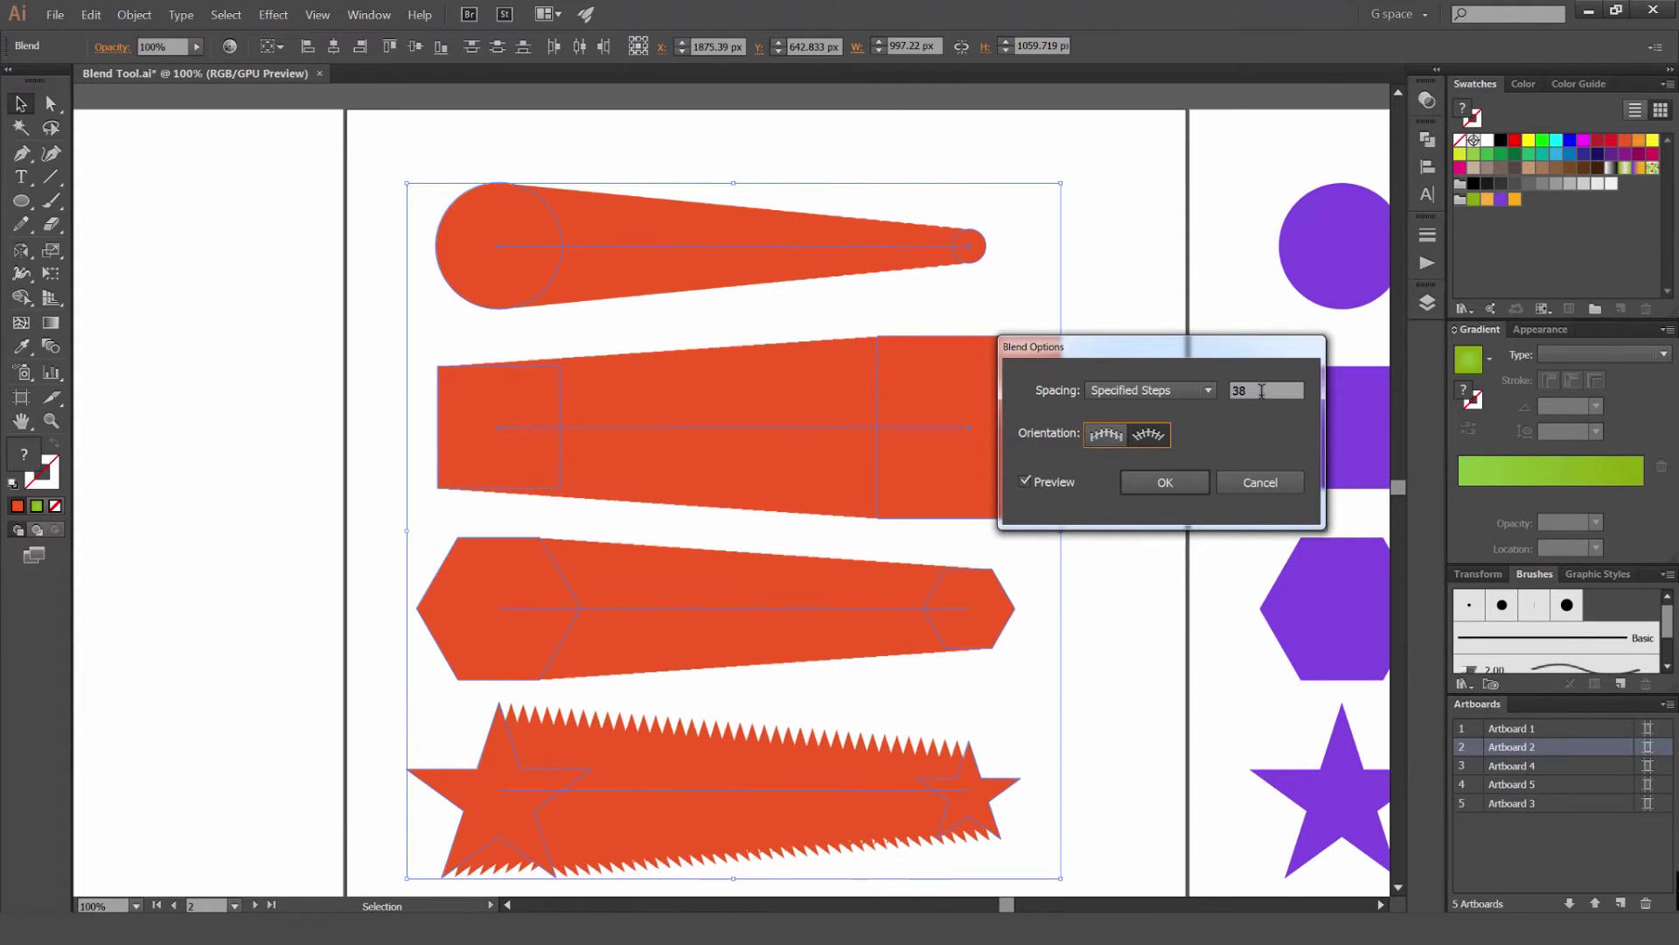
{"action": "key", "text": "Down"}
{"action": "key", "text": "Down"}
{"action": "key", "text": "Down"}
{"action": "key", "text": "Down"}
{"action": "key", "text": "Down"}
{"action": "key", "text": "Down"}
{"action": "key", "text": "Down"}
{"action": "key", "text": "Down"}
{"action": "key", "text": "Down"}
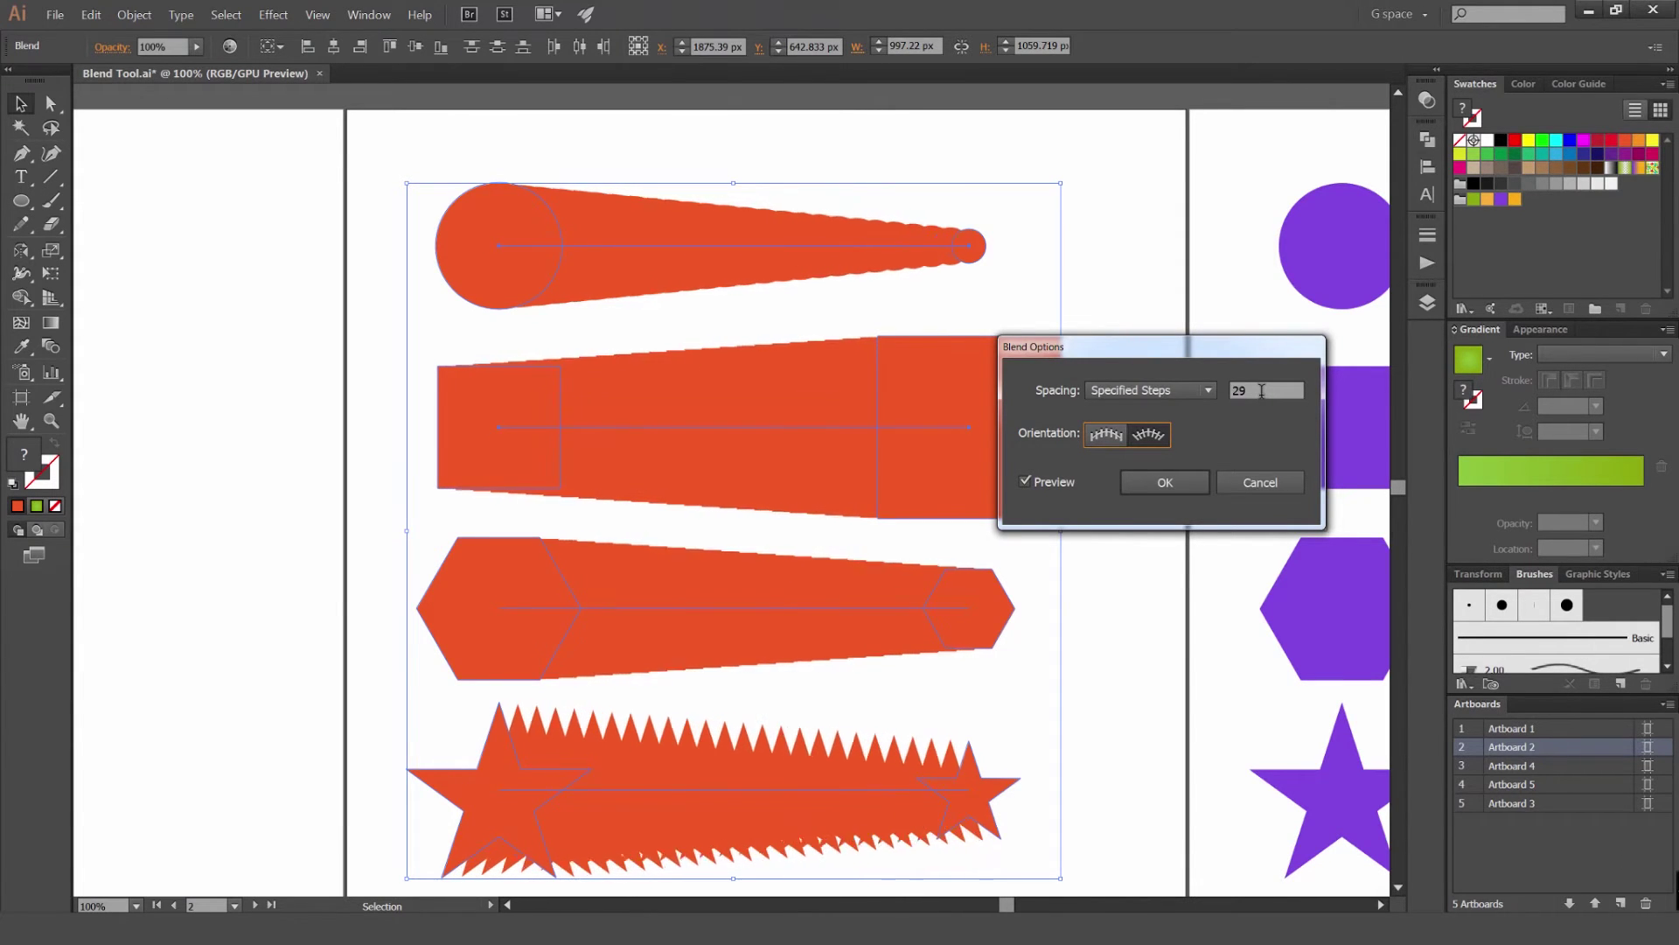
{"action": "key", "text": "Down"}
{"action": "key", "text": "Down"}
{"action": "key", "text": "Down"}
{"action": "key", "text": "Down"}
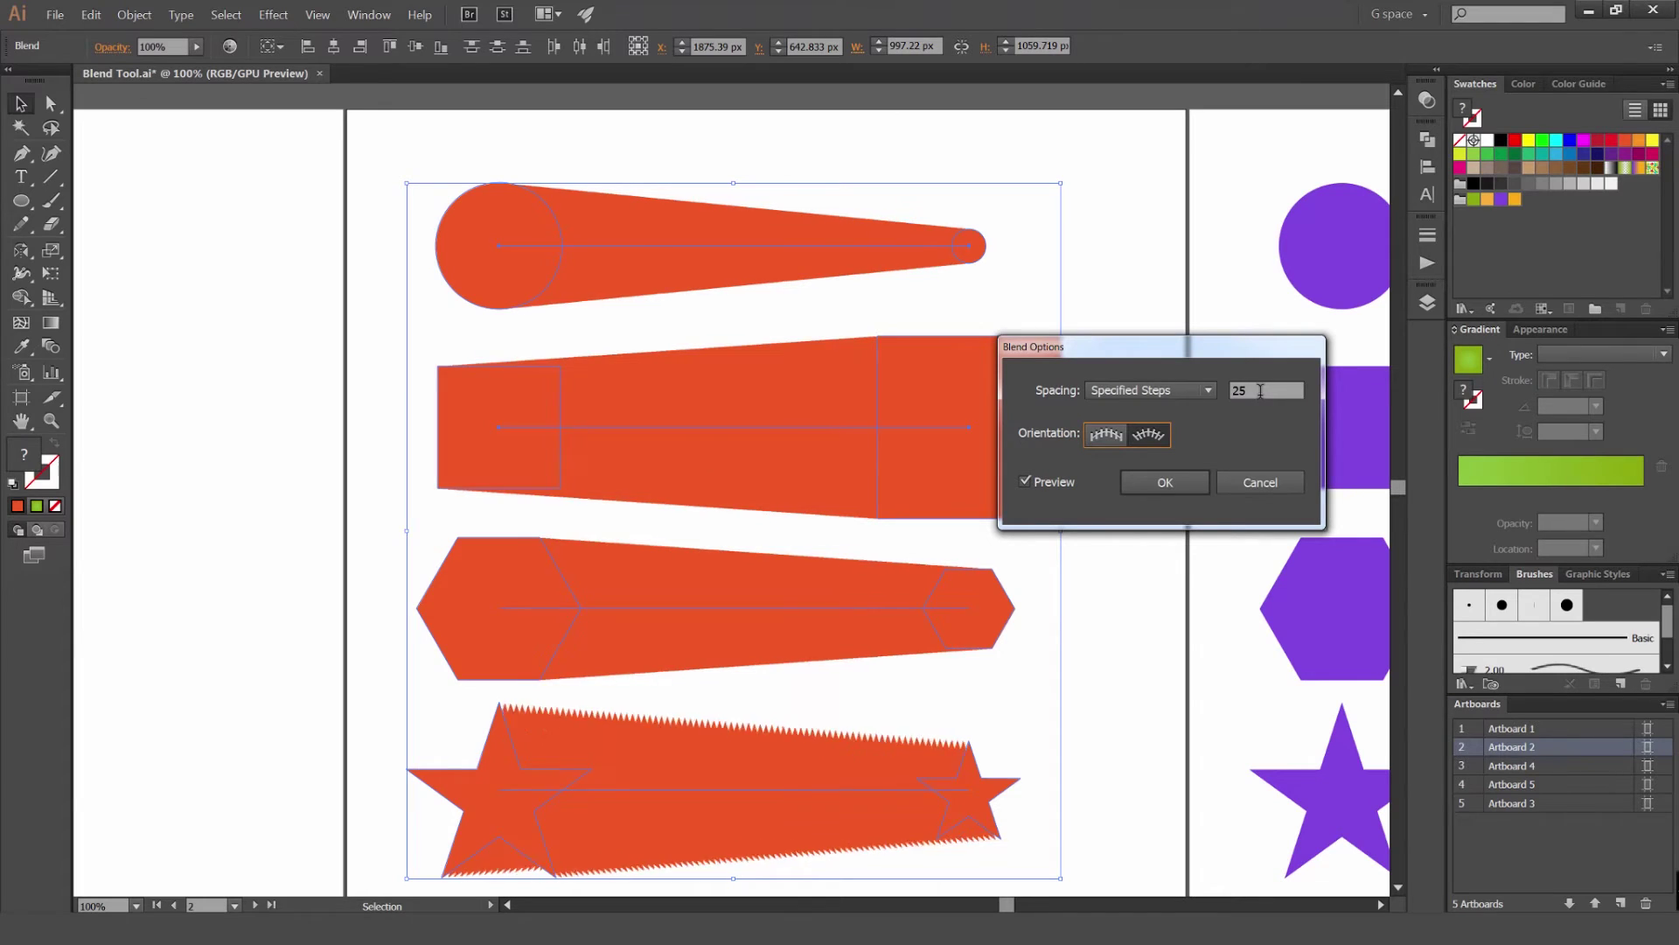
Set the orange blends to 250 specified steps, apply the options and clear the selection
{"action": "type", "text": "230"}
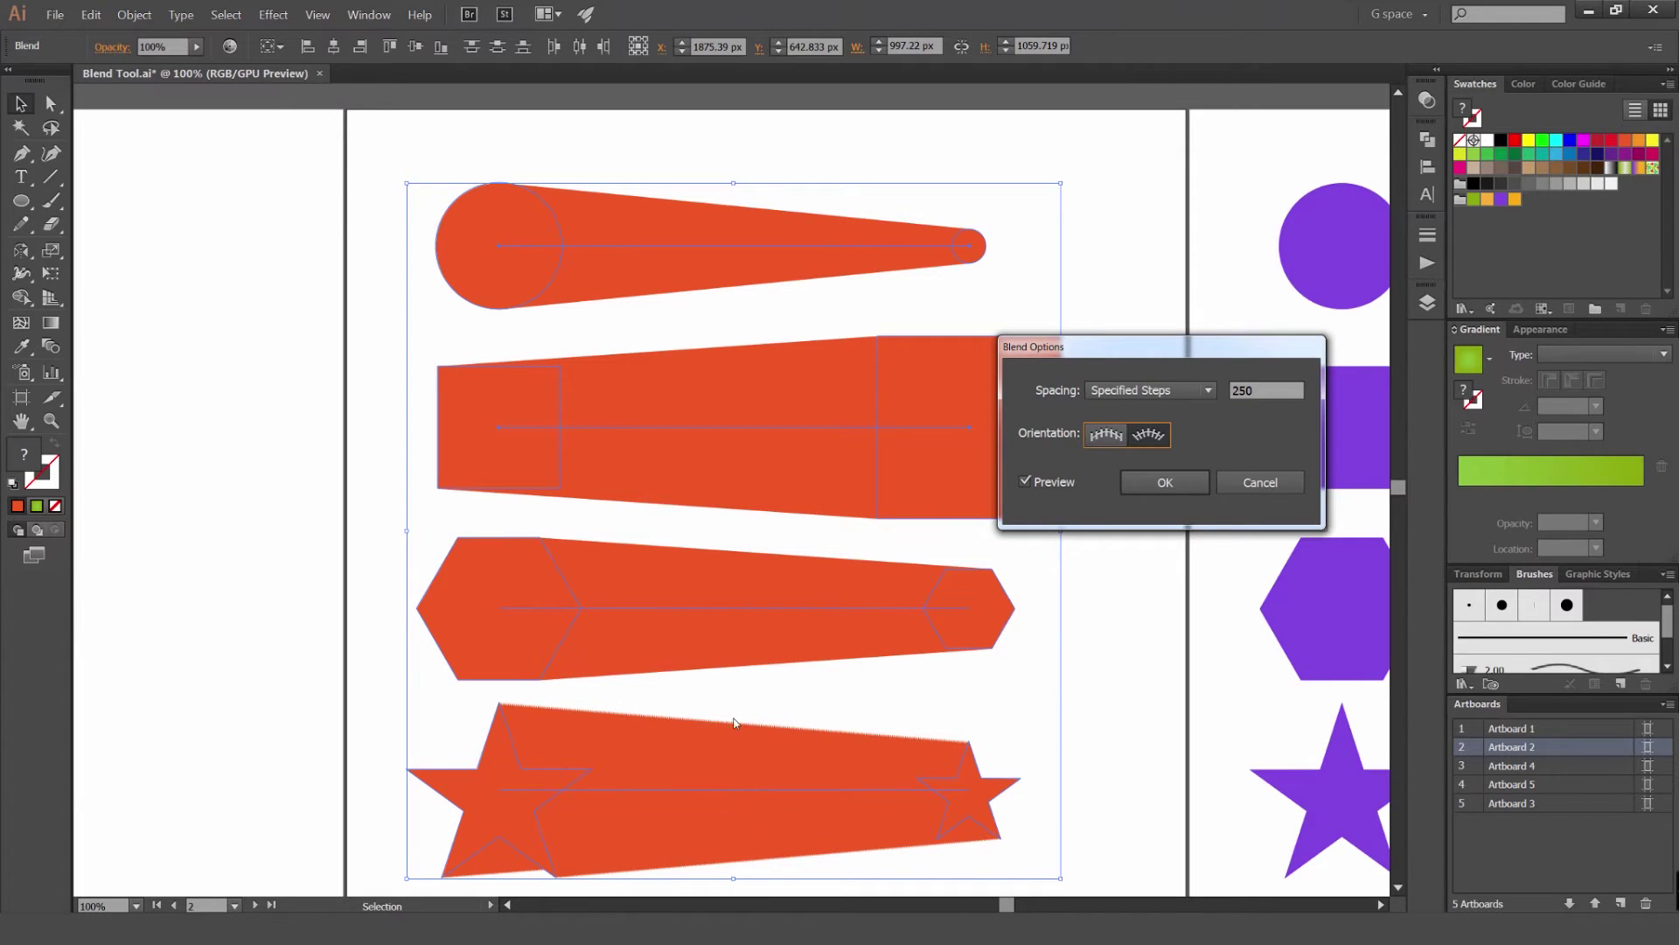
{"action": "left_click", "coordinate": [1231, 392]}
{"action": "left_click", "coordinate": [1165, 482]}
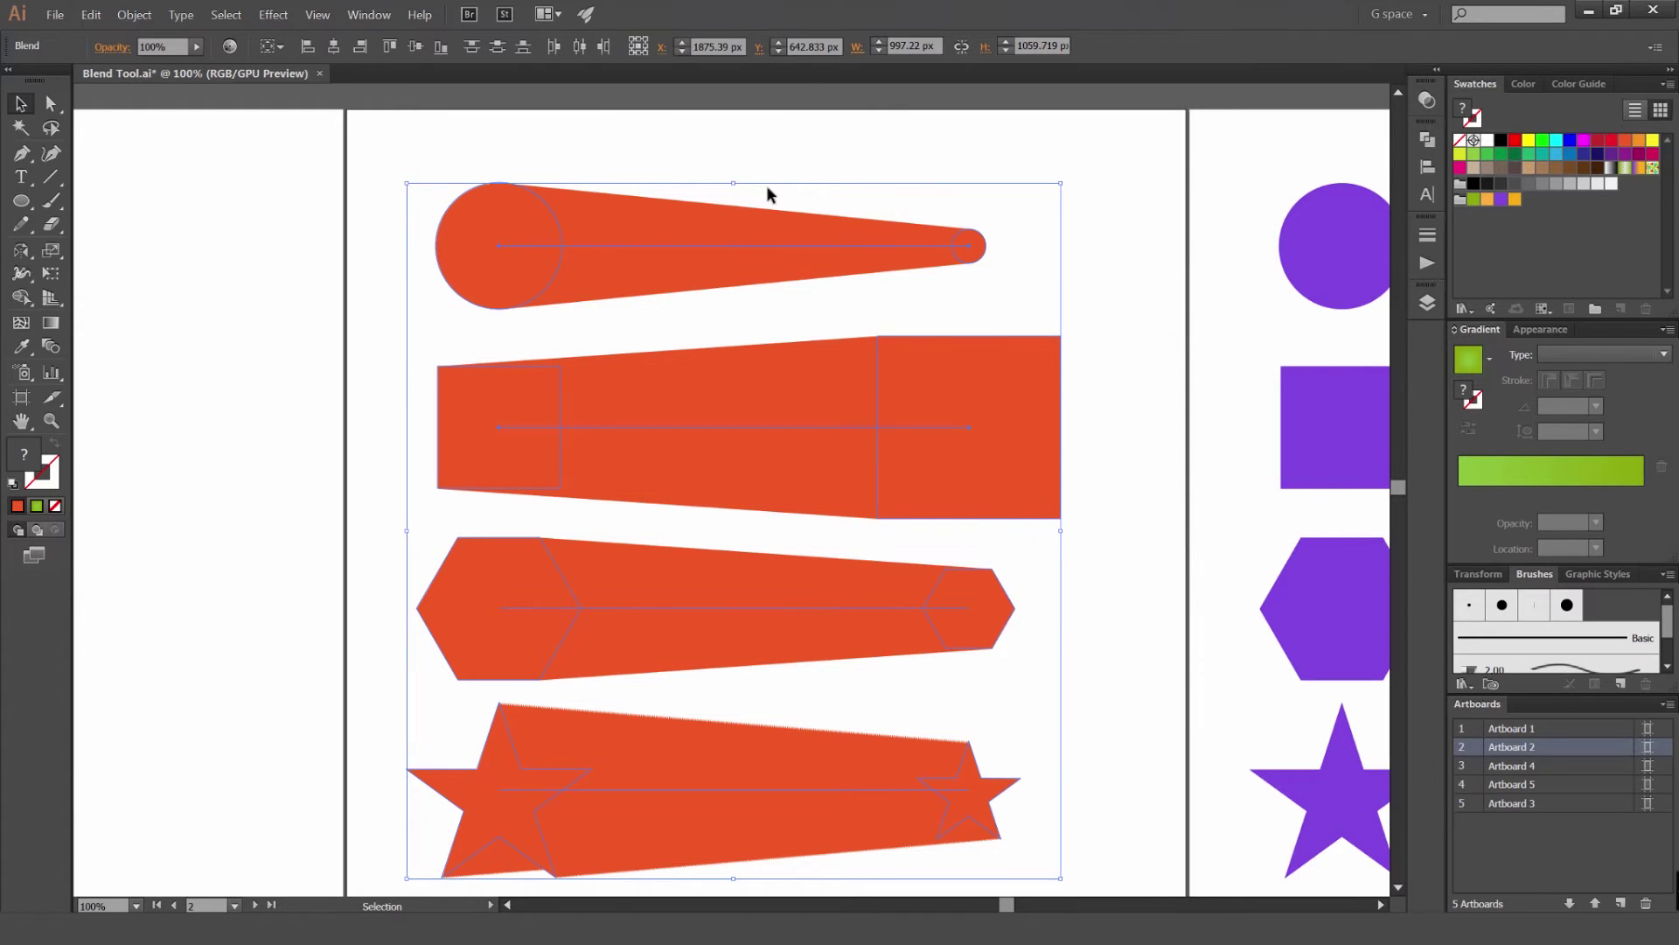
{"action": "scroll", "coordinate": [766, 186], "scroll_direction": "up", "scroll_amount": 9}
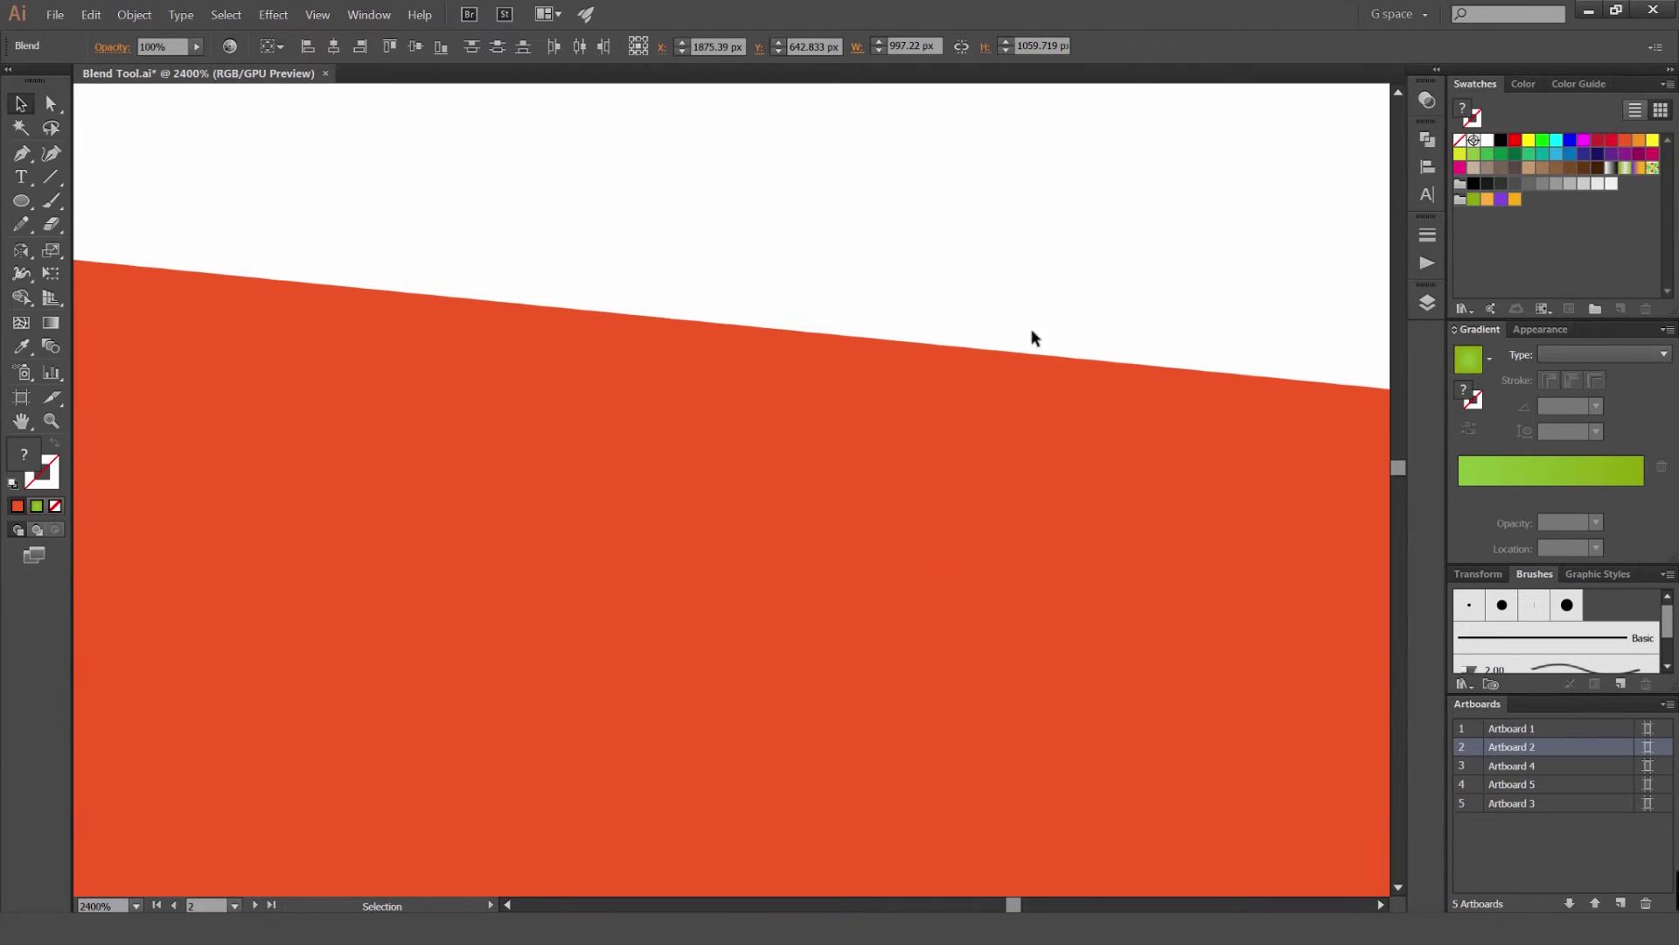
{"action": "scroll", "coordinate": [944, 384], "scroll_direction": "down", "scroll_amount": 9}
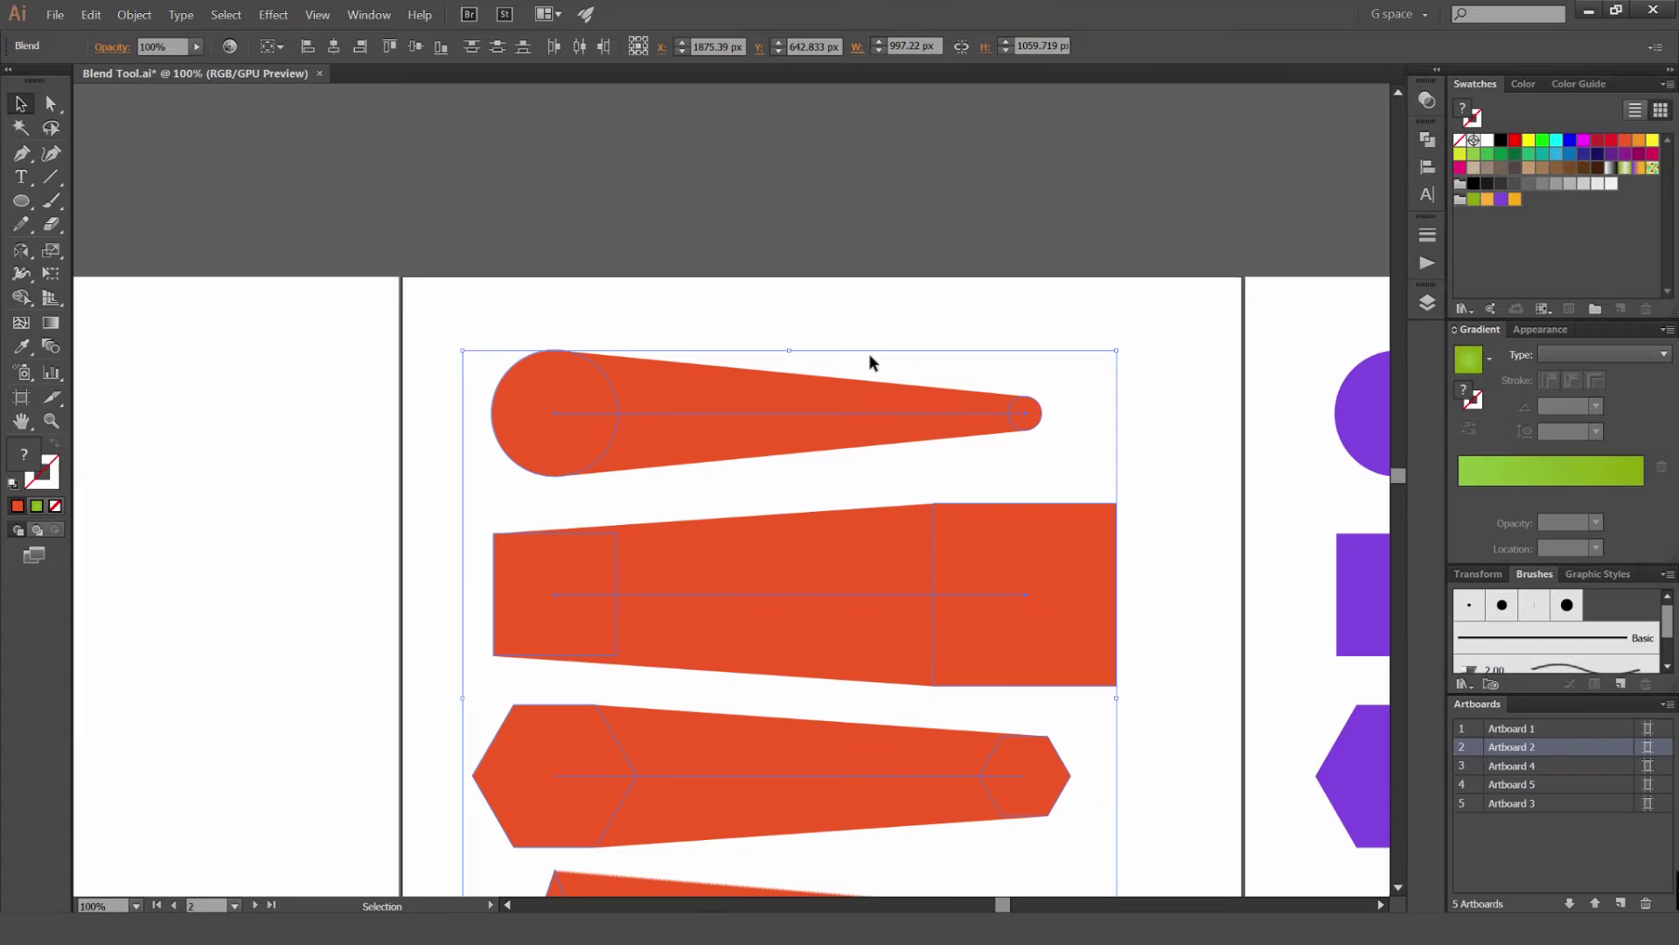
{"action": "left_click", "coordinate": [869, 354]}
{"action": "scroll", "coordinate": [926, 244], "scroll_direction": "down", "scroll_amount": 3}
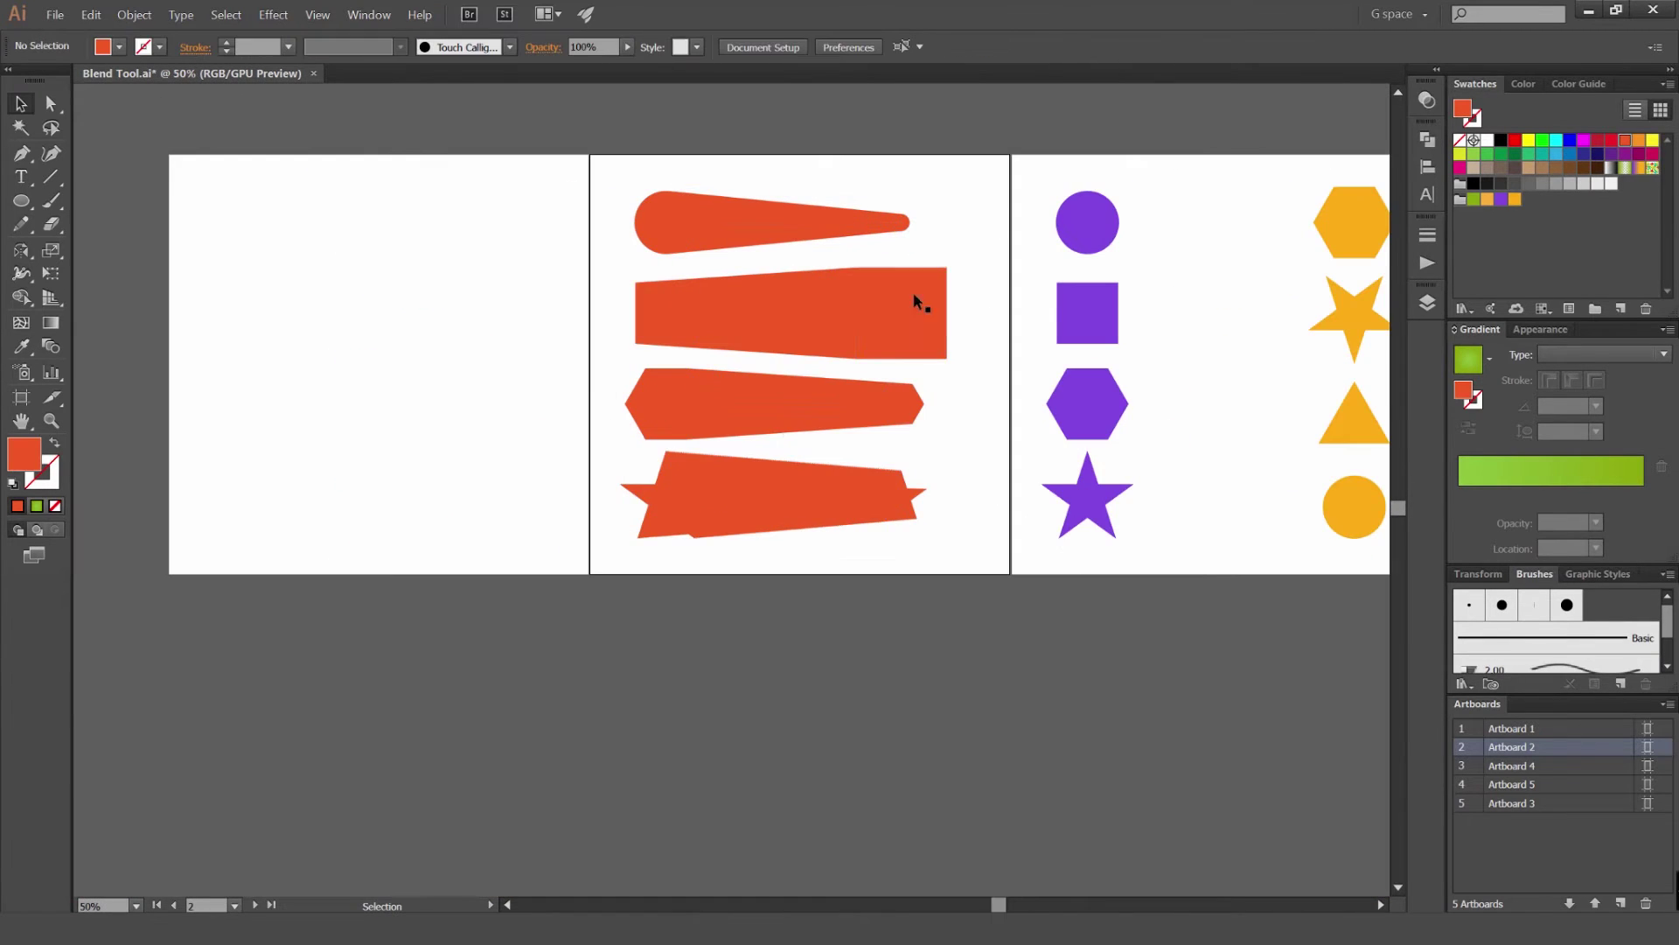
Show the anchor points of all four orange blends with Direct Selection and clear the selection
{"action": "scroll", "coordinate": [925, 236], "scroll_direction": "up", "scroll_amount": 2}
{"action": "key", "text": "a"}
{"action": "left_click_drag", "start_coordinate": [889, 240], "coordinate": [430, 677]}
{"action": "scroll", "coordinate": [979, 200], "scroll_direction": "down", "scroll_amount": 2}
{"action": "left_click", "coordinate": [999, 174]}
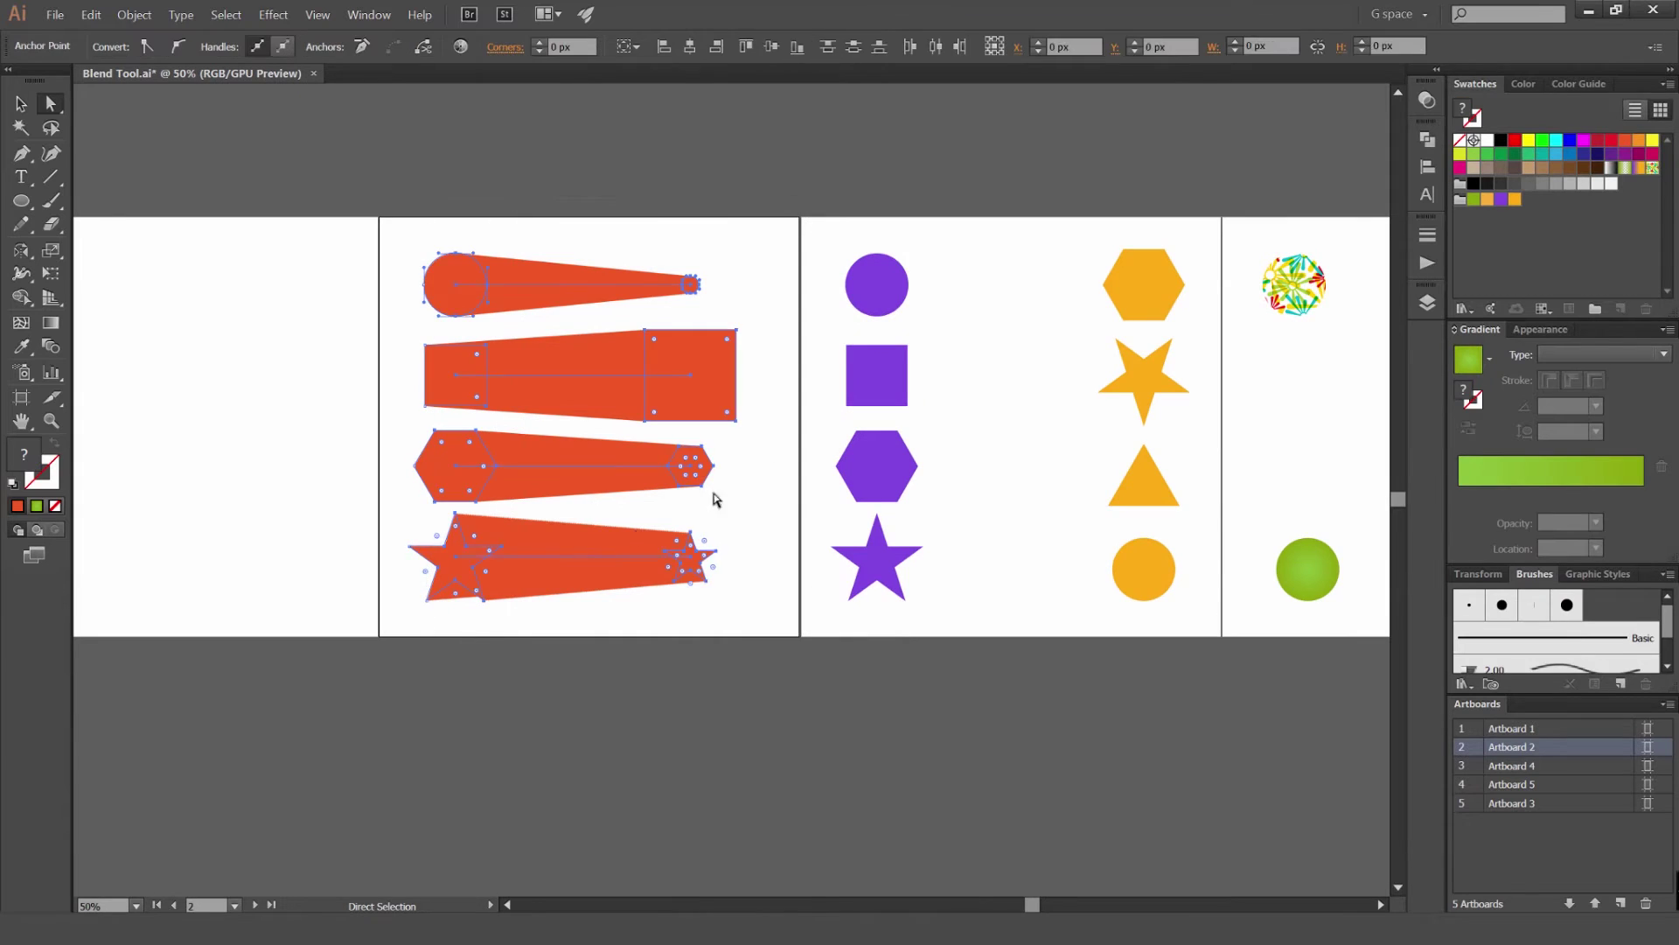
Blend the purple circle with the orange-yellow hexagon on the third artboard
{"action": "left_click_drag", "start_coordinate": [998, 286], "coordinate": [697, 339]}
{"action": "left_click", "coordinate": [709, 340]}
{"action": "scroll", "coordinate": [708, 340], "scroll_direction": "up", "scroll_amount": 1}
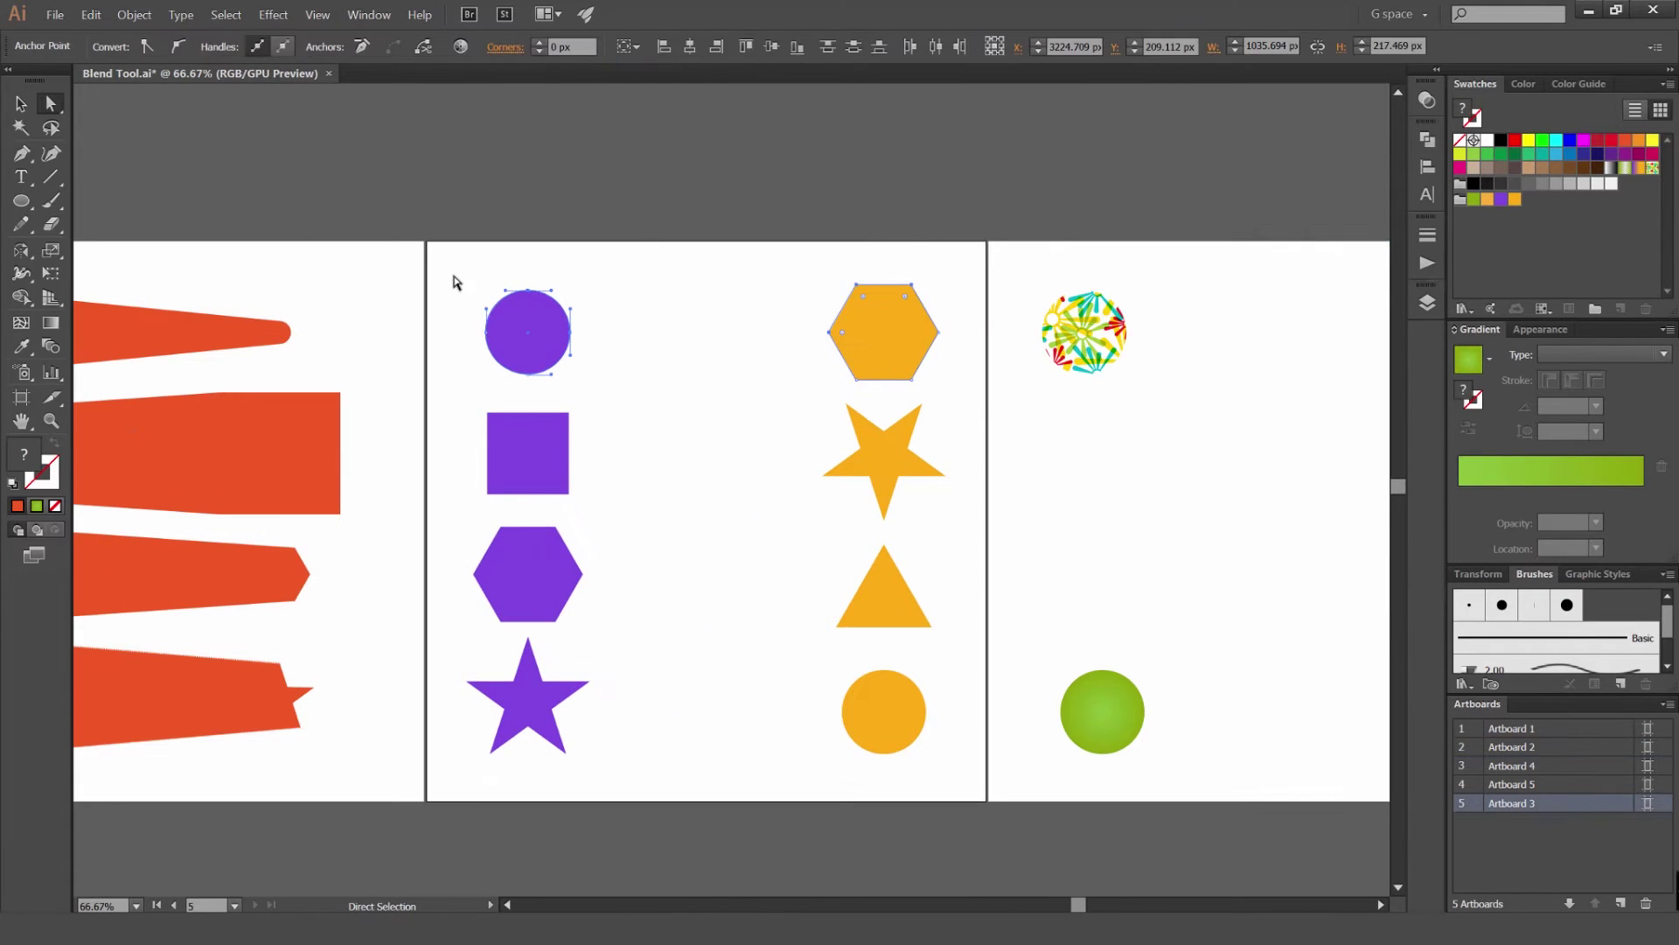
{"action": "left_click", "coordinate": [134, 15]}
{"action": "mouse_move", "coordinate": [184, 353]}
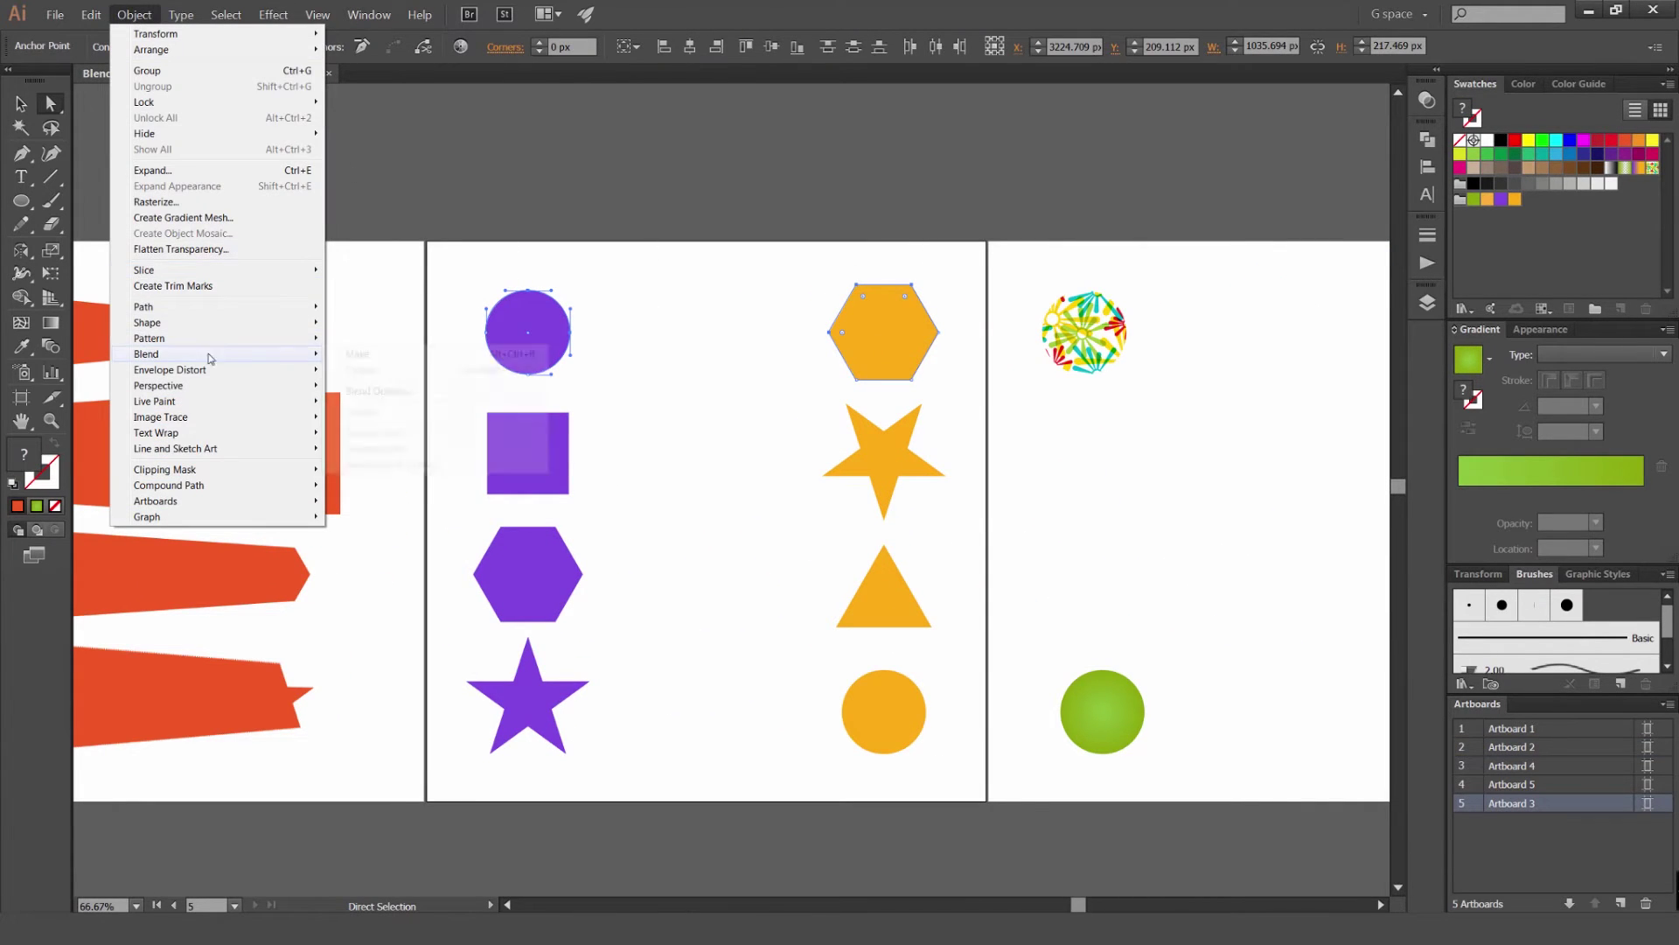
{"action": "left_click", "coordinate": [503, 352]}
Blend the purple square with the orange-yellow star, and the purple hexagon with the triangle
{"action": "left_click_drag", "start_coordinate": [519, 487], "coordinate": [484, 487]}
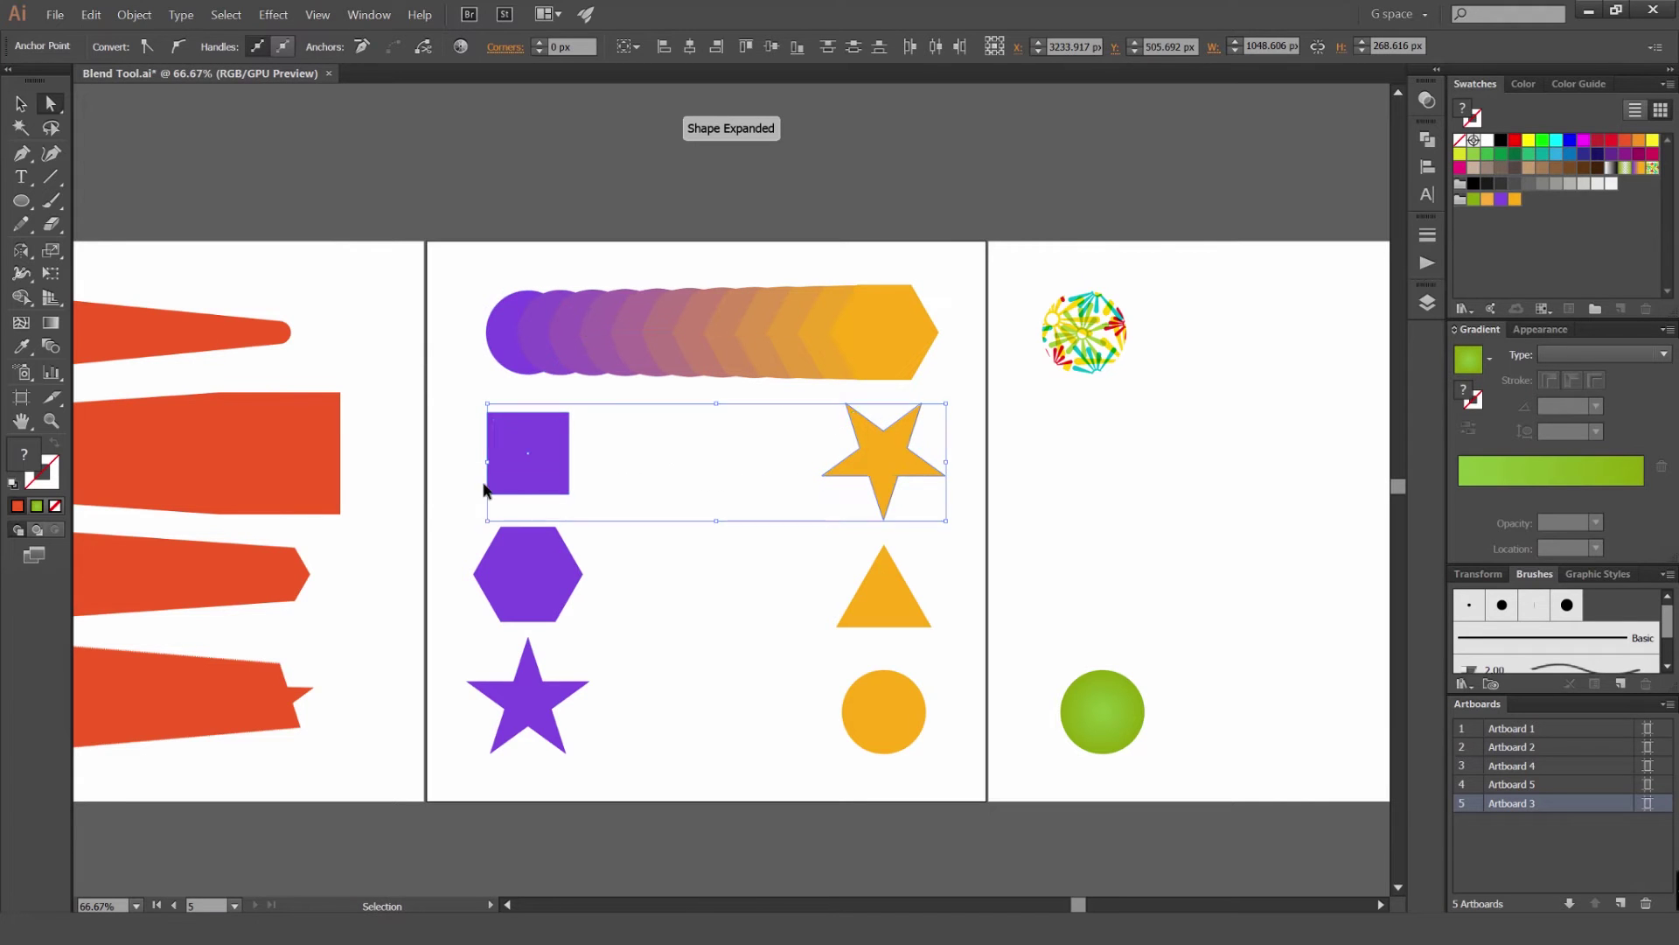
{"action": "key", "text": "ctrl+alt+b"}
{"action": "left_click_drag", "start_coordinate": [881, 554], "coordinate": [551, 569]}
{"action": "key", "text": "ctrl+alt+b"}
Blend the purple star with the orange-yellow circle and clear the selection
{"action": "left_click_drag", "start_coordinate": [937, 787], "coordinate": [542, 726]}
{"action": "key", "text": "ctrl+alt+b"}
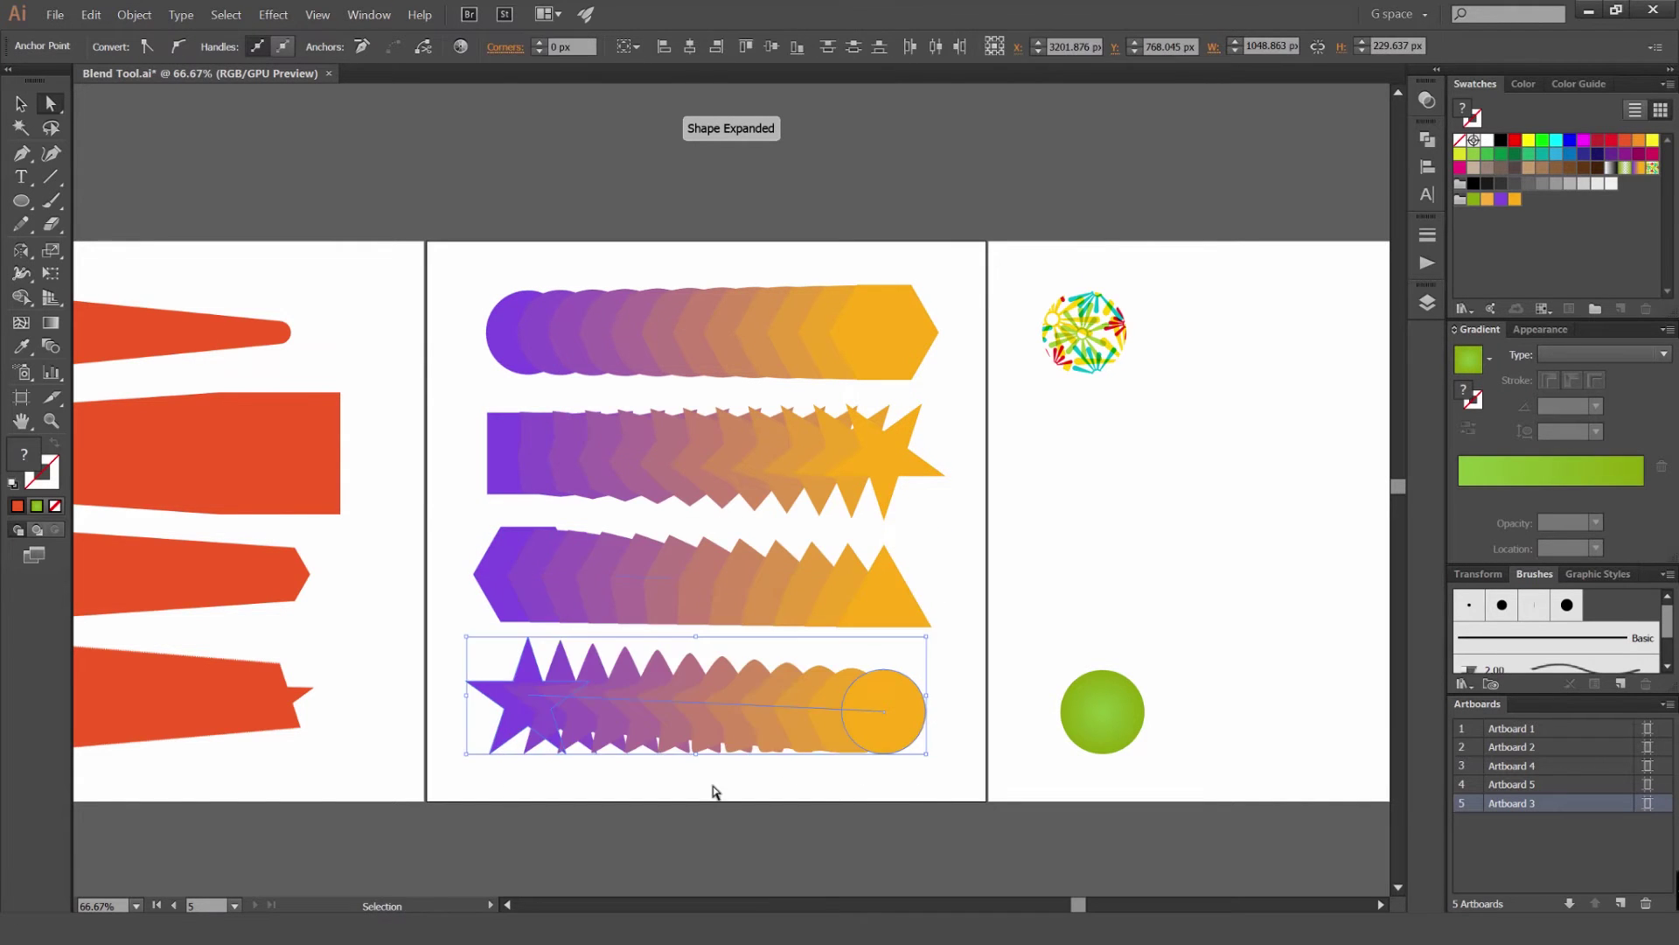
{"action": "left_click", "coordinate": [716, 791]}
{"action": "scroll", "coordinate": [749, 415], "scroll_direction": "up", "scroll_amount": 2}
{"action": "left_click_drag", "start_coordinate": [679, 528], "coordinate": [773, 426]}
{"action": "scroll", "coordinate": [685, 391], "scroll_direction": "down", "scroll_amount": 2}
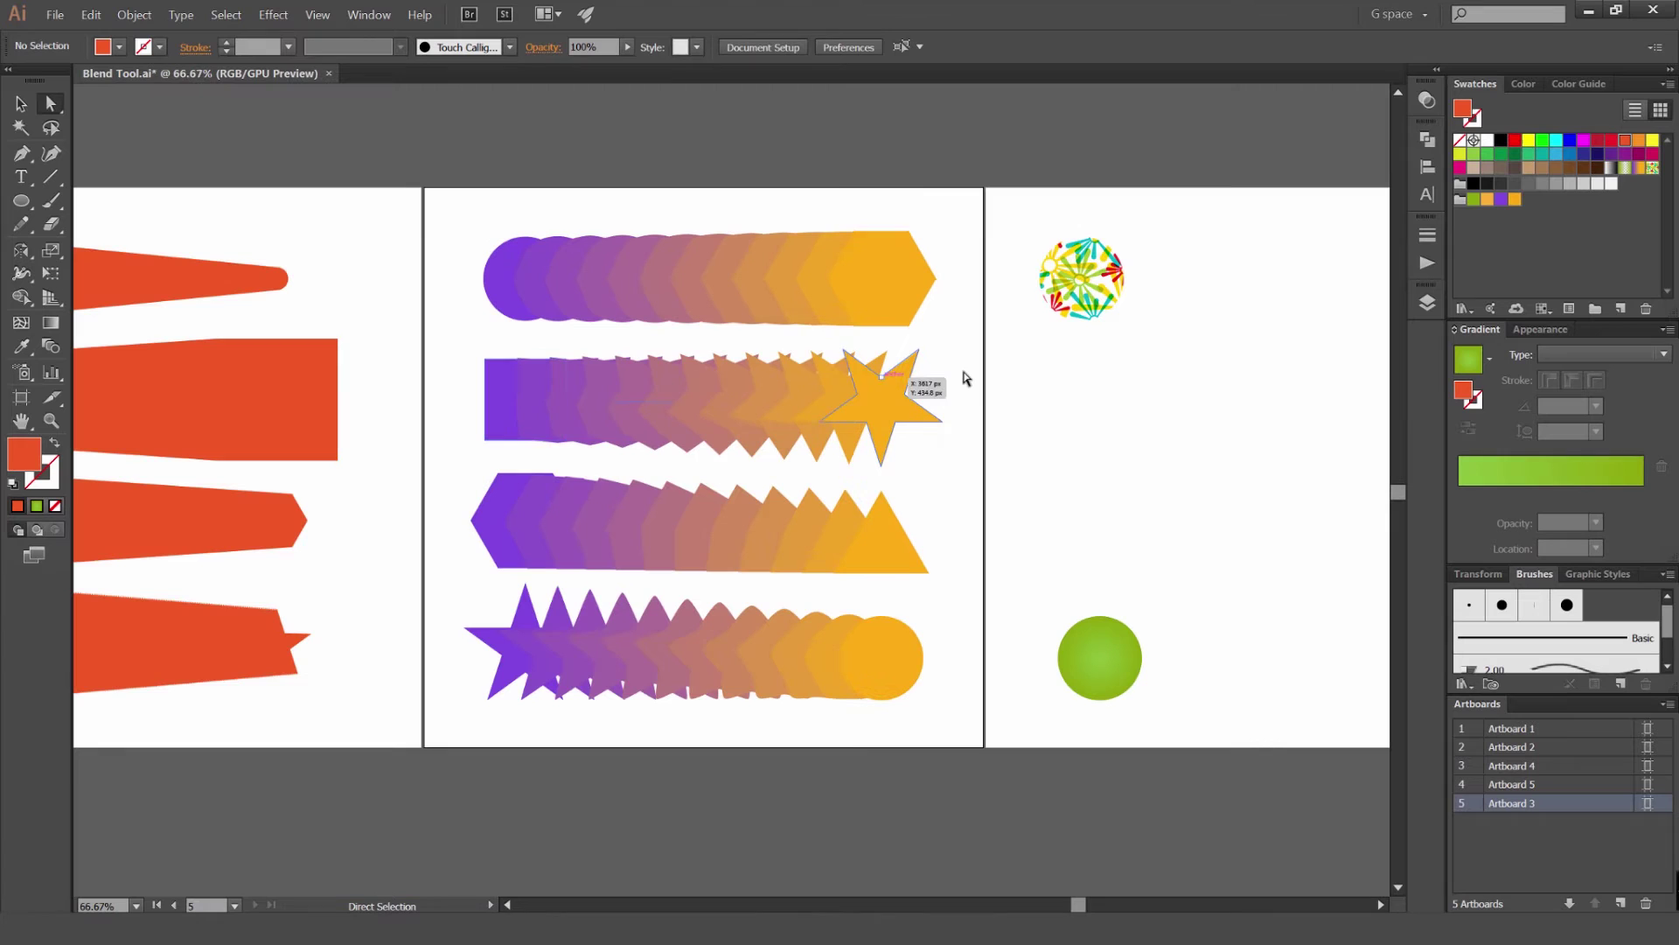
Select all four purple-to-orange blends and set their spacing to Smooth Color with the preview turned on
{"action": "key", "text": "ctrl+a"}
{"action": "scroll", "coordinate": [498, 516], "scroll_direction": "up", "scroll_amount": 1}
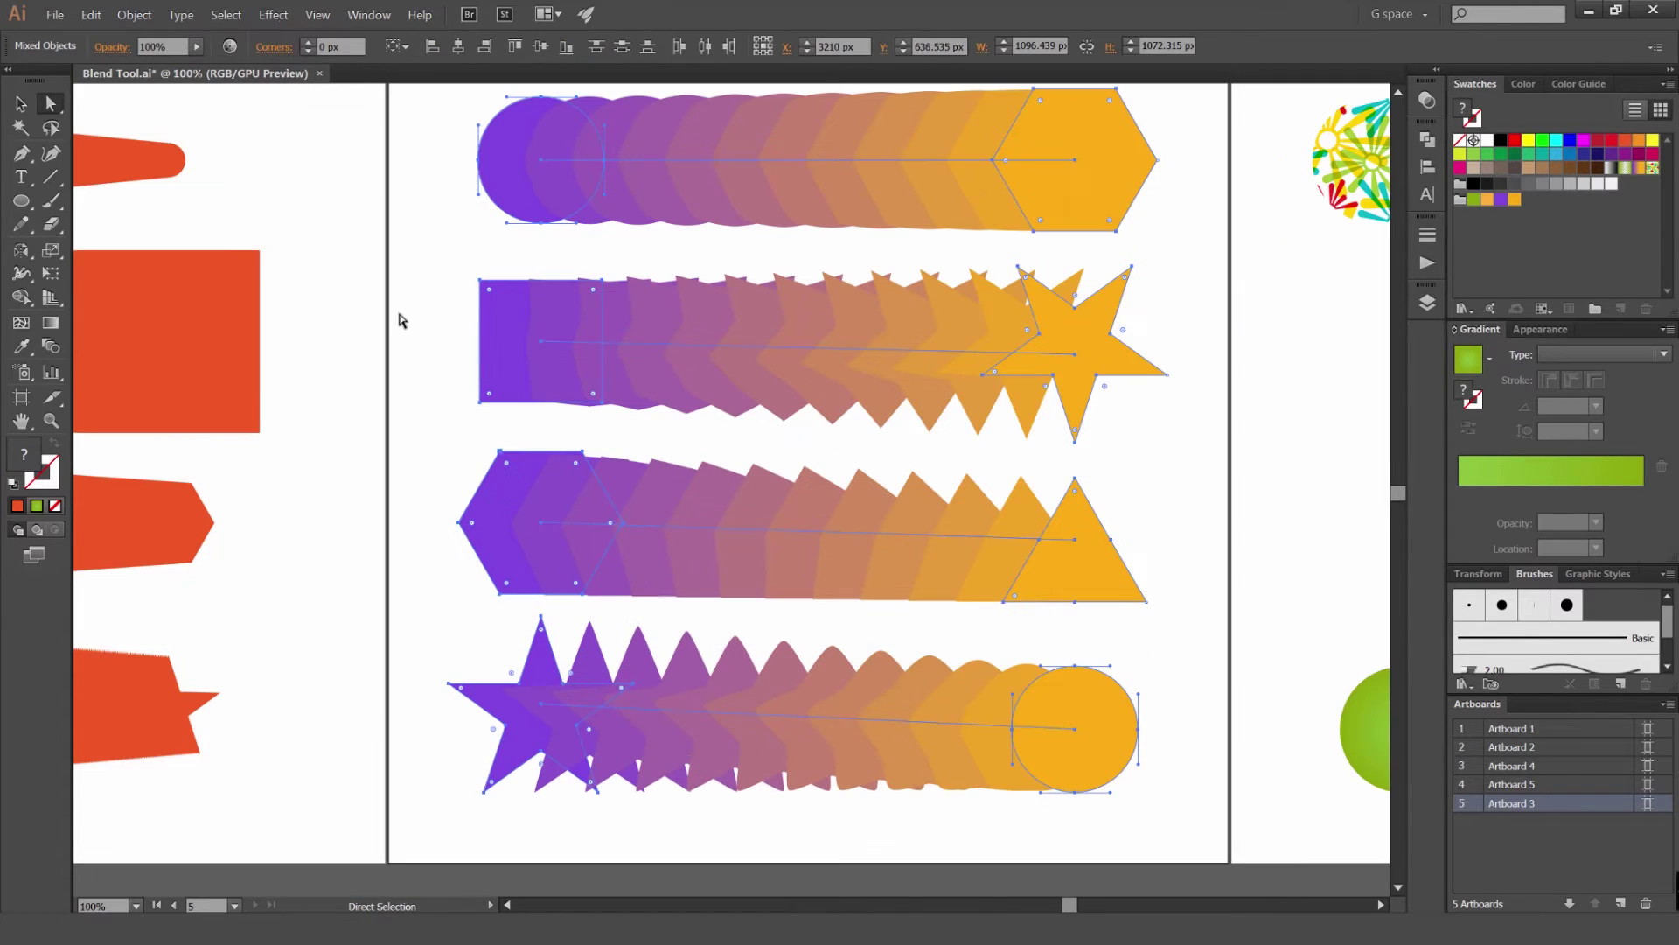
{"action": "left_click", "coordinate": [134, 15]}
{"action": "mouse_move", "coordinate": [175, 354]}
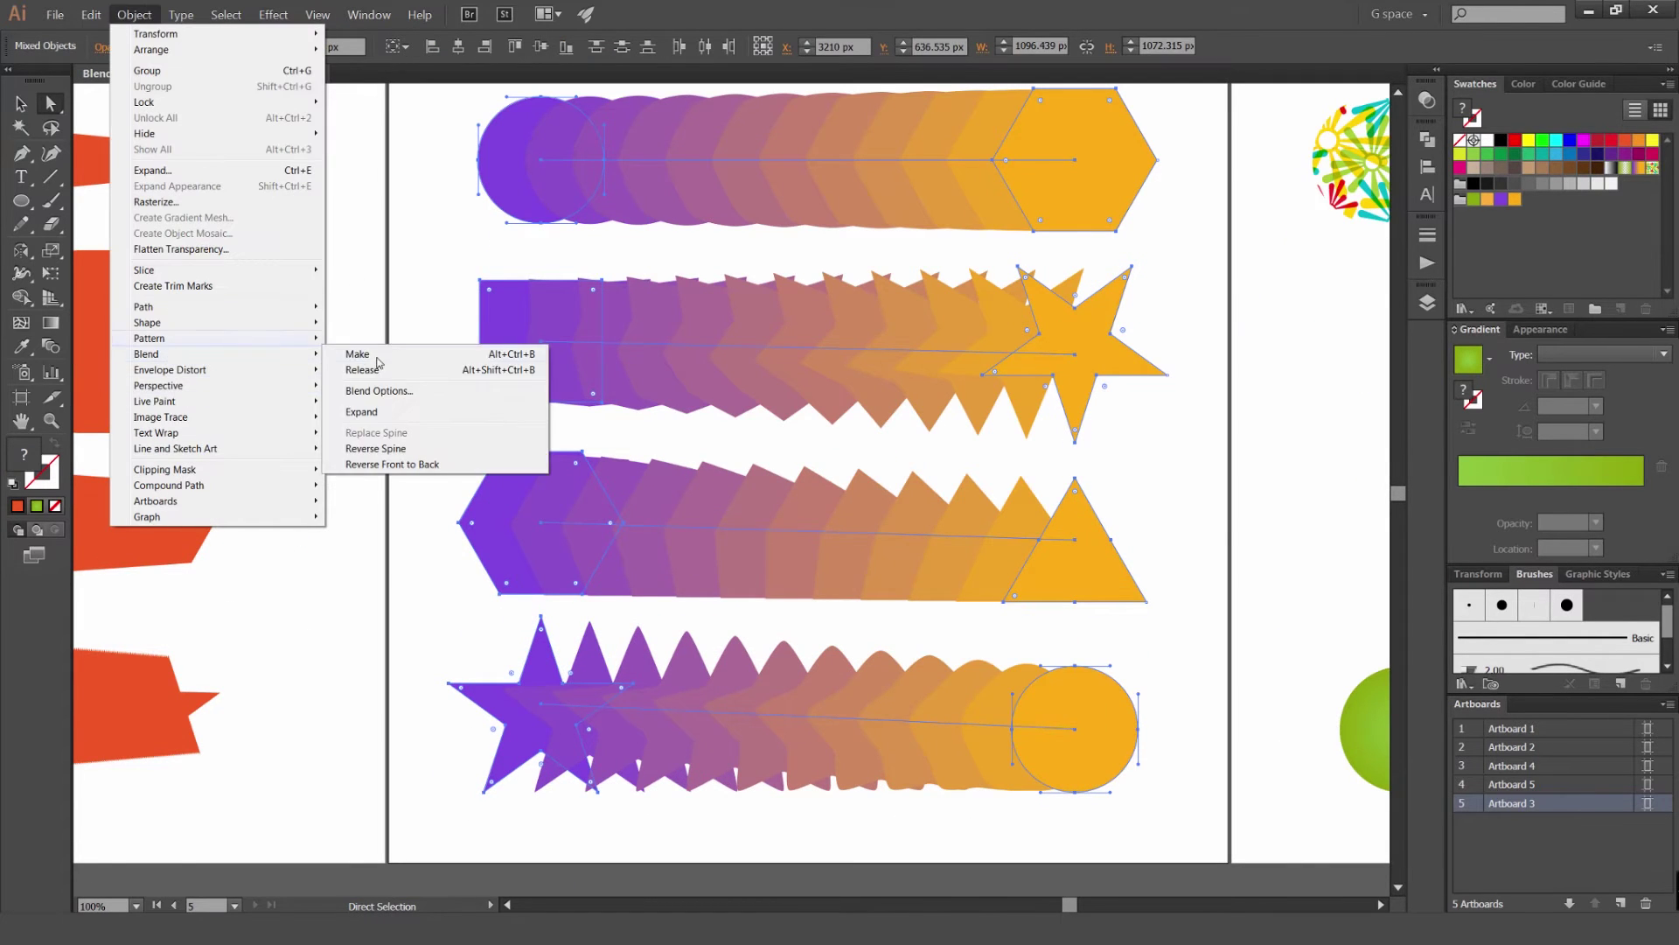
{"action": "left_click", "coordinate": [380, 392]}
{"action": "left_click", "coordinate": [1146, 391]}
{"action": "left_click", "coordinate": [1137, 412]}
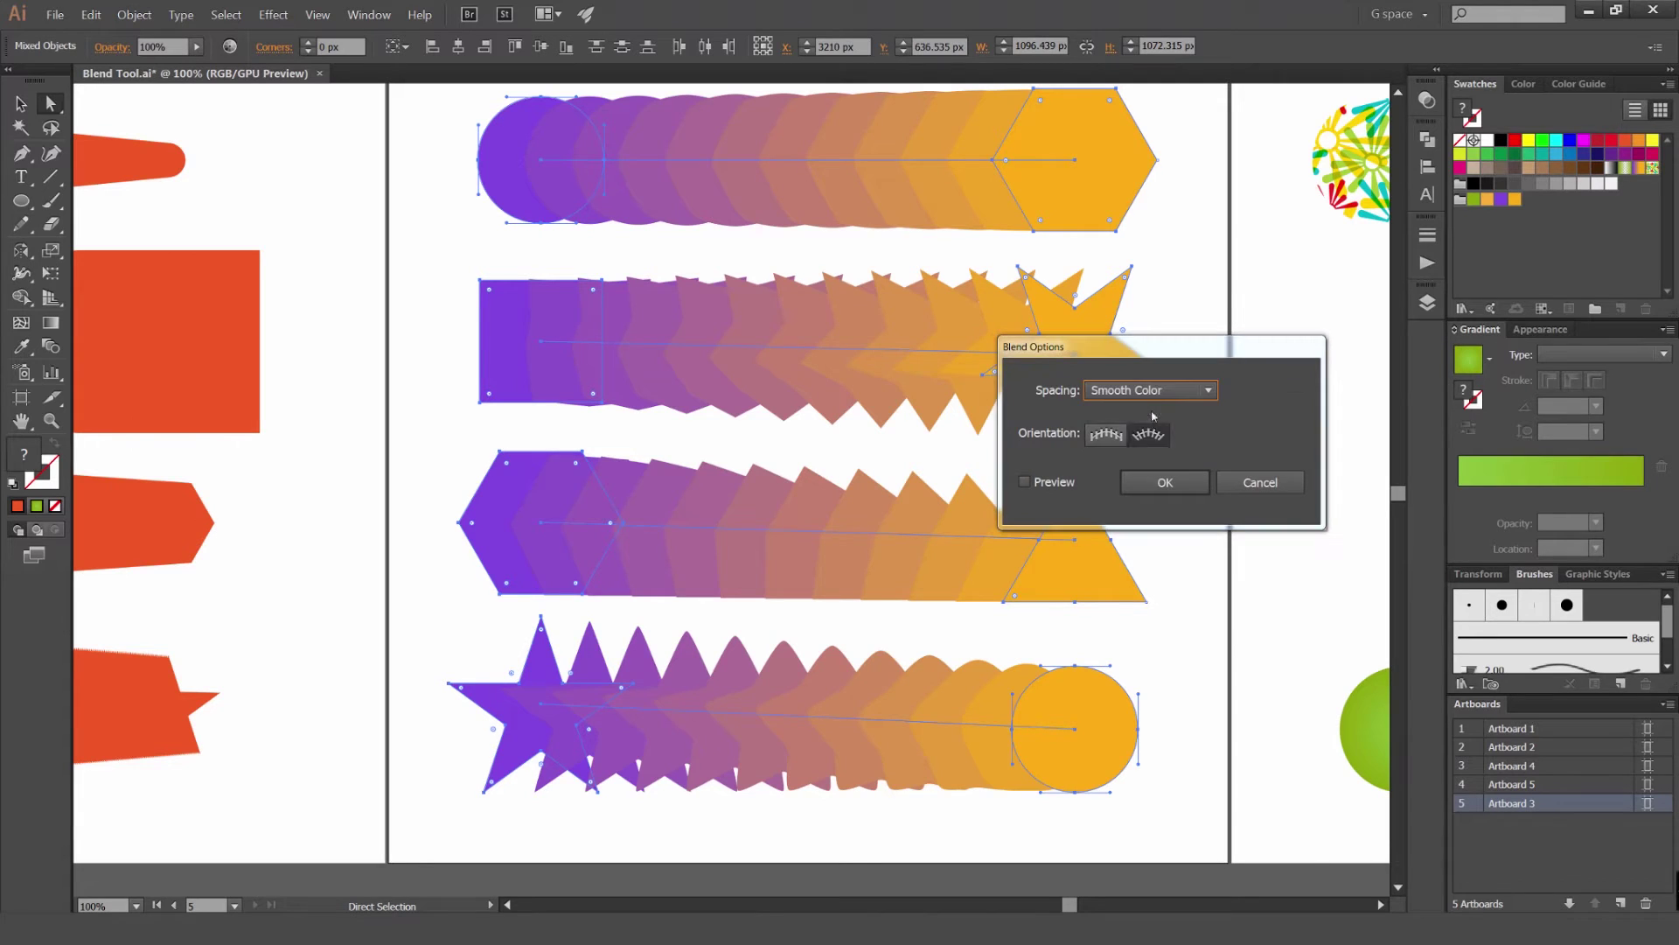
{"action": "left_click", "coordinate": [1024, 482]}
{"action": "left_click_drag", "start_coordinate": [1126, 358], "coordinate": [1249, 349]}
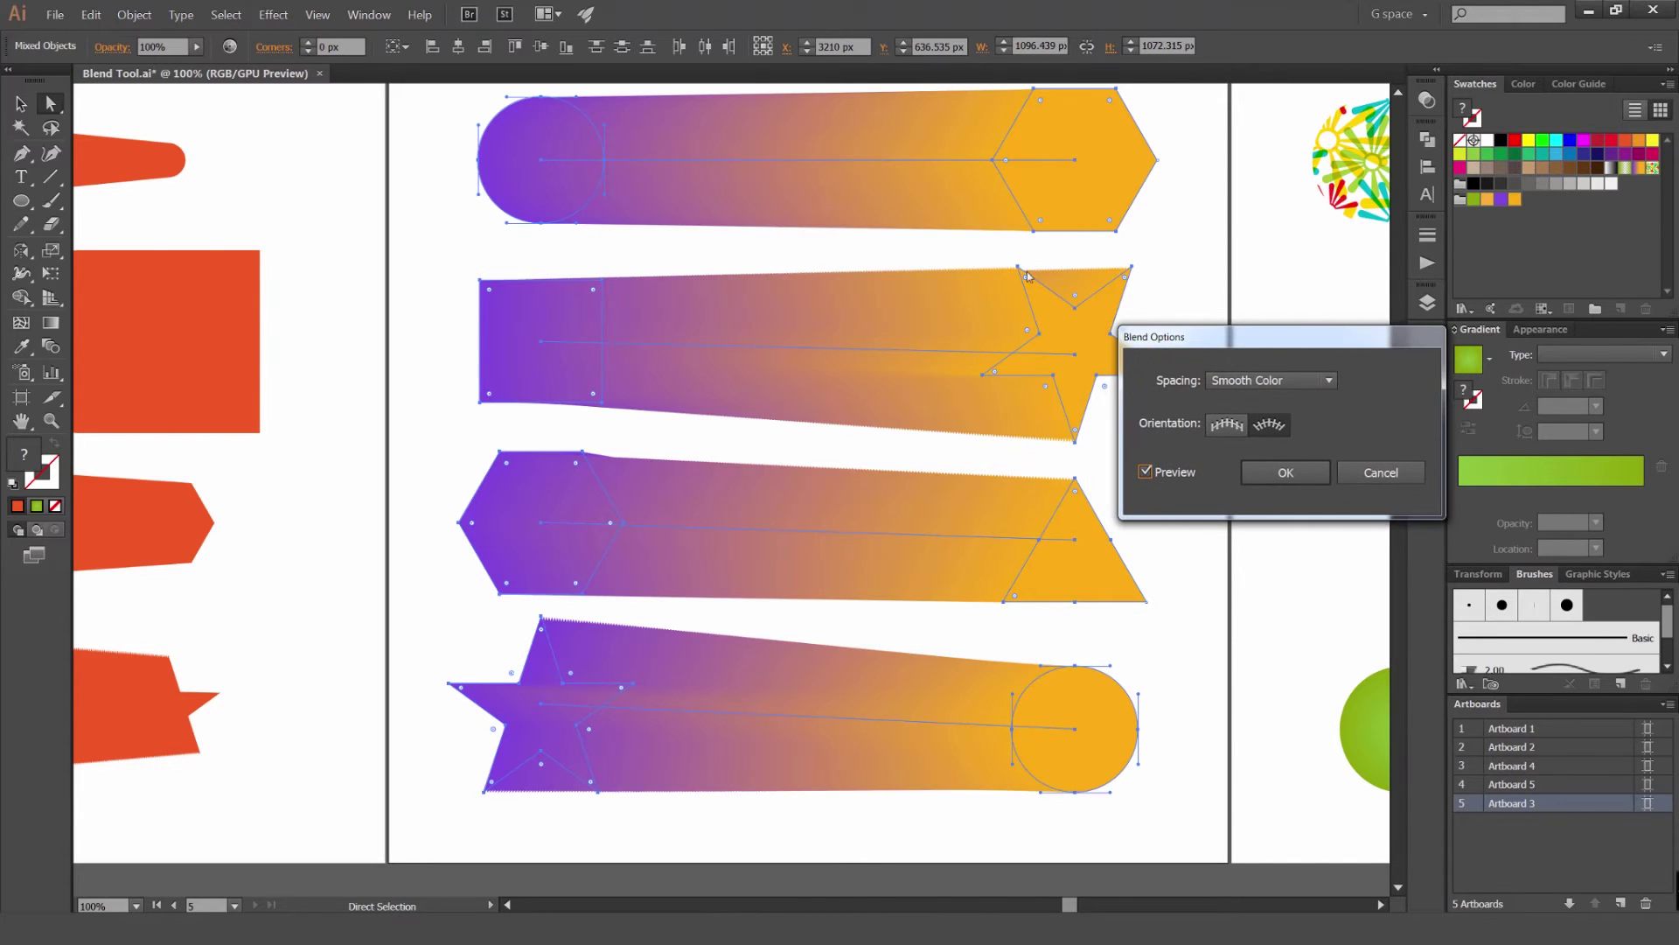
Try Specified Steps spacing with 200 steps on the four selected purple-to-orange blends
{"action": "left_click", "coordinate": [1268, 380]}
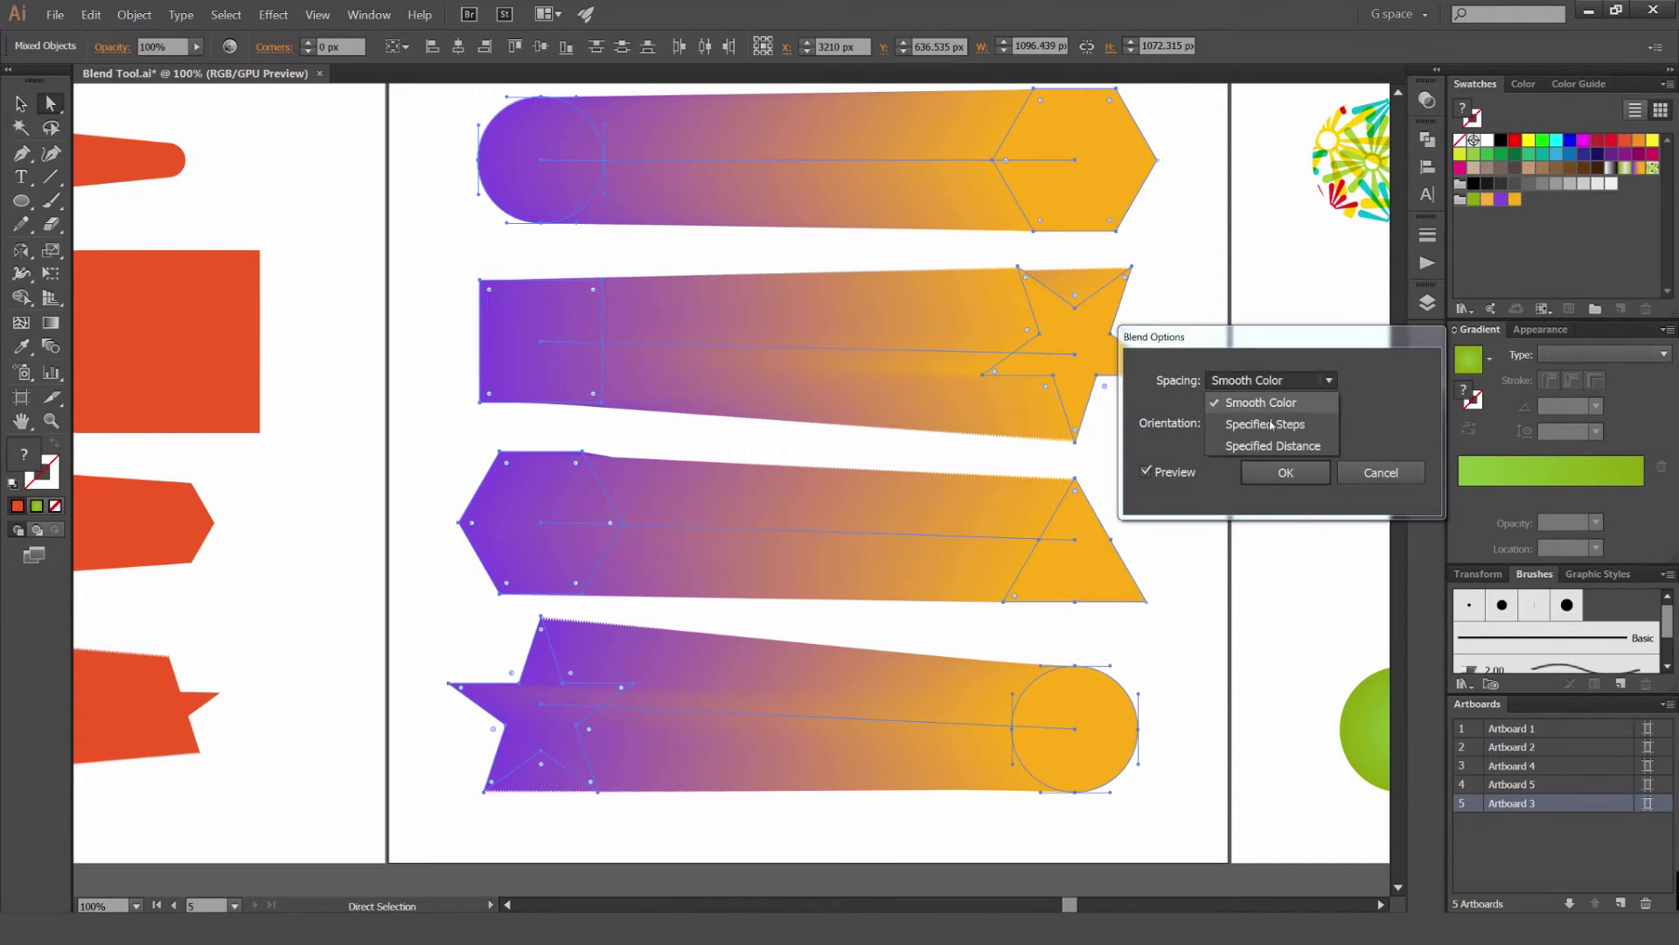
{"action": "left_click", "coordinate": [1266, 418]}
{"action": "type", "text": "160"}
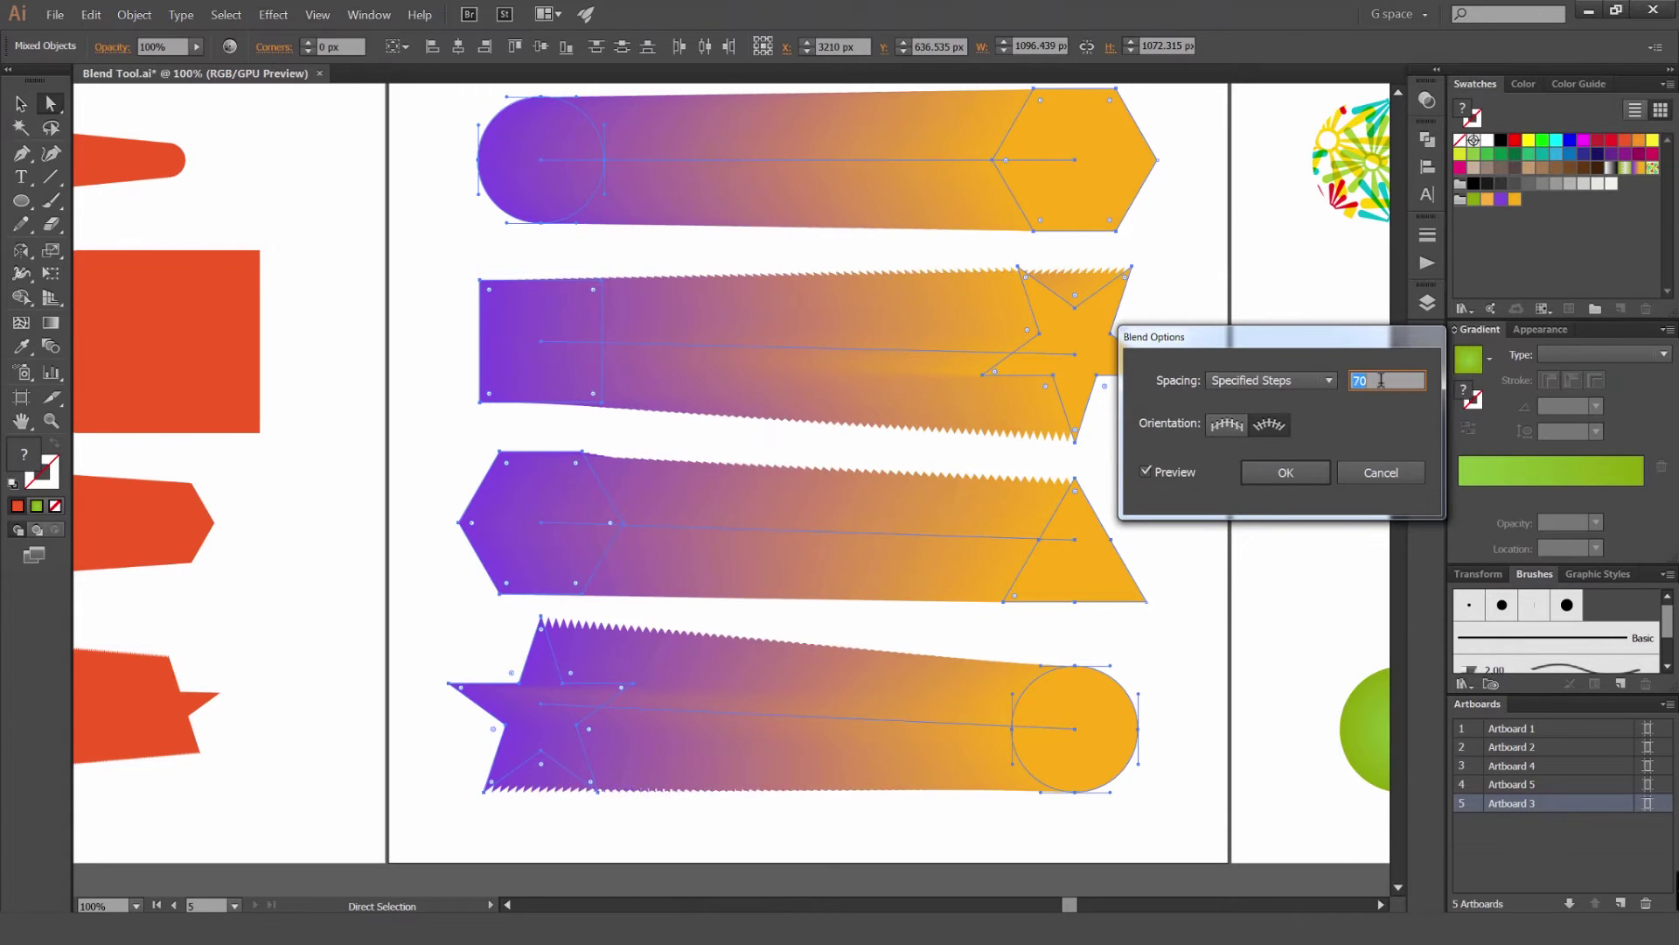
Set the four selected blends to Smooth Color spacing, apply the options and clear the selection
{"action": "left_click", "coordinate": [1273, 380]}
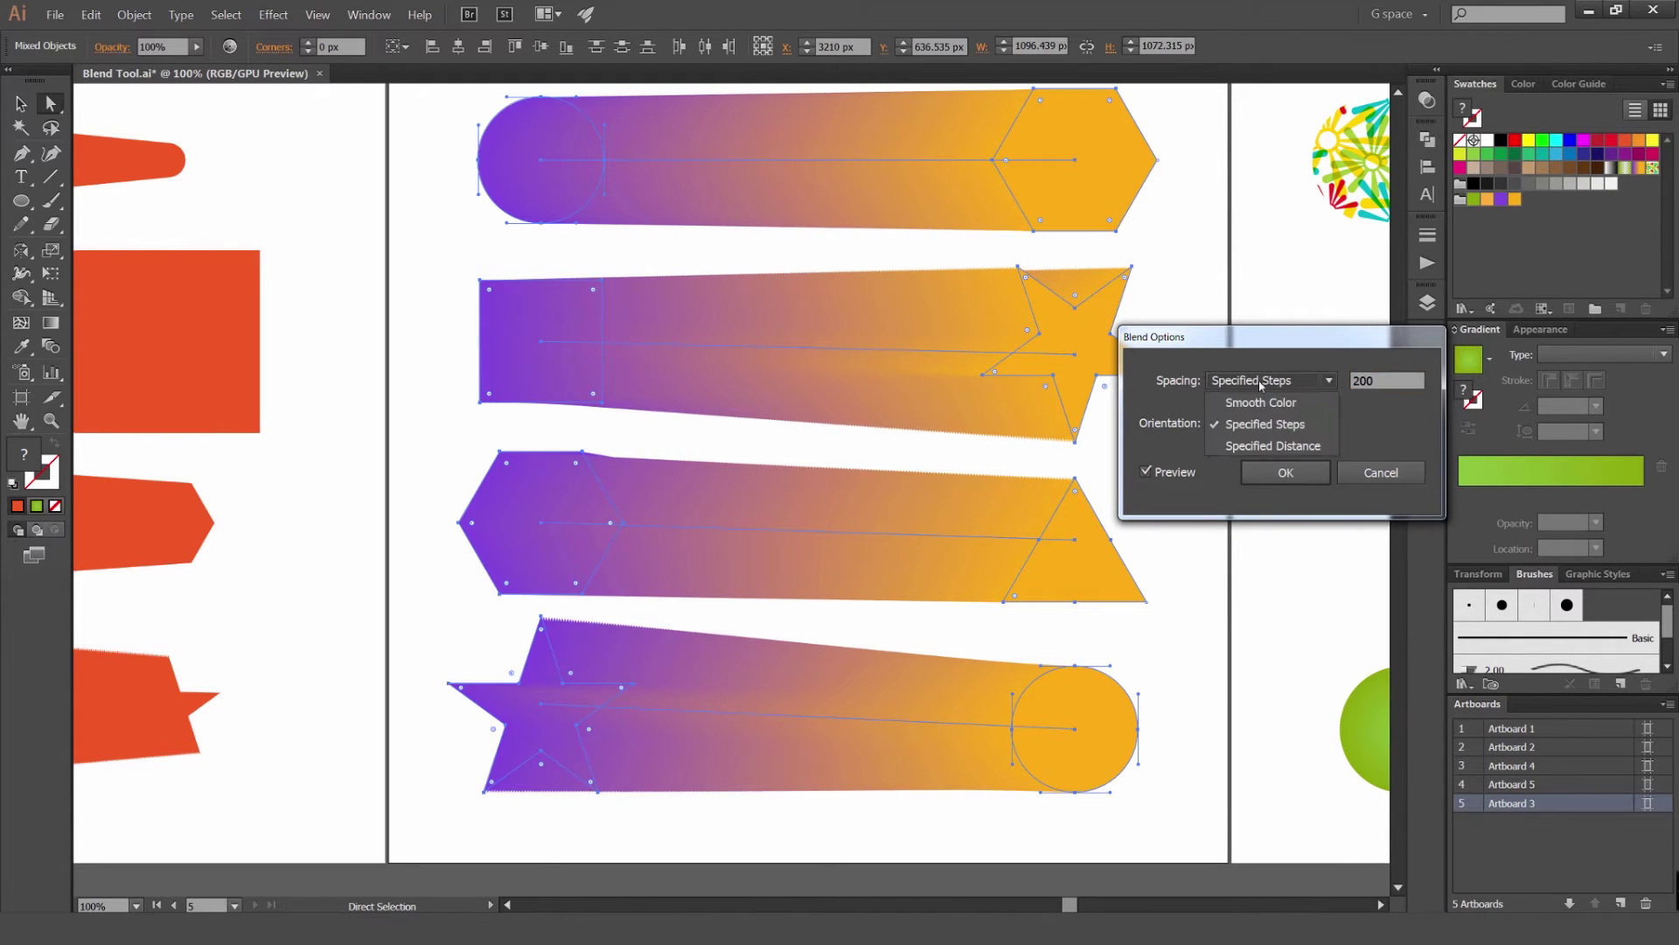
{"action": "left_click", "coordinate": [1260, 399]}
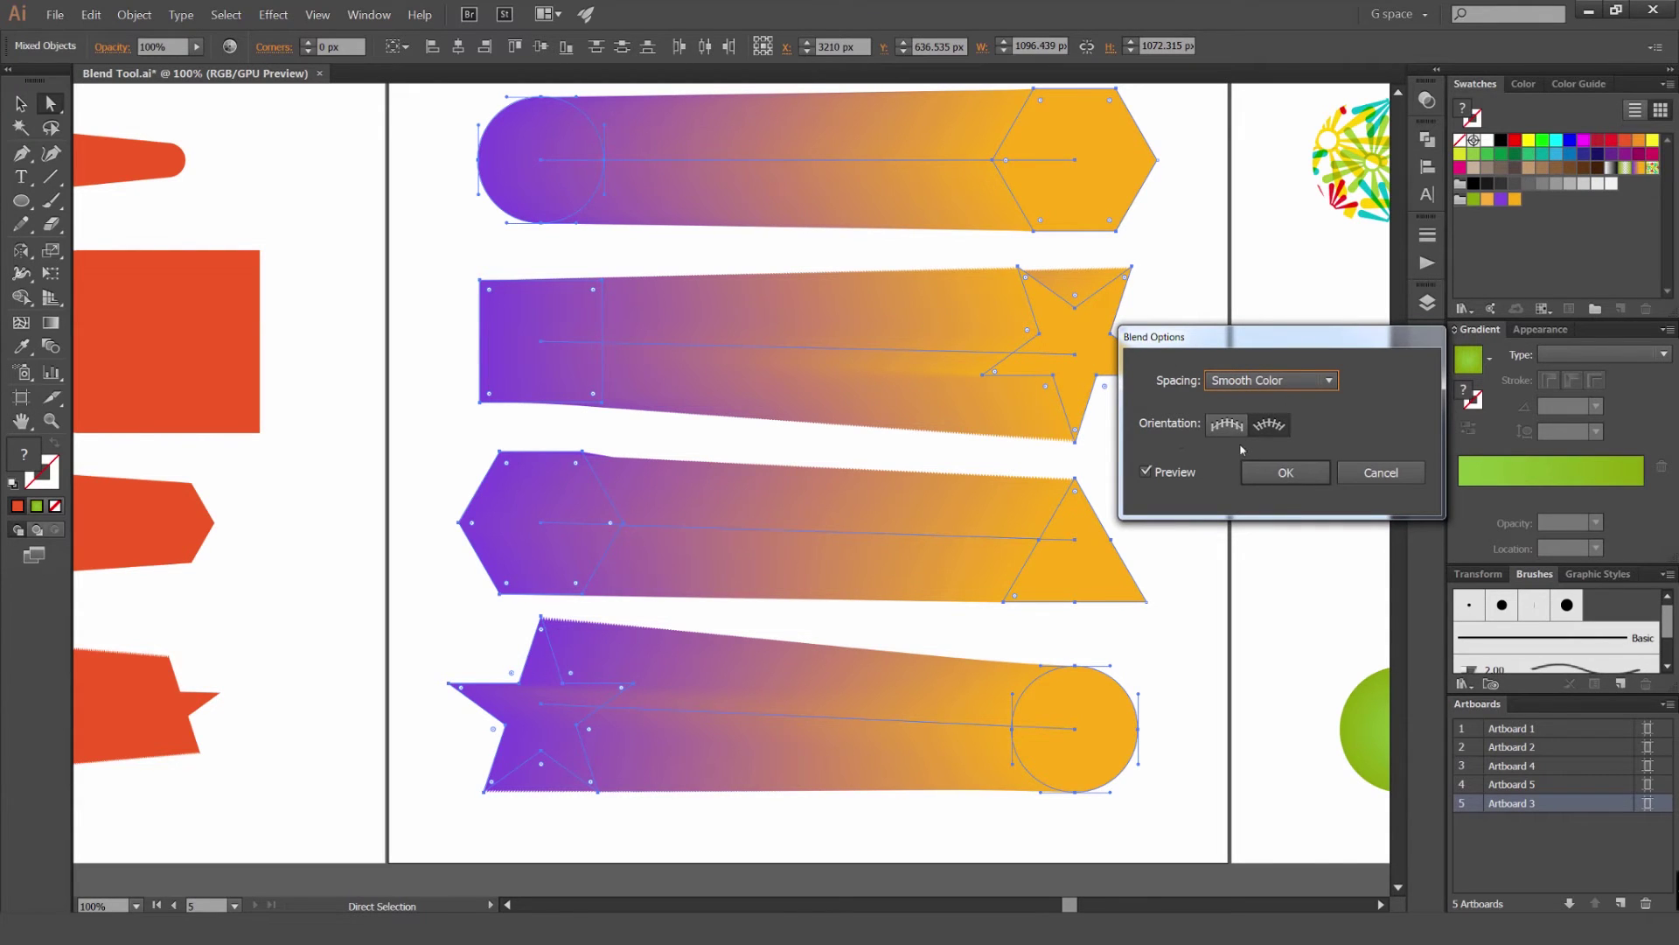
{"action": "left_click", "coordinate": [1271, 472]}
{"action": "key", "text": "v"}
{"action": "left_click", "coordinate": [1158, 283]}
{"action": "scroll", "coordinate": [1153, 288], "scroll_direction": "down", "scroll_amount": 2}
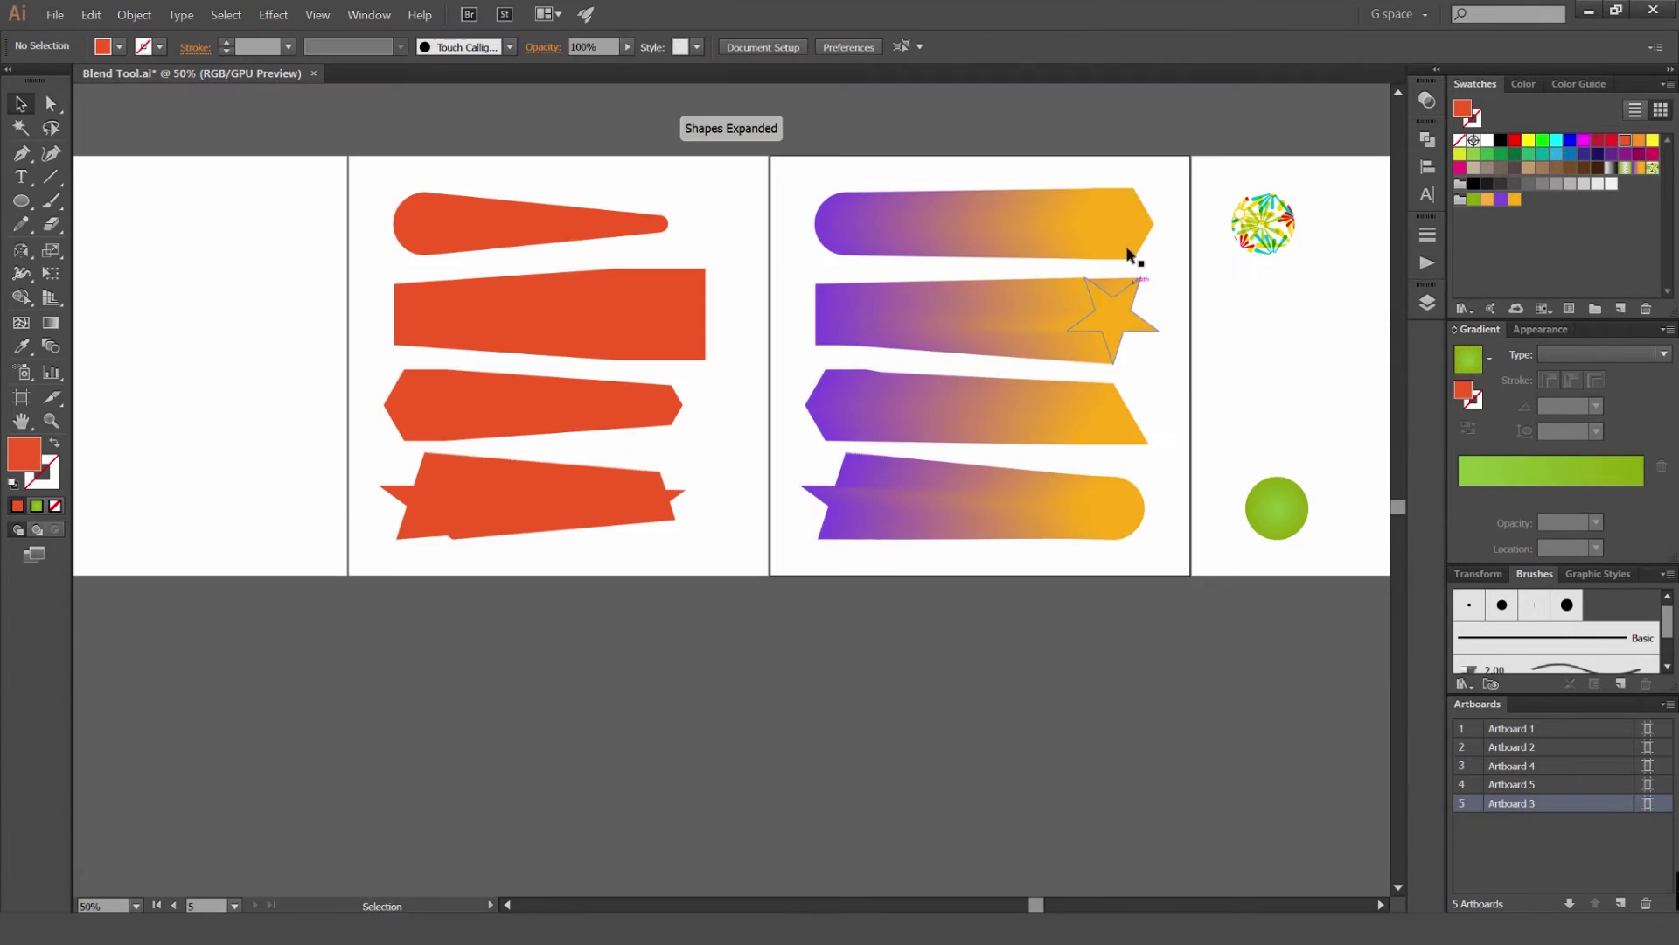
Recolour only the orange hexagon at the end of the first blend with the purple swatch
{"action": "scroll", "coordinate": [1015, 226], "scroll_direction": "up", "scroll_amount": 3}
{"action": "key", "text": "a"}
{"action": "left_click_drag", "start_coordinate": [1099, 237], "coordinate": [740, 280]}
{"action": "left_click", "coordinate": [966, 313]}
{"action": "scroll", "coordinate": [943, 296], "scroll_direction": "down", "scroll_amount": 1}
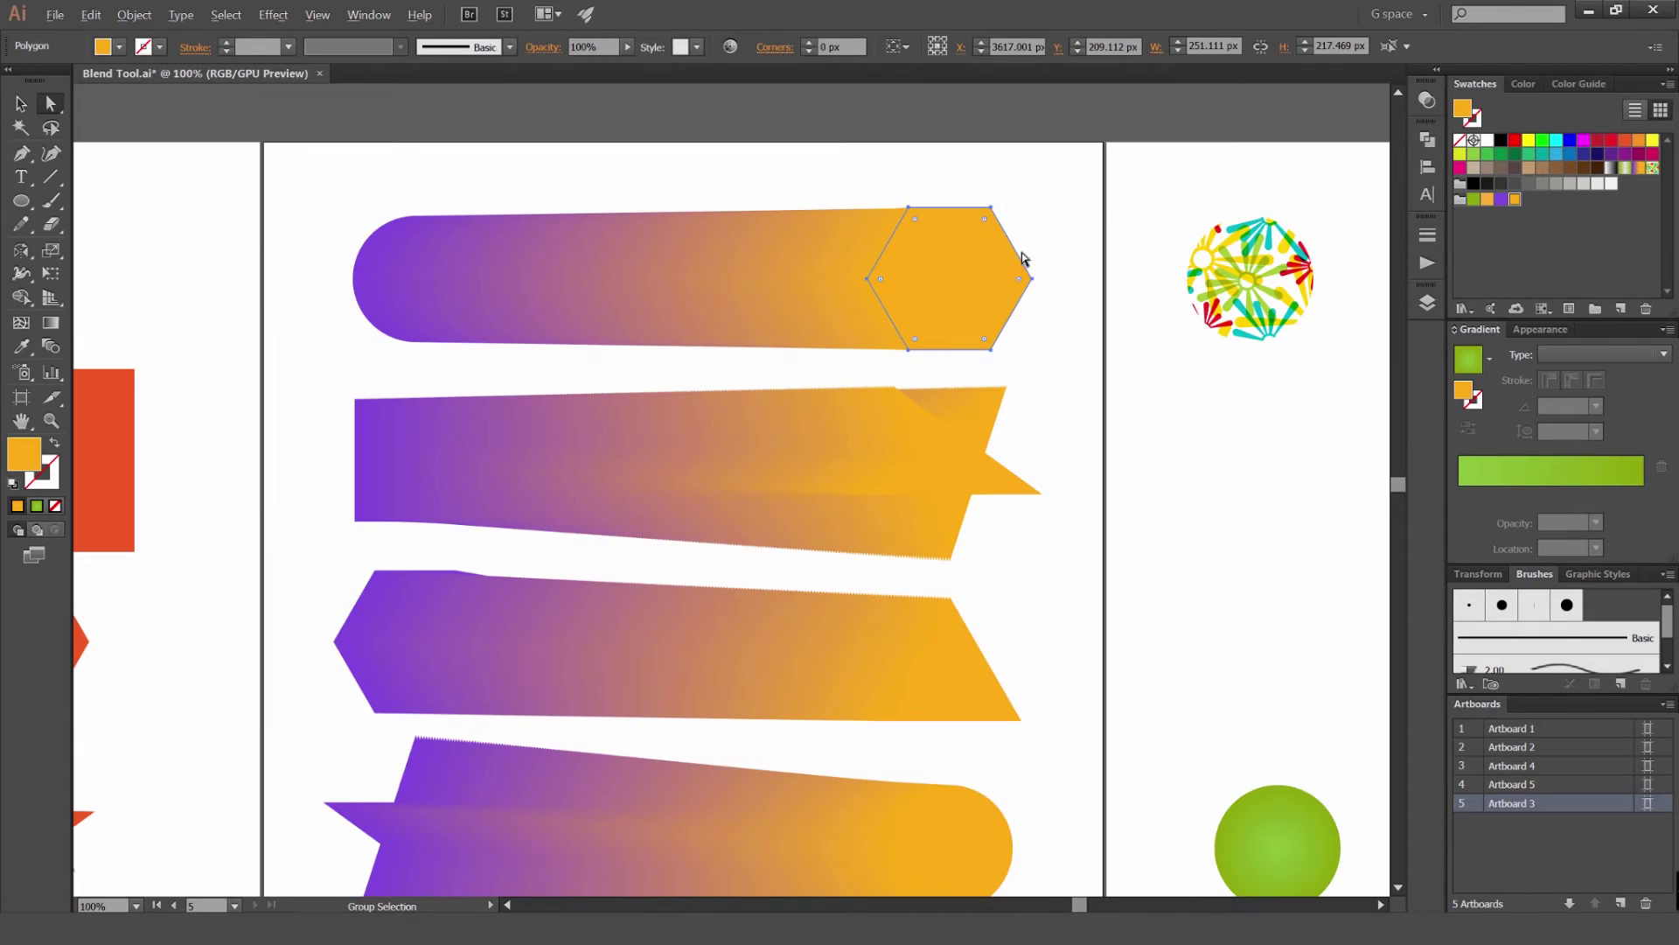
{"action": "key", "text": "v"}
{"action": "left_click", "coordinate": [1499, 199]}
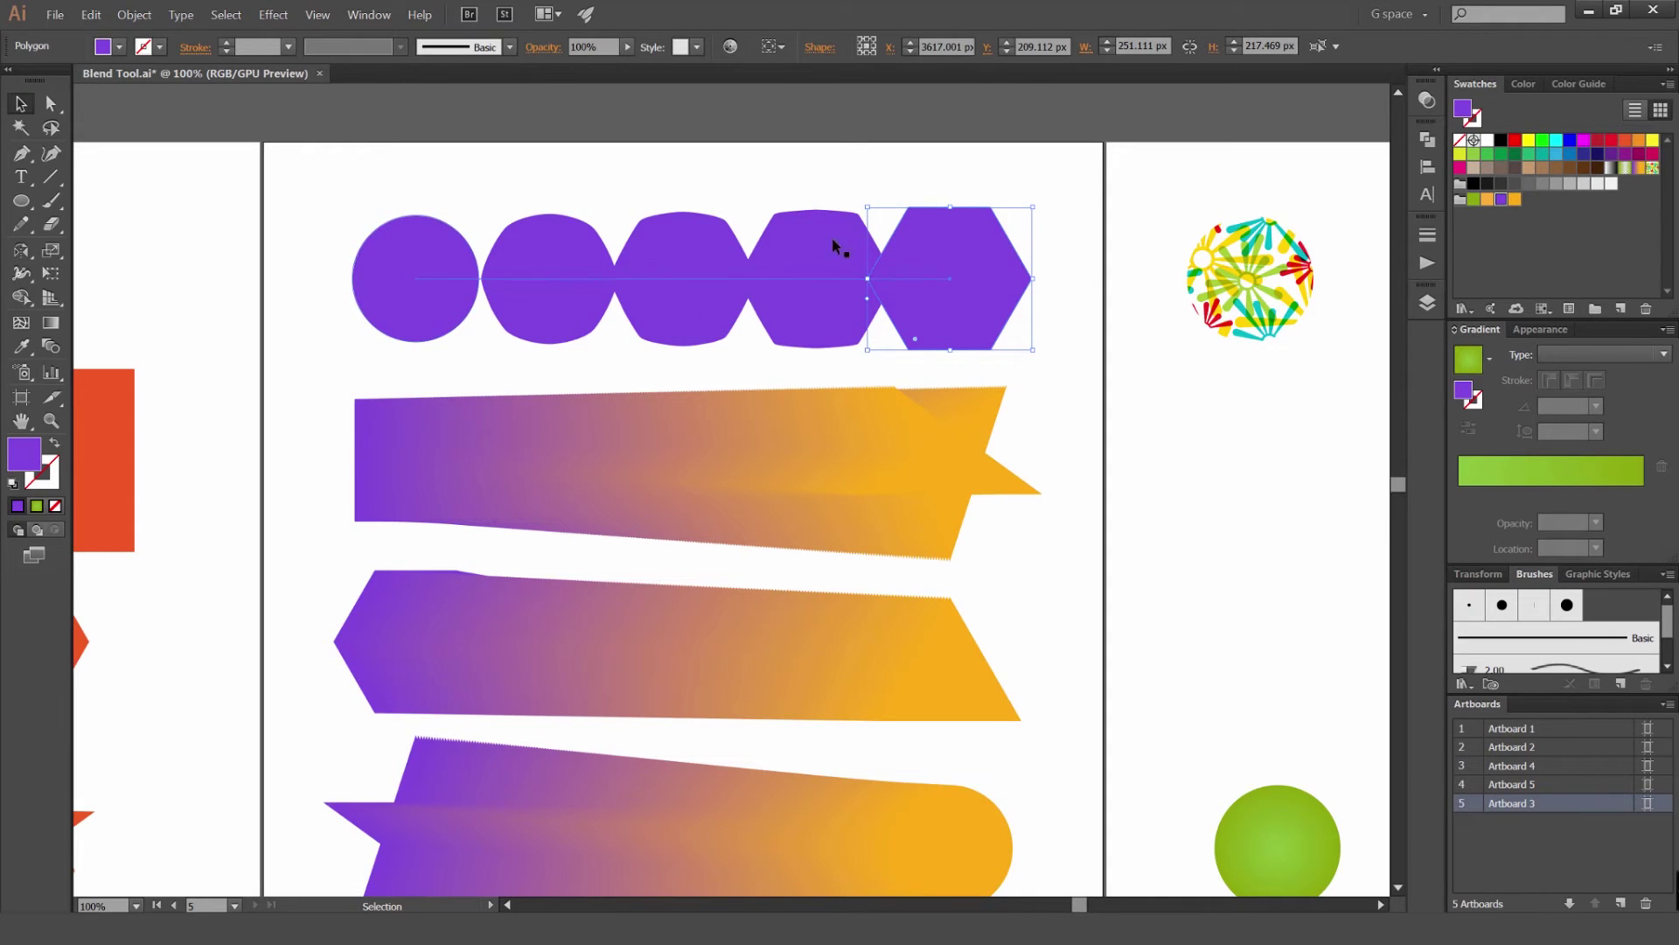
Recolour only the purple square at the start of the second blend with the orange-yellow swatch
{"action": "left_click", "coordinate": [378, 463]}
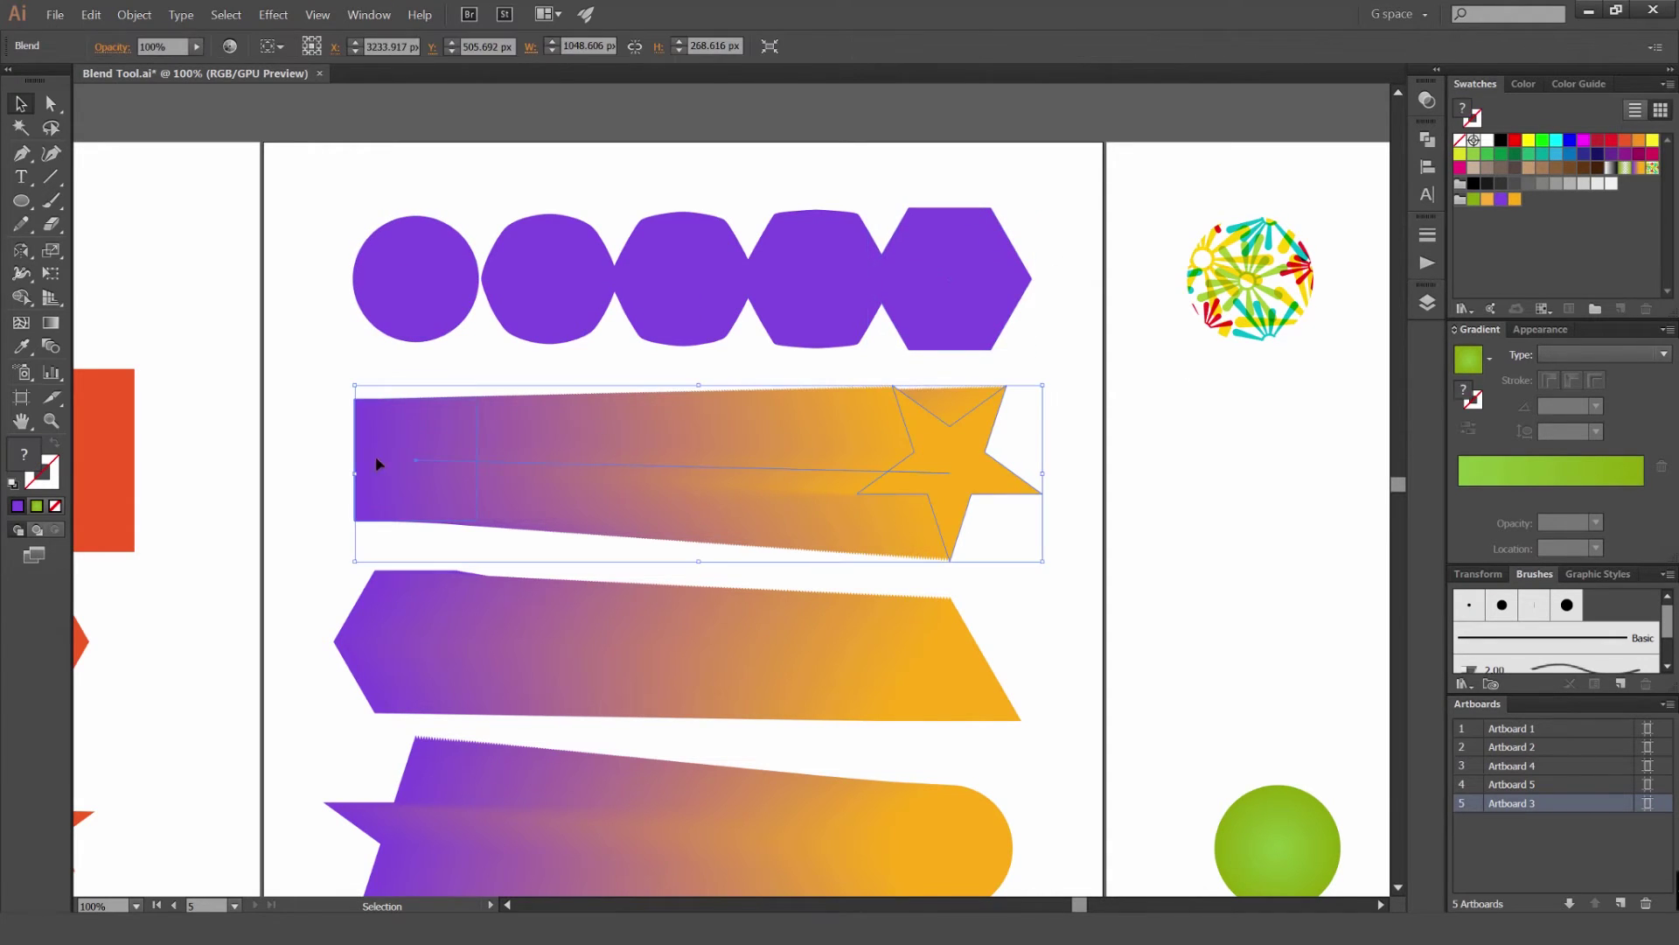
{"action": "left_click", "coordinate": [1083, 466]}
{"action": "key", "text": "a"}
{"action": "left_click", "coordinate": [428, 468]}
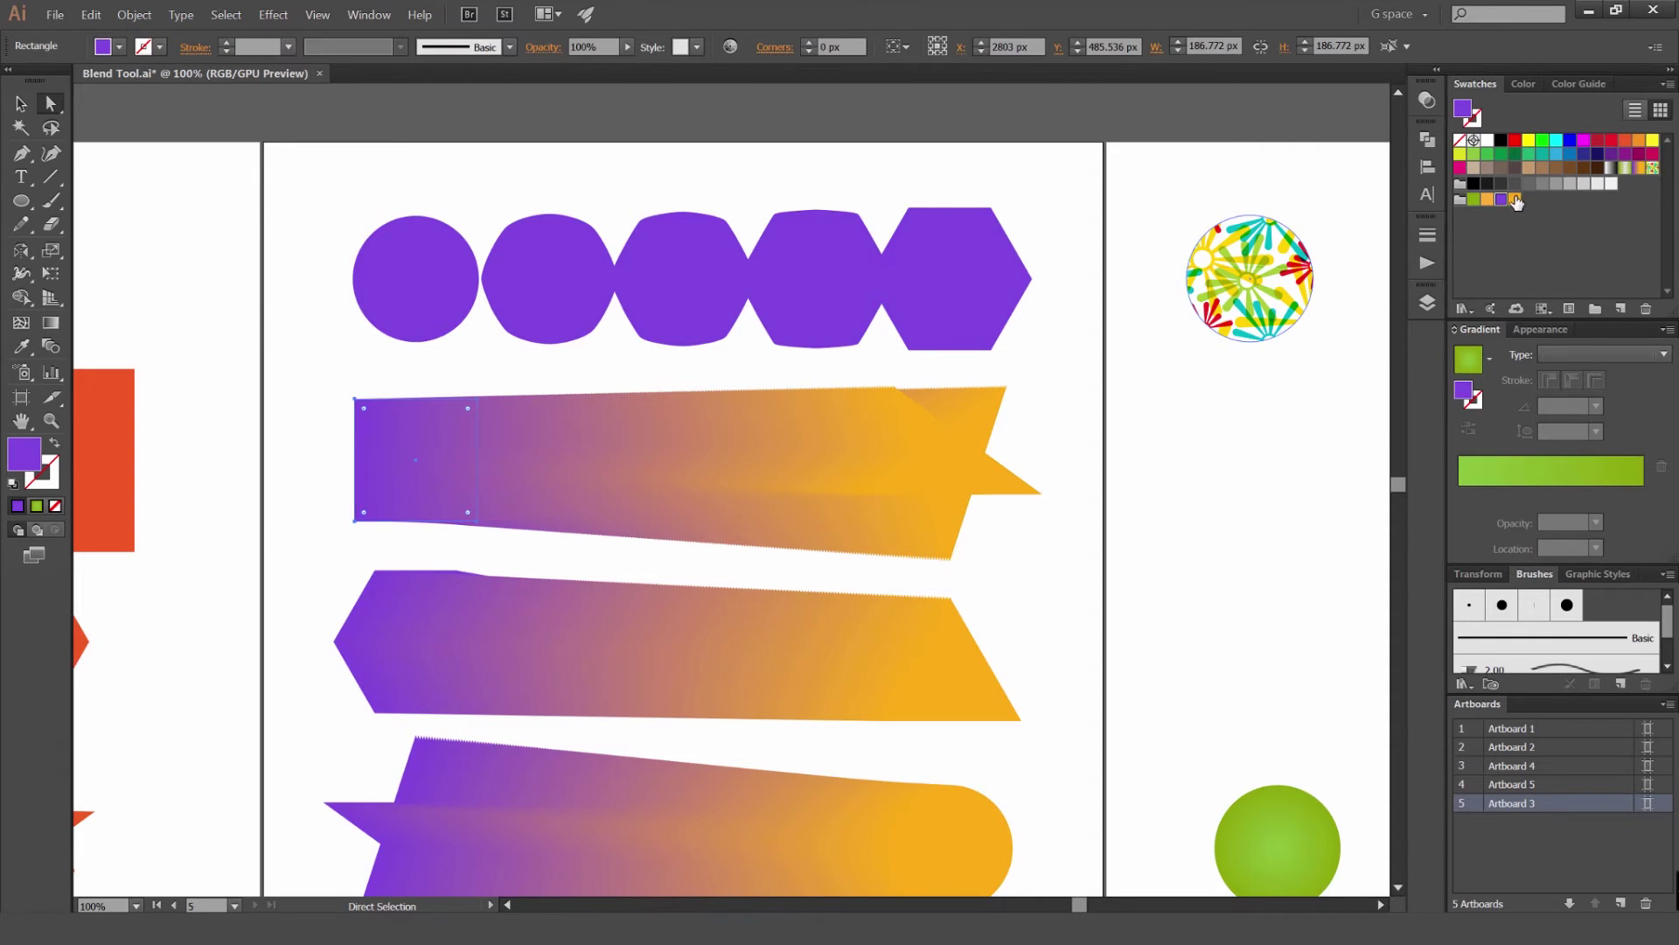
{"action": "left_click", "coordinate": [1514, 199]}
{"action": "scroll", "coordinate": [980, 542], "scroll_direction": "down", "scroll_amount": 3}
{"action": "scroll", "coordinate": [956, 570], "scroll_direction": "up", "scroll_amount": 2}
Recolour only the purple hexagon at the start of the third blend orange-yellow and clear the selection
{"action": "left_click", "coordinate": [956, 569]}
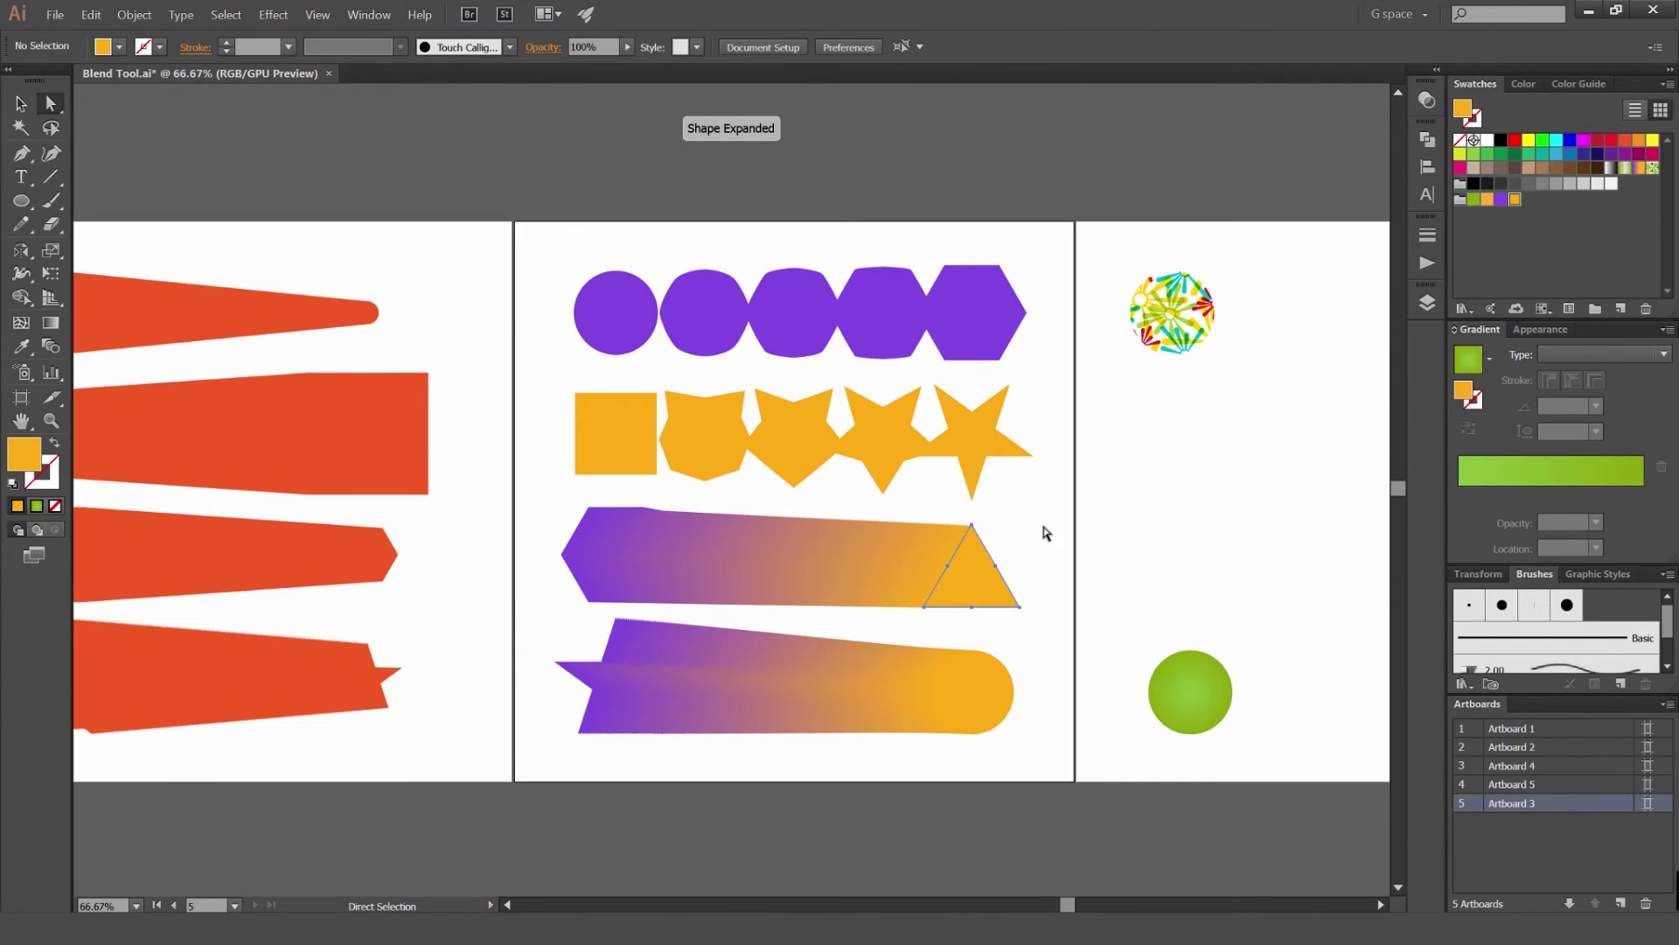
{"action": "left_click", "coordinate": [577, 529]}
{"action": "left_click", "coordinate": [1515, 199]}
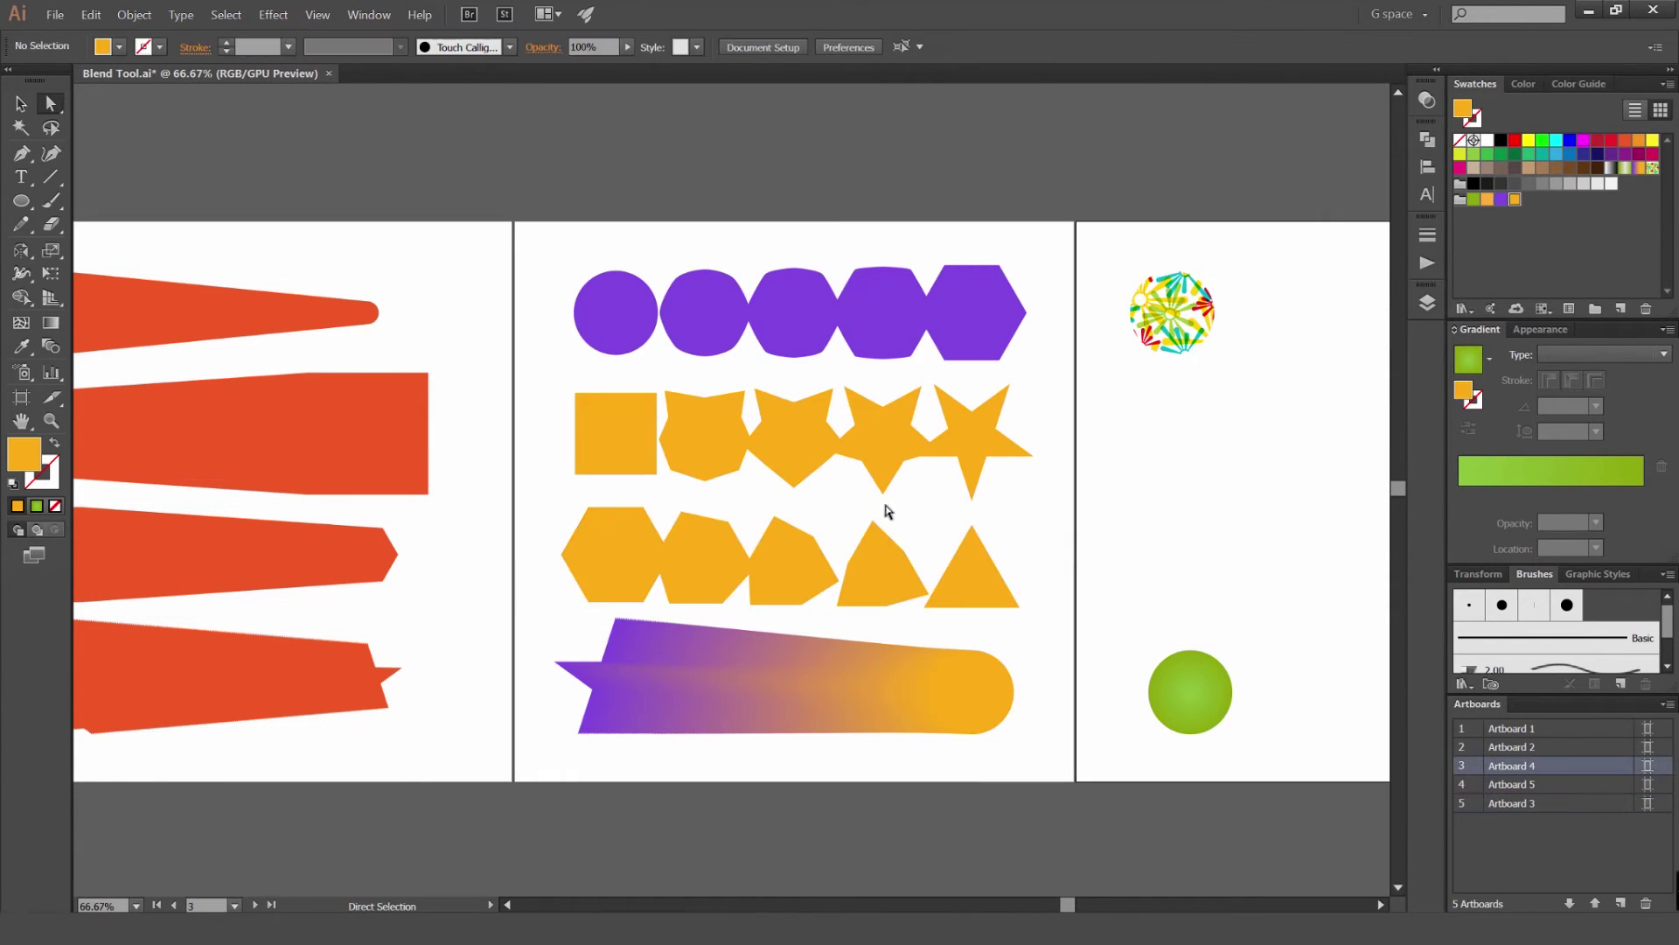
{"action": "key", "text": "ctrl+shift+a"}
Blend the two floral pattern-filled circles at opposite corners of the fourth artboard
{"action": "scroll", "coordinate": [931, 492], "scroll_direction": "down", "scroll_amount": 1}
{"action": "scroll", "coordinate": [922, 473], "scroll_direction": "up", "scroll_amount": 1}
{"action": "left_click_drag", "start_coordinate": [1035, 439], "coordinate": [995, 441]}
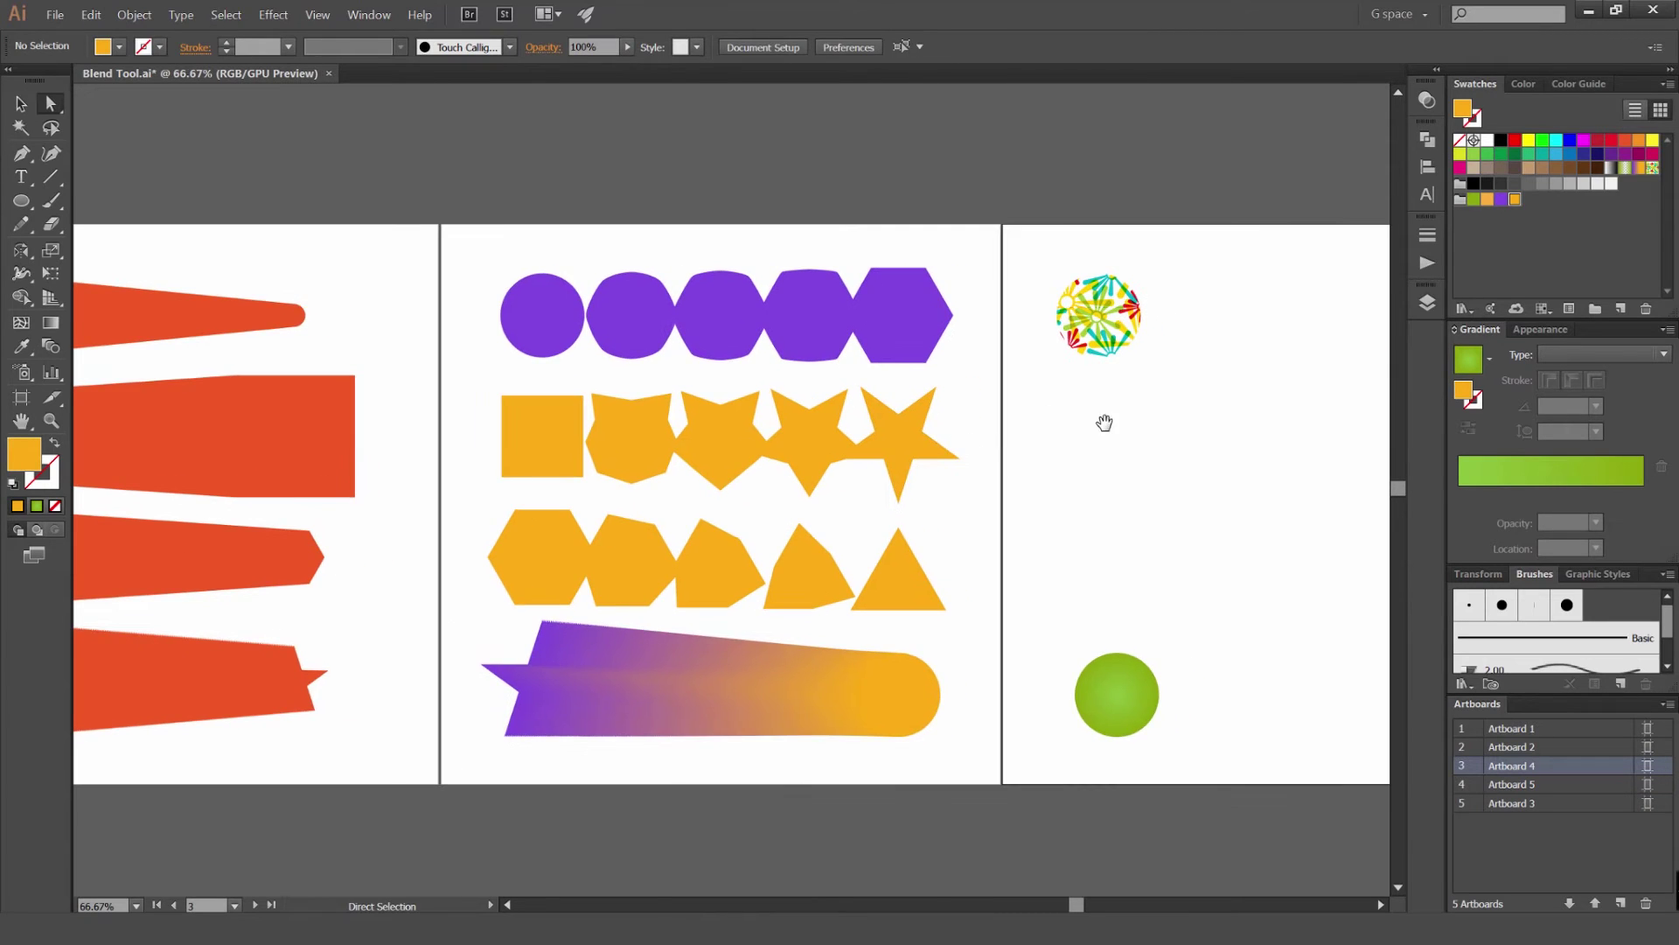
{"action": "left_click_drag", "start_coordinate": [1104, 421], "coordinate": [633, 464]}
{"action": "key", "text": "v"}
{"action": "left_click", "coordinate": [646, 371]}
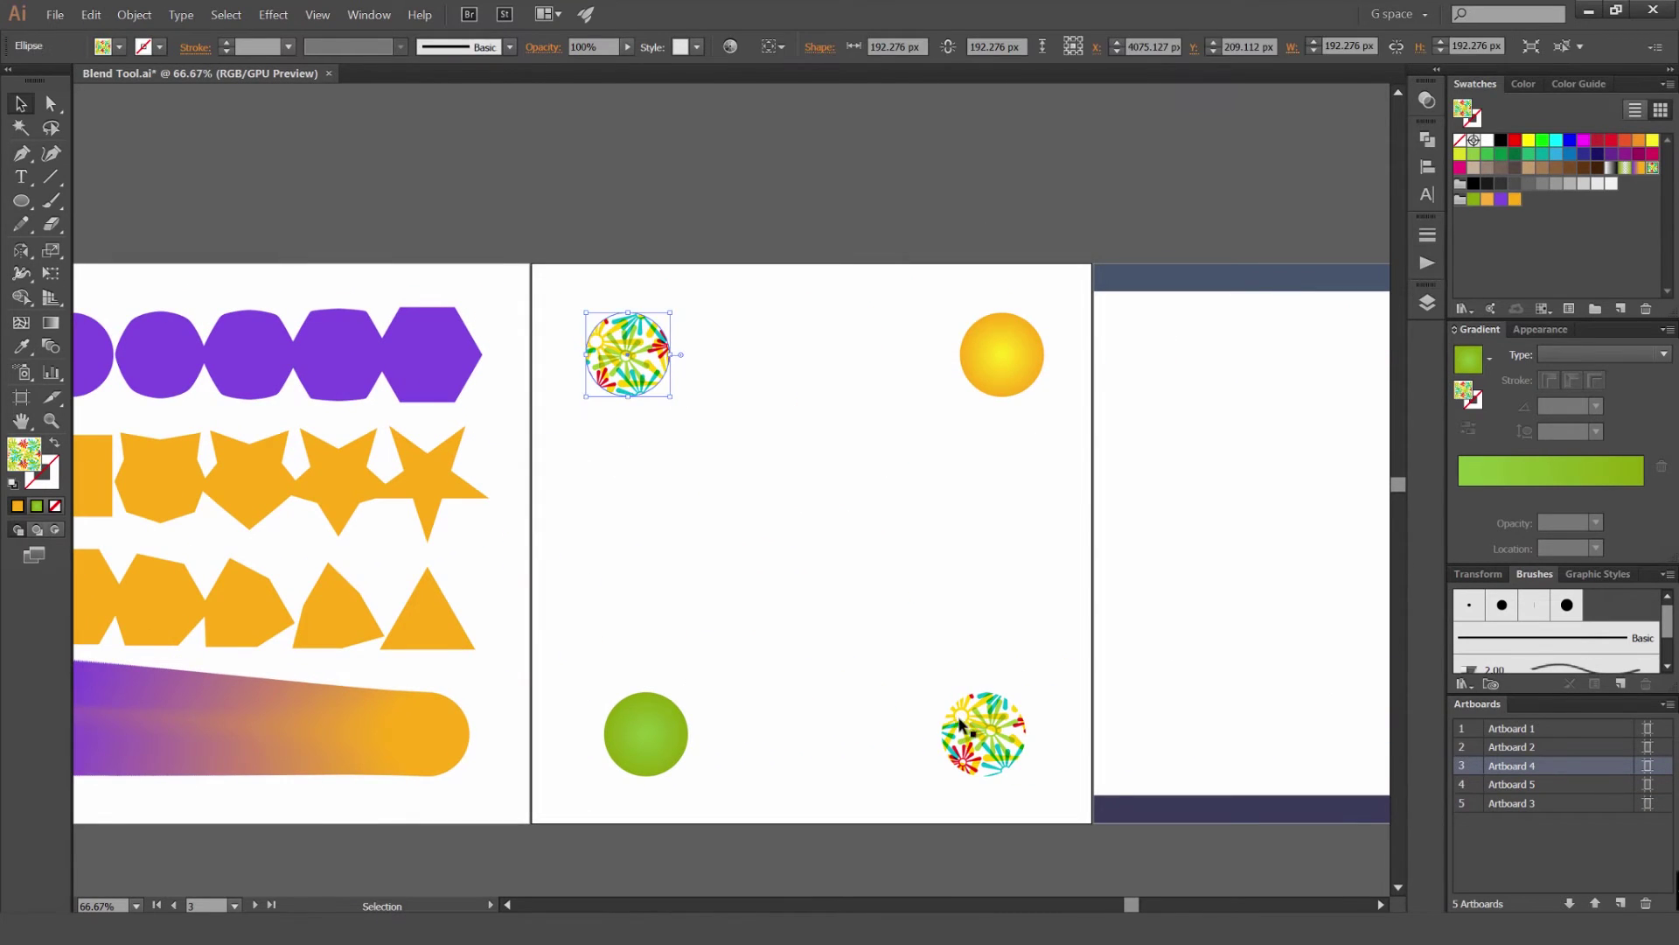
{"action": "left_click", "coordinate": [973, 726]}
{"action": "left_click", "coordinate": [645, 374], "text": "shift"}
{"action": "left_click", "coordinate": [134, 14]}
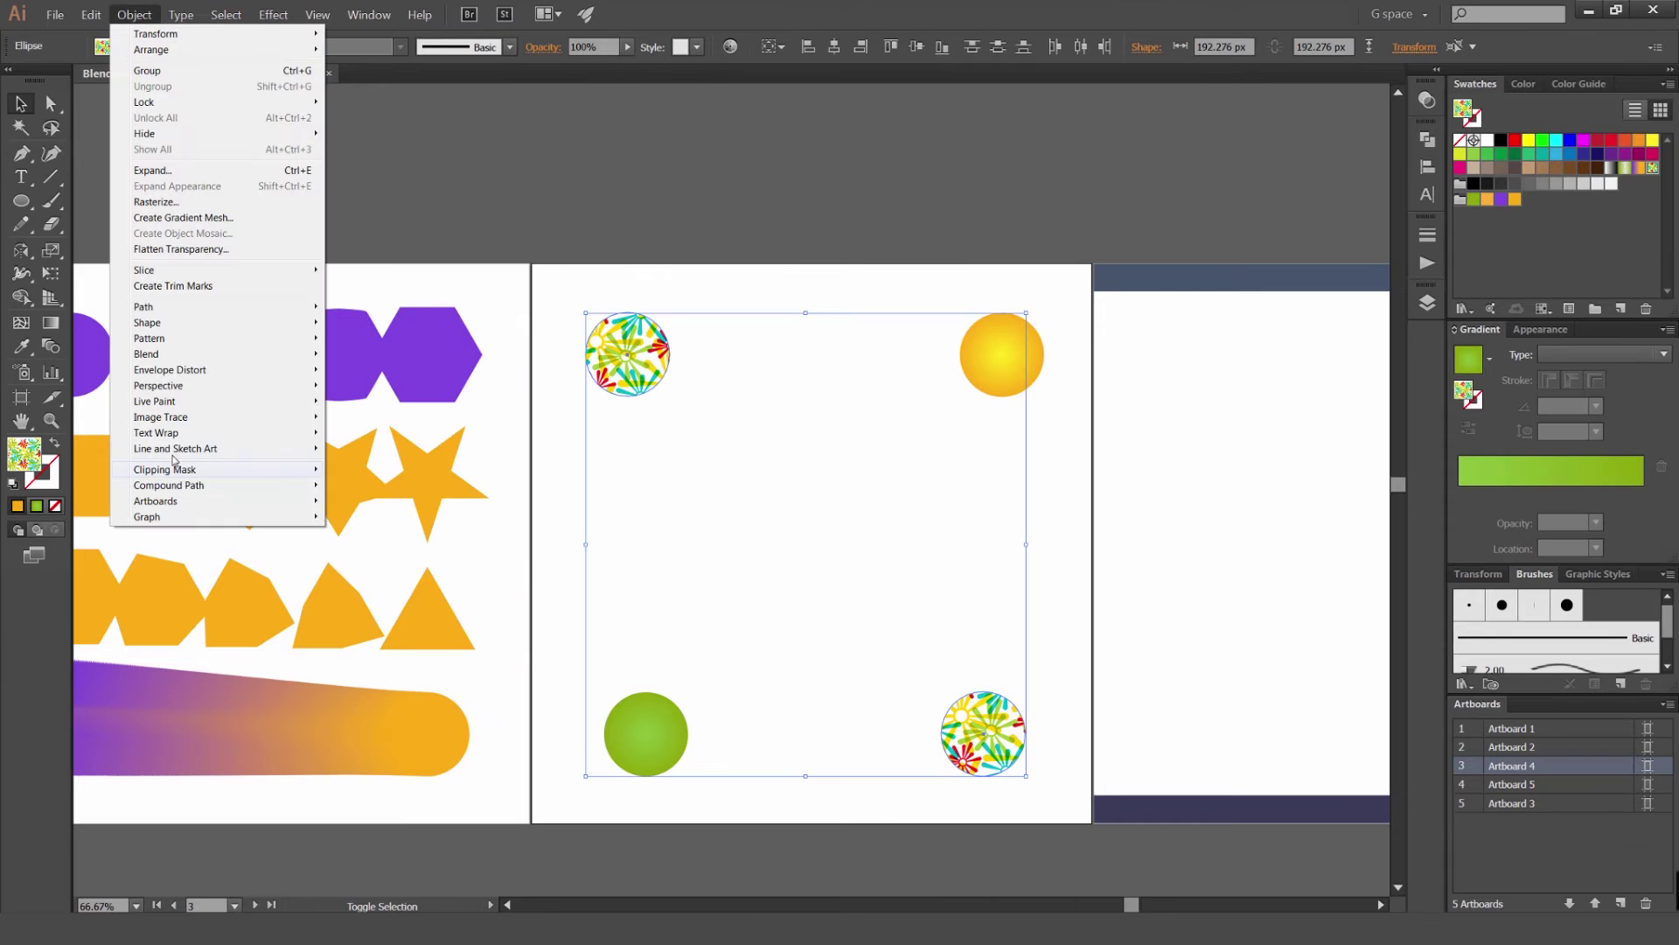
{"action": "left_click_drag", "start_coordinate": [749, 289], "coordinate": [521, 396]}
{"action": "left_click_drag", "start_coordinate": [1075, 590], "coordinate": [876, 785]}
{"action": "key", "text": "ctrl+alt+b"}
Blend the yellow-orange gradient circle with the green gradient circle and clear the selection
{"action": "left_click", "coordinate": [1006, 350]}
{"action": "left_click", "coordinate": [628, 720], "text": "shift"}
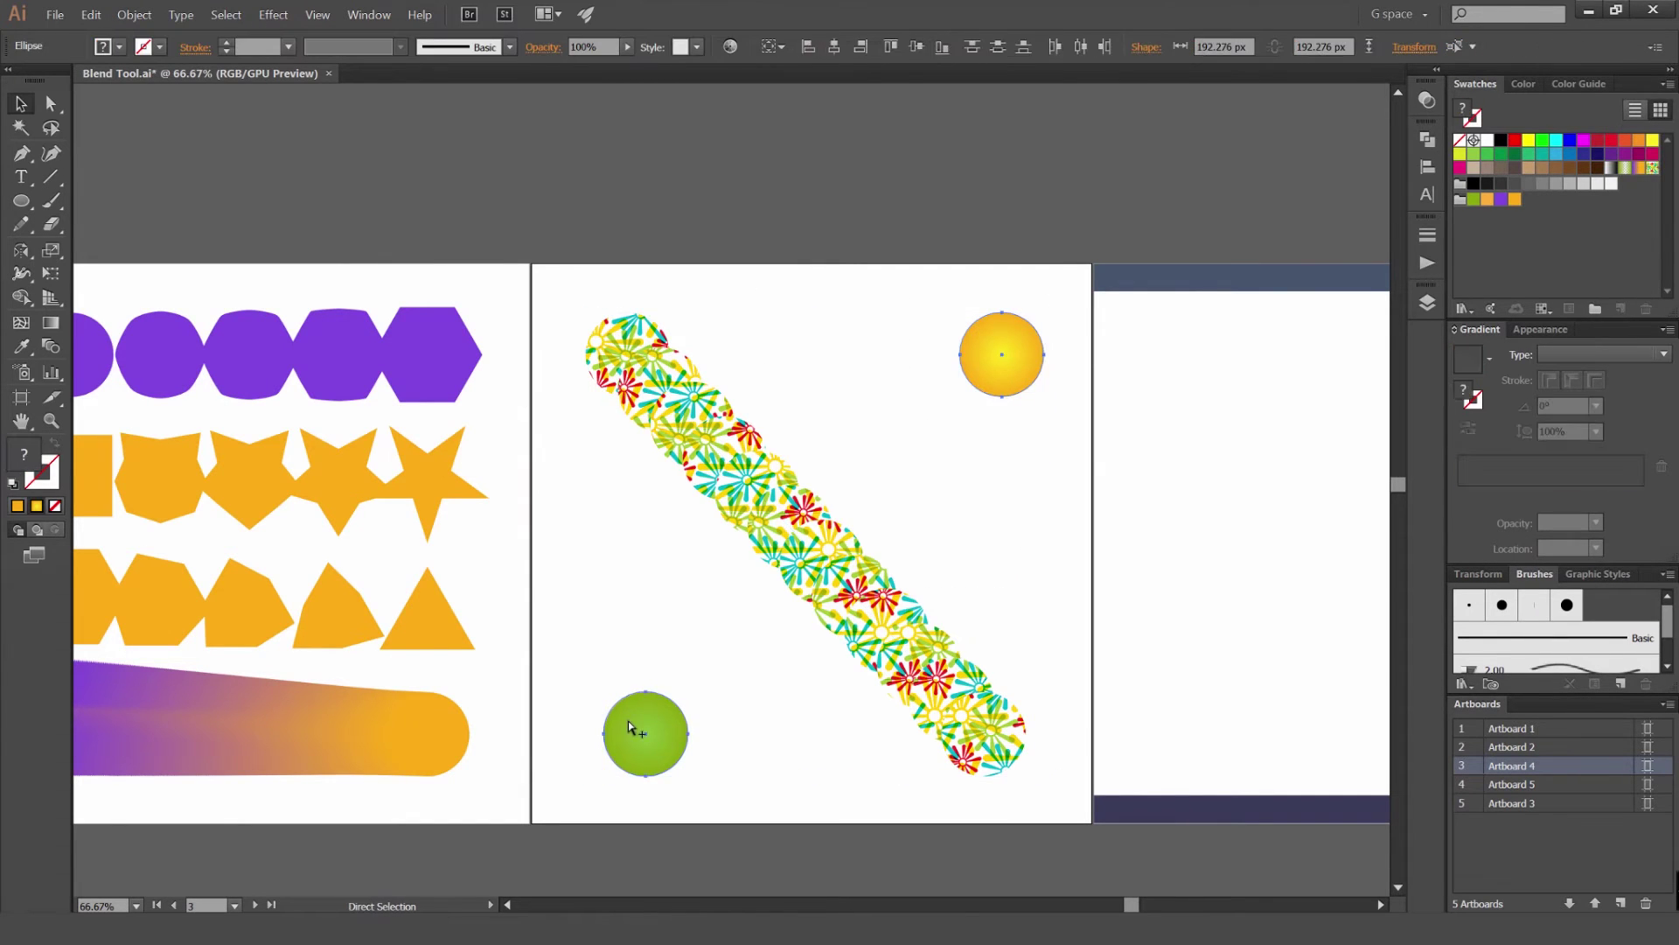
{"action": "key", "text": "ctrl+alt+b"}
{"action": "left_click", "coordinate": [848, 694]}
Blend the slate-blue bar at the top of the last artboard with the dark purple bar at its bottom
{"action": "left_click_drag", "start_coordinate": [822, 551], "coordinate": [685, 513]}
{"action": "scroll", "coordinate": [685, 513], "scroll_direction": "down", "scroll_amount": 1}
{"action": "left_click_drag", "start_coordinate": [970, 303], "coordinate": [687, 314]}
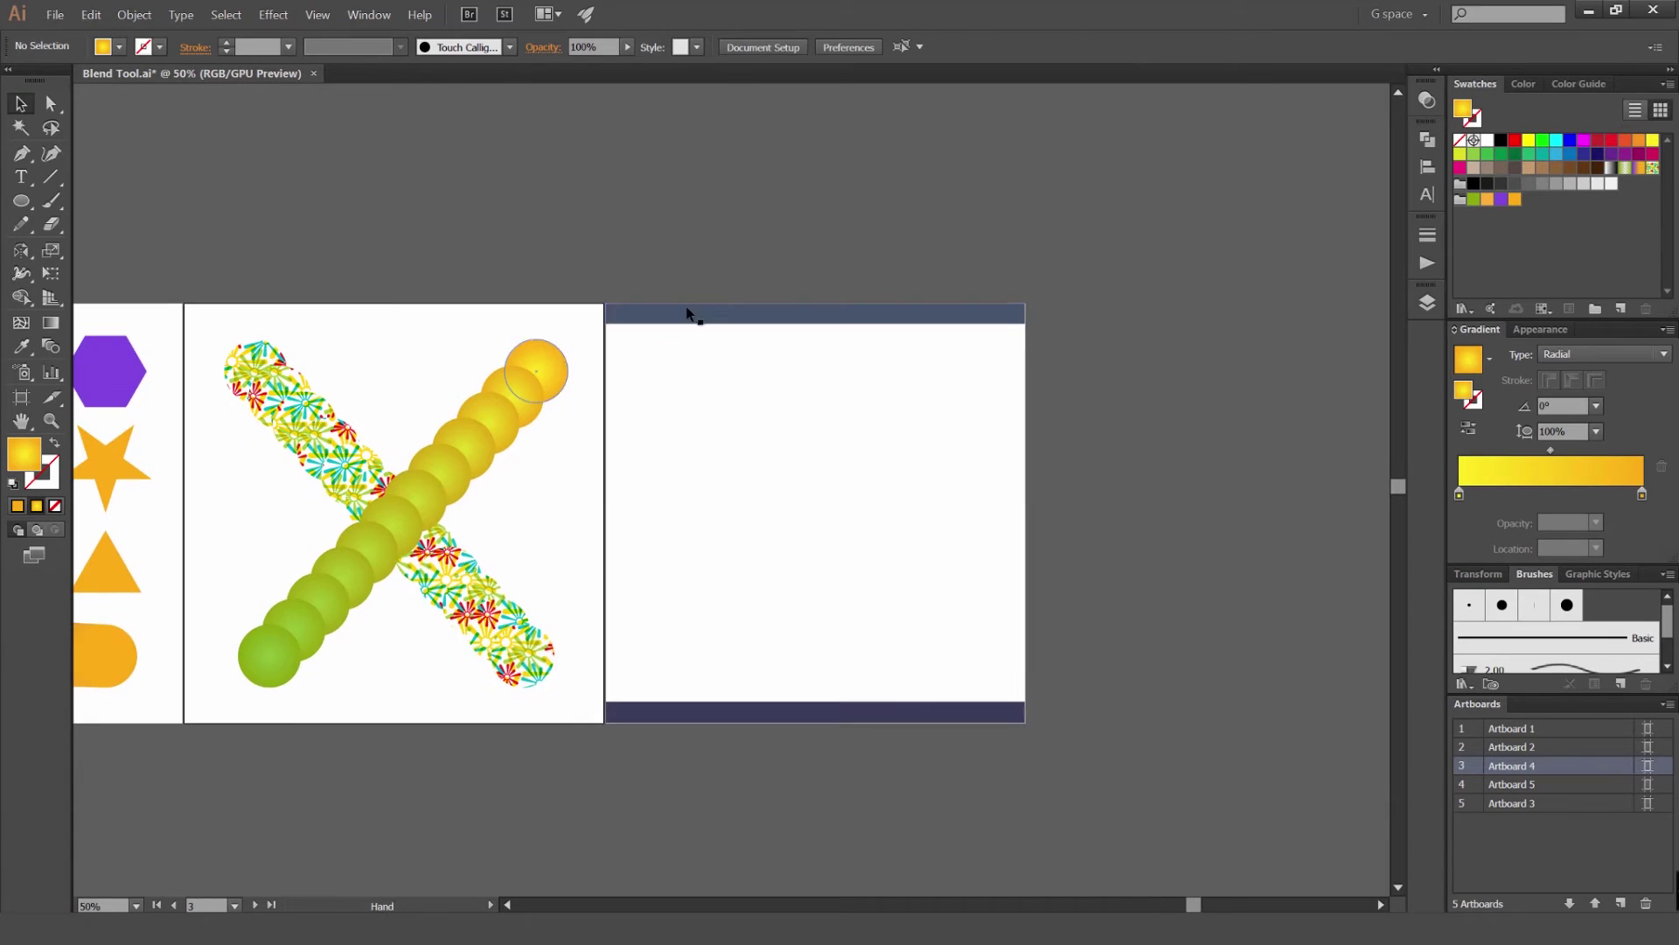
{"action": "scroll", "coordinate": [881, 225], "scroll_direction": "up", "scroll_amount": 1}
{"action": "left_click_drag", "start_coordinate": [1098, 316], "coordinate": [1016, 156]}
{"action": "left_click", "coordinate": [971, 183]}
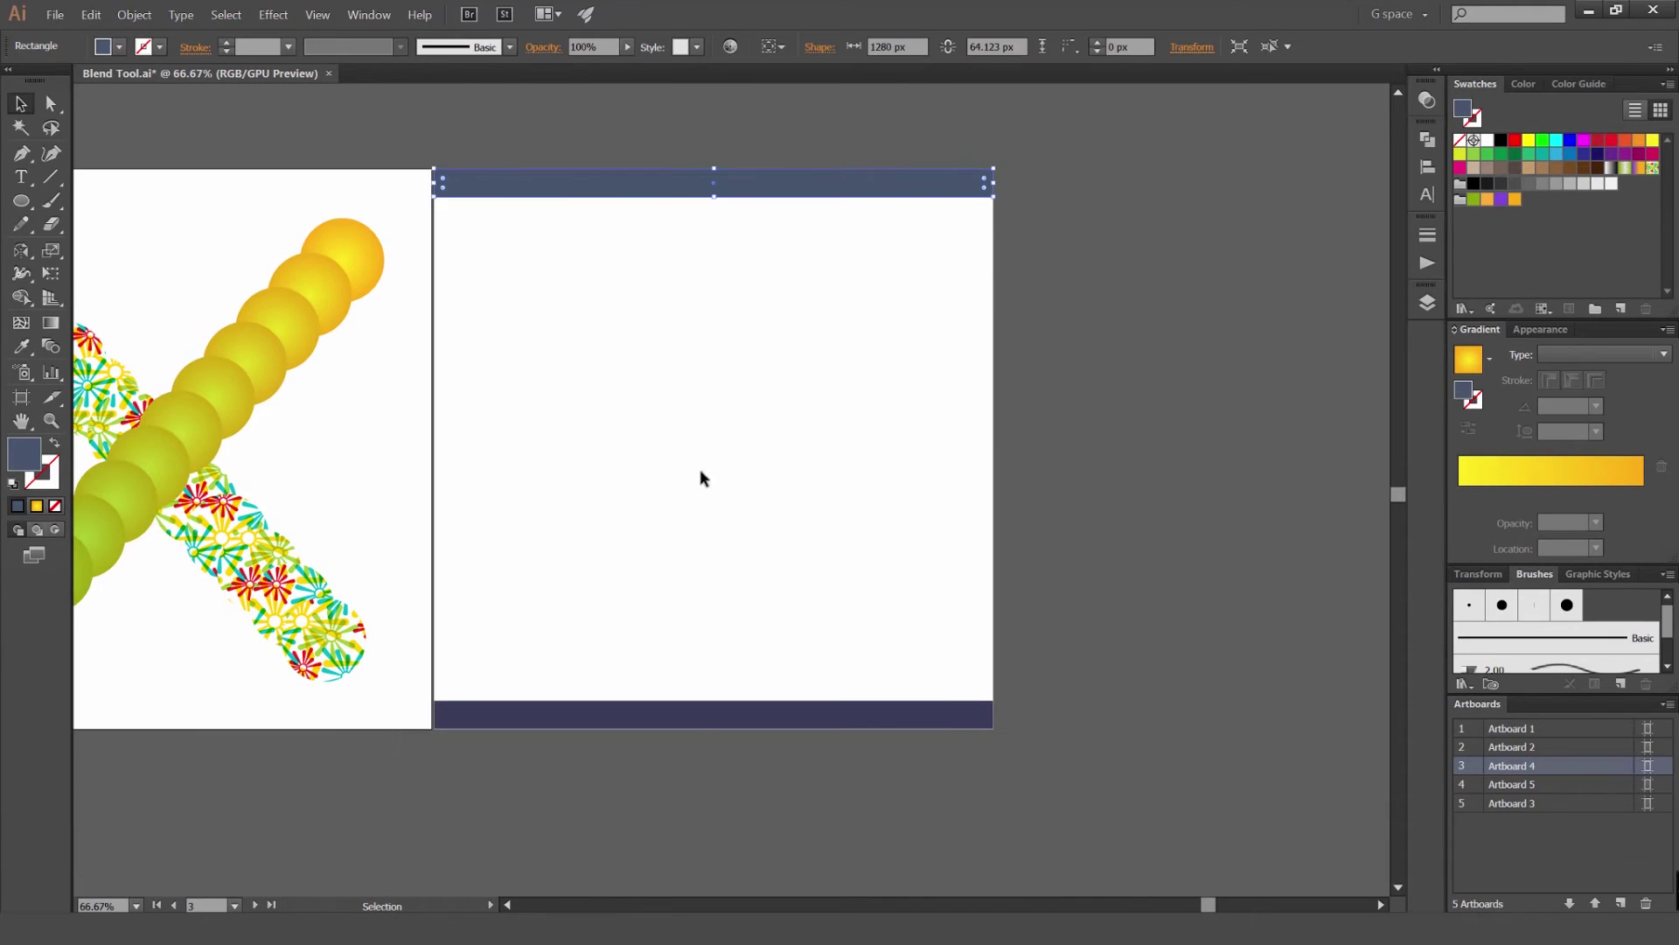
{"action": "left_click", "coordinate": [695, 718], "text": "shift"}
{"action": "left_click", "coordinate": [134, 15]}
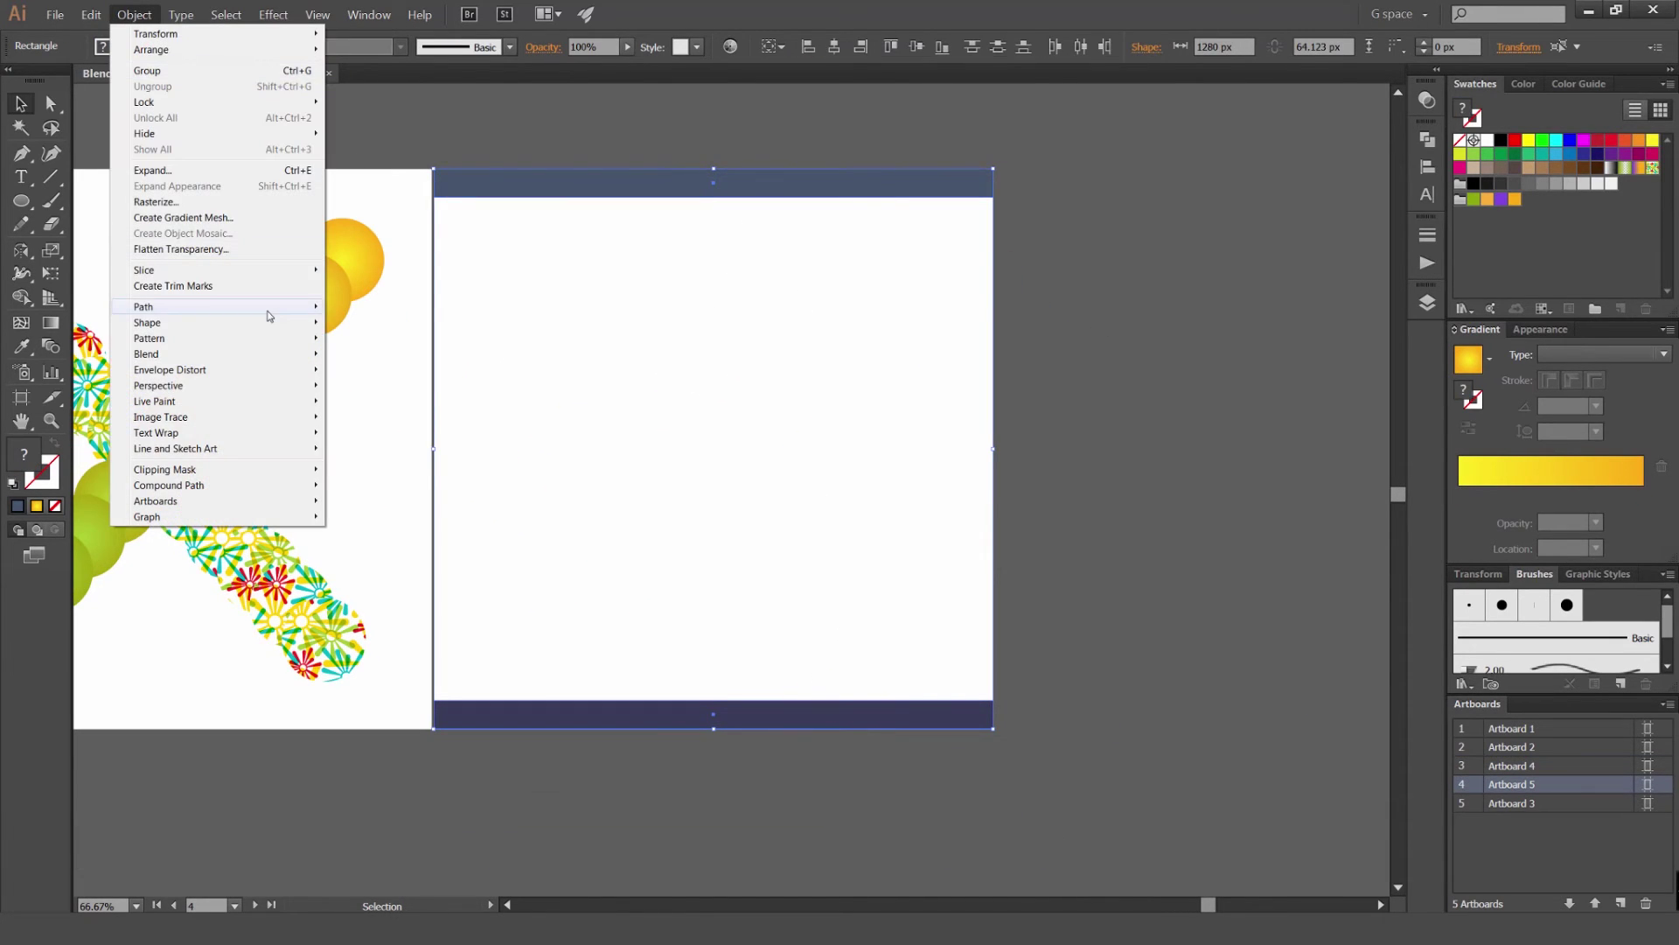
{"action": "mouse_move", "coordinate": [269, 318]}
{"action": "mouse_move", "coordinate": [218, 353]}
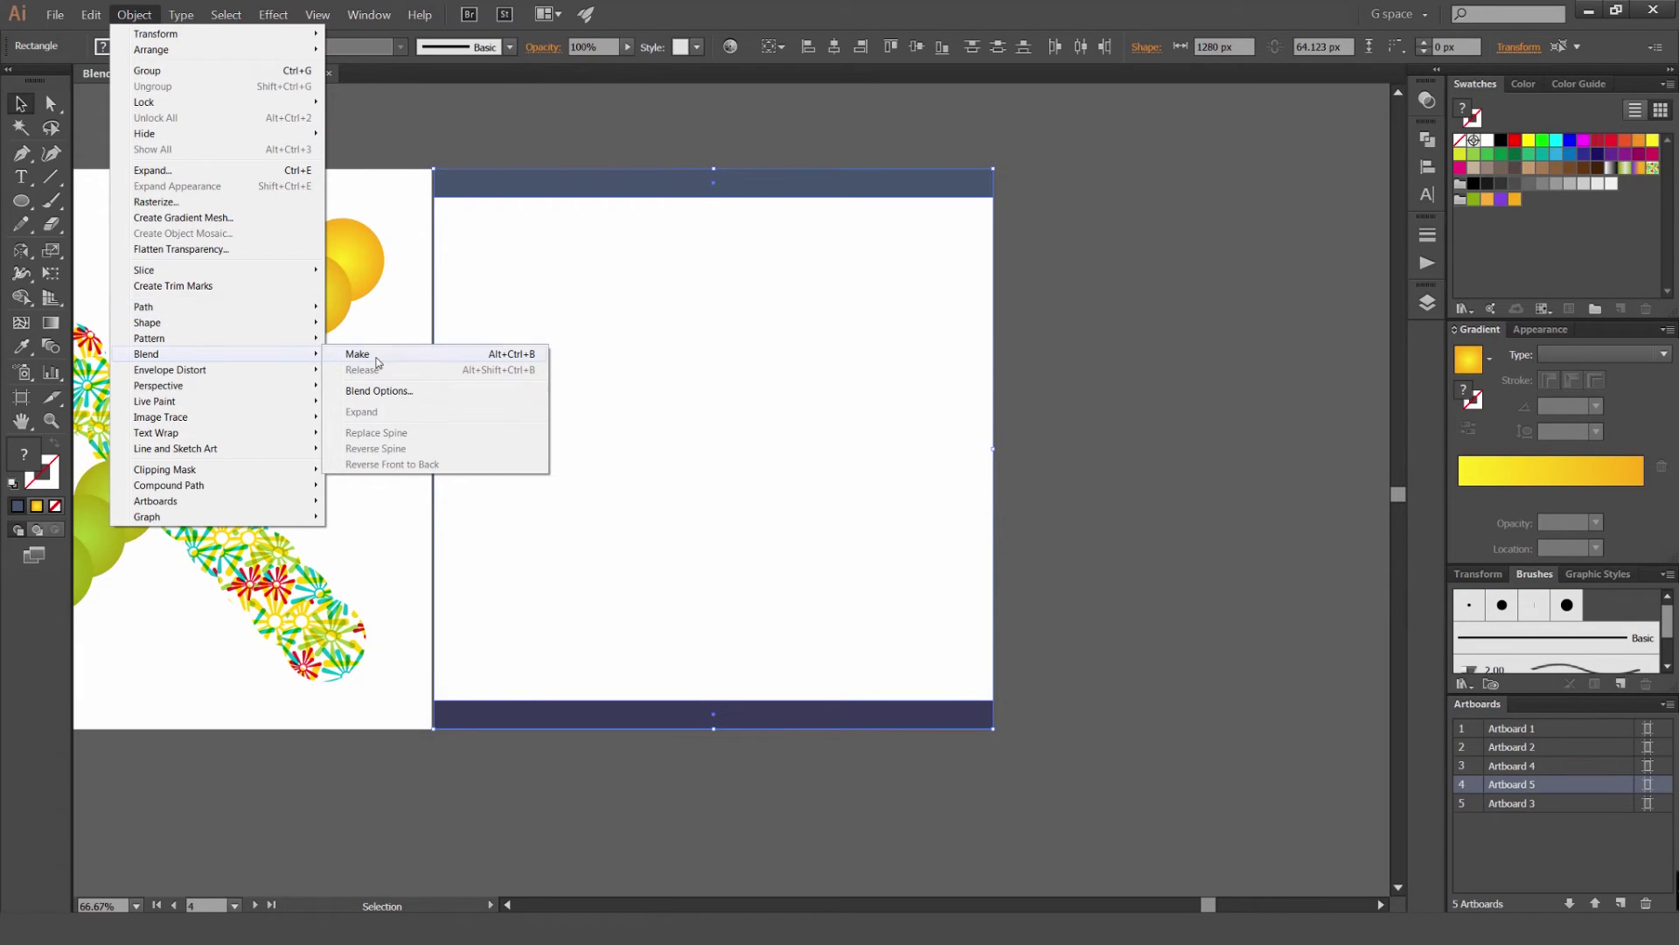
{"action": "left_click", "coordinate": [376, 356]}
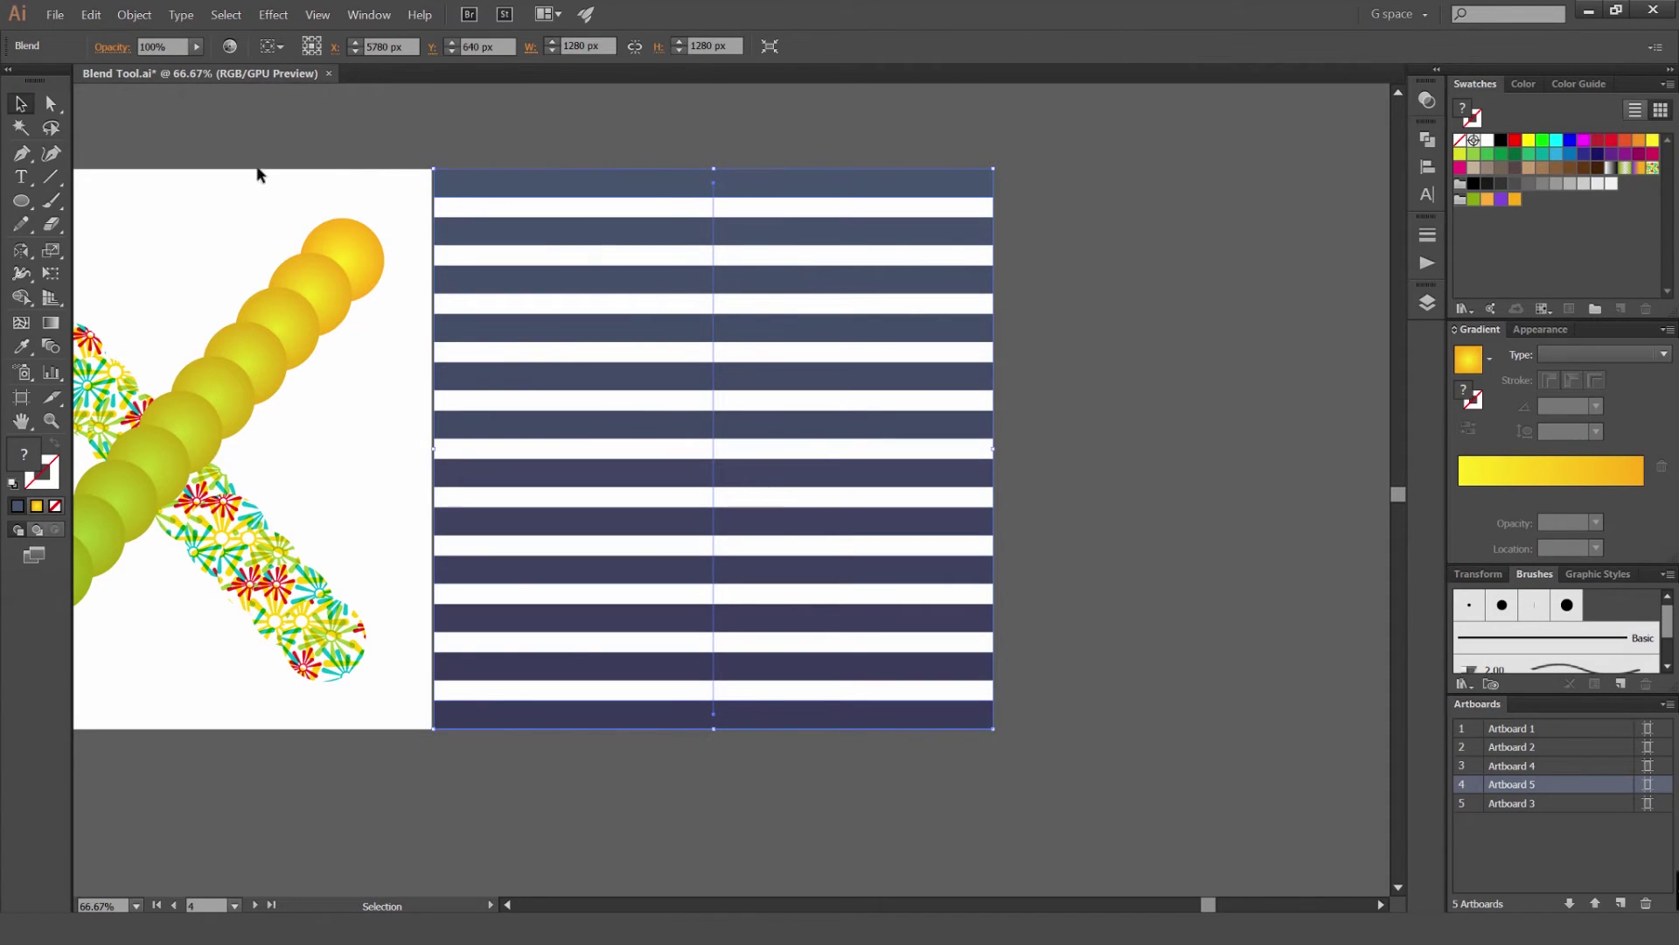
Set the bar blend's spacing to Smooth Color with the preview turned on and apply it
{"action": "left_click", "coordinate": [134, 15]}
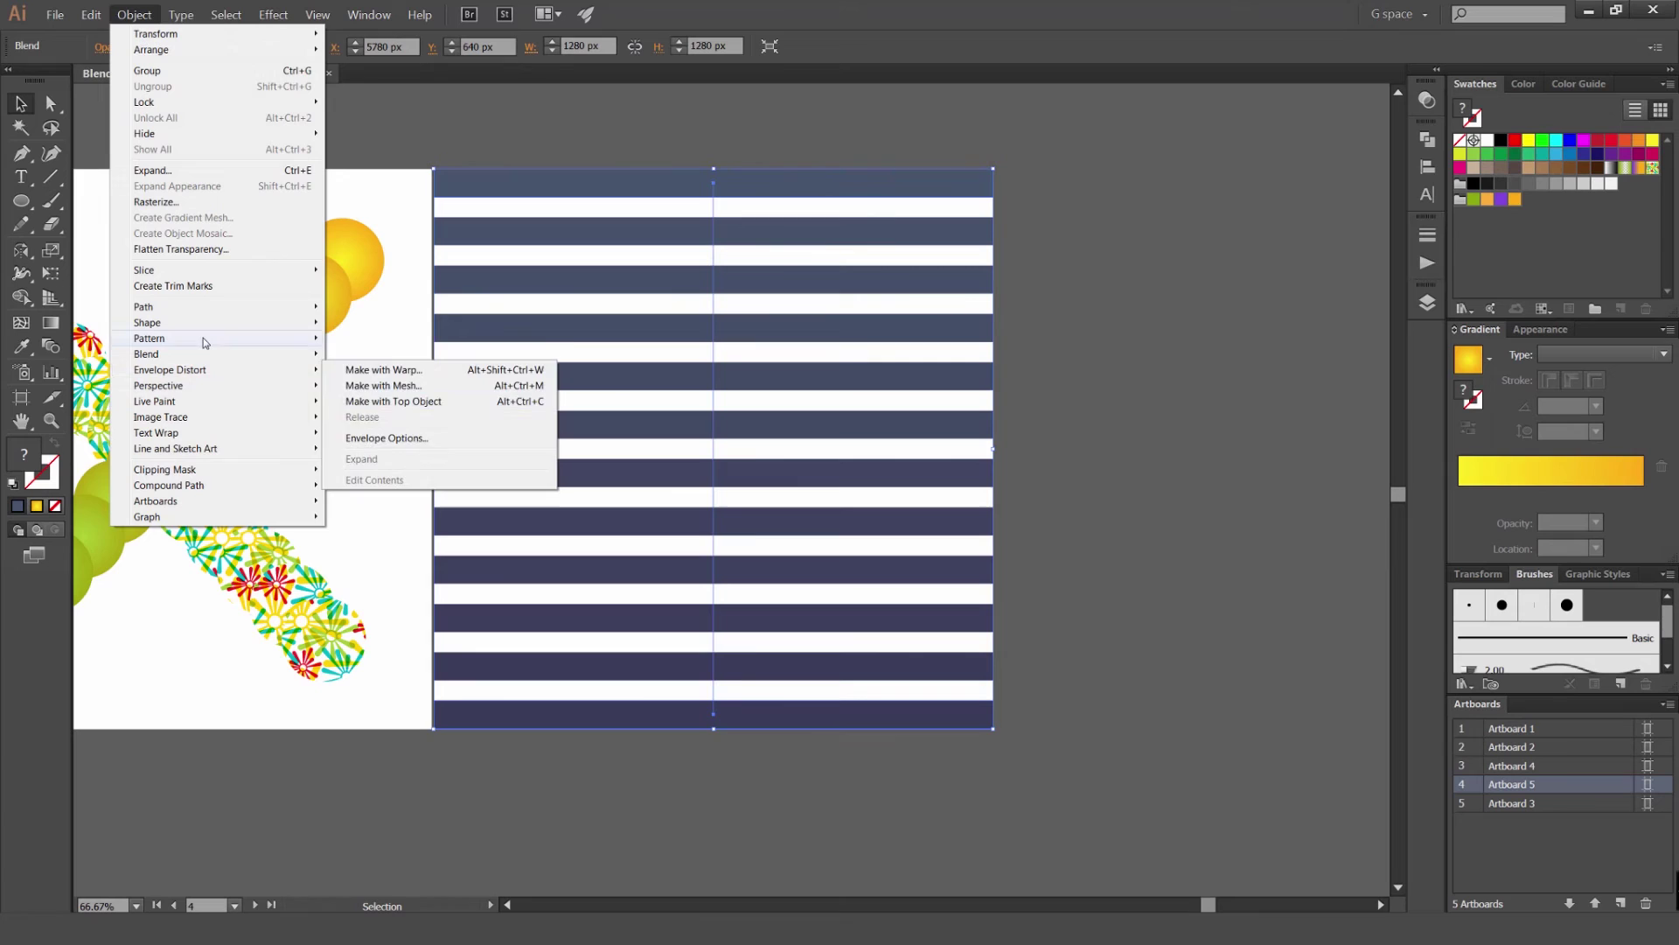
{"action": "mouse_move", "coordinate": [210, 354]}
{"action": "left_click", "coordinate": [385, 389]}
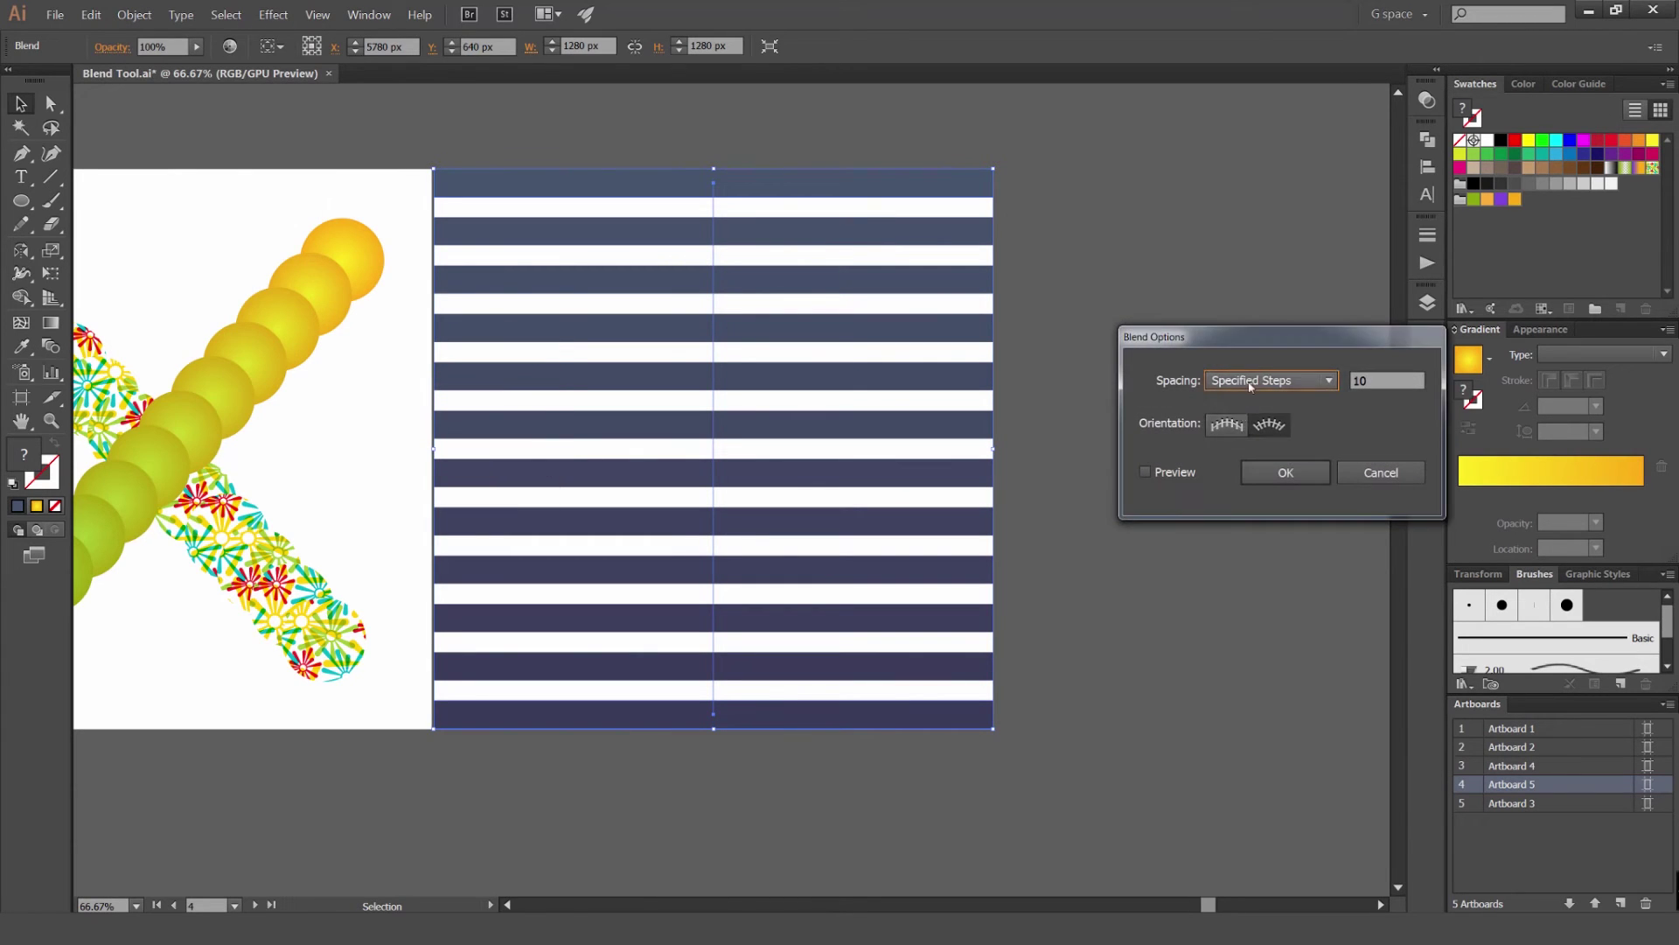
{"action": "left_click", "coordinate": [1250, 386]}
{"action": "left_click", "coordinate": [1251, 398]}
{"action": "left_click", "coordinate": [1162, 475]}
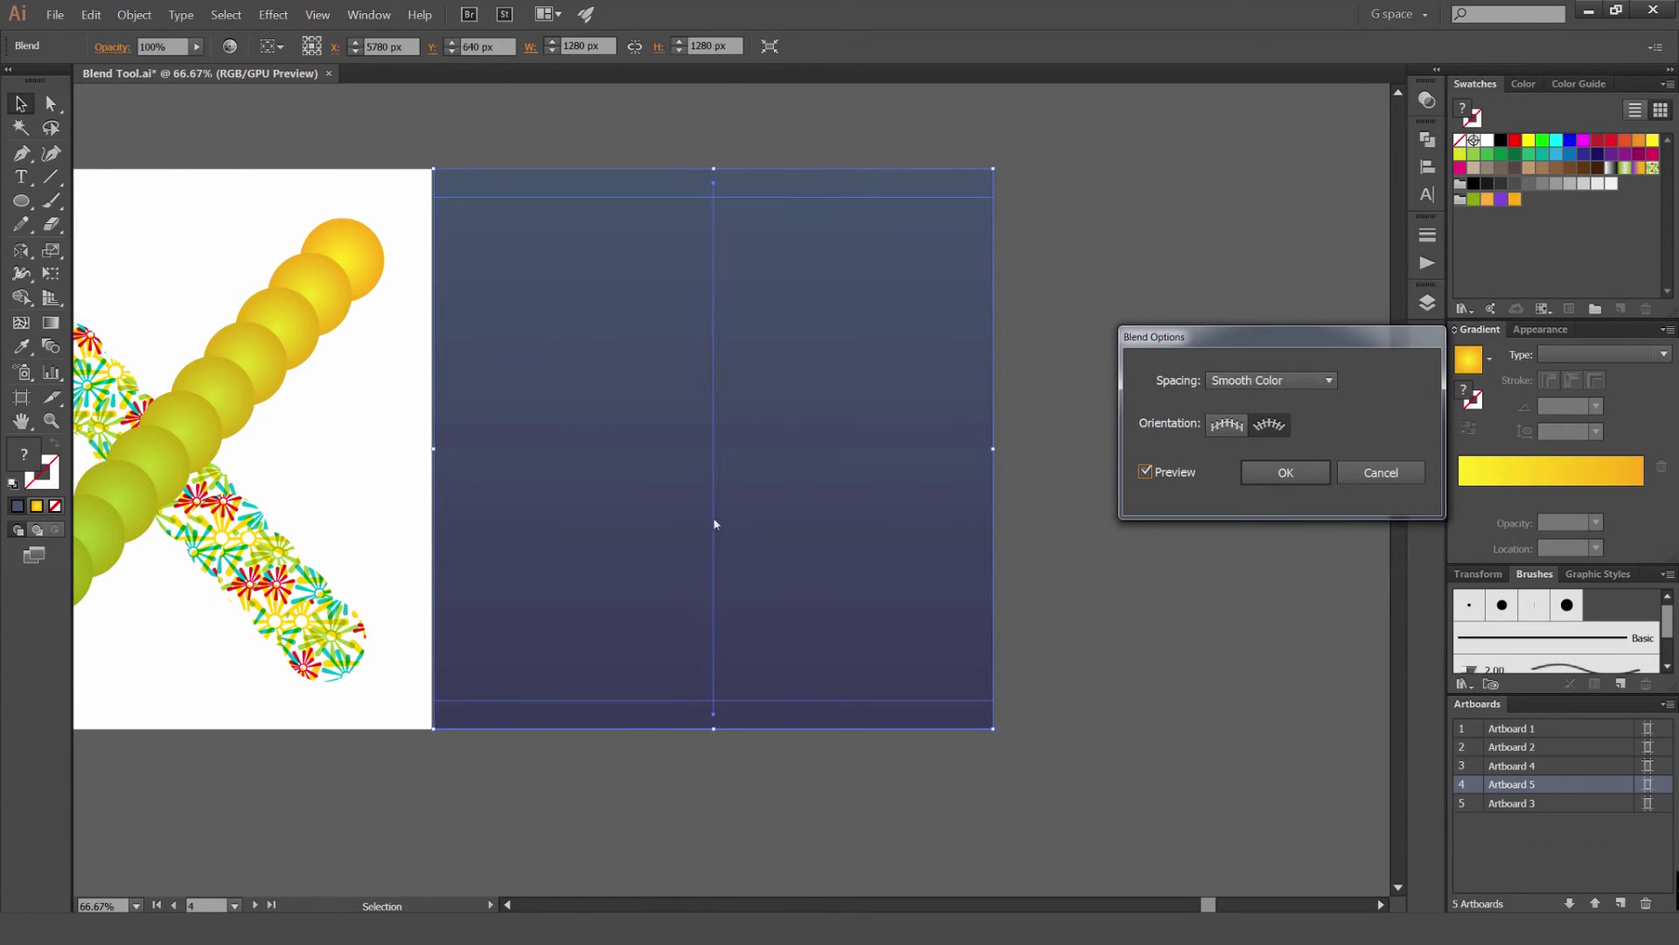
{"action": "left_click", "coordinate": [1284, 472]}
Examine the blue-to-purple bar blend at different zoom levels, both selected and deselected
{"action": "scroll", "coordinate": [638, 389], "scroll_direction": "up", "scroll_amount": 3}
{"action": "scroll", "coordinate": [815, 476], "scroll_direction": "down", "scroll_amount": 4}
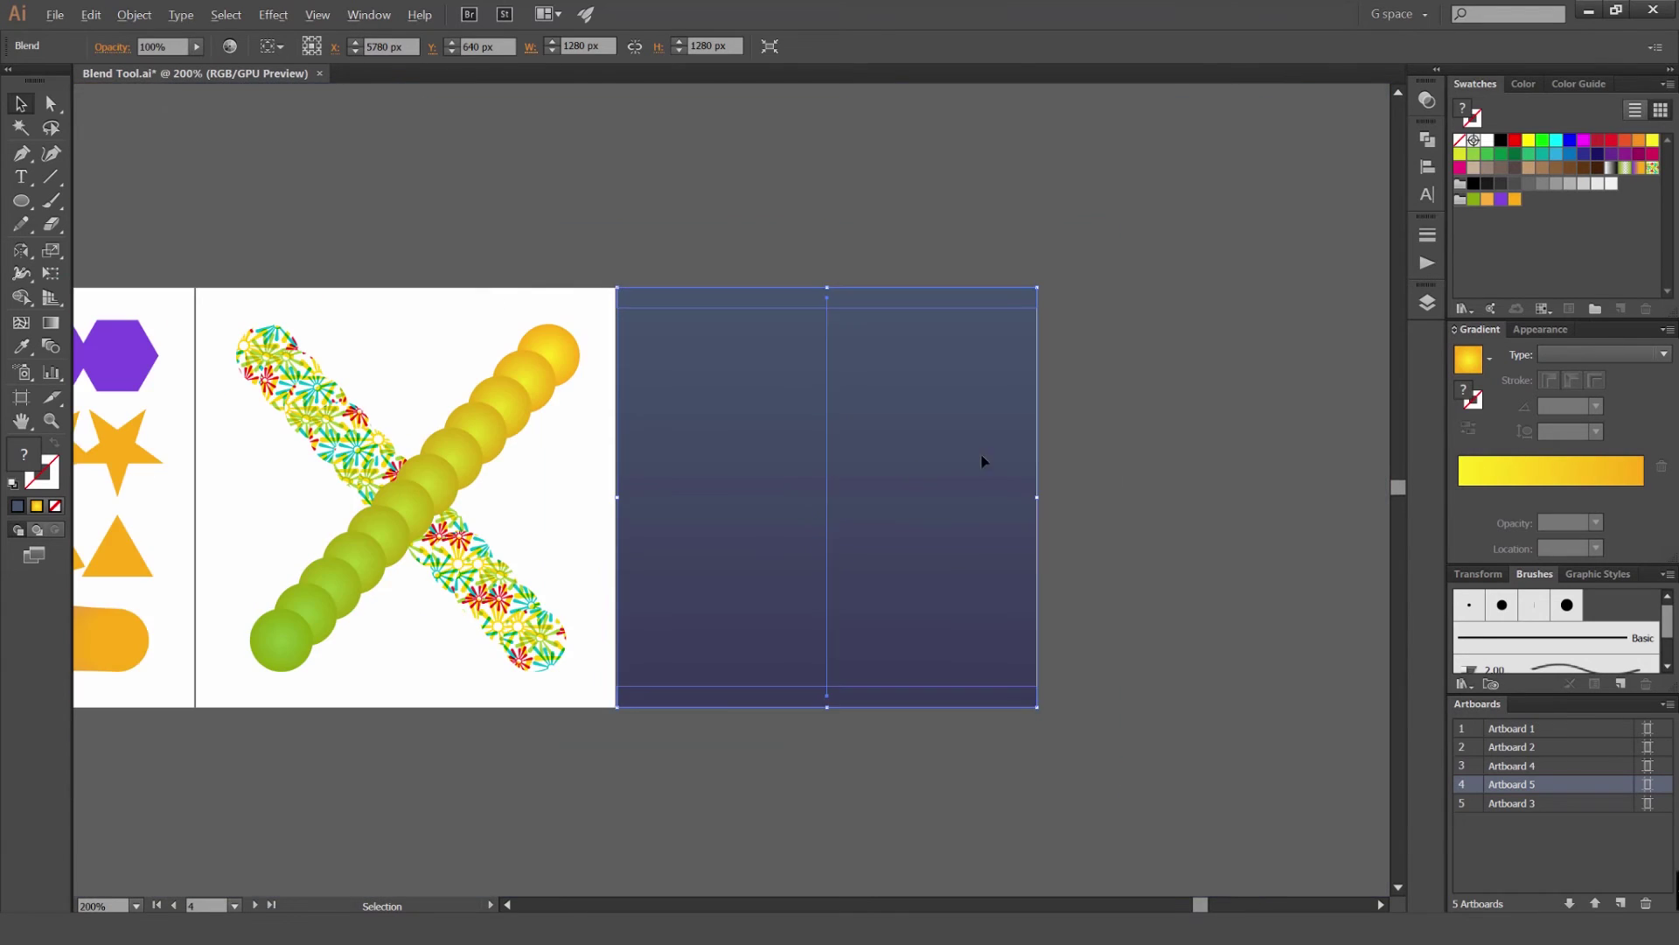
{"action": "left_click", "coordinate": [1222, 392]}
{"action": "scroll", "coordinate": [1222, 393], "scroll_direction": "down", "scroll_amount": 2}
{"action": "key", "text": "a"}
{"action": "left_click", "coordinate": [1099, 438]}
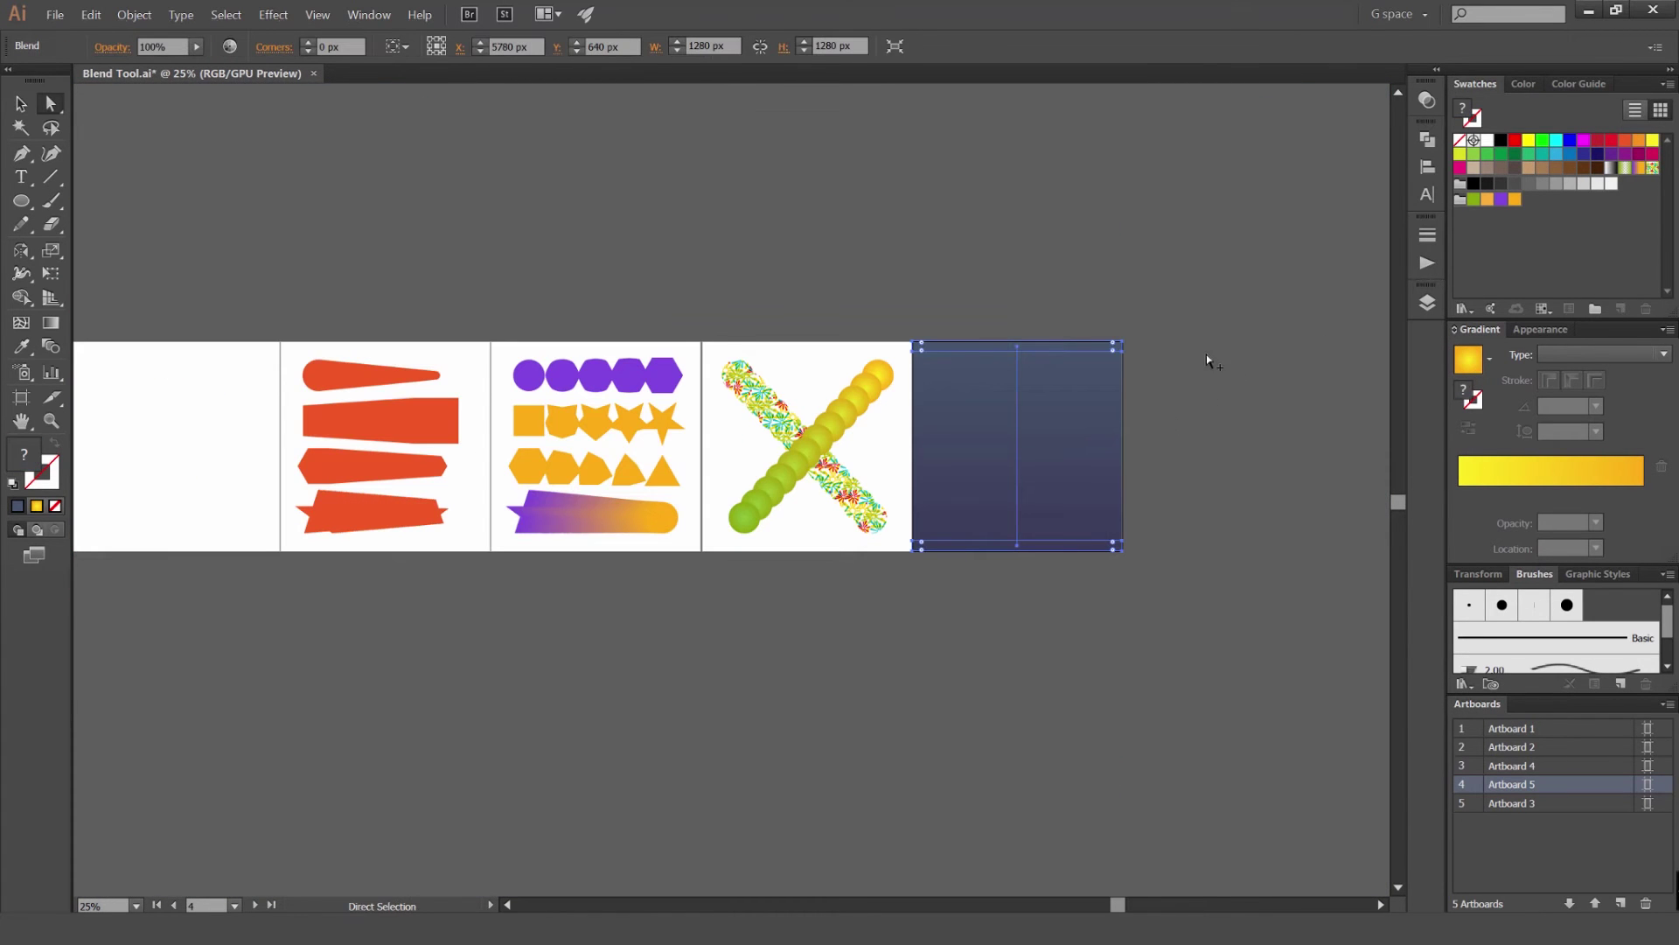
{"action": "scroll", "coordinate": [1207, 358], "scroll_direction": "up", "scroll_amount": 2}
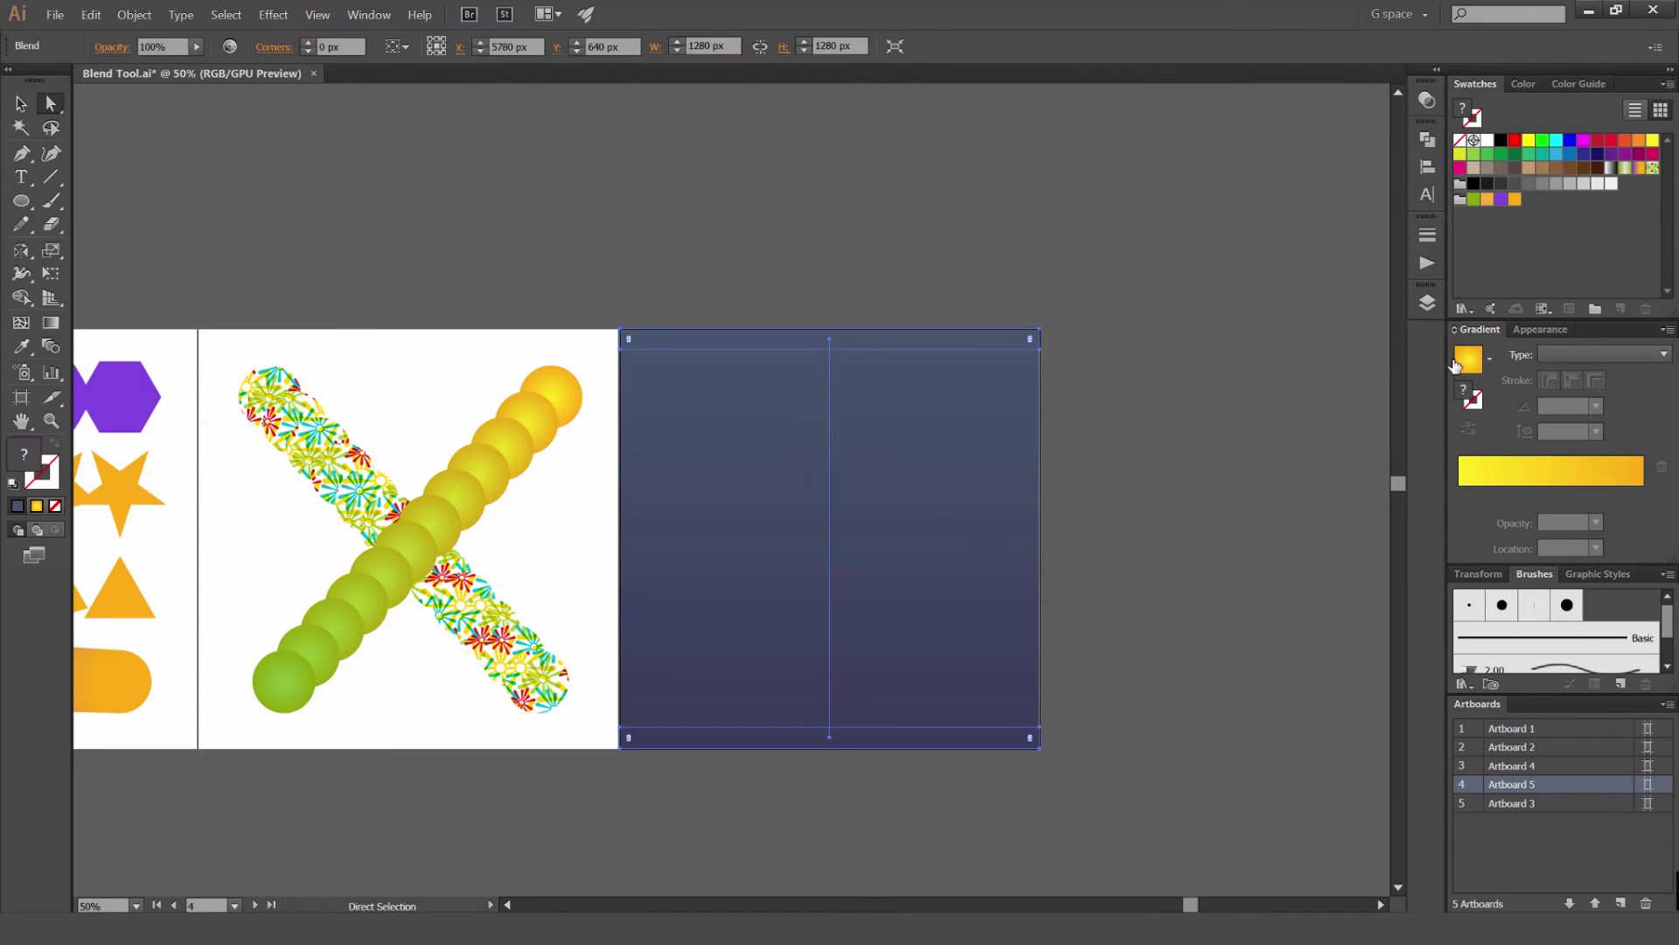
{"action": "left_click", "coordinate": [1127, 451]}
{"action": "scroll", "coordinate": [966, 536], "scroll_direction": "up", "scroll_amount": 2}
{"action": "scroll", "coordinate": [967, 480], "scroll_direction": "down", "scroll_amount": 2}
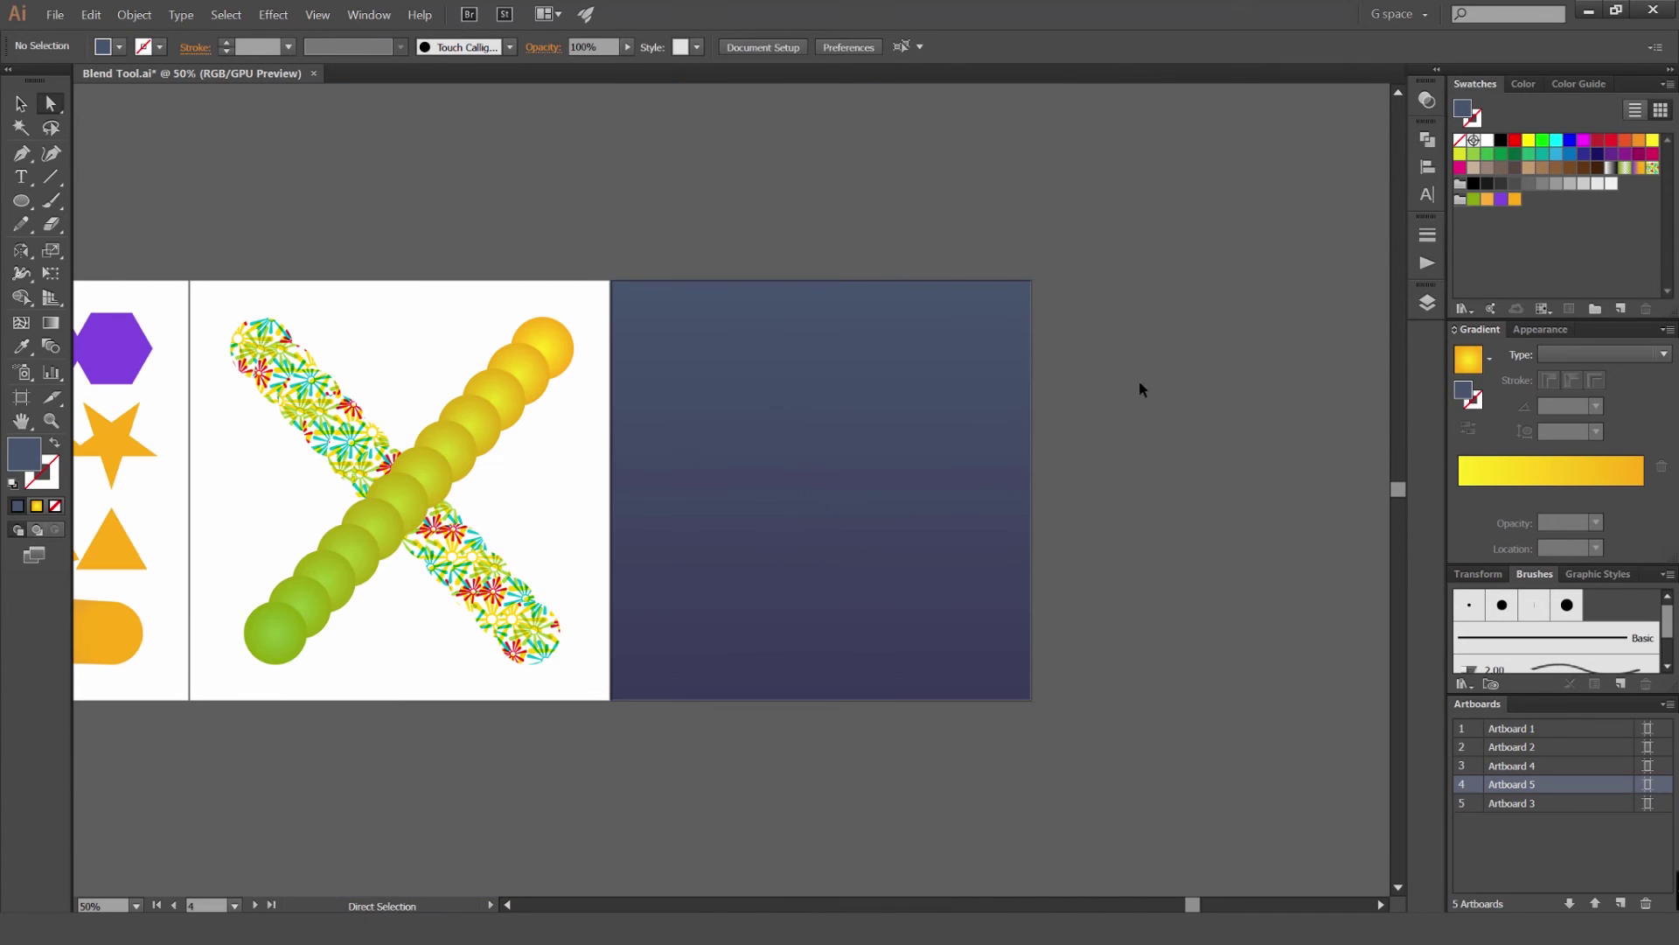
Draw a circle about 450 px in diameter in the upper-left part of the empty first artboard
{"action": "key", "text": "v"}
{"action": "left_click_drag", "start_coordinate": [610, 442], "coordinate": [956, 364]}
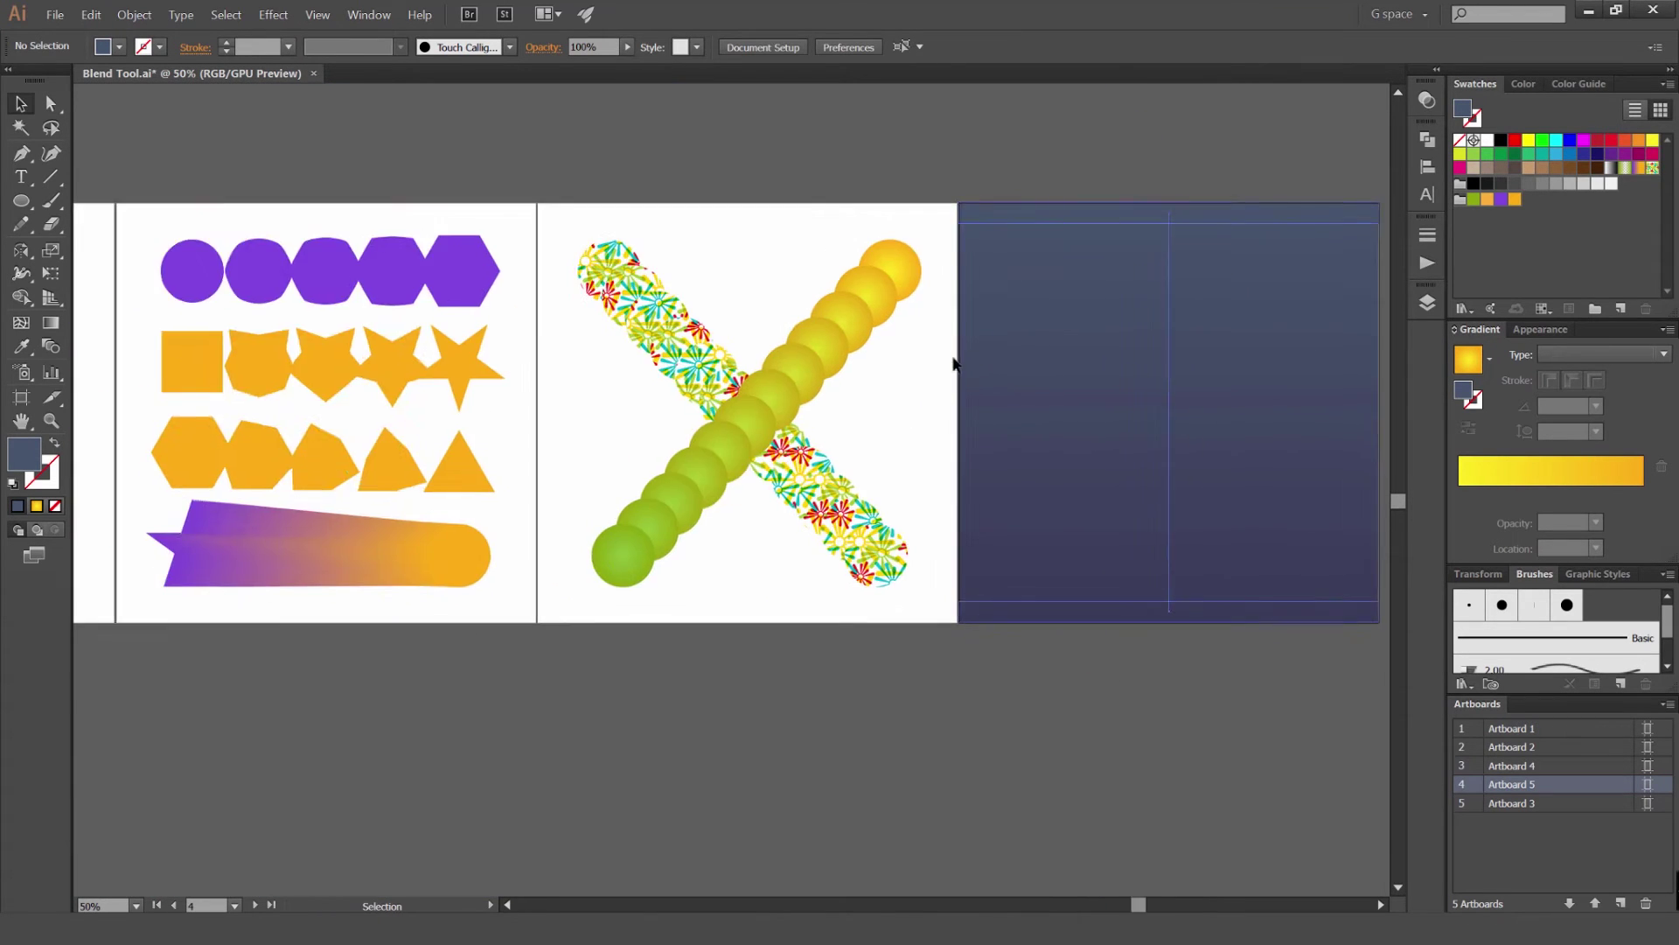
{"action": "scroll", "coordinate": [956, 363], "scroll_direction": "down", "scroll_amount": 2}
{"action": "left_click_drag", "start_coordinate": [519, 411], "coordinate": [704, 380]}
{"action": "left_click_drag", "start_coordinate": [560, 378], "coordinate": [699, 421]}
{"action": "scroll", "coordinate": [699, 421], "scroll_direction": "up", "scroll_amount": 1}
{"action": "left_click_drag", "start_coordinate": [895, 423], "coordinate": [838, 444]}
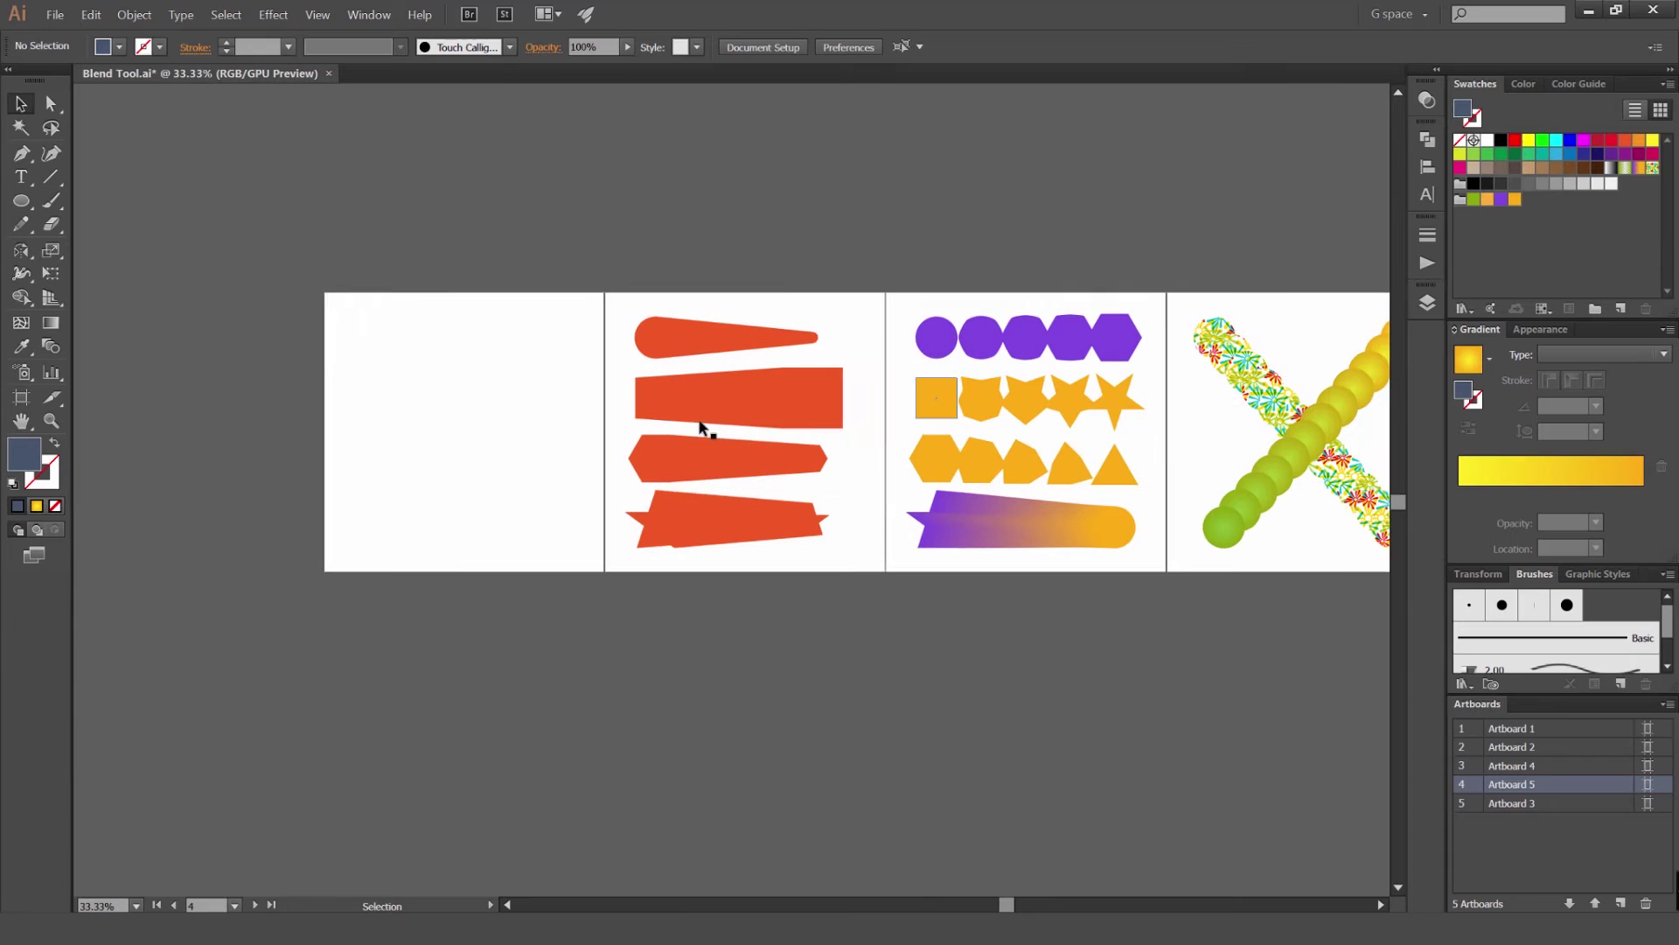
{"action": "scroll", "coordinate": [468, 407], "scroll_direction": "up", "scroll_amount": 2}
{"action": "key", "text": "l"}
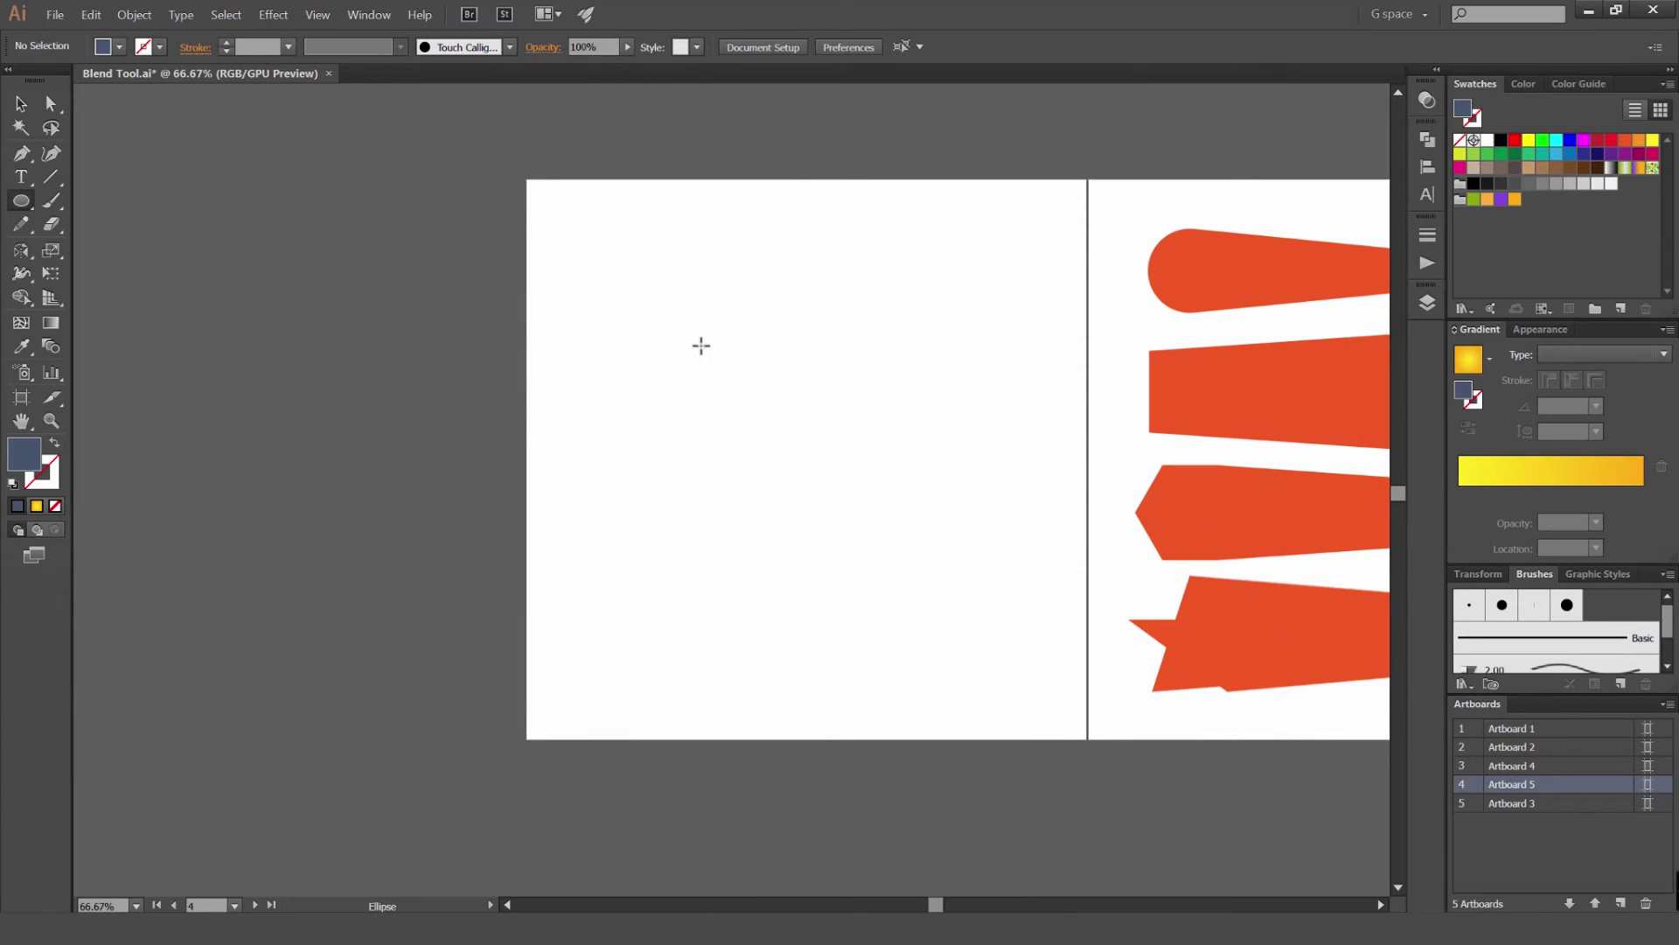
{"action": "scroll", "coordinate": [753, 353], "scroll_direction": "up", "scroll_amount": 2}
{"action": "scroll", "coordinate": [627, 374], "scroll_direction": "left", "scroll_amount": 1}
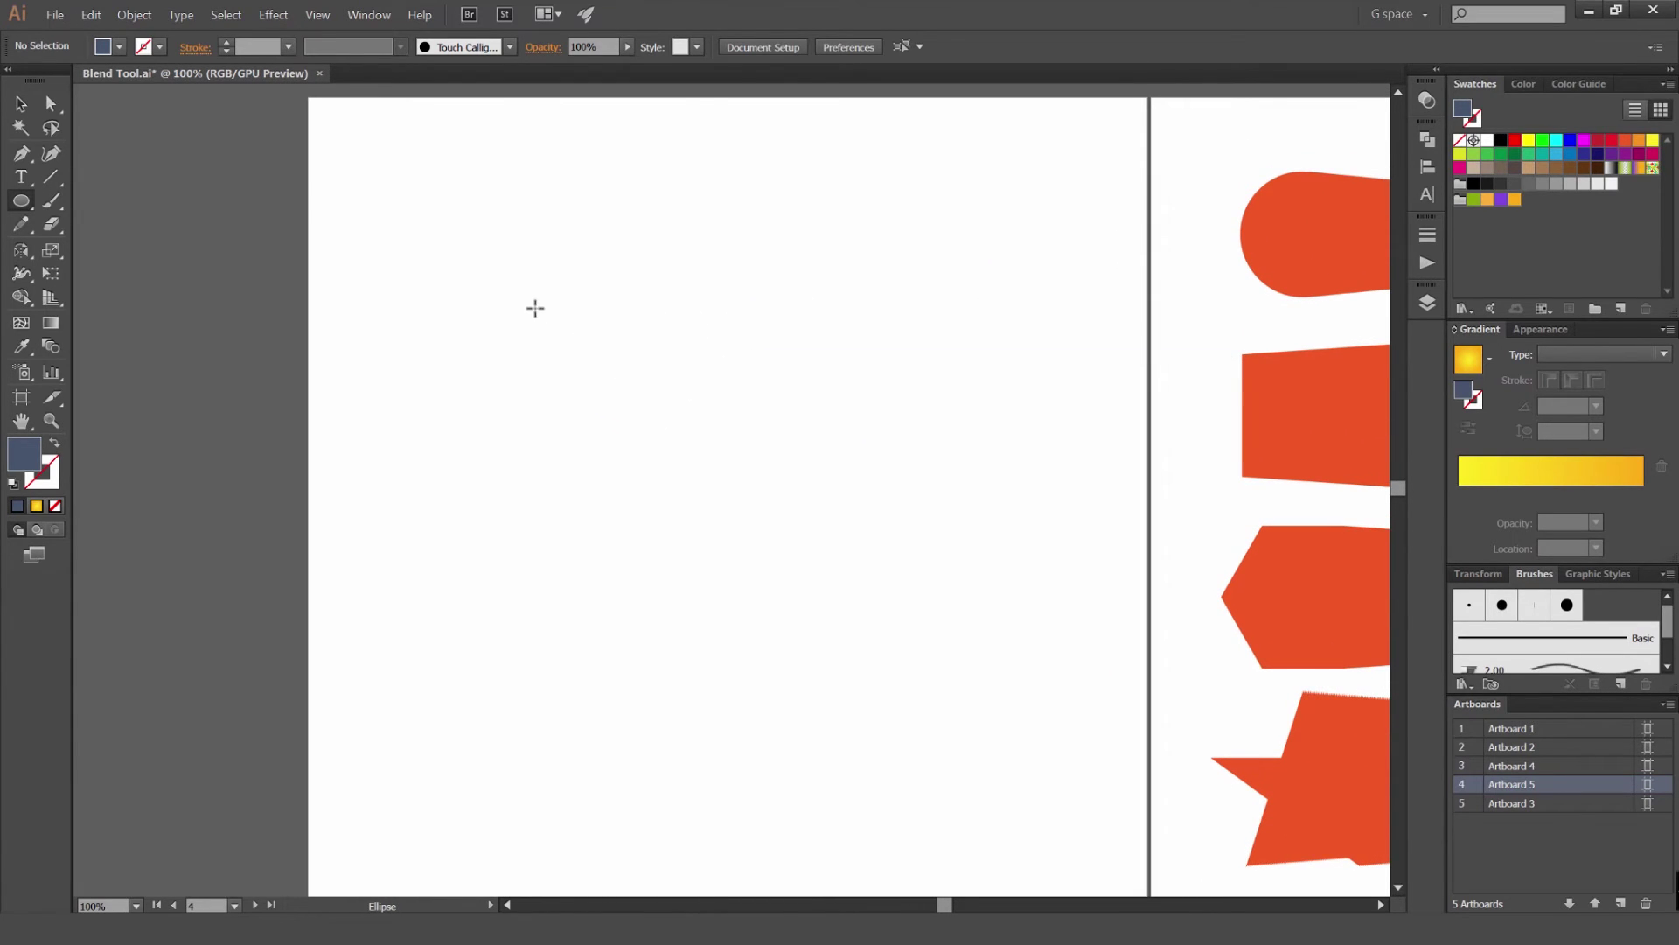
{"action": "left_click_drag", "start_coordinate": [536, 307], "coordinate": [684, 456]}
{"action": "key", "text": "v"}
{"action": "left_click", "coordinate": [728, 448]}
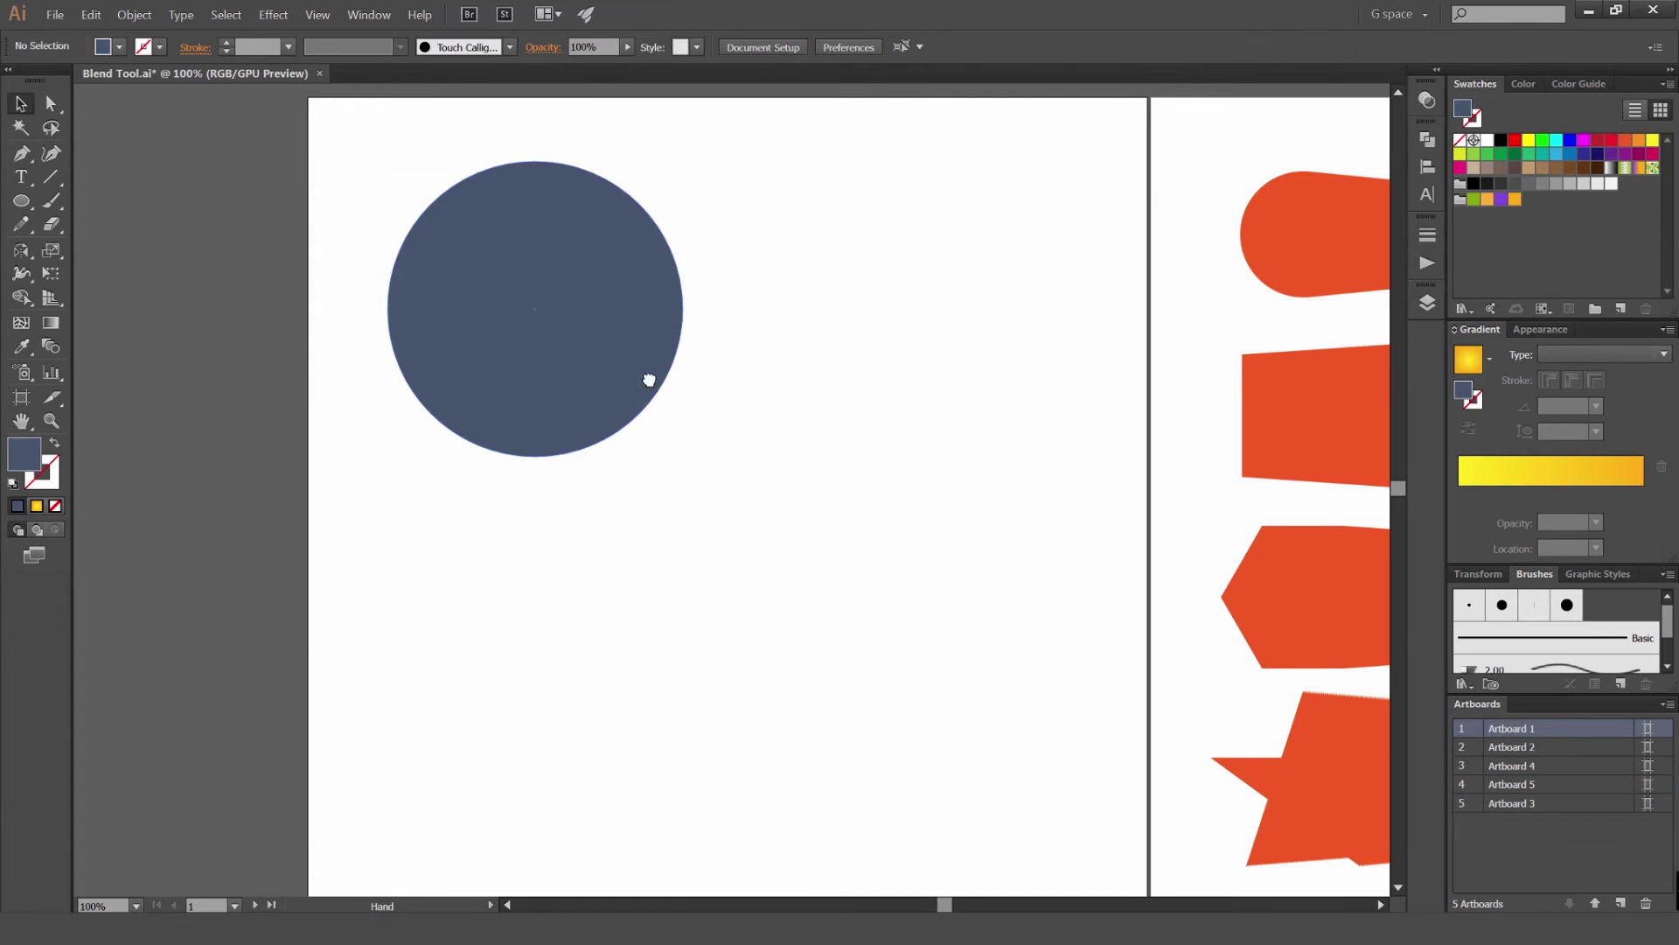
Swap the circle's fill and stroke, leaving a 1 pt slate-blue outline without fill, and clear the selection
{"action": "left_click_drag", "start_coordinate": [648, 379], "coordinate": [624, 330]}
{"action": "left_click", "coordinate": [583, 291]}
{"action": "key", "text": "shift+x"}
{"action": "left_click_drag", "start_coordinate": [733, 155], "coordinate": [549, 229]}
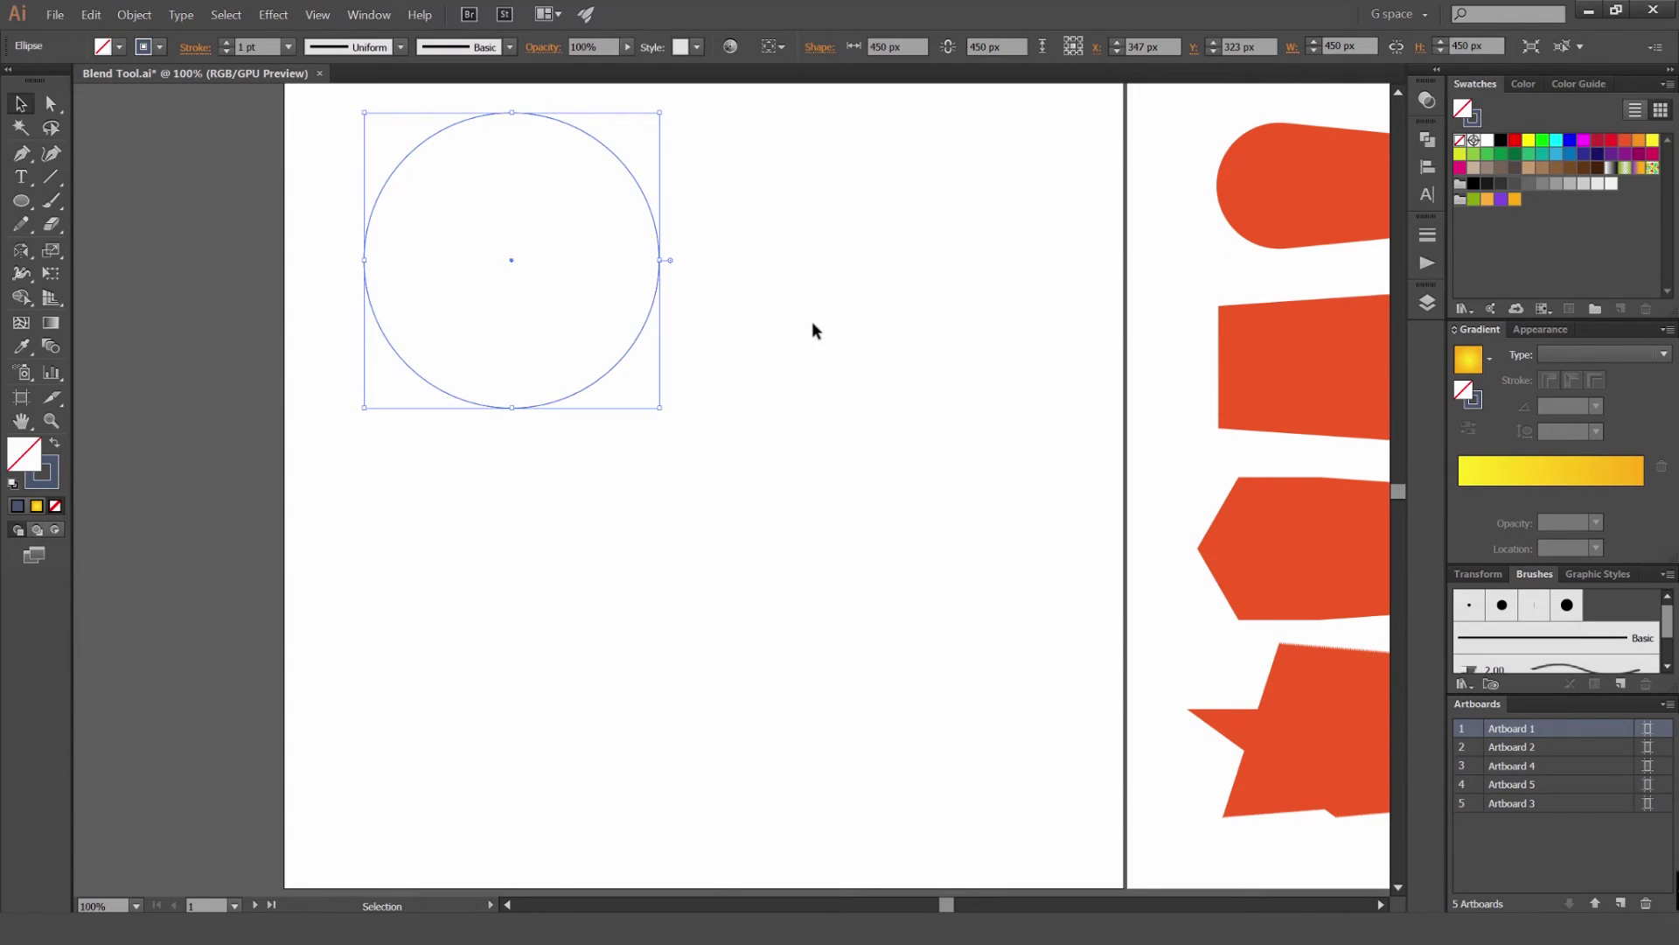
{"action": "left_click_drag", "start_coordinate": [814, 330], "coordinate": [717, 262]}
{"action": "left_click", "coordinate": [763, 362]}
Move the purple star to orange circle blend from the third artboard to the first artboard, below the outlined circle
{"action": "scroll", "coordinate": [763, 362], "scroll_direction": "down", "scroll_amount": 1}
{"action": "key", "text": "l"}
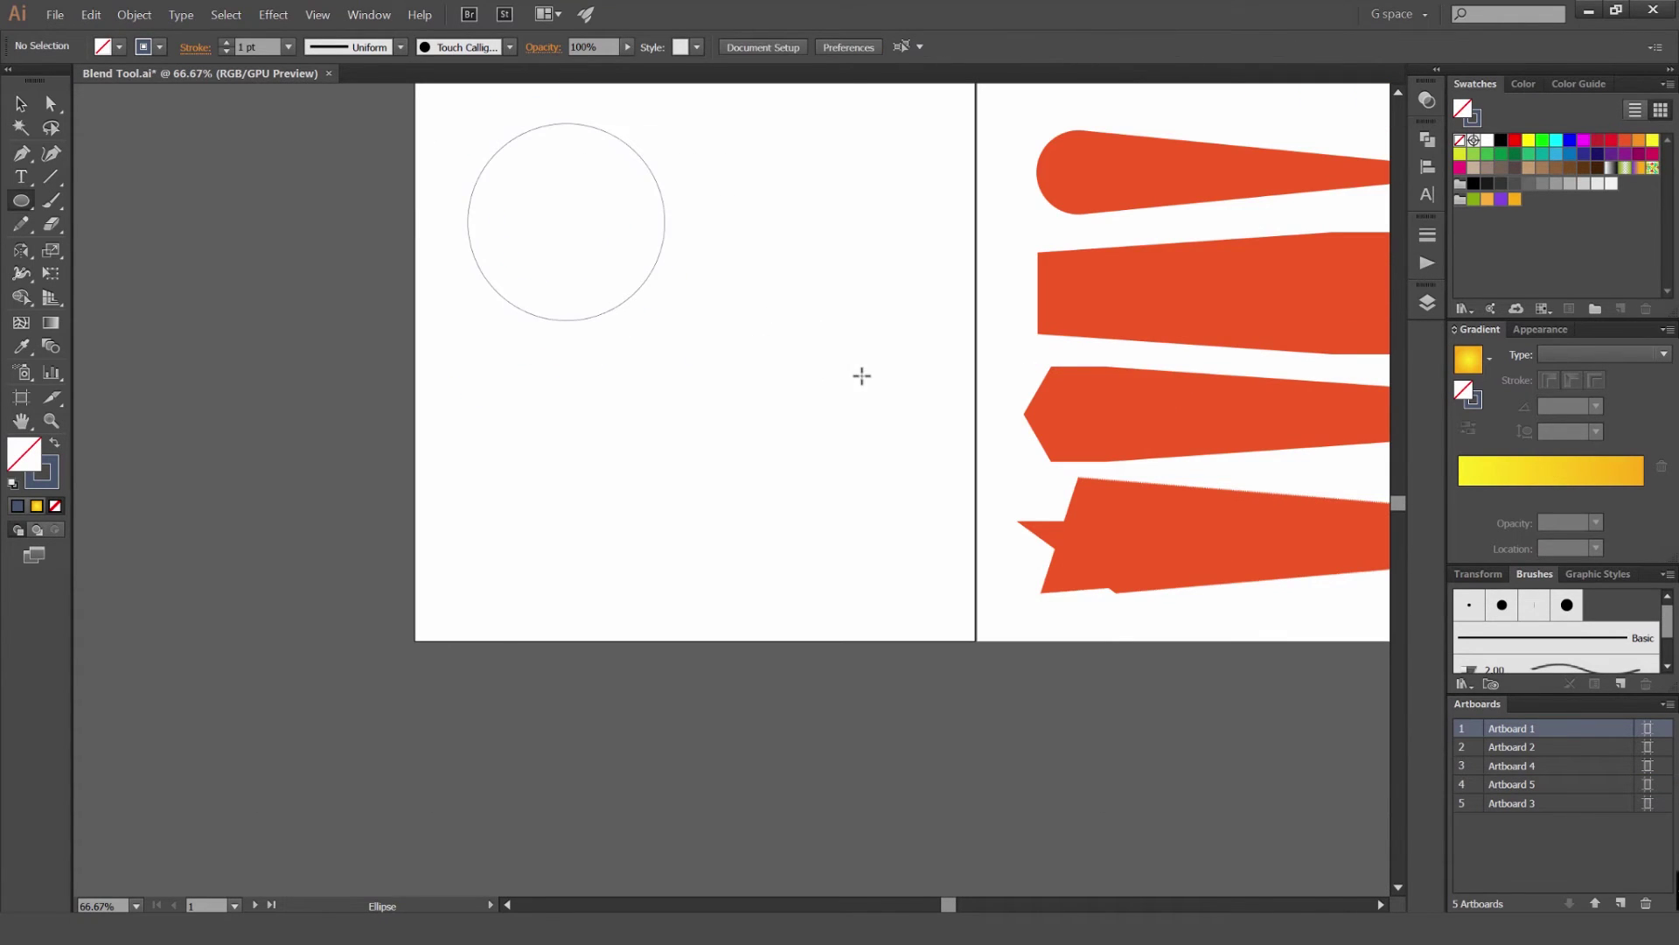
{"action": "key", "text": "v"}
{"action": "scroll", "coordinate": [994, 363], "scroll_direction": "right", "scroll_amount": 5}
{"action": "scroll", "coordinate": [1109, 368], "scroll_direction": "down", "scroll_amount": 1}
{"action": "left_click_drag", "start_coordinate": [1094, 371], "coordinate": [1062, 342]}
{"action": "left_click_drag", "start_coordinate": [1214, 481], "coordinate": [356, 431]}
{"action": "left_click_drag", "start_coordinate": [305, 426], "coordinate": [523, 391]}
{"action": "scroll", "coordinate": [521, 388], "scroll_direction": "up", "scroll_amount": 2}
{"action": "left_click_drag", "start_coordinate": [689, 271], "coordinate": [738, 434]}
{"action": "left_click_drag", "start_coordinate": [986, 436], "coordinate": [587, 691]}
{"action": "left_click_drag", "start_coordinate": [761, 356], "coordinate": [793, 363]}
{"action": "left_click_drag", "start_coordinate": [849, 390], "coordinate": [653, 678]}
{"action": "scroll", "coordinate": [565, 645], "scroll_direction": "up", "scroll_amount": 1}
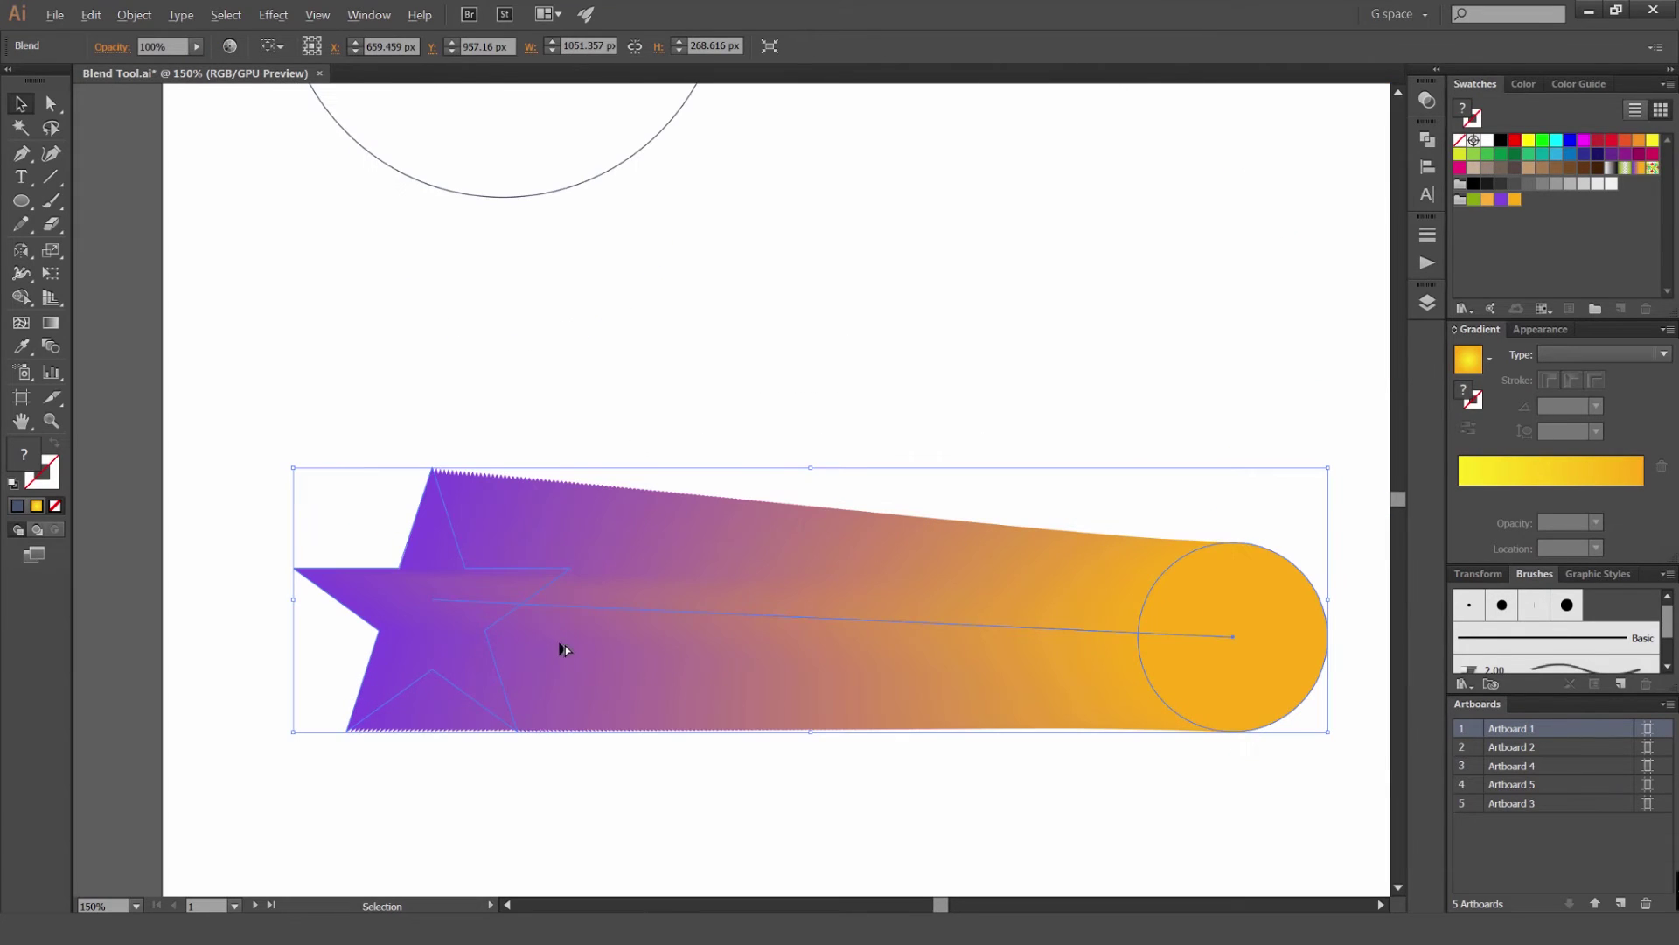
{"action": "left_click", "coordinate": [672, 430]}
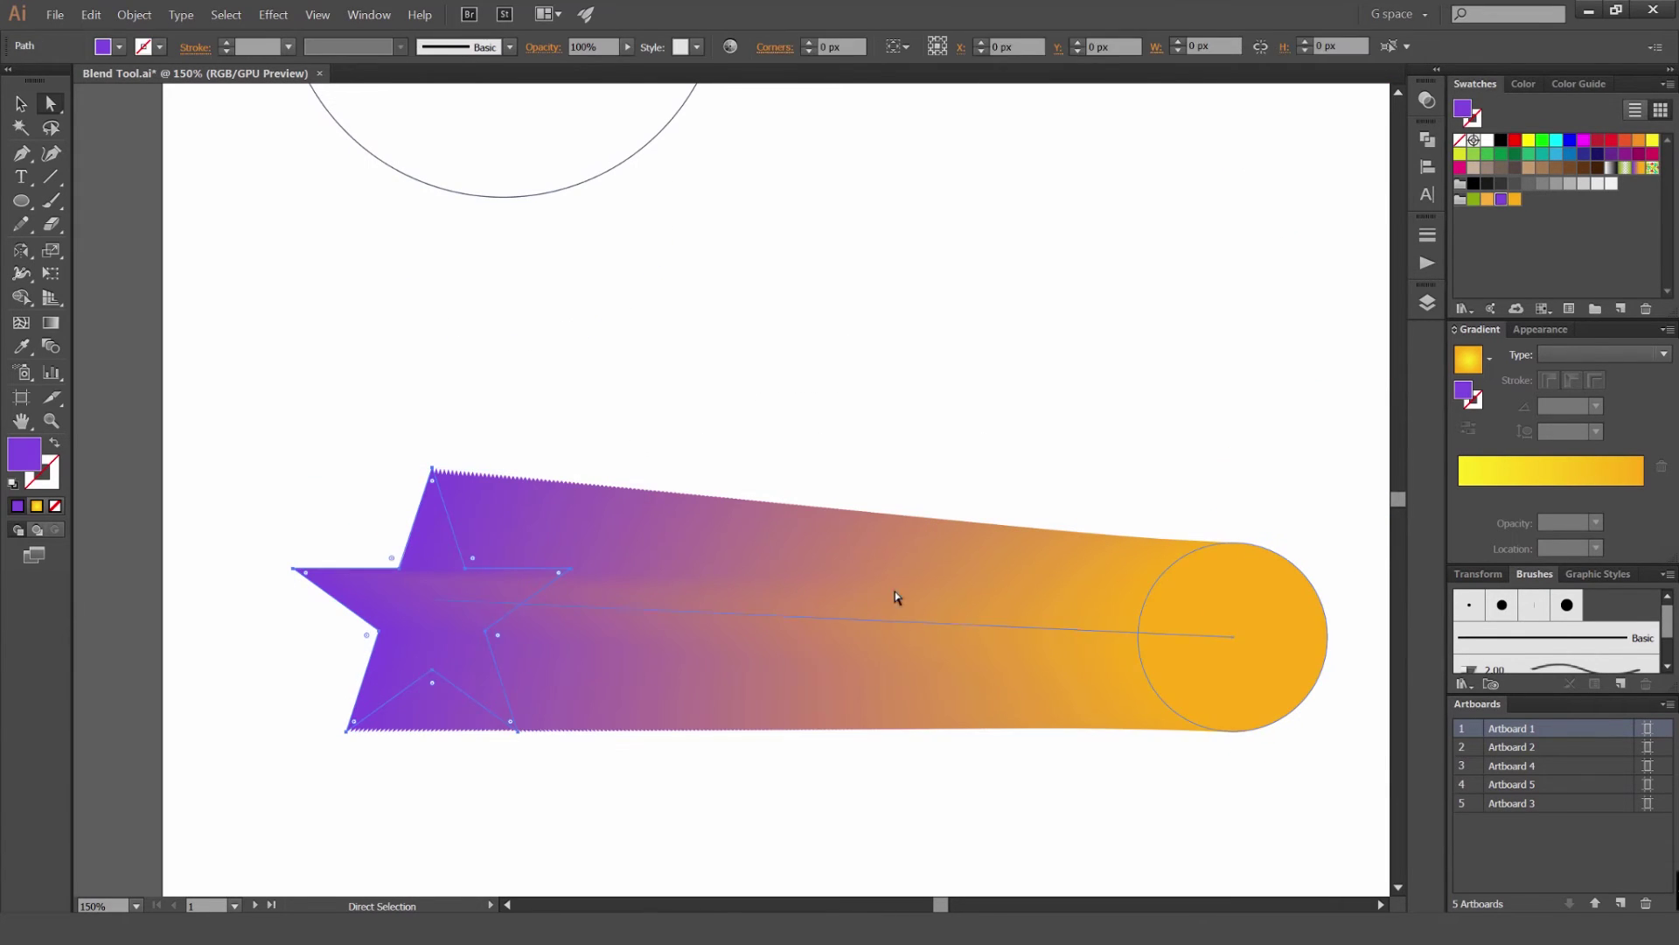
{"action": "left_click", "coordinate": [1207, 644]}
{"action": "left_click", "coordinate": [540, 589]}
{"action": "left_click", "coordinate": [794, 399]}
{"action": "left_click", "coordinate": [604, 645]}
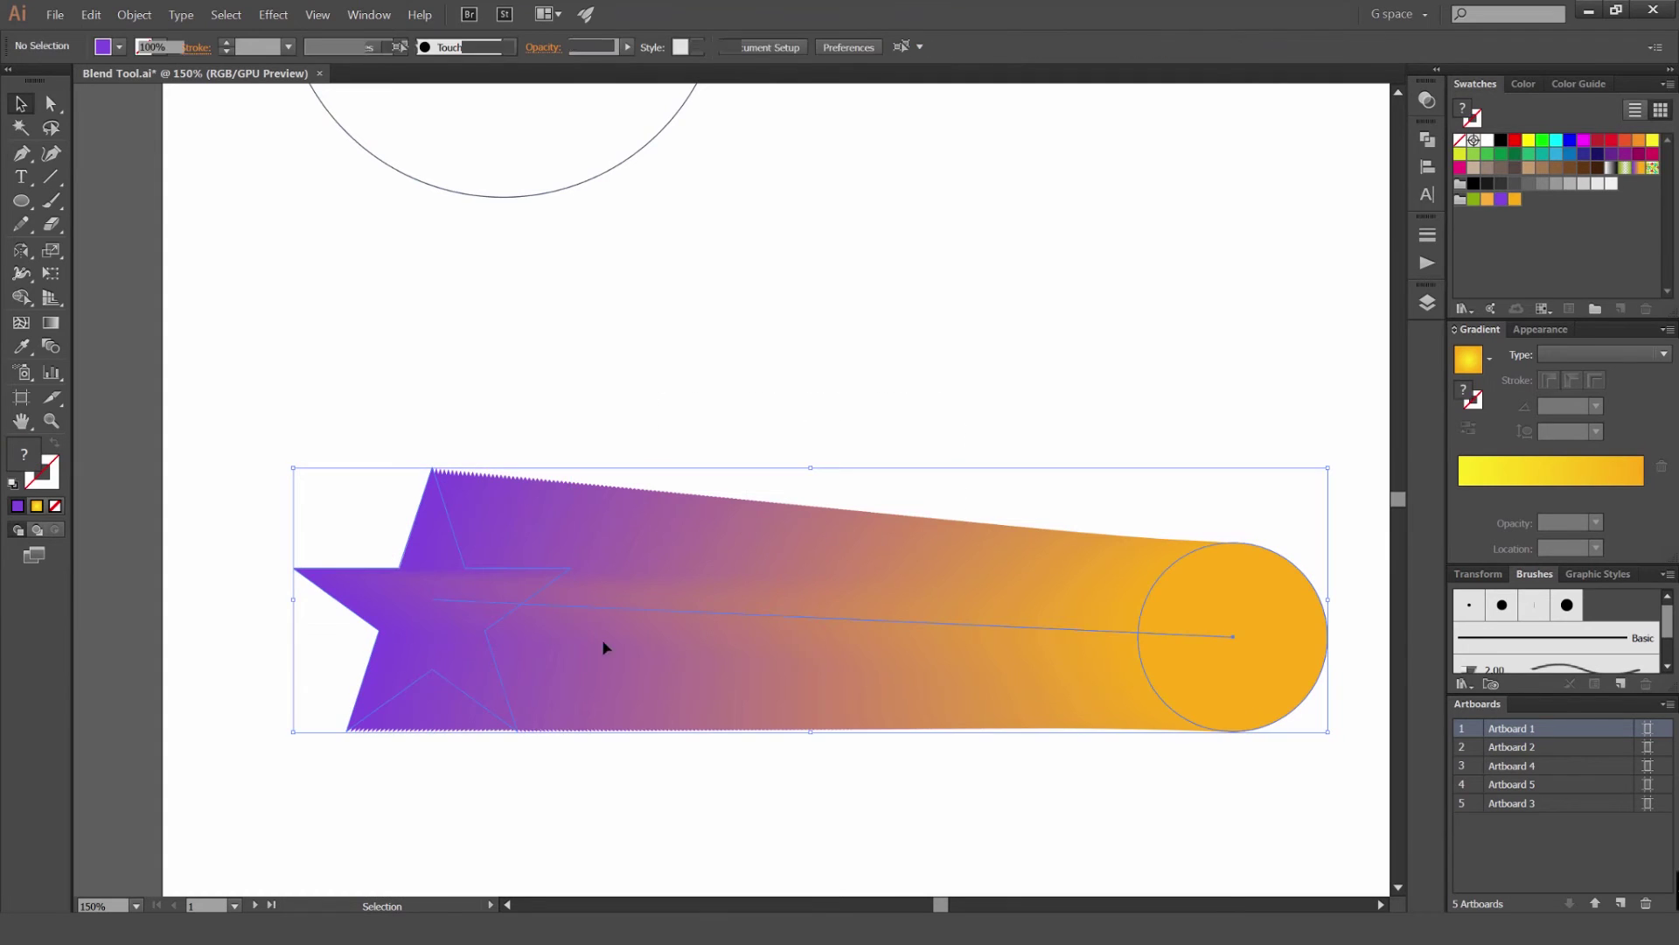
Move the outlined circle slightly to the right so it sits above the middle of the star-to-circle blend
{"action": "left_click_drag", "start_coordinate": [705, 321], "coordinate": [675, 389]}
{"action": "scroll", "coordinate": [677, 392], "scroll_direction": "down", "scroll_amount": 1}
{"action": "left_click_drag", "start_coordinate": [650, 224], "coordinate": [835, 396]}
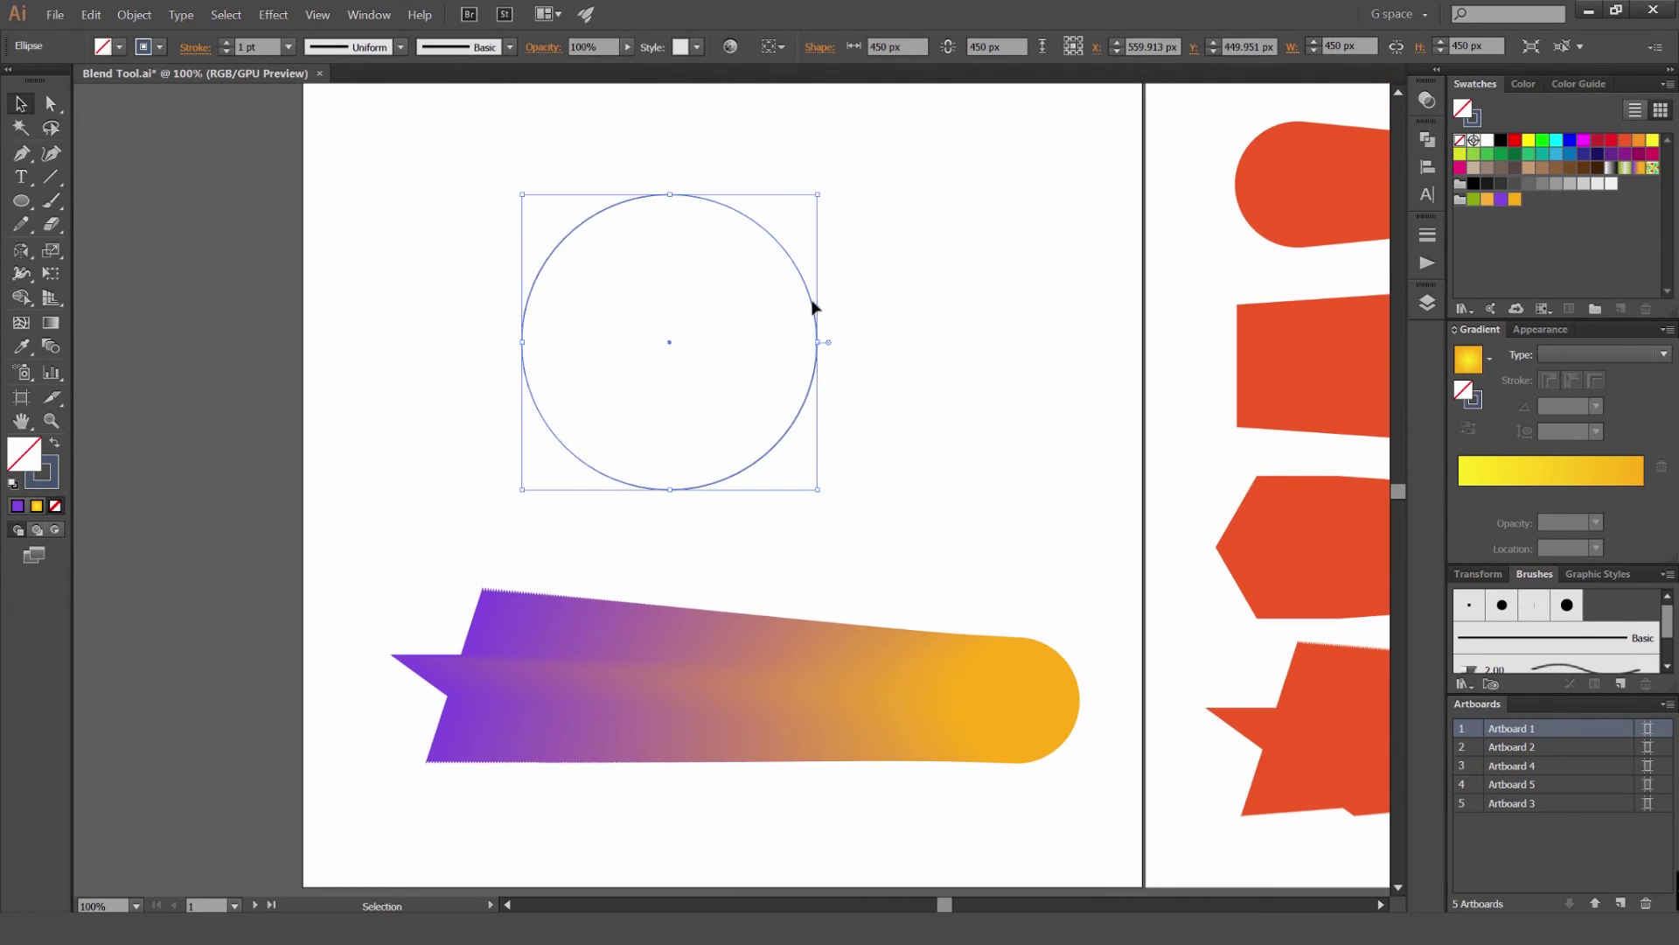
{"action": "left_click_drag", "start_coordinate": [814, 307], "coordinate": [860, 304]}
Replace the blend's straight spine with the outlined circle and move the resulting blend down and slightly left on the first artboard
{"action": "left_click_drag", "start_coordinate": [994, 293], "coordinate": [590, 736]}
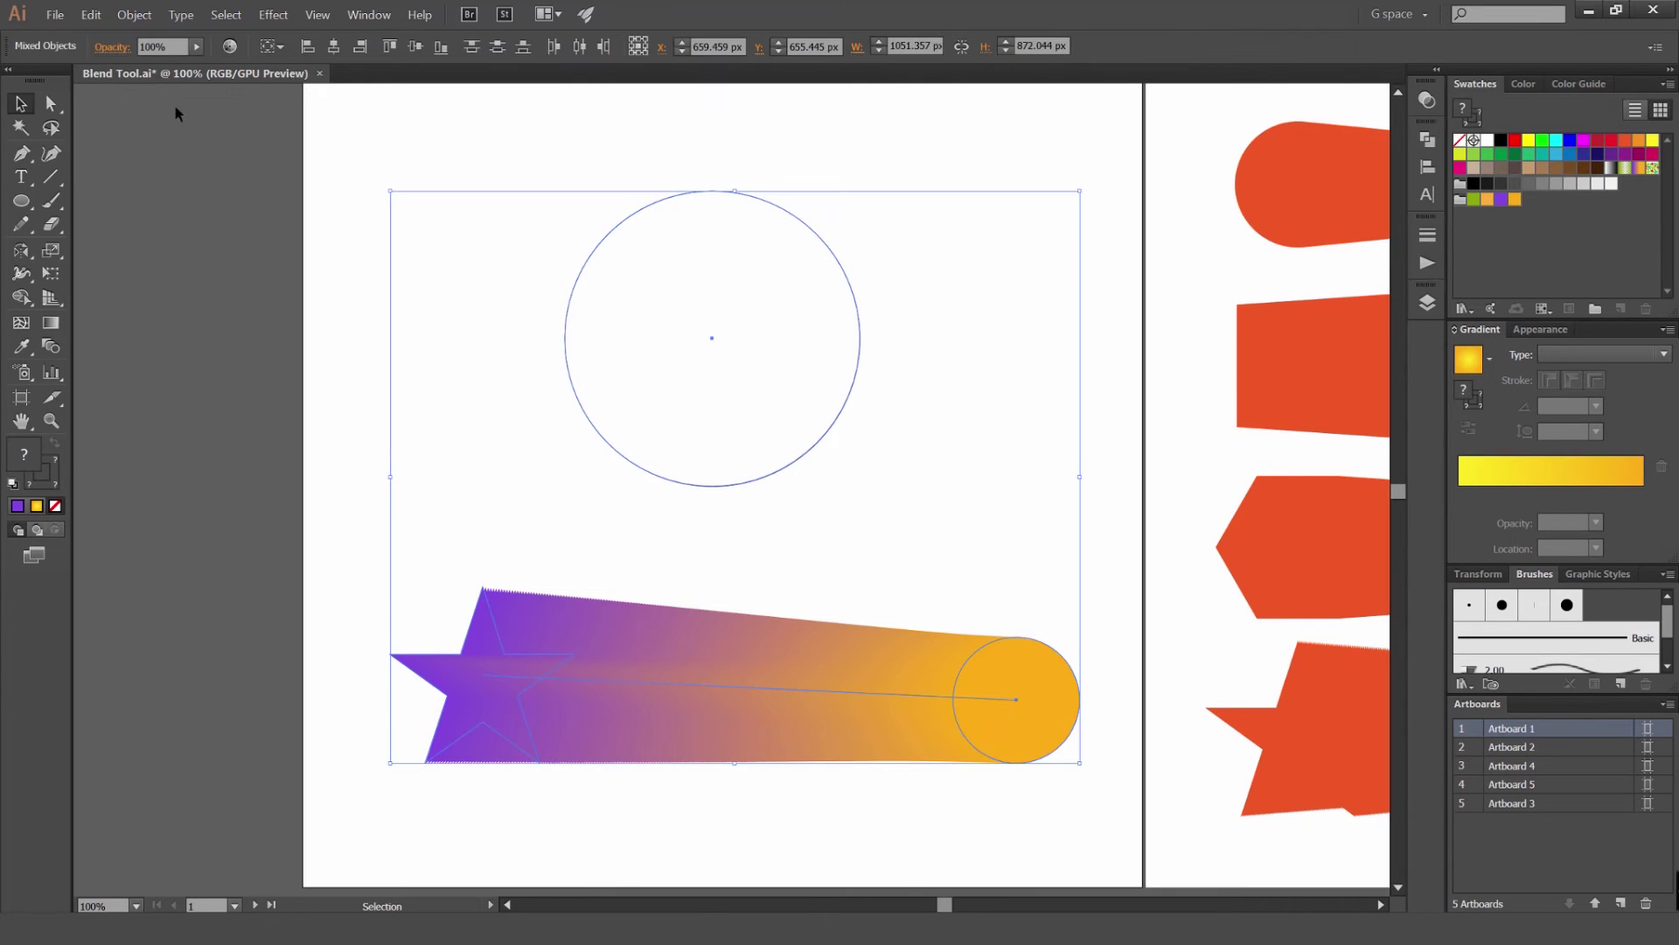
{"action": "left_click", "coordinate": [134, 15]}
{"action": "mouse_move", "coordinate": [170, 355]}
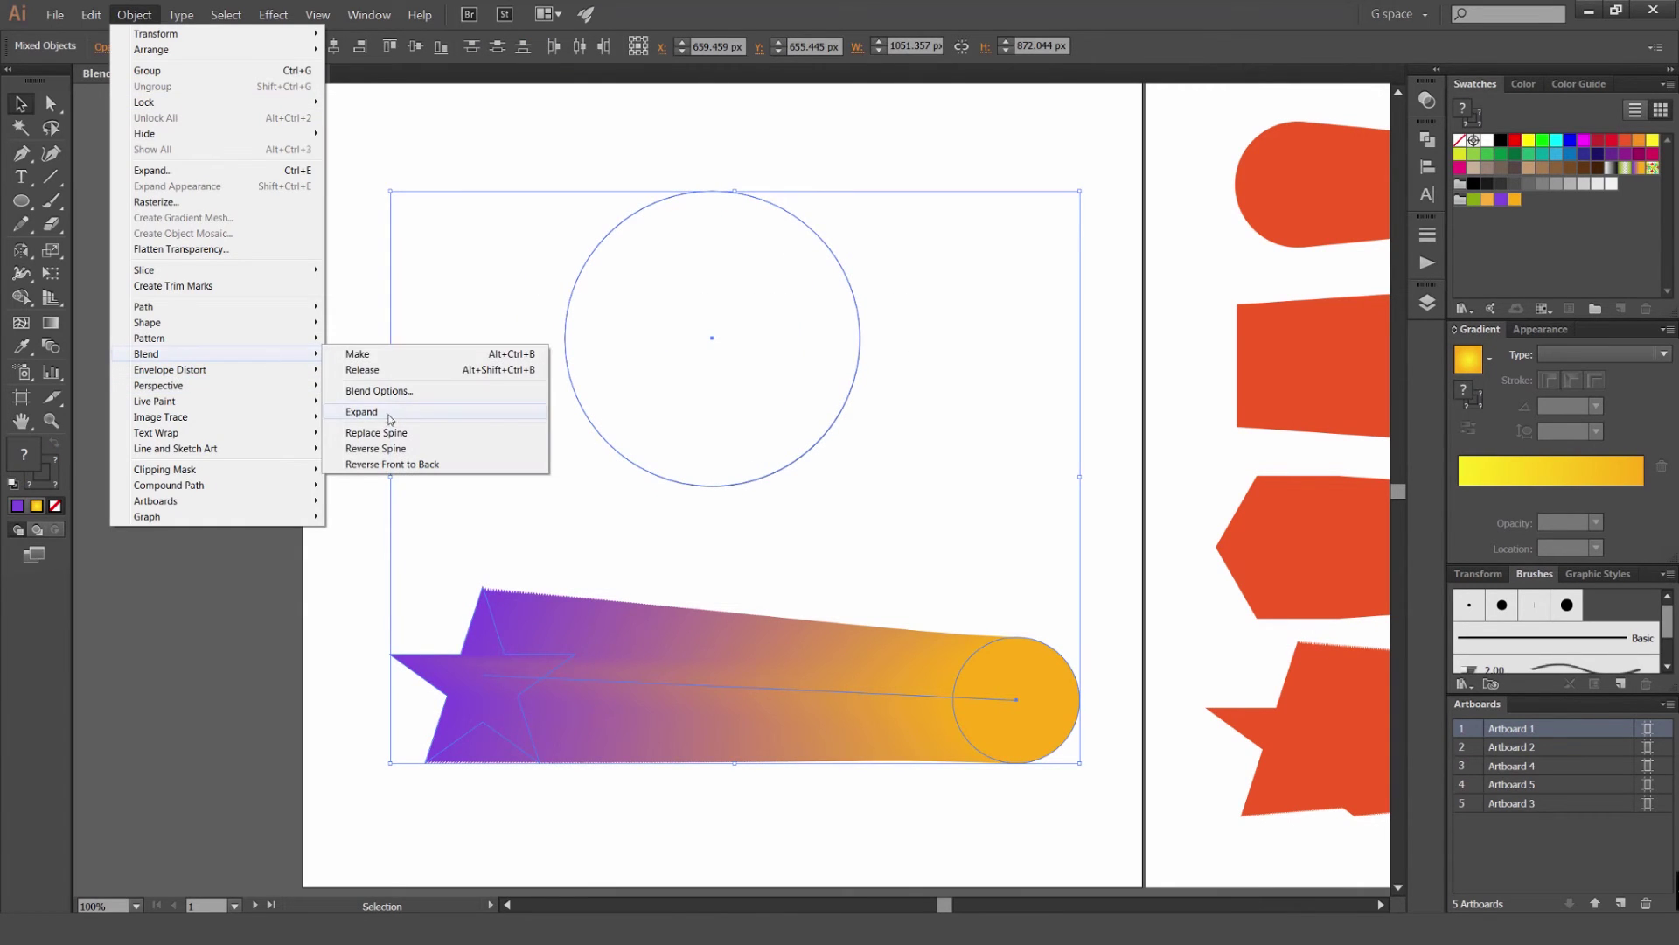
{"action": "left_click", "coordinate": [387, 434]}
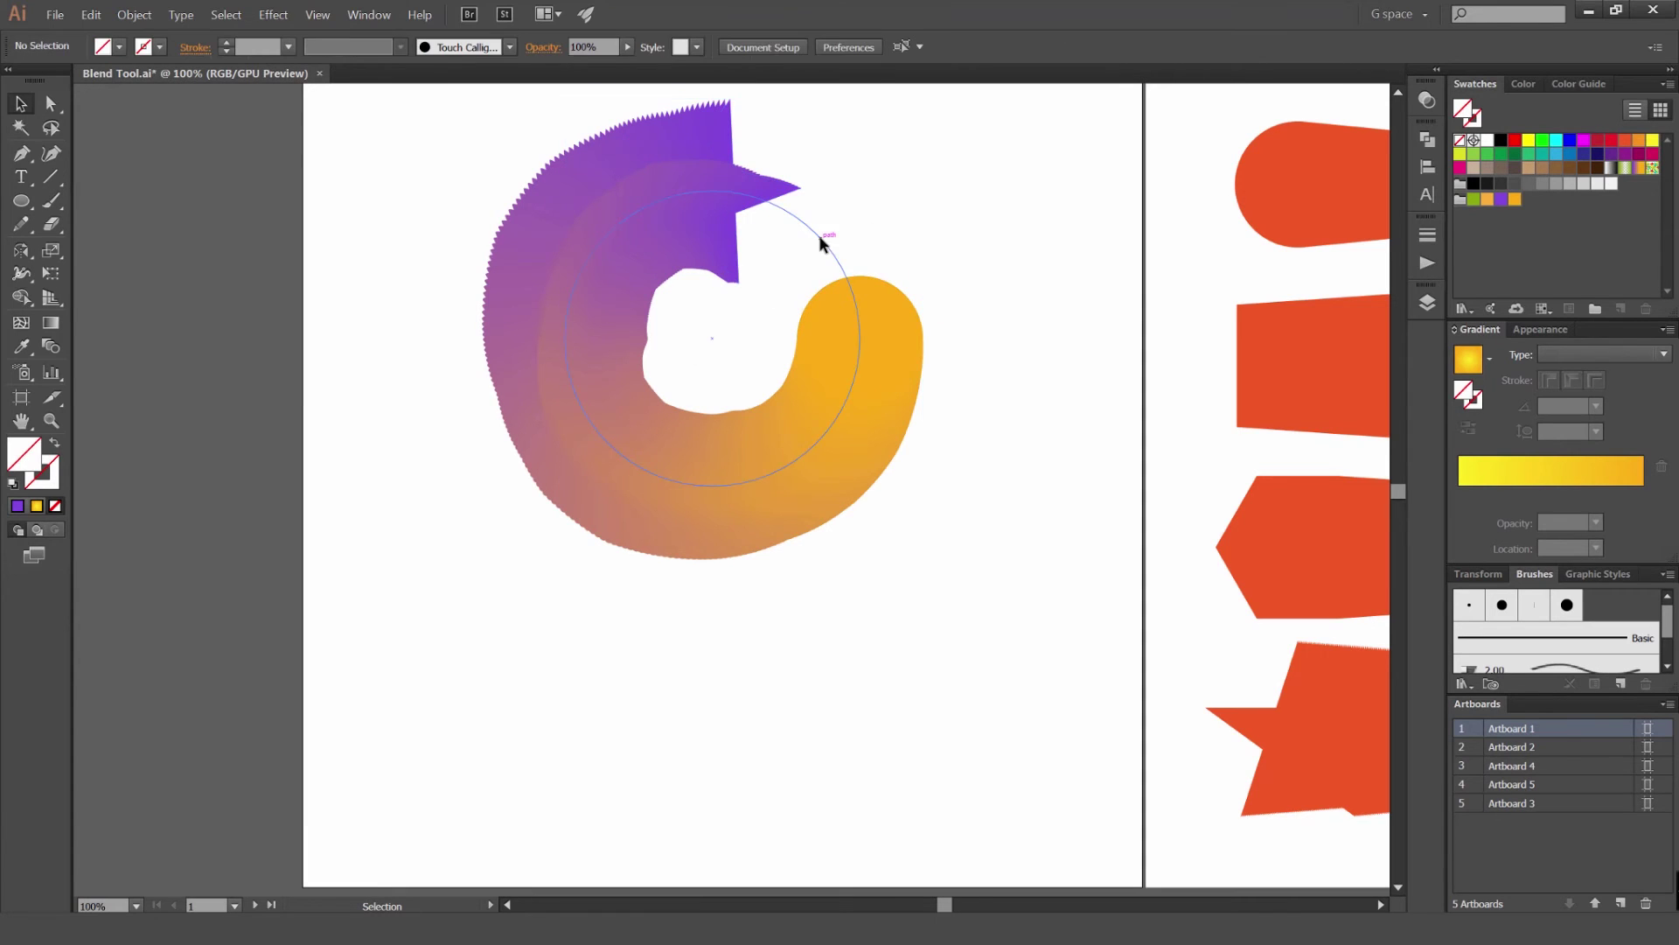
{"action": "left_click_drag", "start_coordinate": [821, 237], "coordinate": [791, 337]}
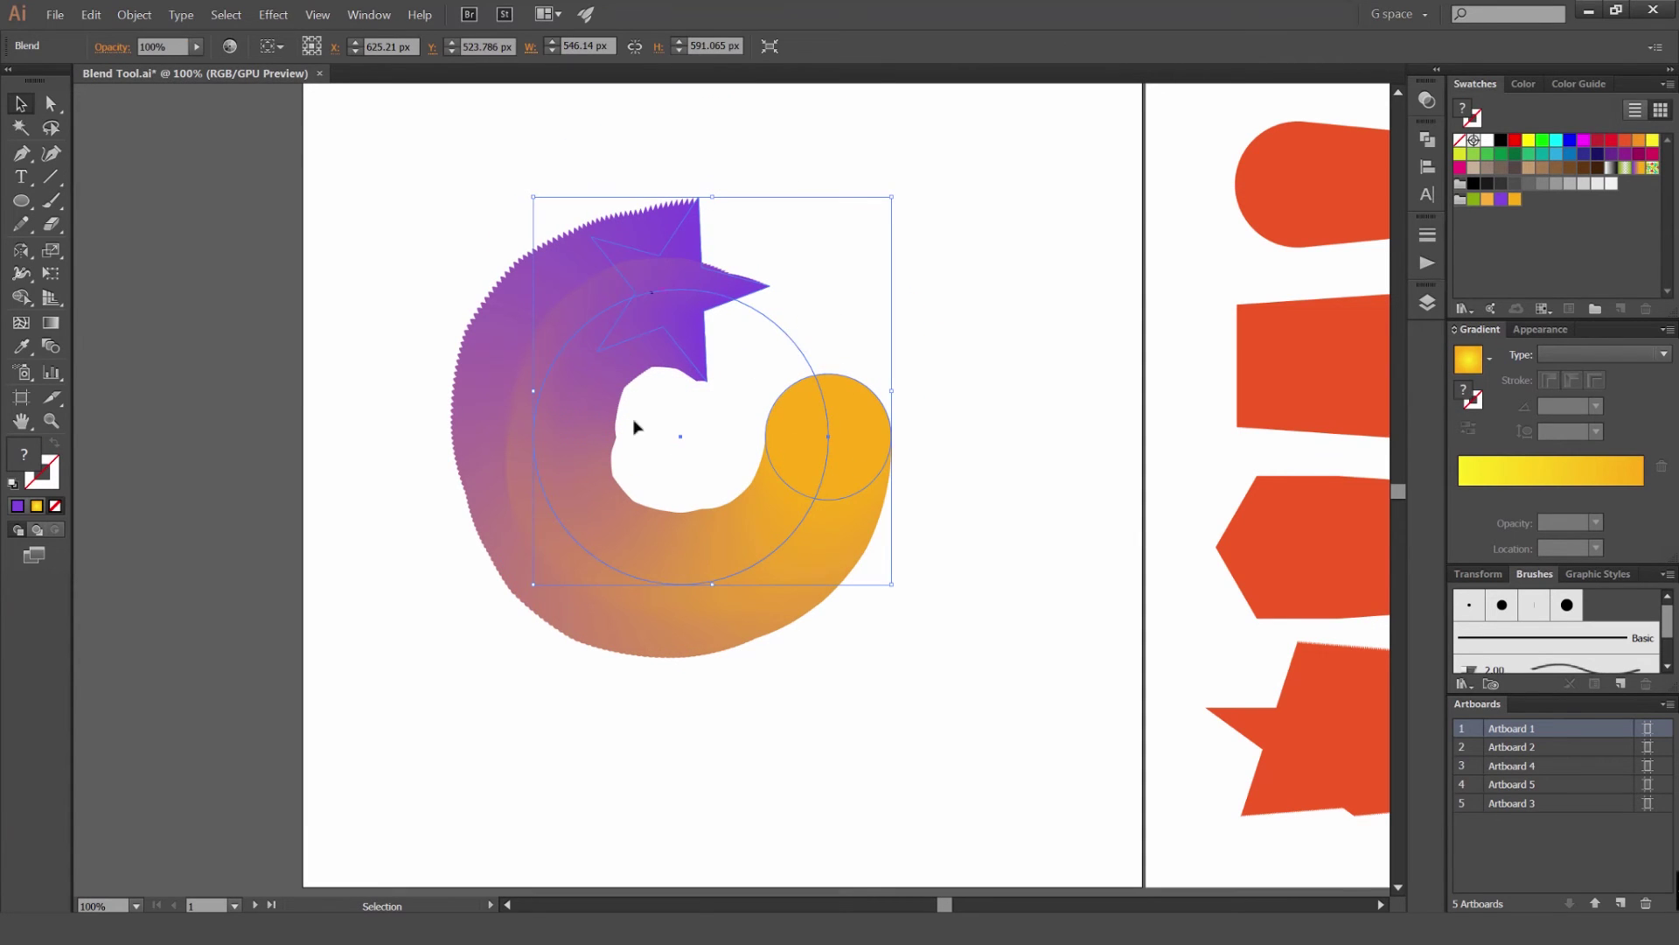
Inspect the circular spine, try moving the whole blend down and to the left, and undo that move
{"action": "left_click", "coordinate": [784, 327]}
{"action": "left_click", "coordinate": [615, 461]}
{"action": "key", "text": "a"}
{"action": "left_click", "coordinate": [780, 324]}
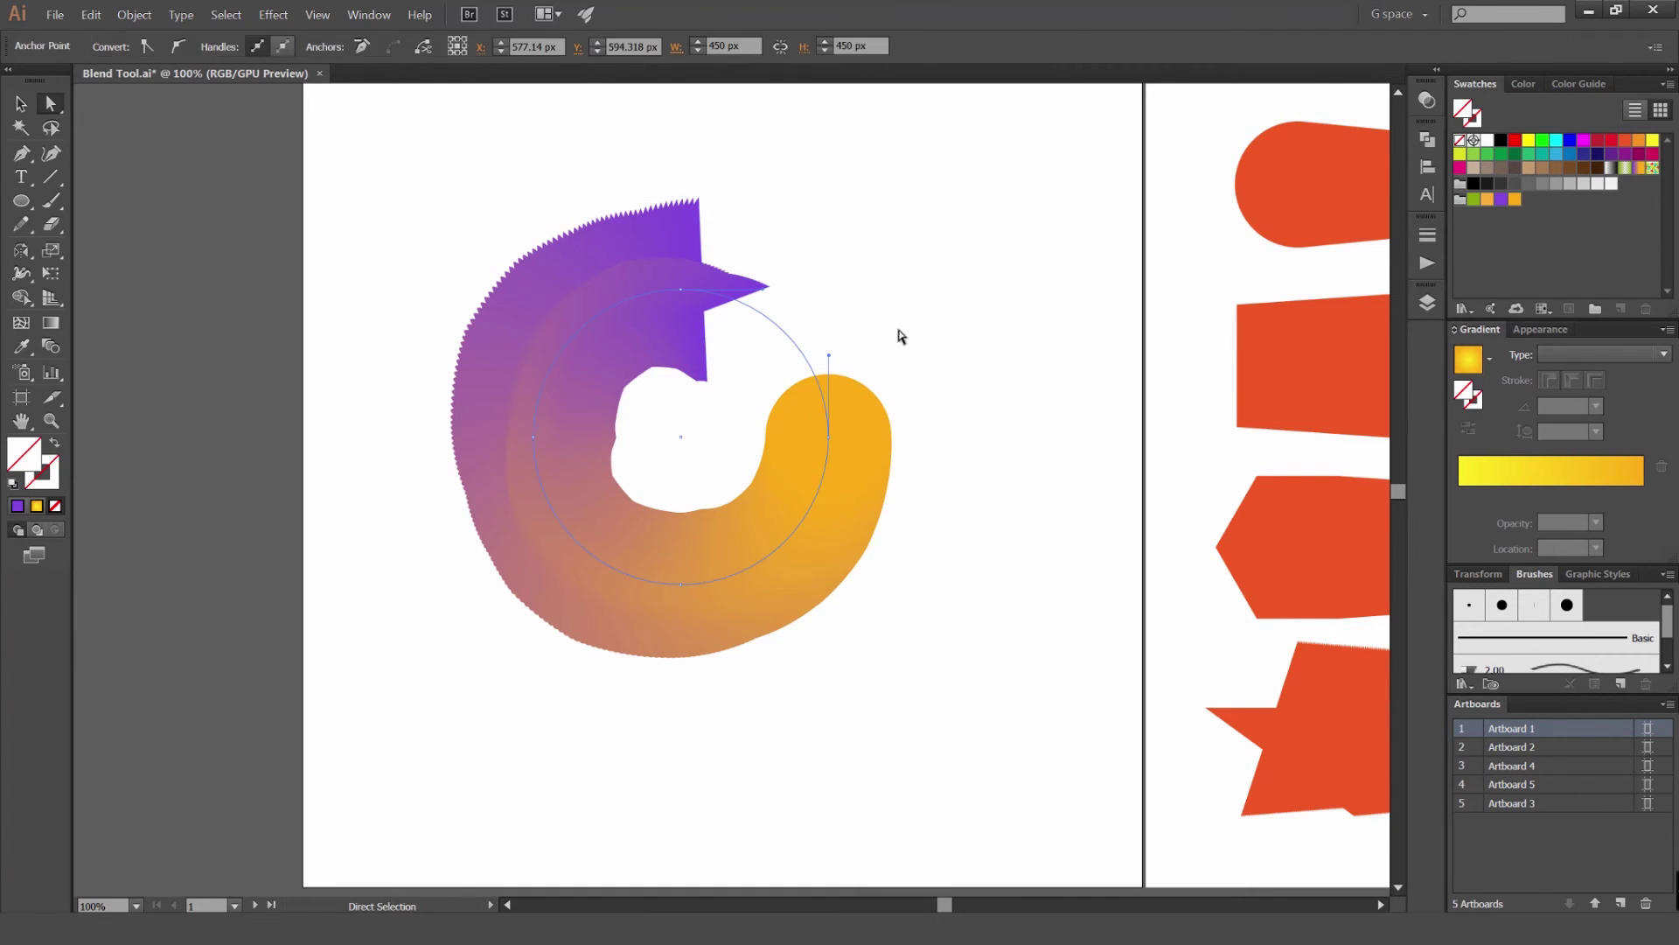
{"action": "left_click", "coordinate": [798, 338]}
{"action": "left_click_drag", "start_coordinate": [799, 414], "coordinate": [664, 559]}
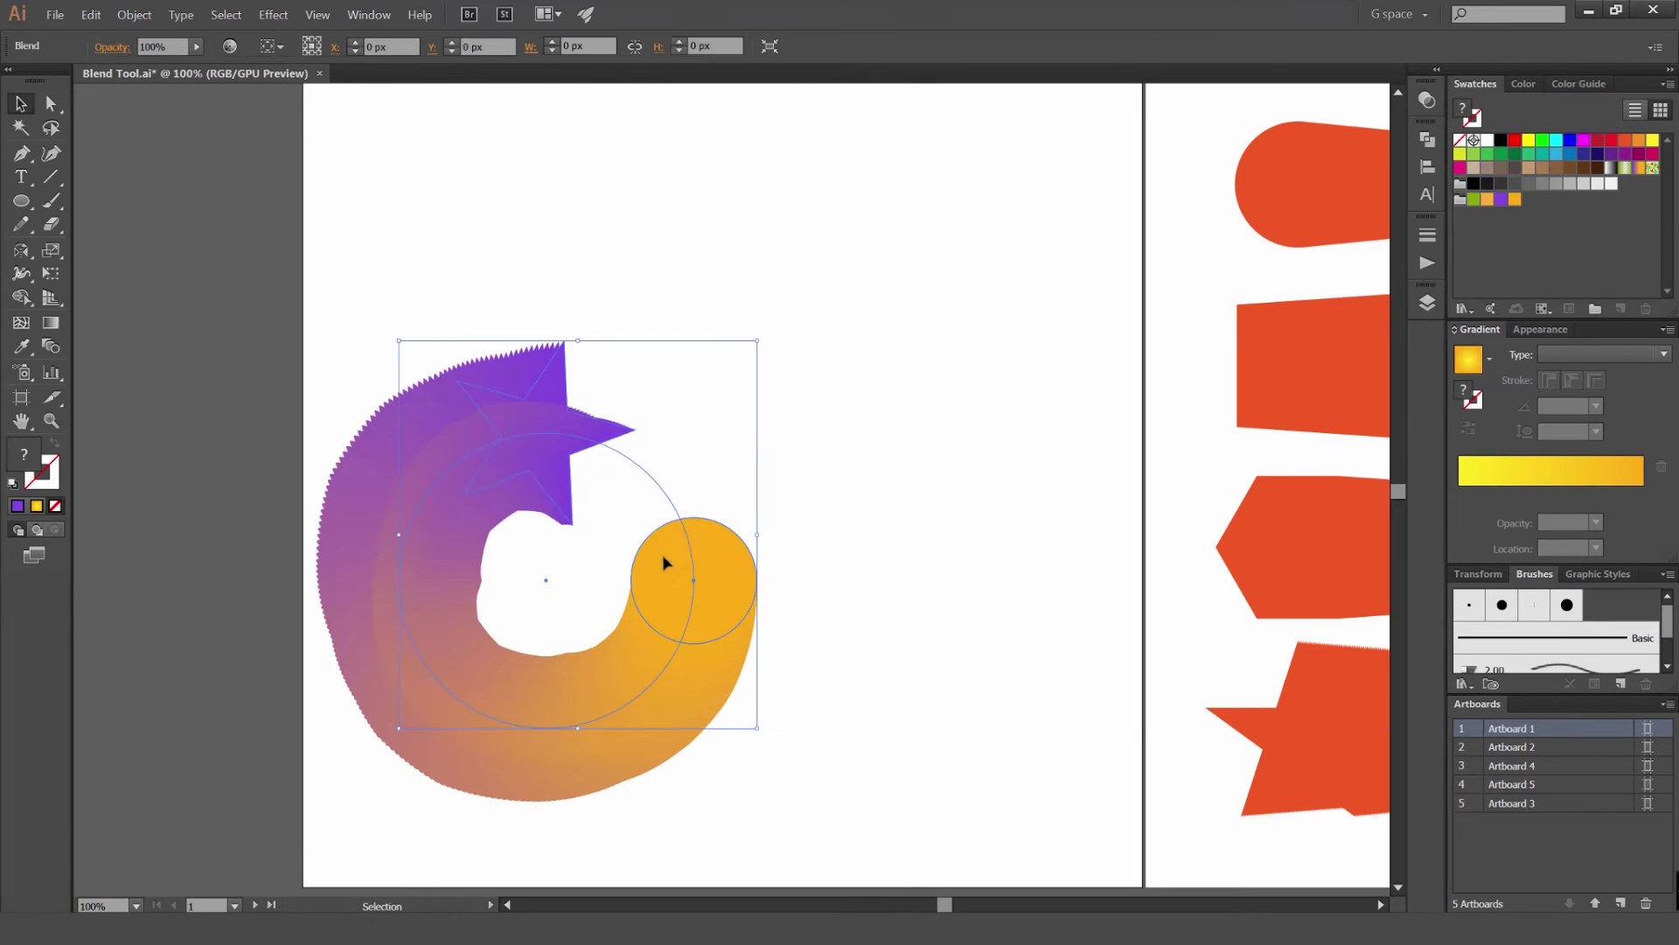
{"action": "key", "text": "ctrl+z"}
Add an anchor point on the lower-left arc of the circular spine and pull it outward, down and to the left
{"action": "key", "text": "p"}
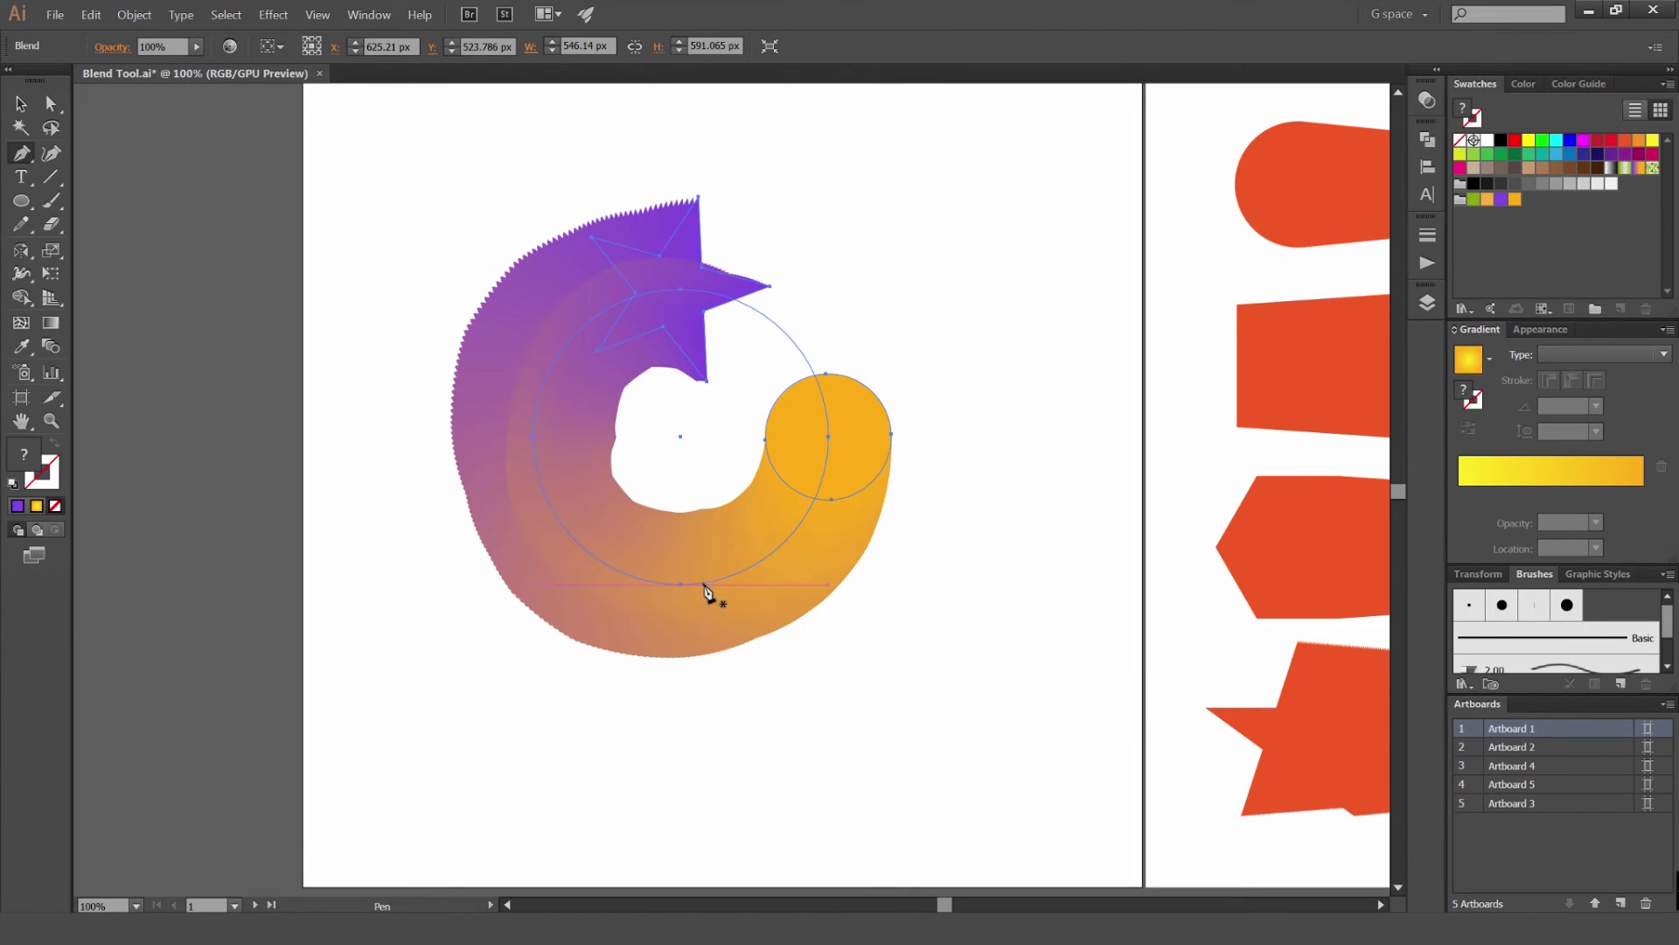
{"action": "left_click", "coordinate": [558, 521]}
{"action": "key", "text": "a"}
{"action": "left_click_drag", "start_coordinate": [558, 521], "coordinate": [461, 632]}
Pull the spine's bottom anchor down, its right anchor outward and its top anchor up and right, and clear the selection
{"action": "left_click_drag", "start_coordinate": [682, 585], "coordinate": [737, 725]}
{"action": "left_click_drag", "start_coordinate": [829, 437], "coordinate": [975, 489]}
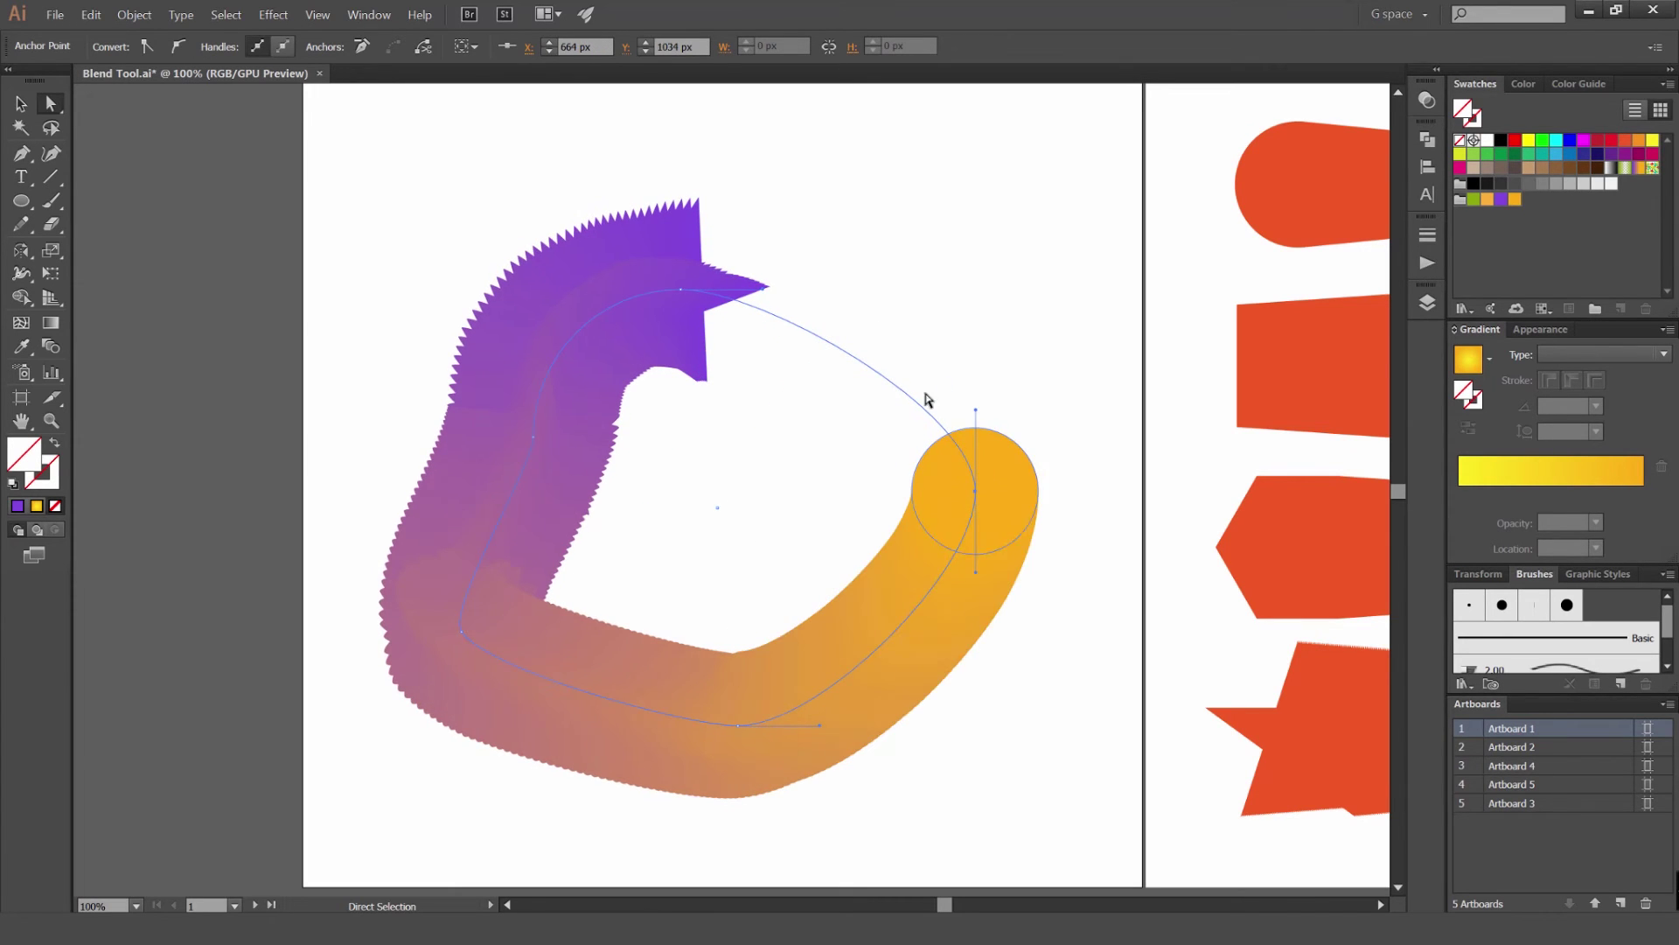
{"action": "left_click_drag", "start_coordinate": [683, 288], "coordinate": [777, 222]}
{"action": "left_click", "coordinate": [917, 316]}
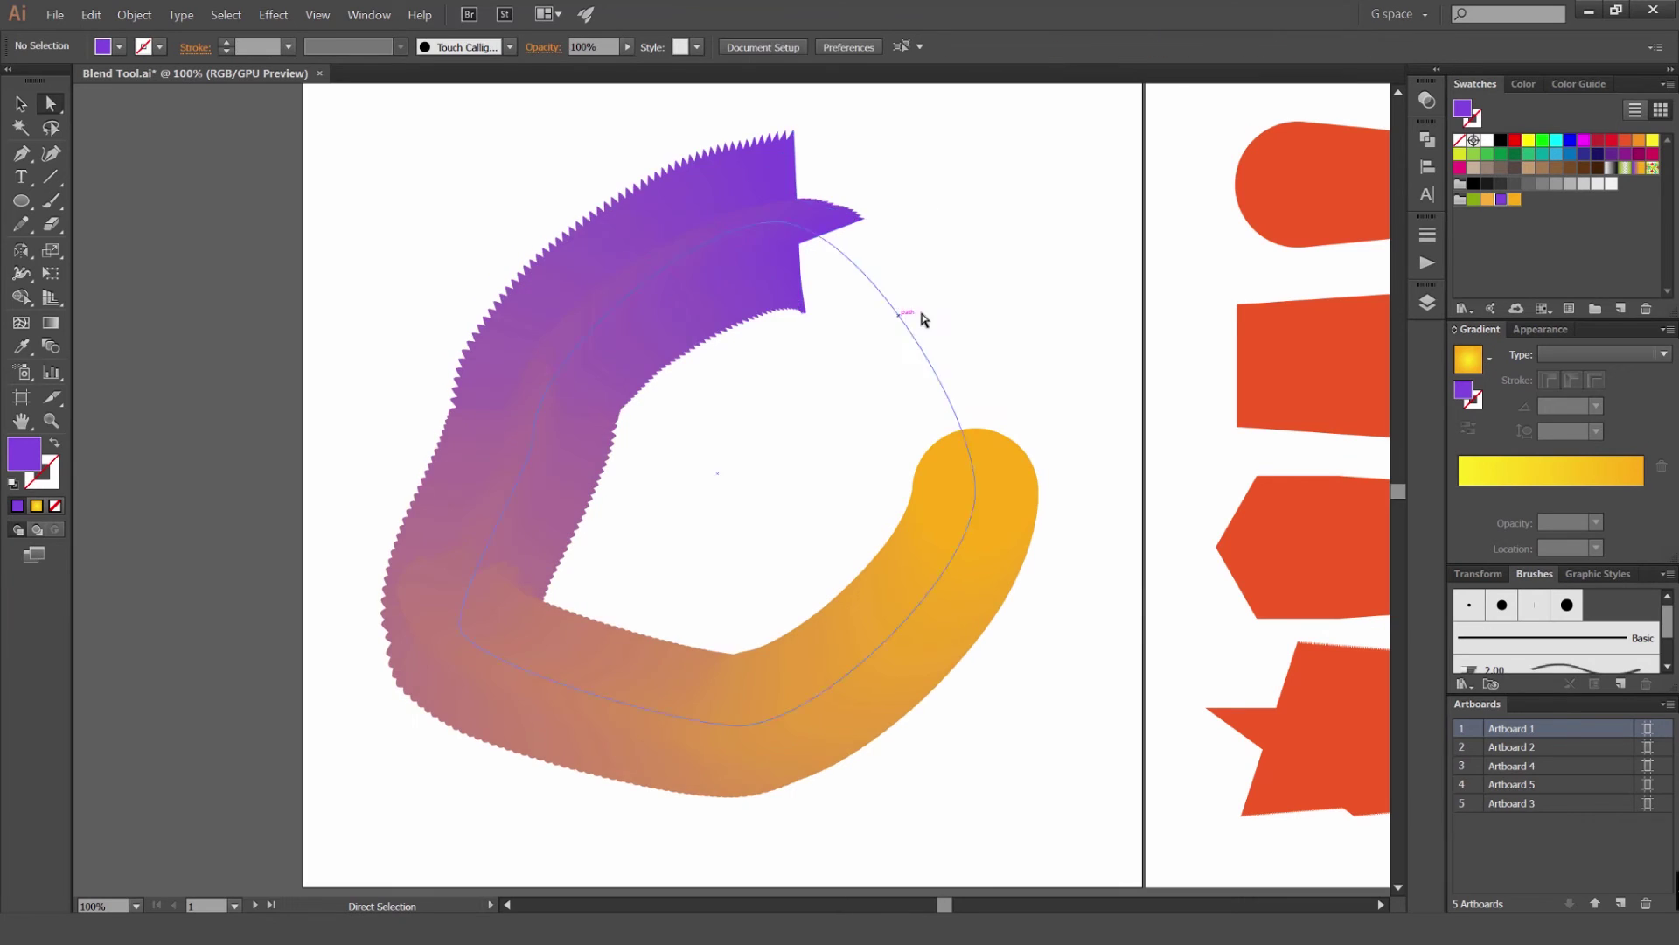
Examine how the purple-to-orange blend follows its reshaped spine, both deselected and selected
{"action": "scroll", "coordinate": [941, 313], "scroll_direction": "down", "scroll_amount": 3}
{"action": "key", "text": "alt+v"}
{"action": "left_click", "coordinate": [945, 330]}
{"action": "scroll", "coordinate": [945, 338], "scroll_direction": "up", "scroll_amount": 3}
{"action": "key", "text": "v"}
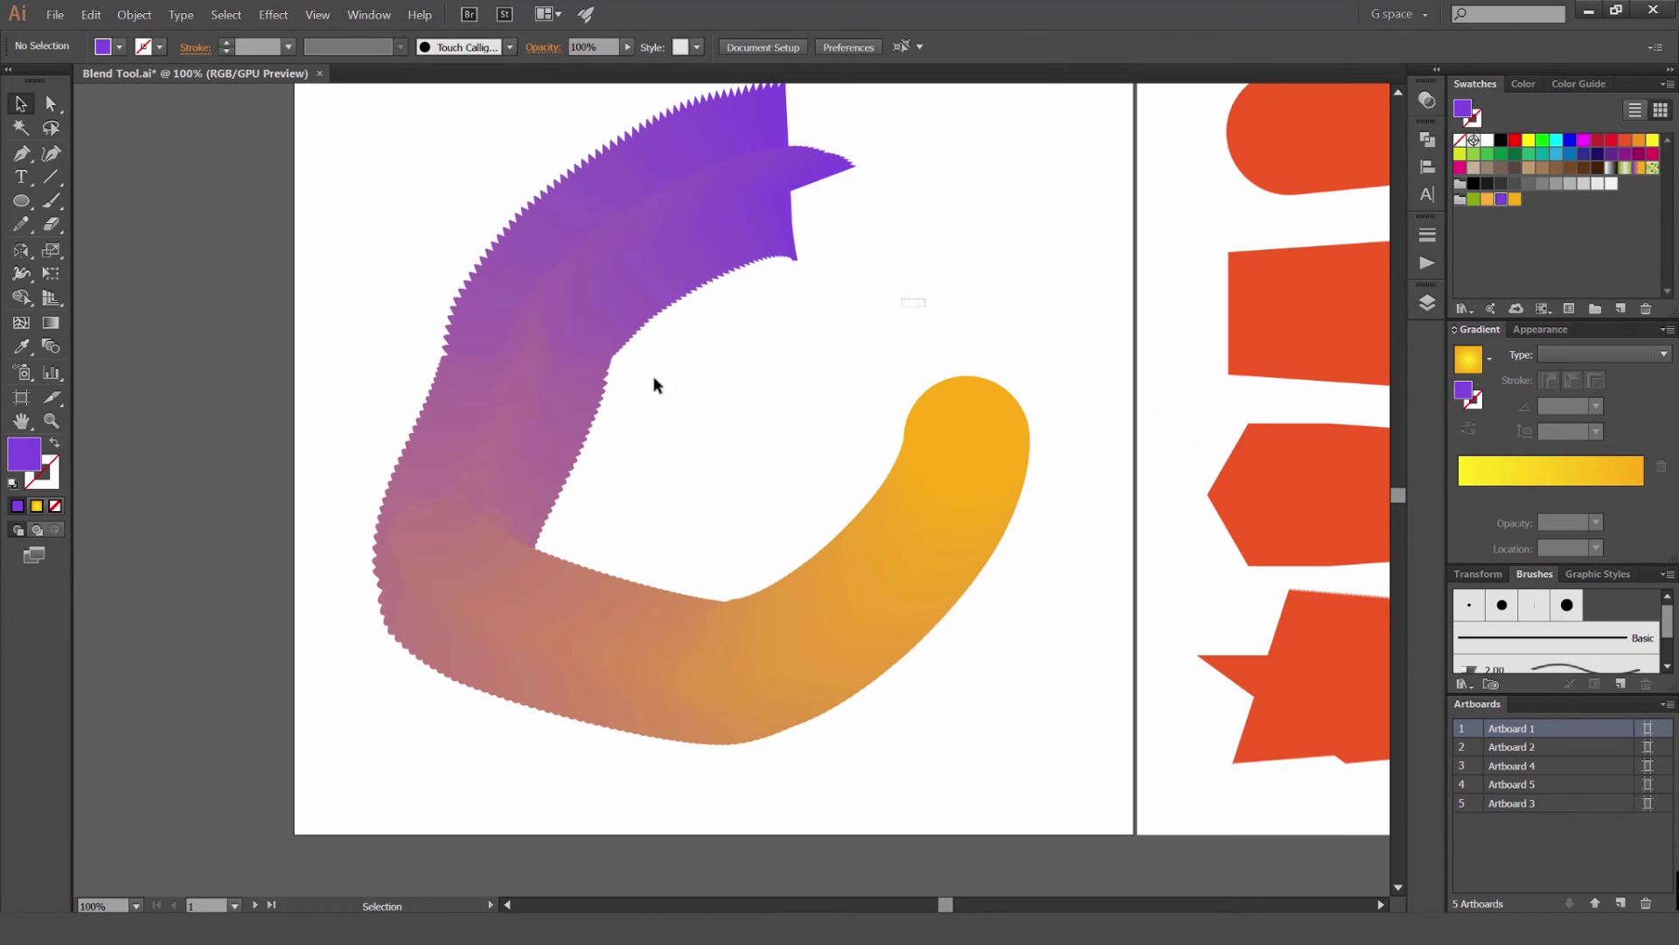
{"action": "left_click", "coordinate": [599, 372]}
{"action": "left_click", "coordinate": [939, 299]}
{"action": "left_click", "coordinate": [525, 310]}
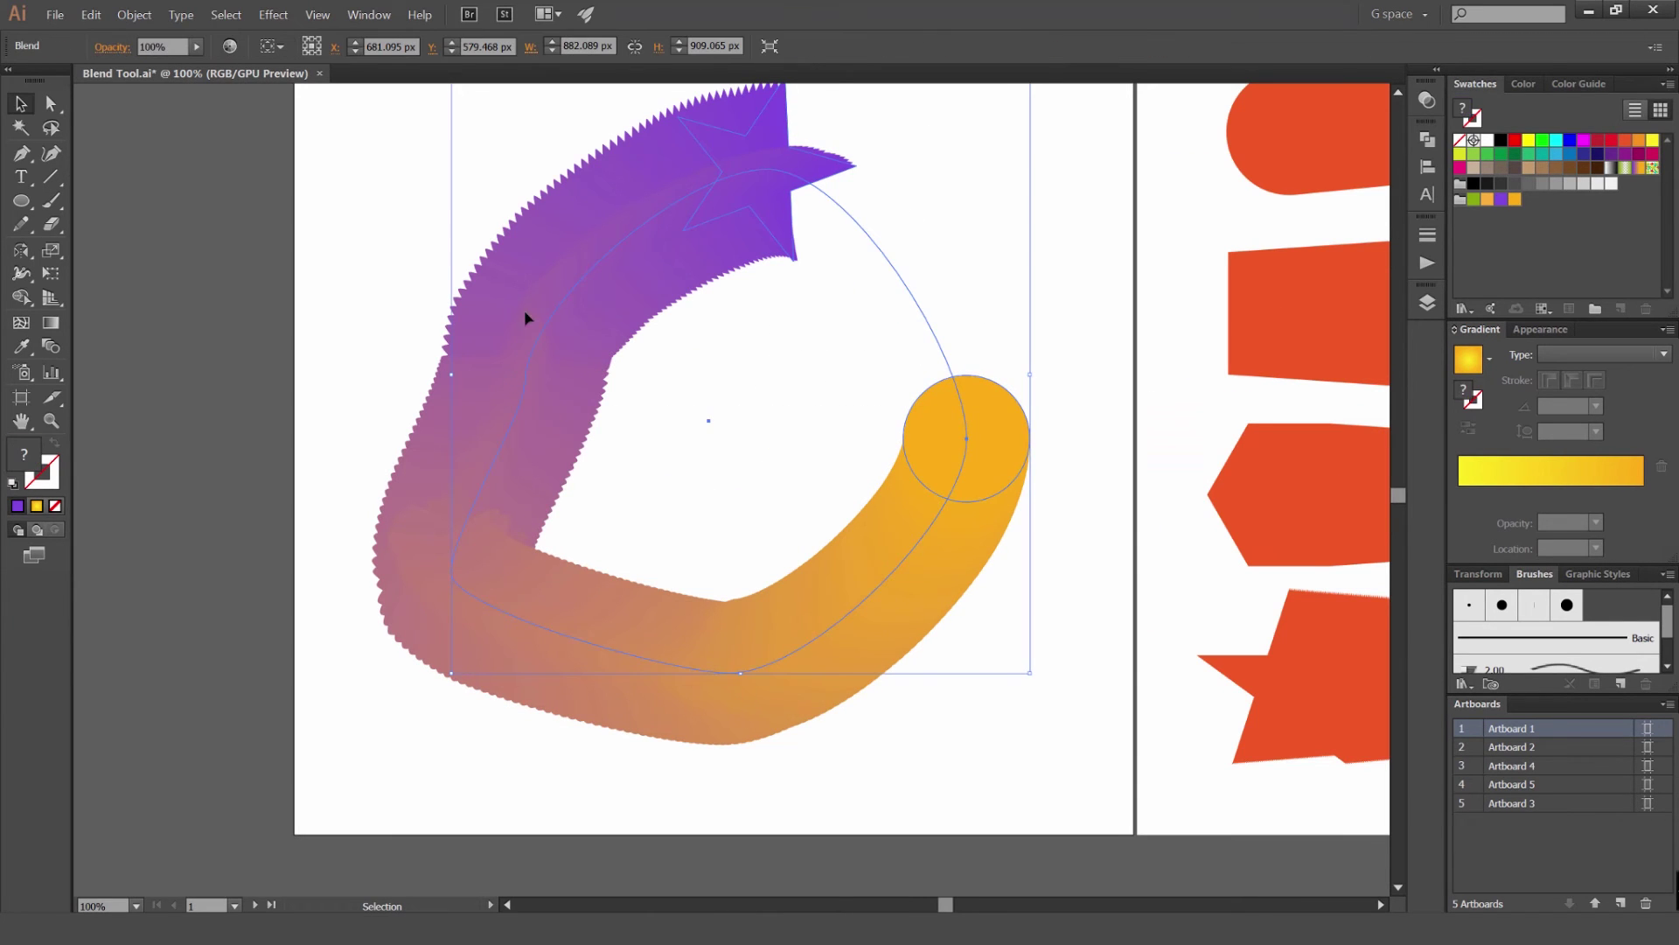
{"action": "key", "text": "space"}
{"action": "left_click_drag", "start_coordinate": [595, 338], "coordinate": [655, 407]}
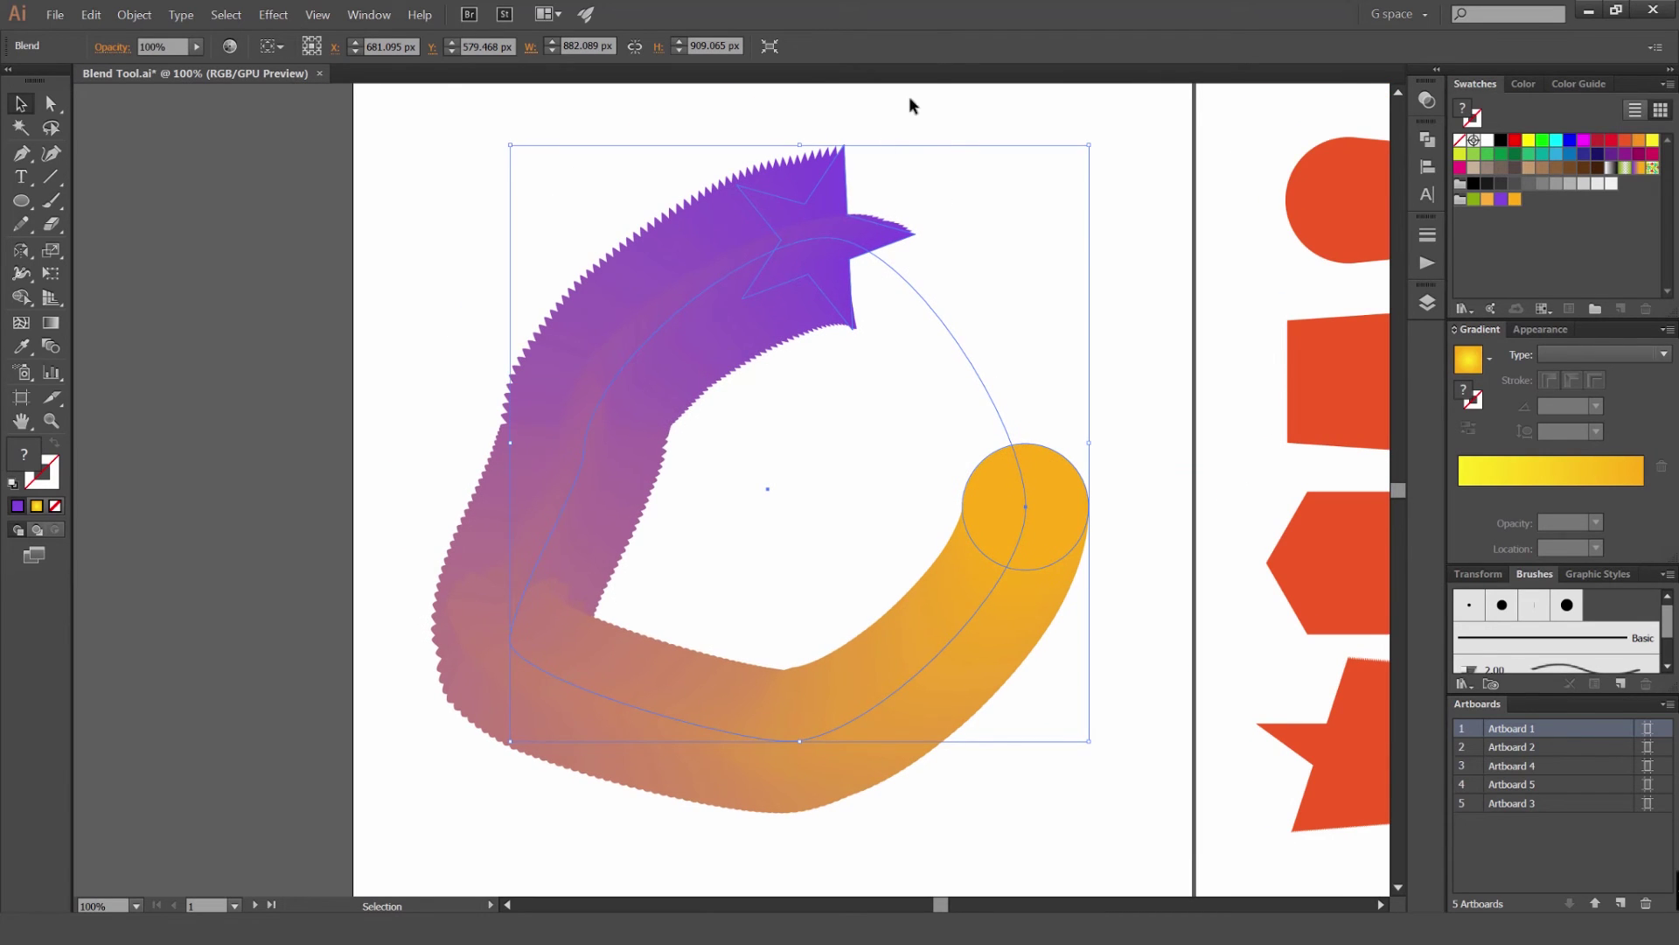
Delete the reshaped purple-to-orange blend from the first artboard
{"action": "left_click", "coordinate": [957, 192]}
{"action": "scroll", "coordinate": [978, 193], "scroll_direction": "down", "scroll_amount": 1}
{"action": "key", "text": "space"}
{"action": "left_click_drag", "start_coordinate": [961, 203], "coordinate": [859, 259]}
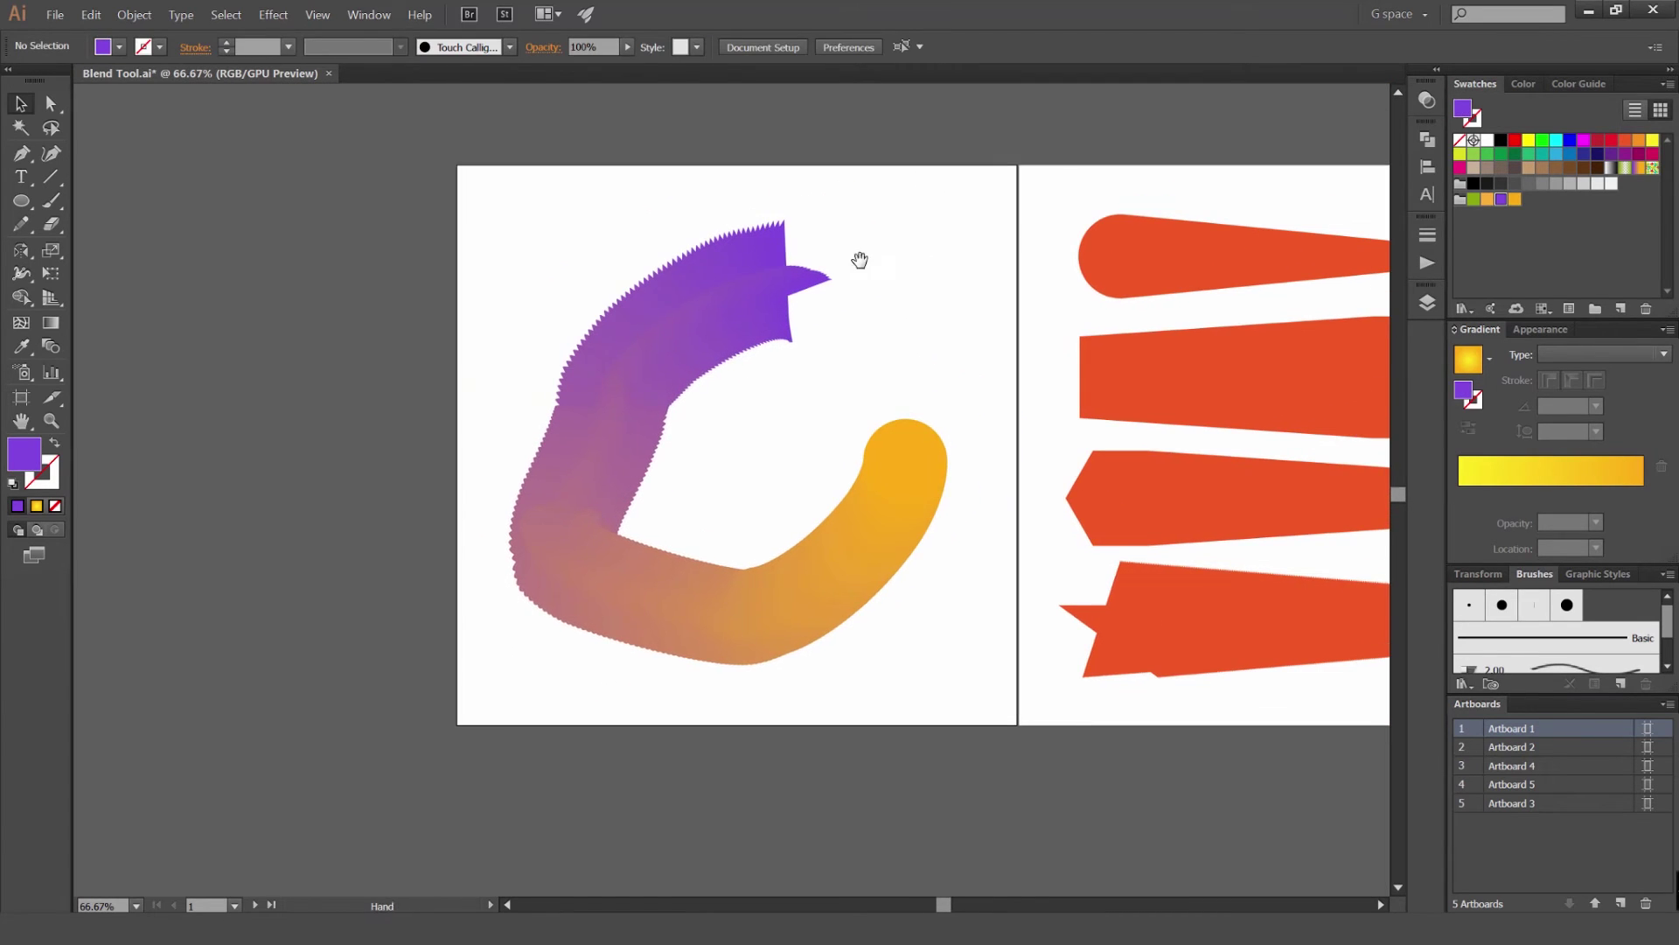
{"action": "left_click", "coordinate": [652, 549]}
{"action": "key", "text": "Delete"}
Draw a purple circle about 315 px in diameter and place it in the upper-left part of the first artboard
{"action": "key", "text": "l"}
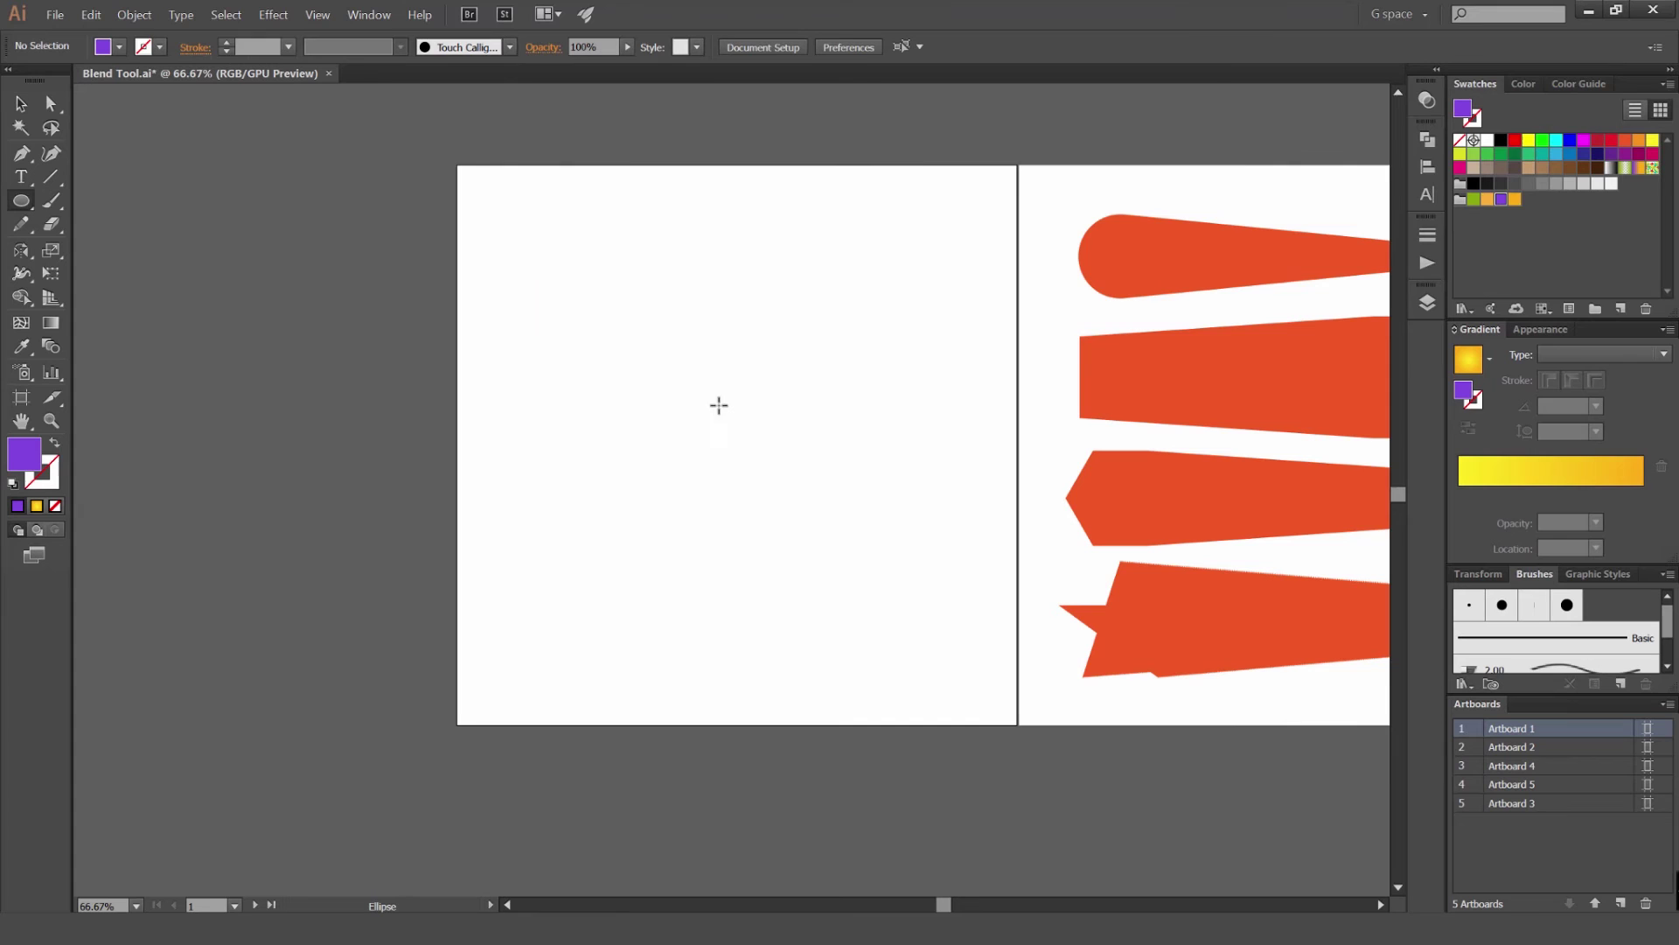
{"action": "left_click_drag", "start_coordinate": [719, 405], "coordinate": [777, 475]}
{"action": "key", "text": "v"}
{"action": "left_click", "coordinate": [789, 381]}
{"action": "left_click_drag", "start_coordinate": [769, 356], "coordinate": [629, 256]}
{"action": "left_click", "coordinate": [879, 347]}
Duplicate the purple circle diagonally down to the right and swap the copy's fill and stroke, leaving only an outline
{"action": "left_click_drag", "start_coordinate": [670, 321], "coordinate": [835, 504]}
{"action": "mouse_move", "coordinate": [885, 249]}
{"action": "left_mouse_down"}
{"action": "mouse_move", "coordinate": [782, 349]}
{"action": "mouse_move", "coordinate": [597, 447]}
{"action": "left_mouse_up"}
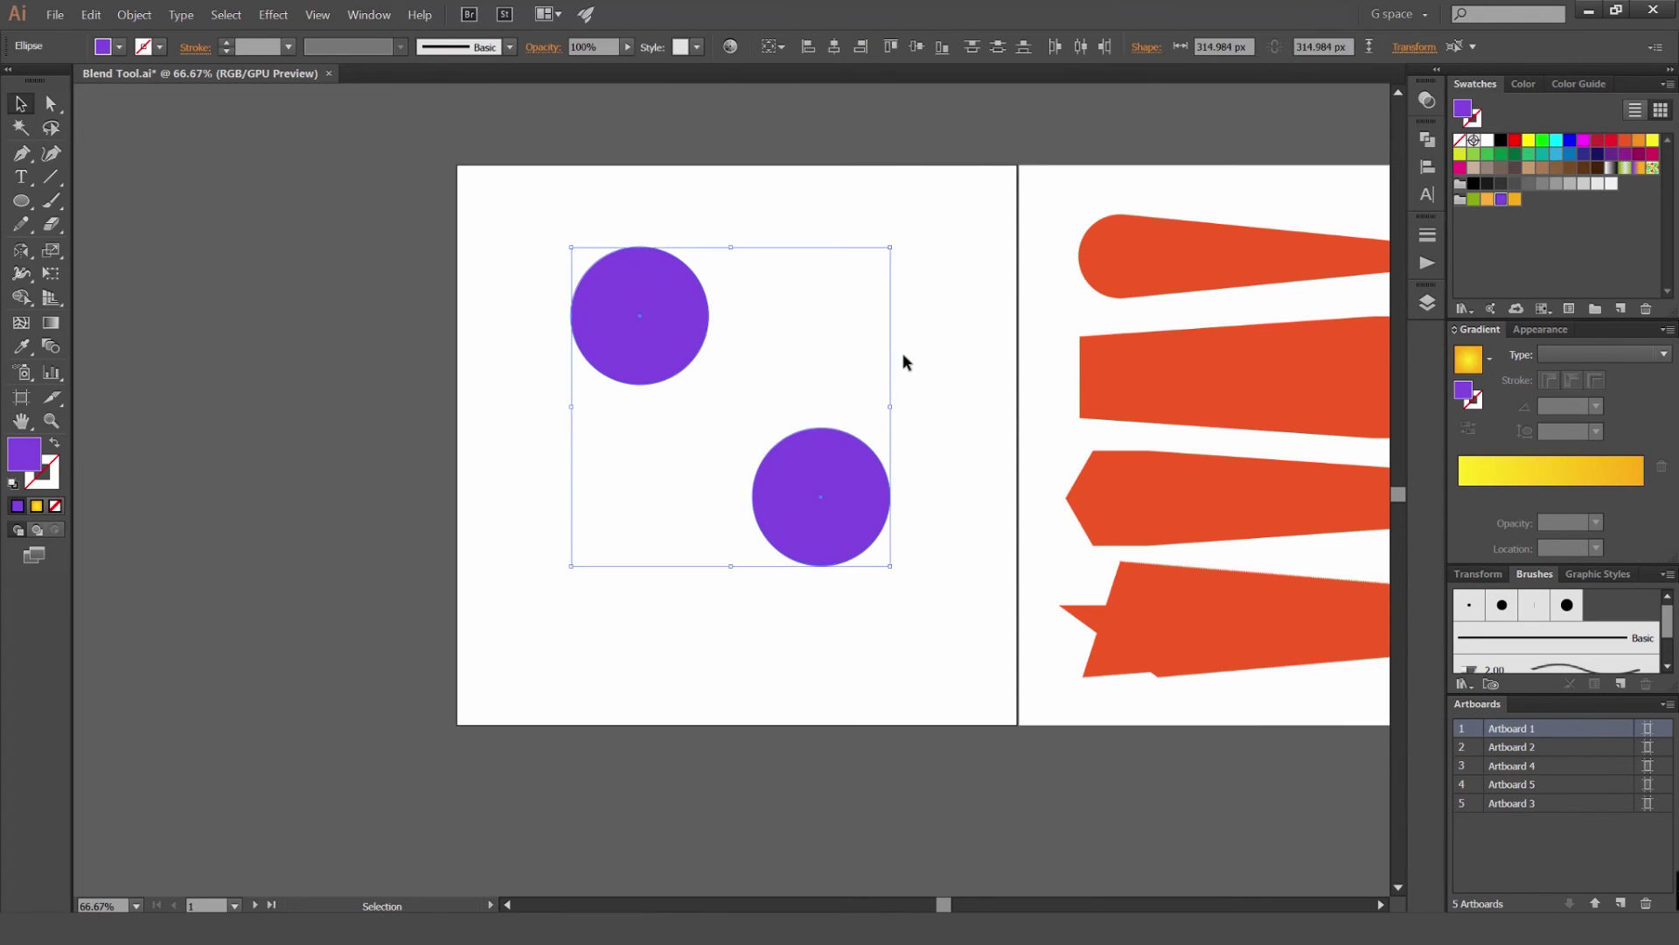
{"action": "left_click", "coordinate": [904, 356]}
{"action": "left_click", "coordinate": [785, 508]}
{"action": "key", "text": "shift+x"}
Make a blend between the filled purple circle and the outlined circle
{"action": "left_click_drag", "start_coordinate": [859, 248], "coordinate": [634, 497]}
{"action": "left_click", "coordinate": [134, 14]}
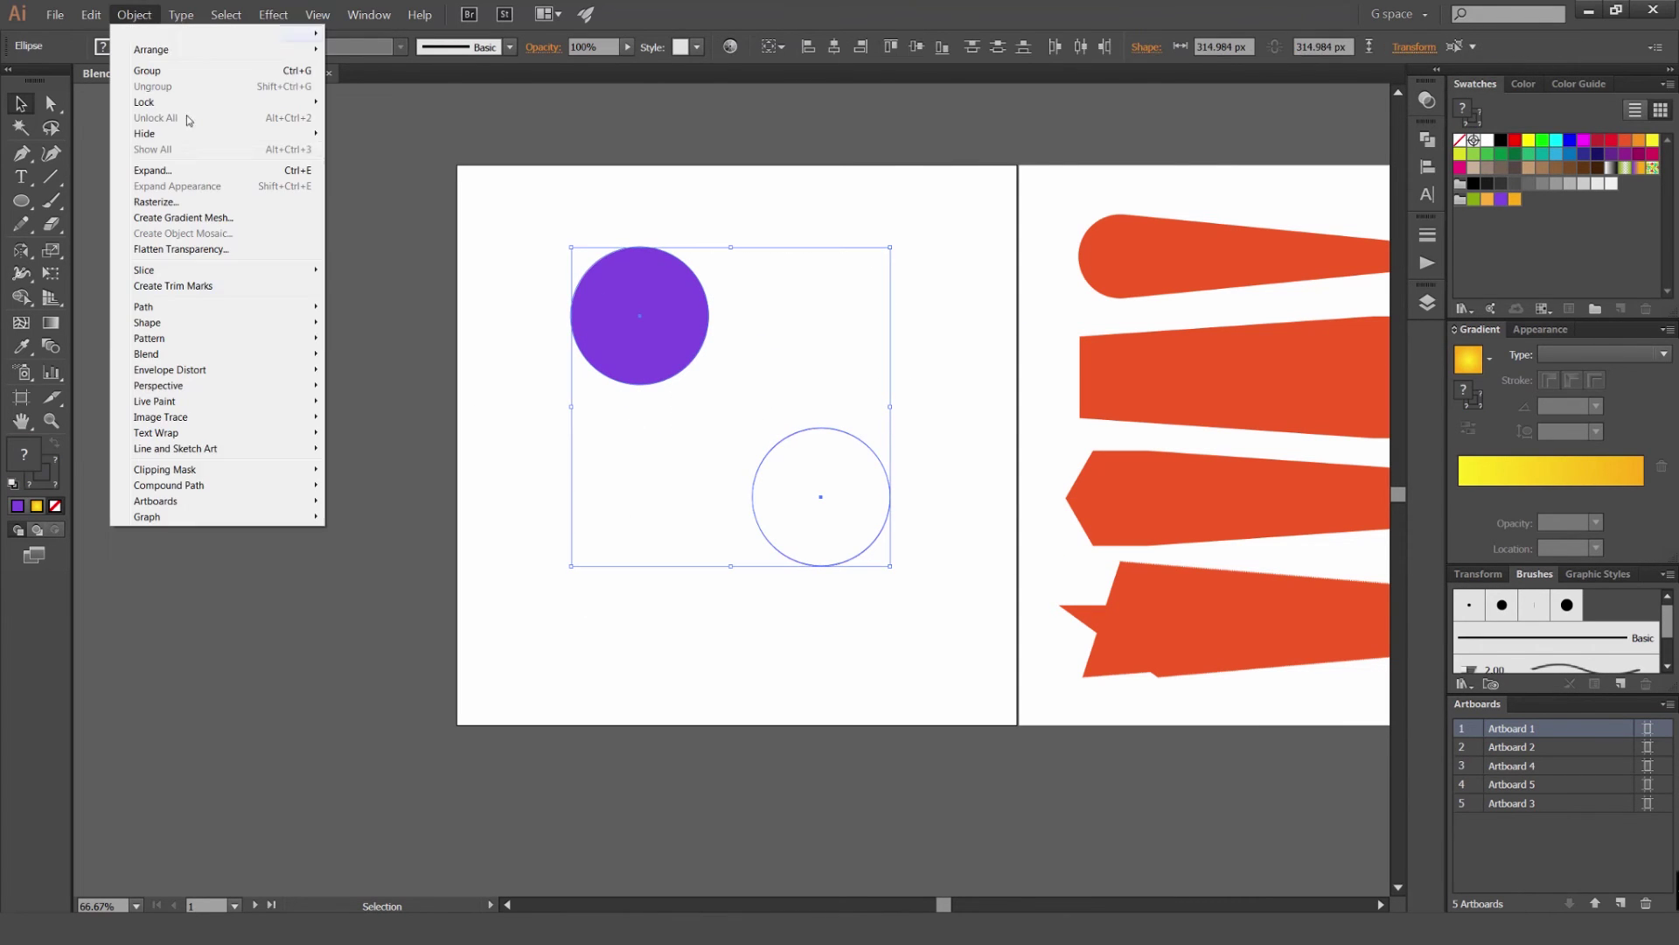
{"action": "mouse_move", "coordinate": [176, 355]}
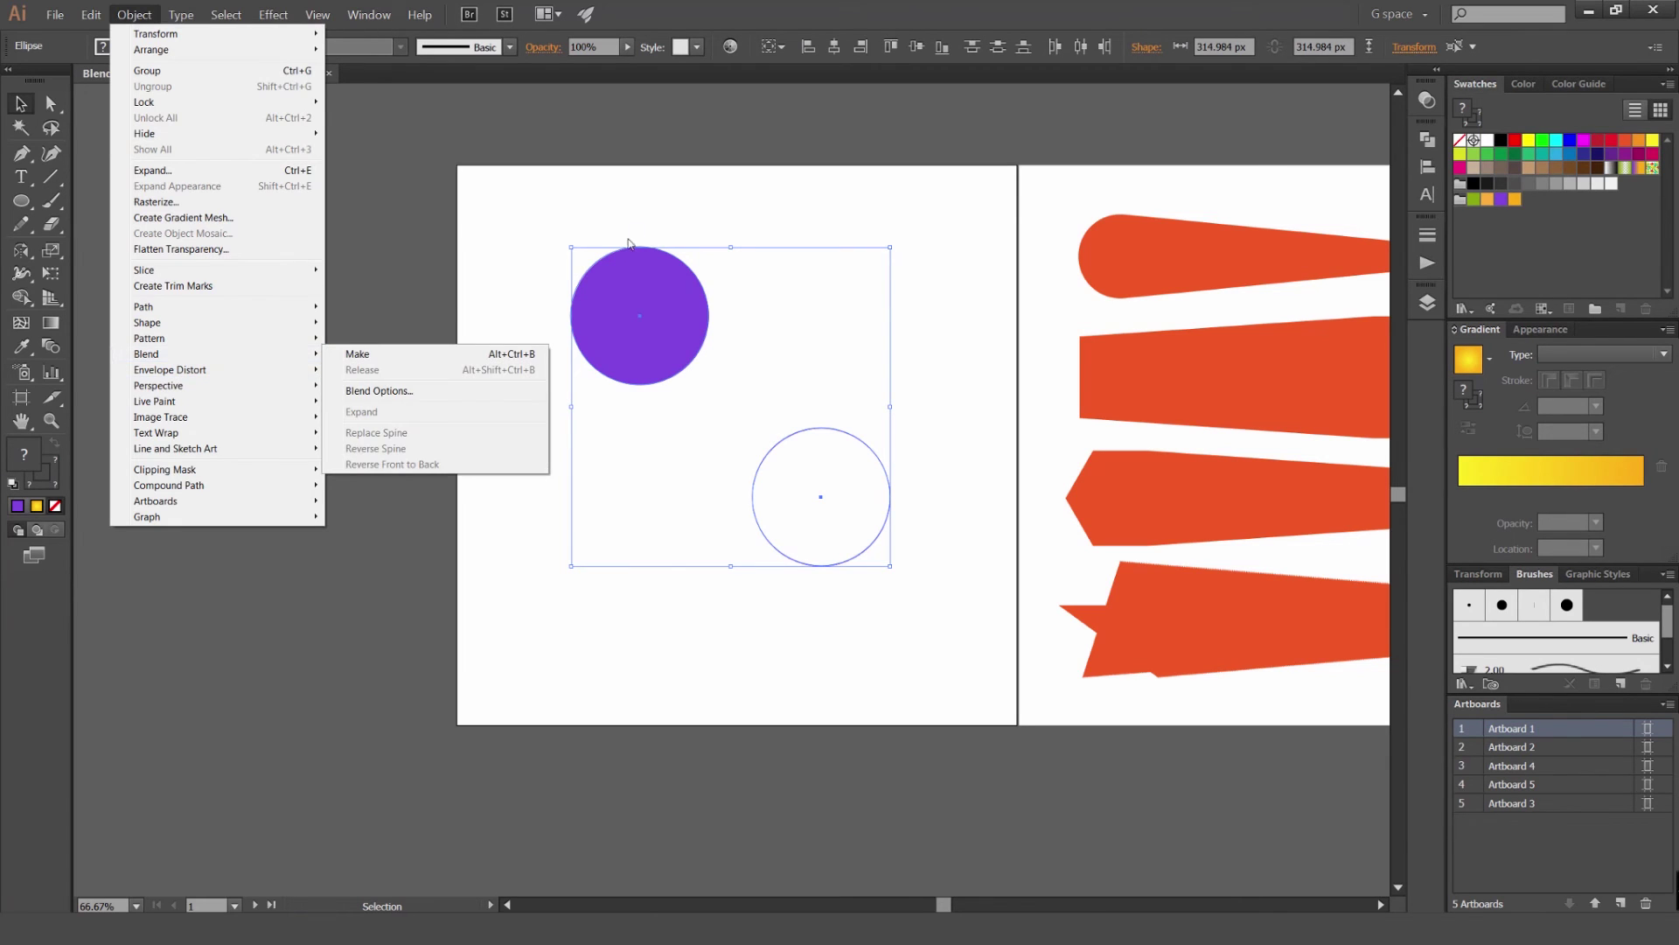
{"action": "key", "text": "Escape"}
{"action": "key", "text": "Escape"}
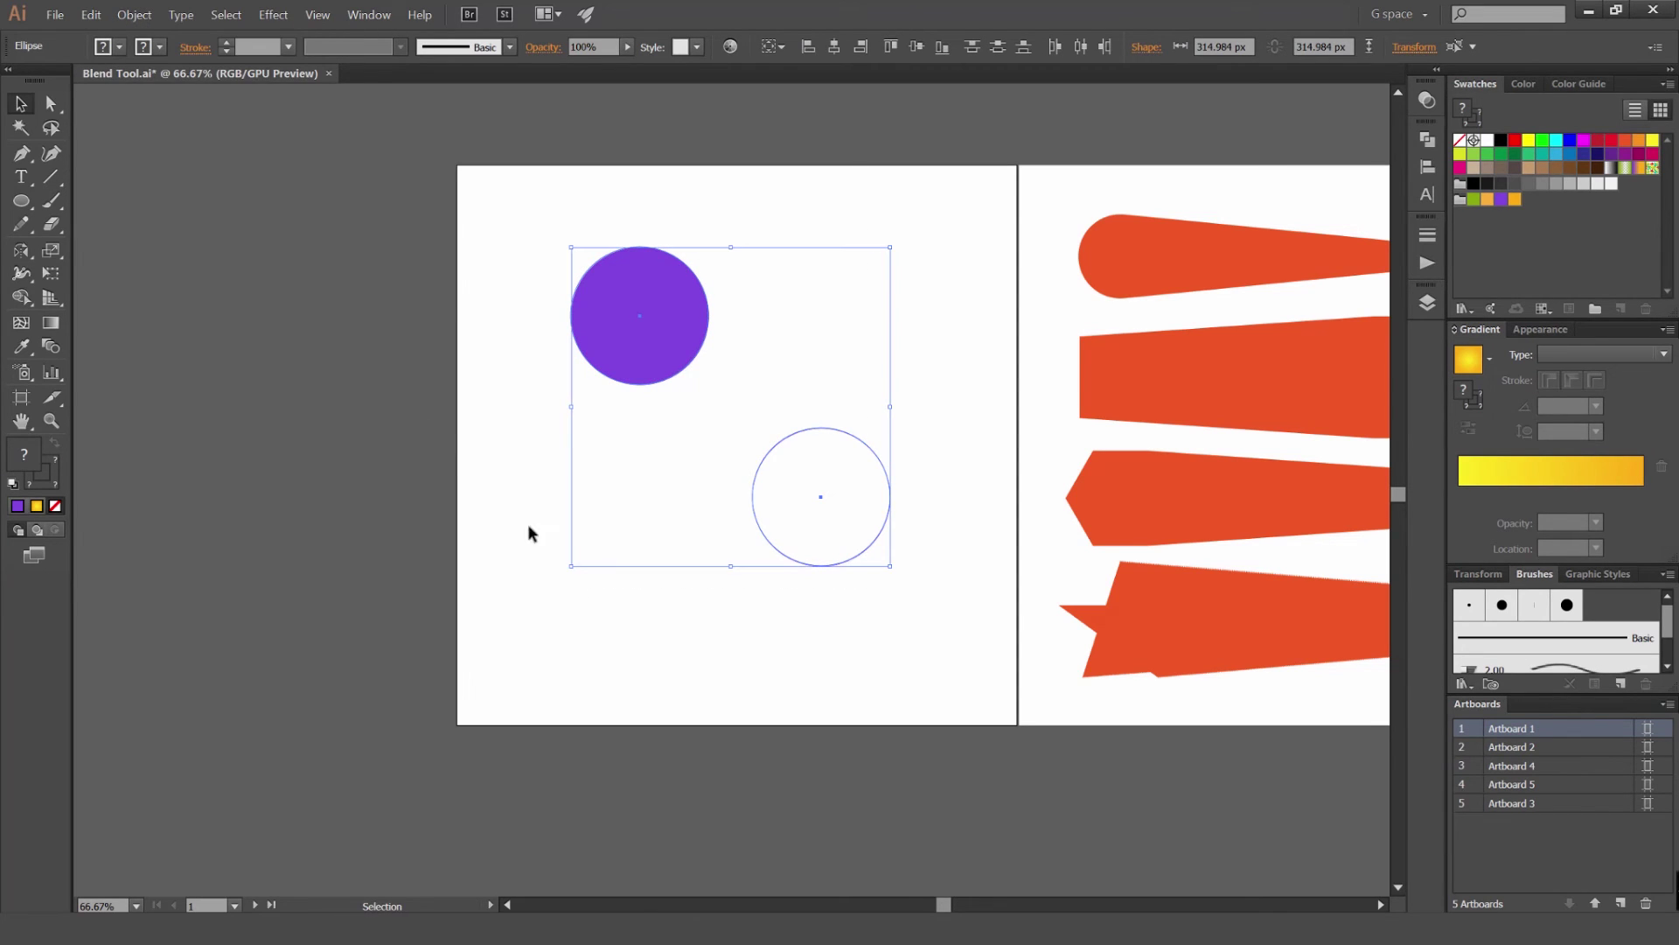
{"action": "left_click", "coordinate": [144, 15]}
{"action": "left_click_drag", "start_coordinate": [854, 199], "coordinate": [558, 553]}
{"action": "key", "text": "ctrl+alt+b"}
{"action": "left_click_drag", "start_coordinate": [874, 254], "coordinate": [544, 557]}
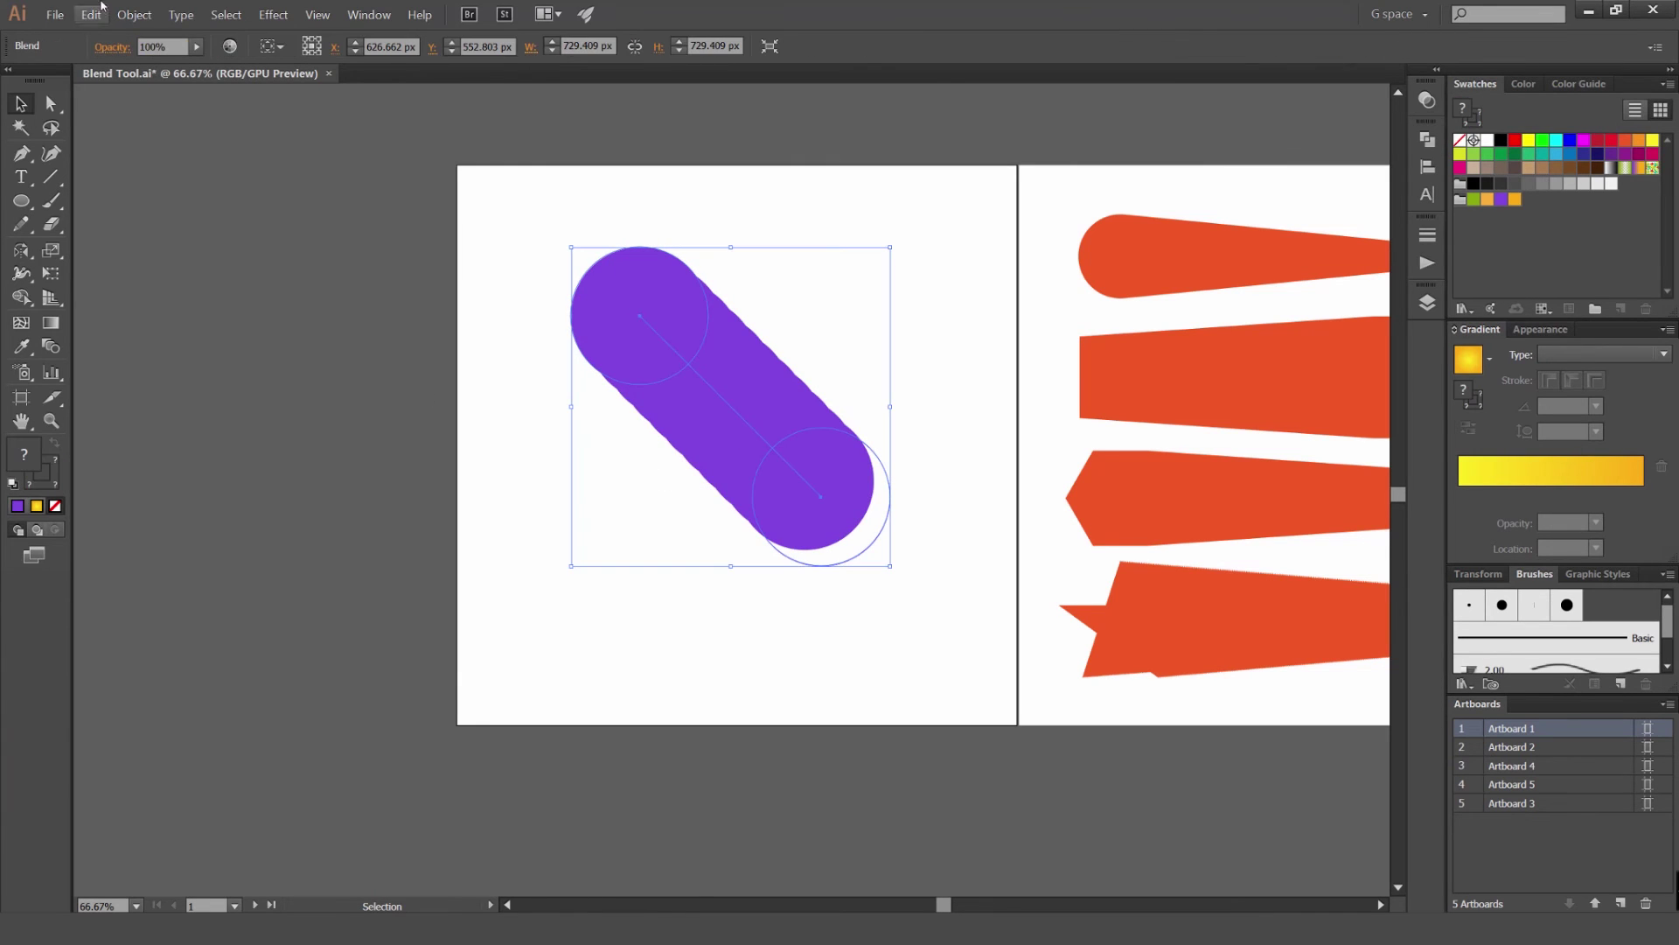
{"action": "left_click", "coordinate": [127, 15]}
{"action": "mouse_move", "coordinate": [191, 360]}
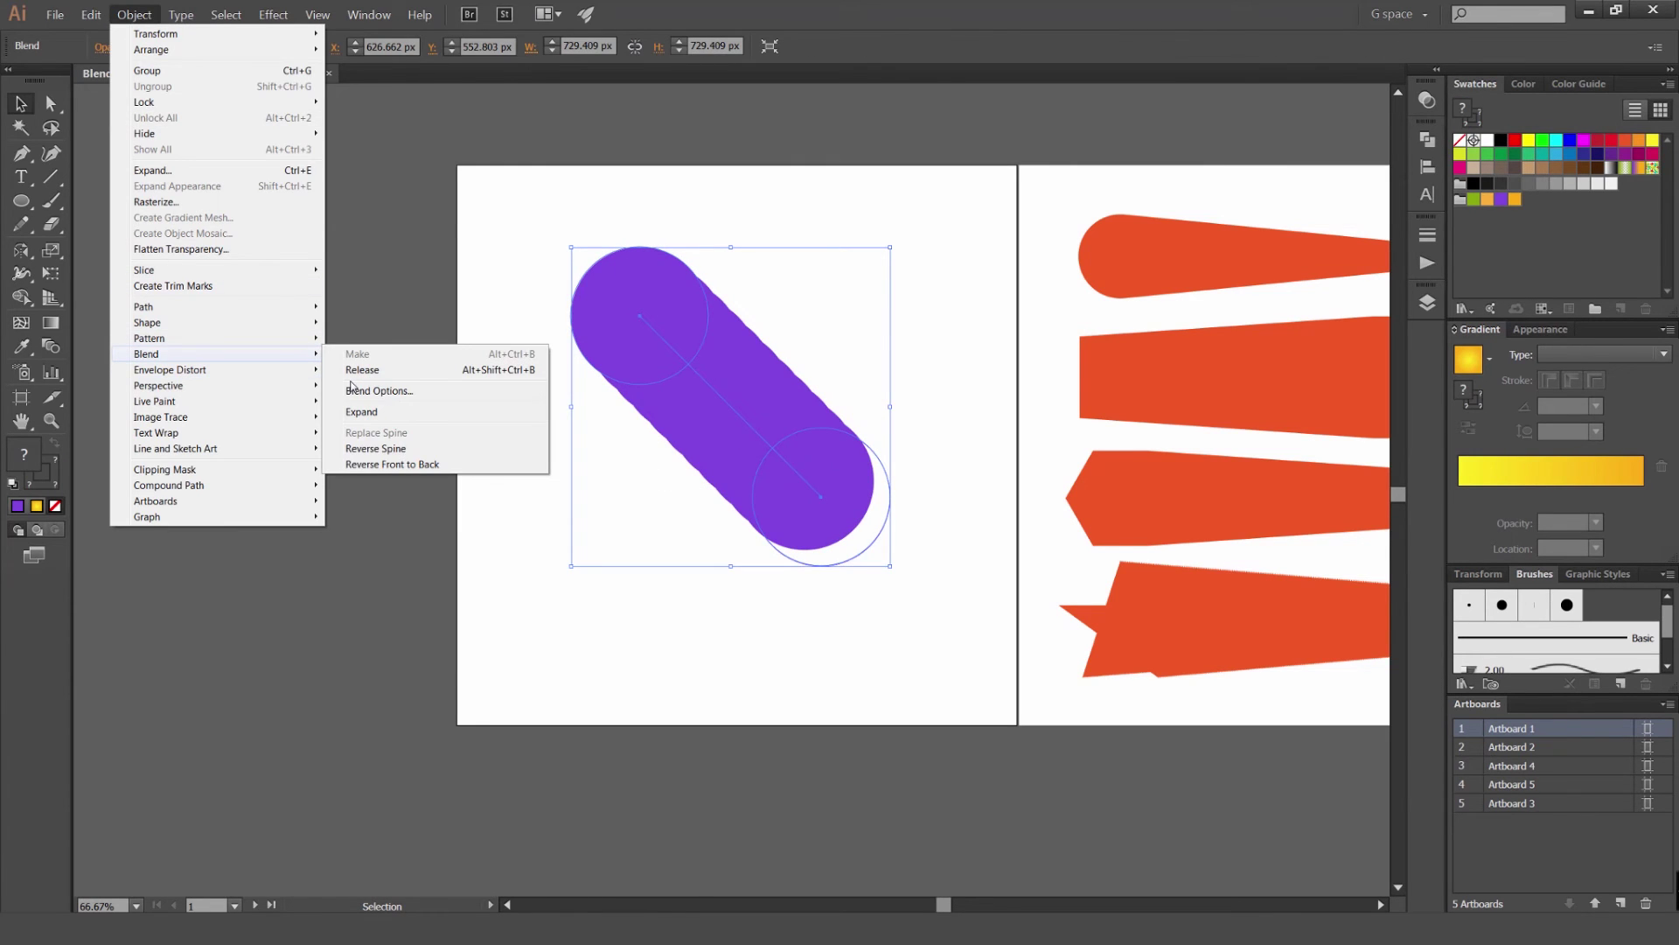
{"action": "left_click", "coordinate": [433, 528]}
Fill the blended circles with the green swatch and recolour the upper-left circle purple
{"action": "key", "text": "a"}
{"action": "left_click", "coordinate": [815, 525]}
{"action": "left_click", "coordinate": [1474, 199]}
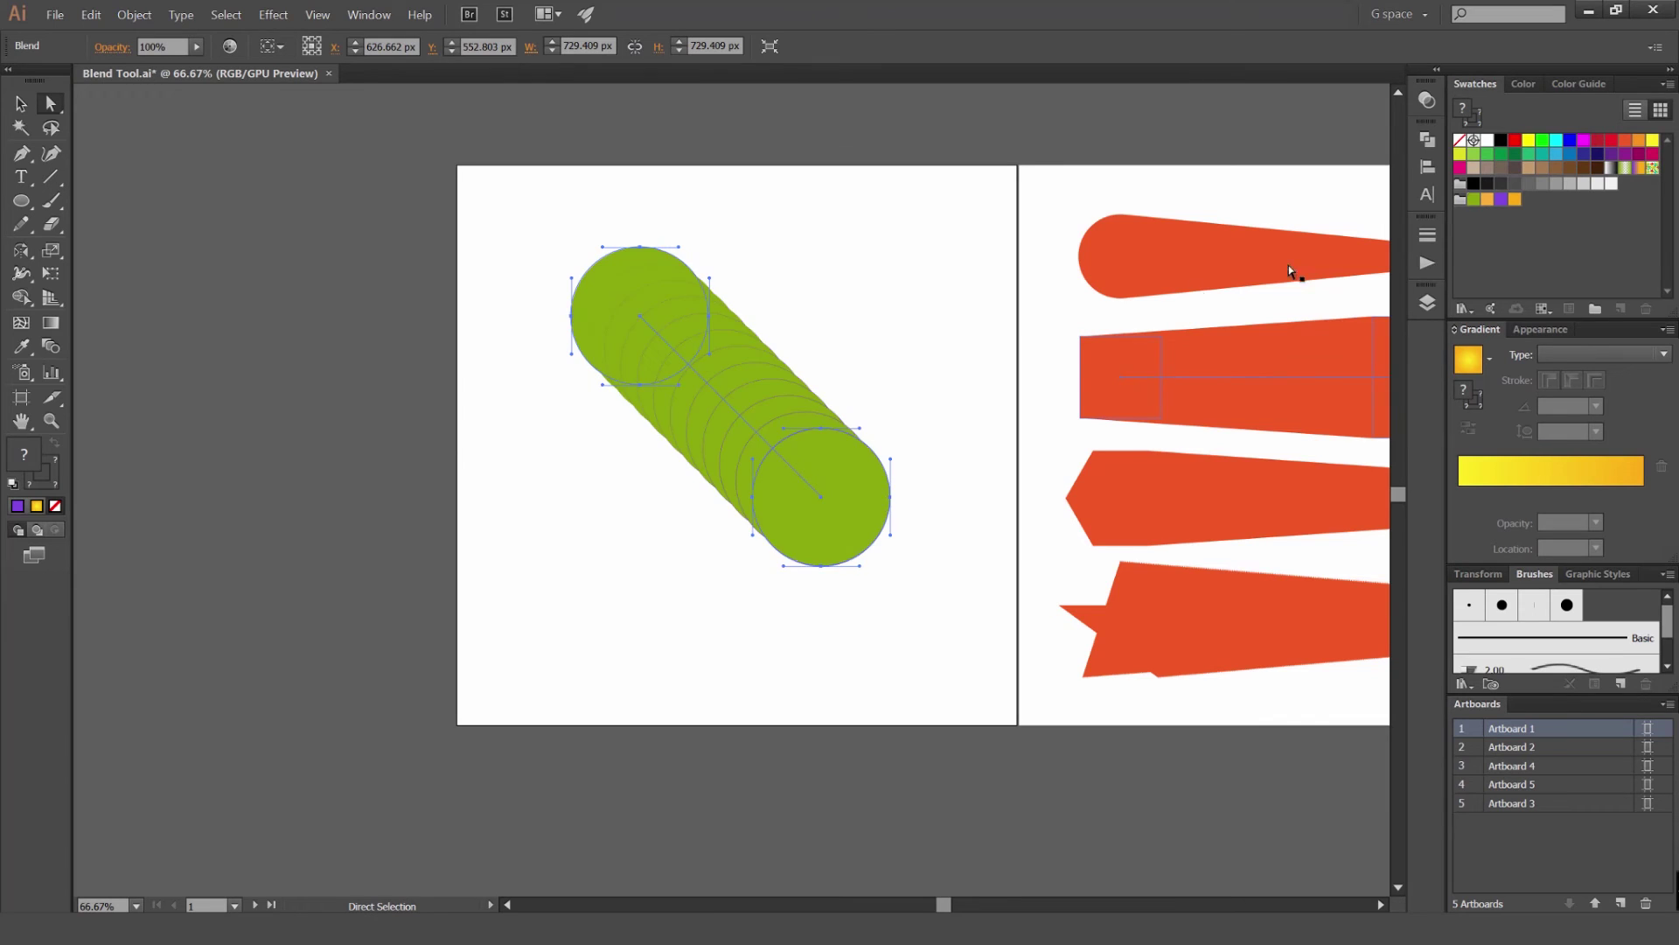
{"action": "left_click", "coordinate": [666, 282]}
{"action": "left_click", "coordinate": [1502, 200]}
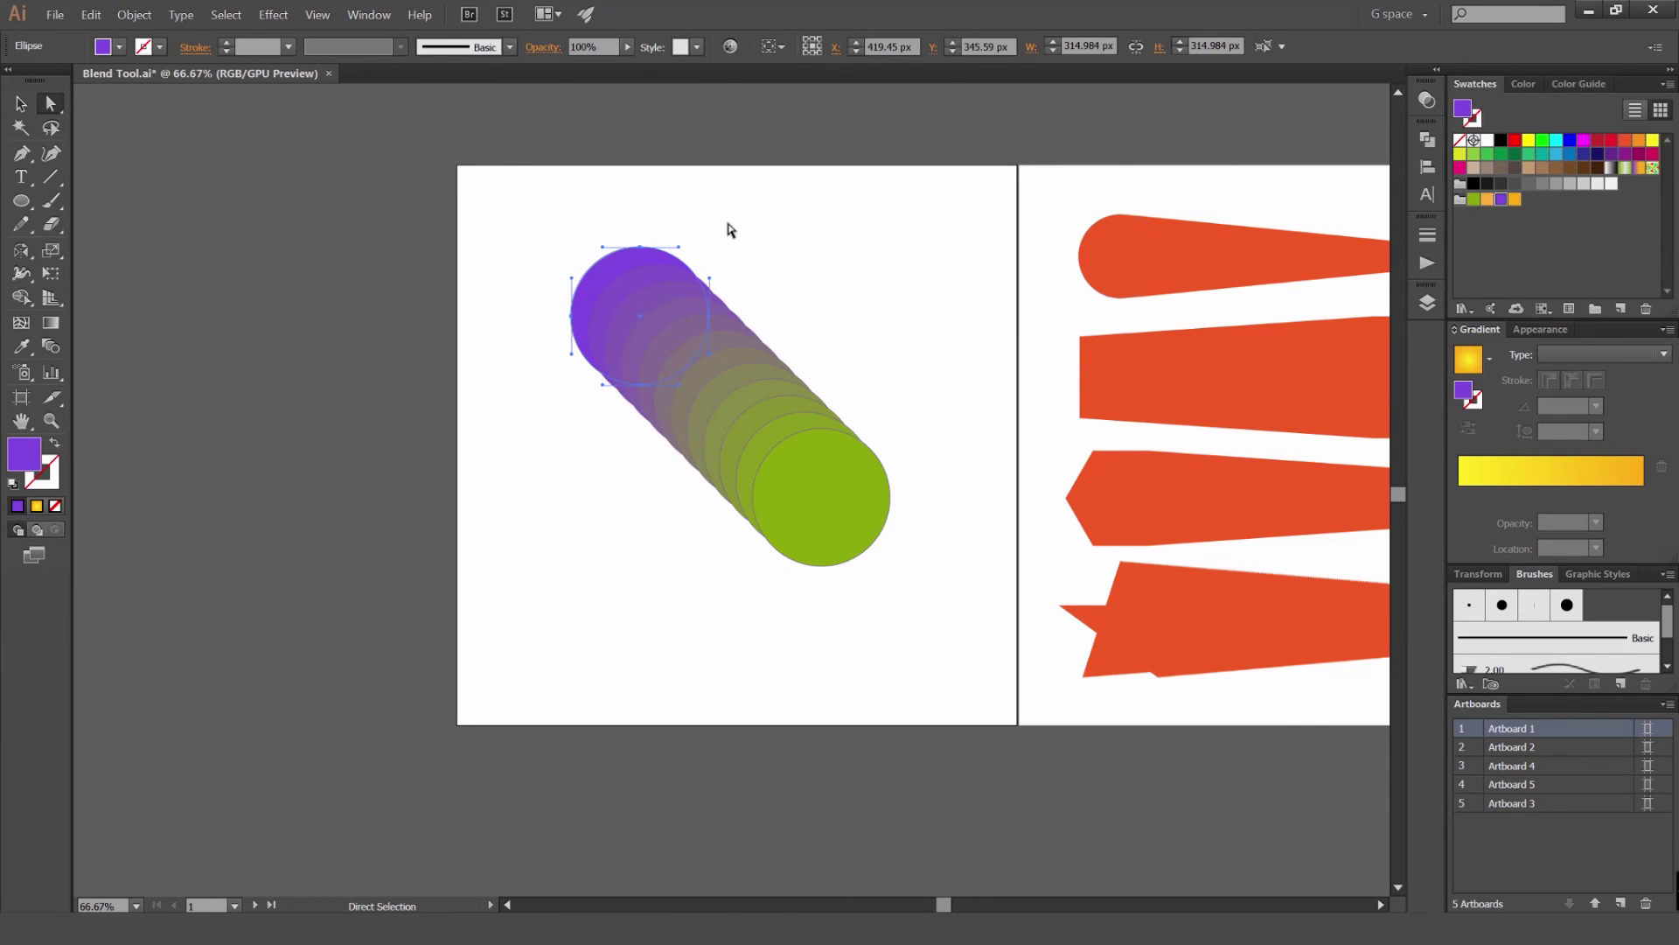
Remove the stroke from the whole purple-to-green circle blend
{"action": "left_click", "coordinate": [788, 251]}
{"action": "left_click_drag", "start_coordinate": [900, 169], "coordinate": [634, 552]}
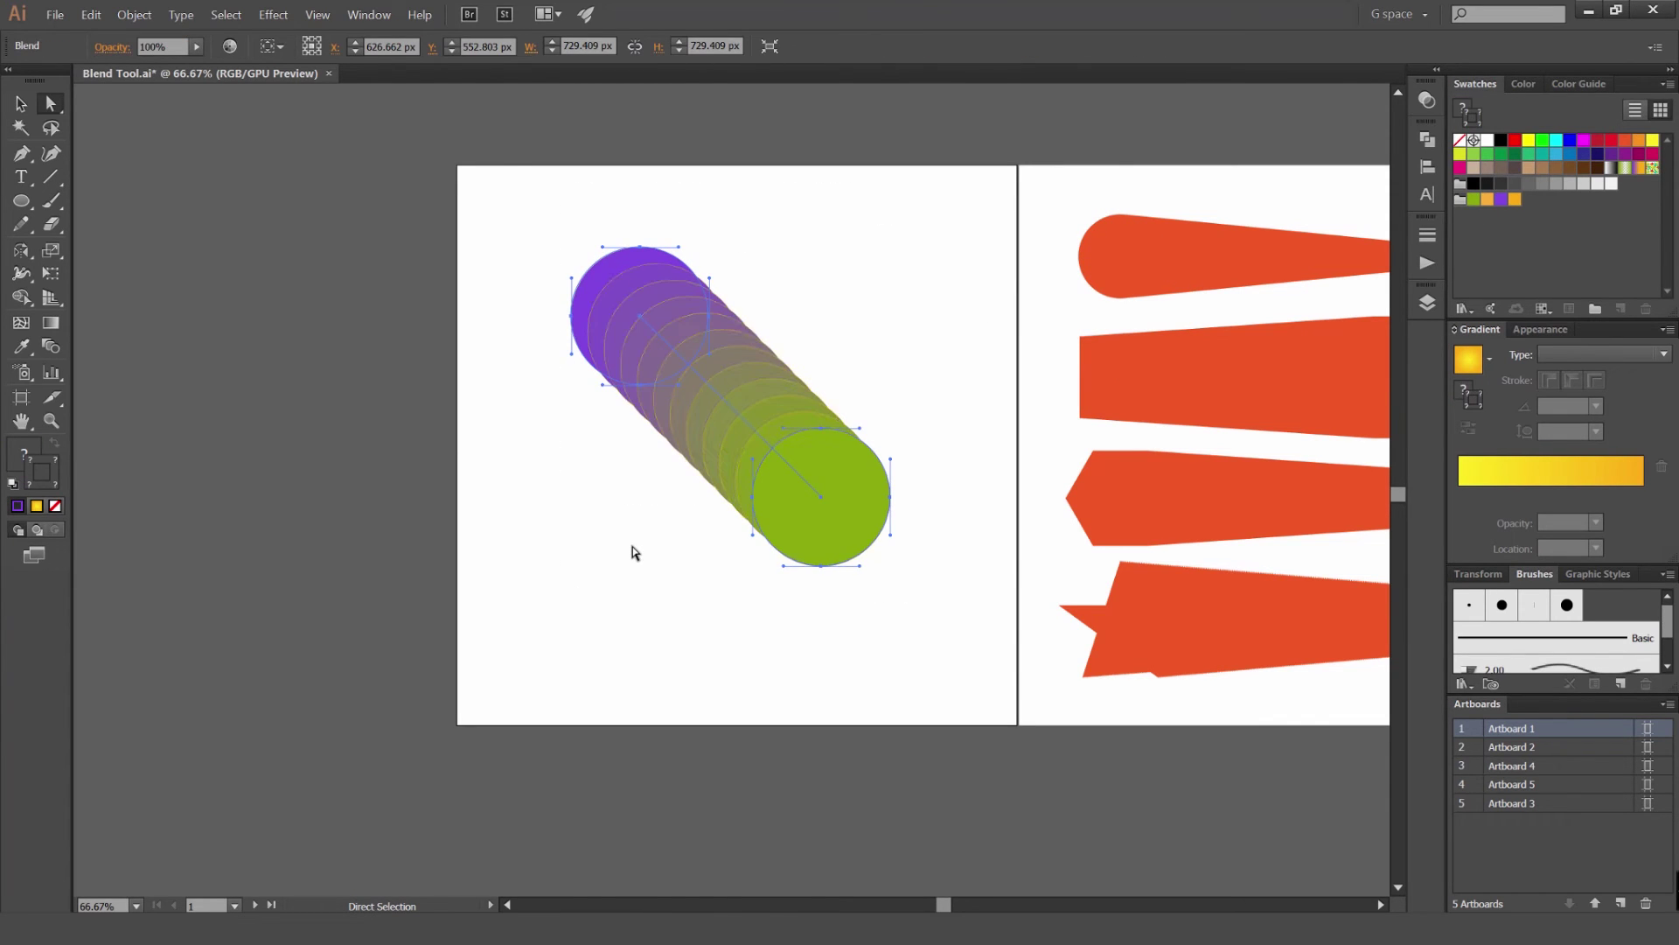
{"action": "key", "text": "slash"}
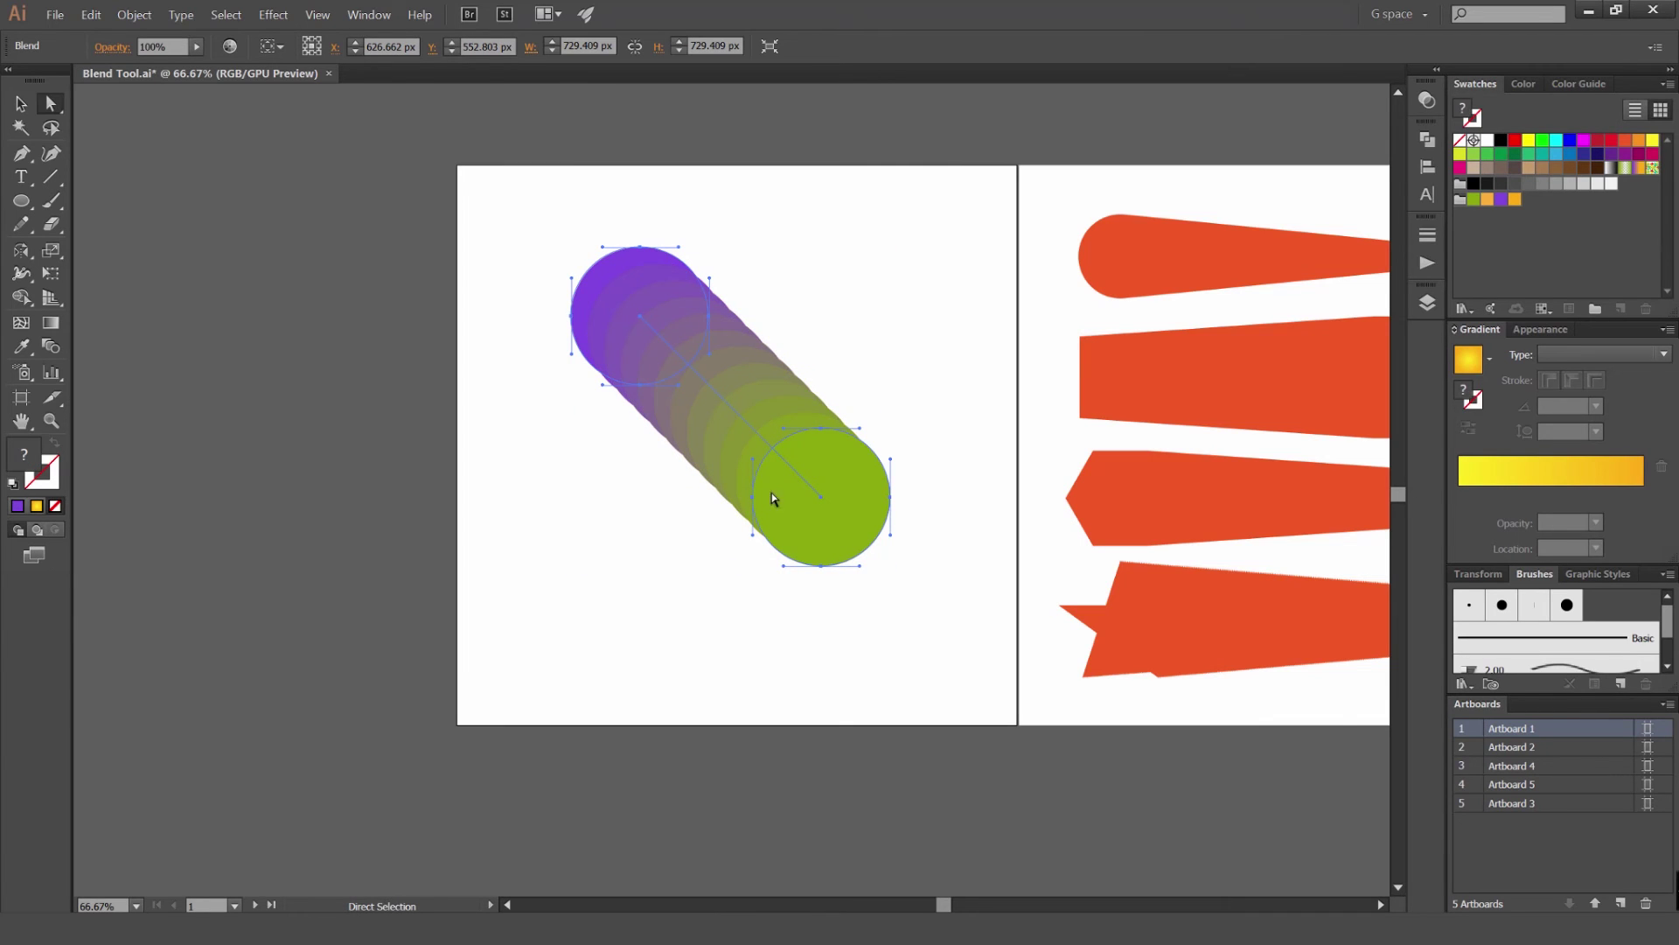
Move the green end circle further down and right, stretching the blend's spine to about 817 by 892 px overall
{"action": "scroll", "coordinate": [679, 283], "scroll_direction": "up", "scroll_amount": 1}
{"action": "left_click_drag", "start_coordinate": [845, 291], "coordinate": [454, 590]}
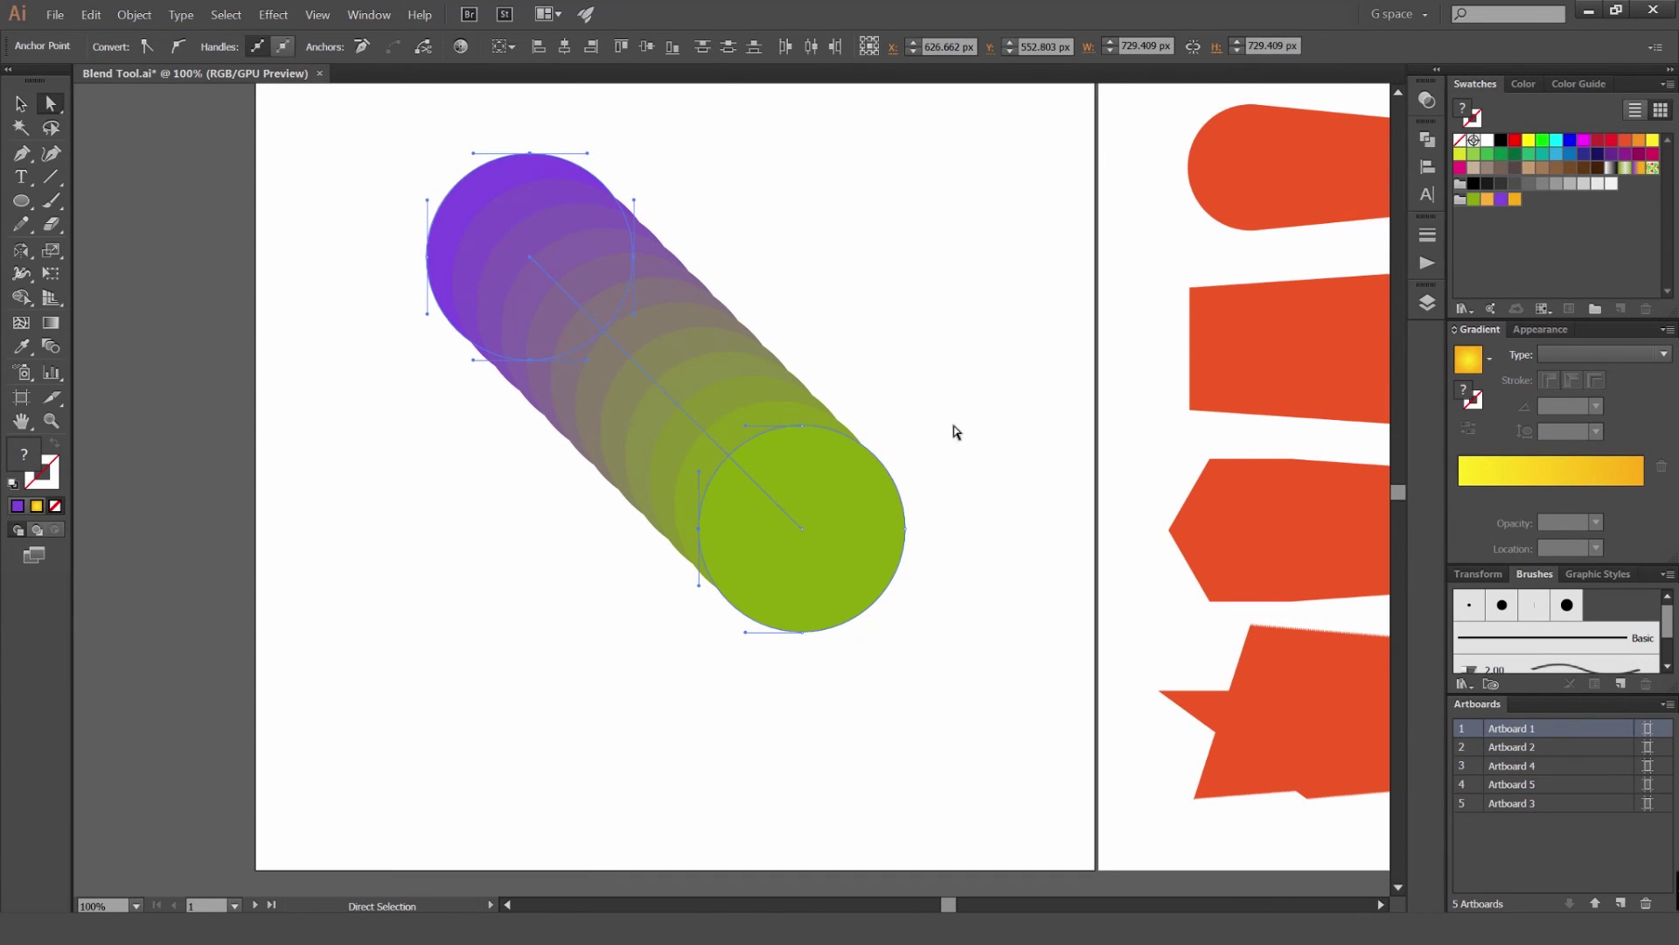
{"action": "left_click_drag", "start_coordinate": [804, 500], "coordinate": [862, 607]}
Reverse the spine of the purple-to-green circle blend and clear the selection
{"action": "key", "text": "v"}
{"action": "left_click", "coordinate": [638, 543]}
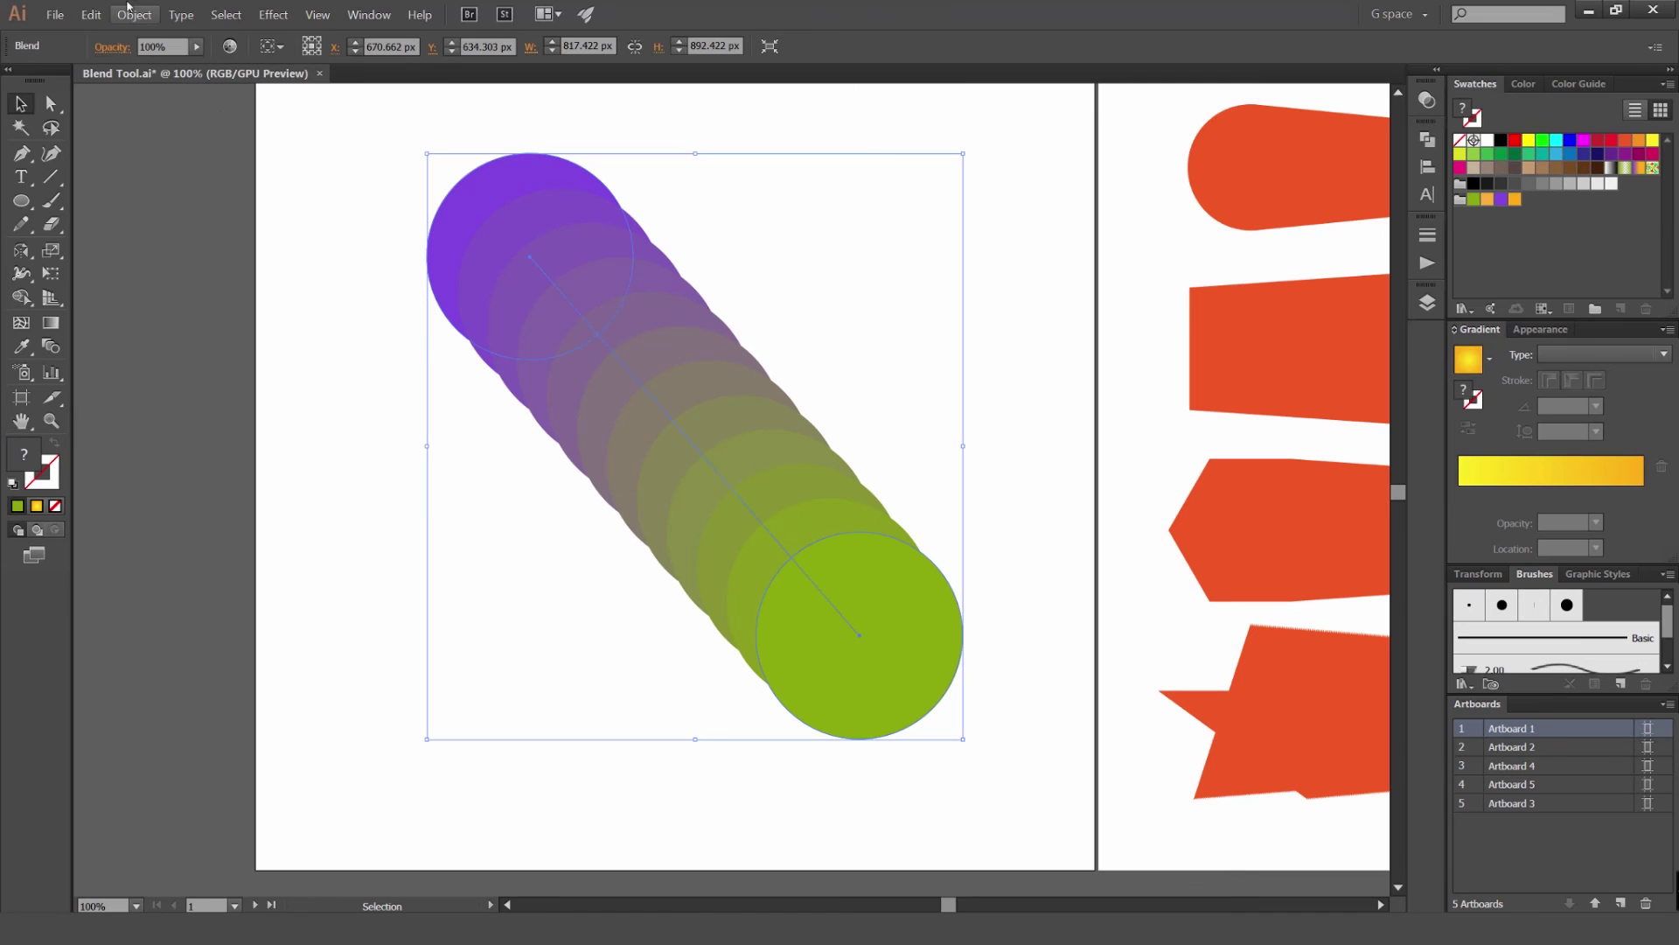
{"action": "left_click", "coordinate": [131, 10]}
{"action": "mouse_move", "coordinate": [219, 354]}
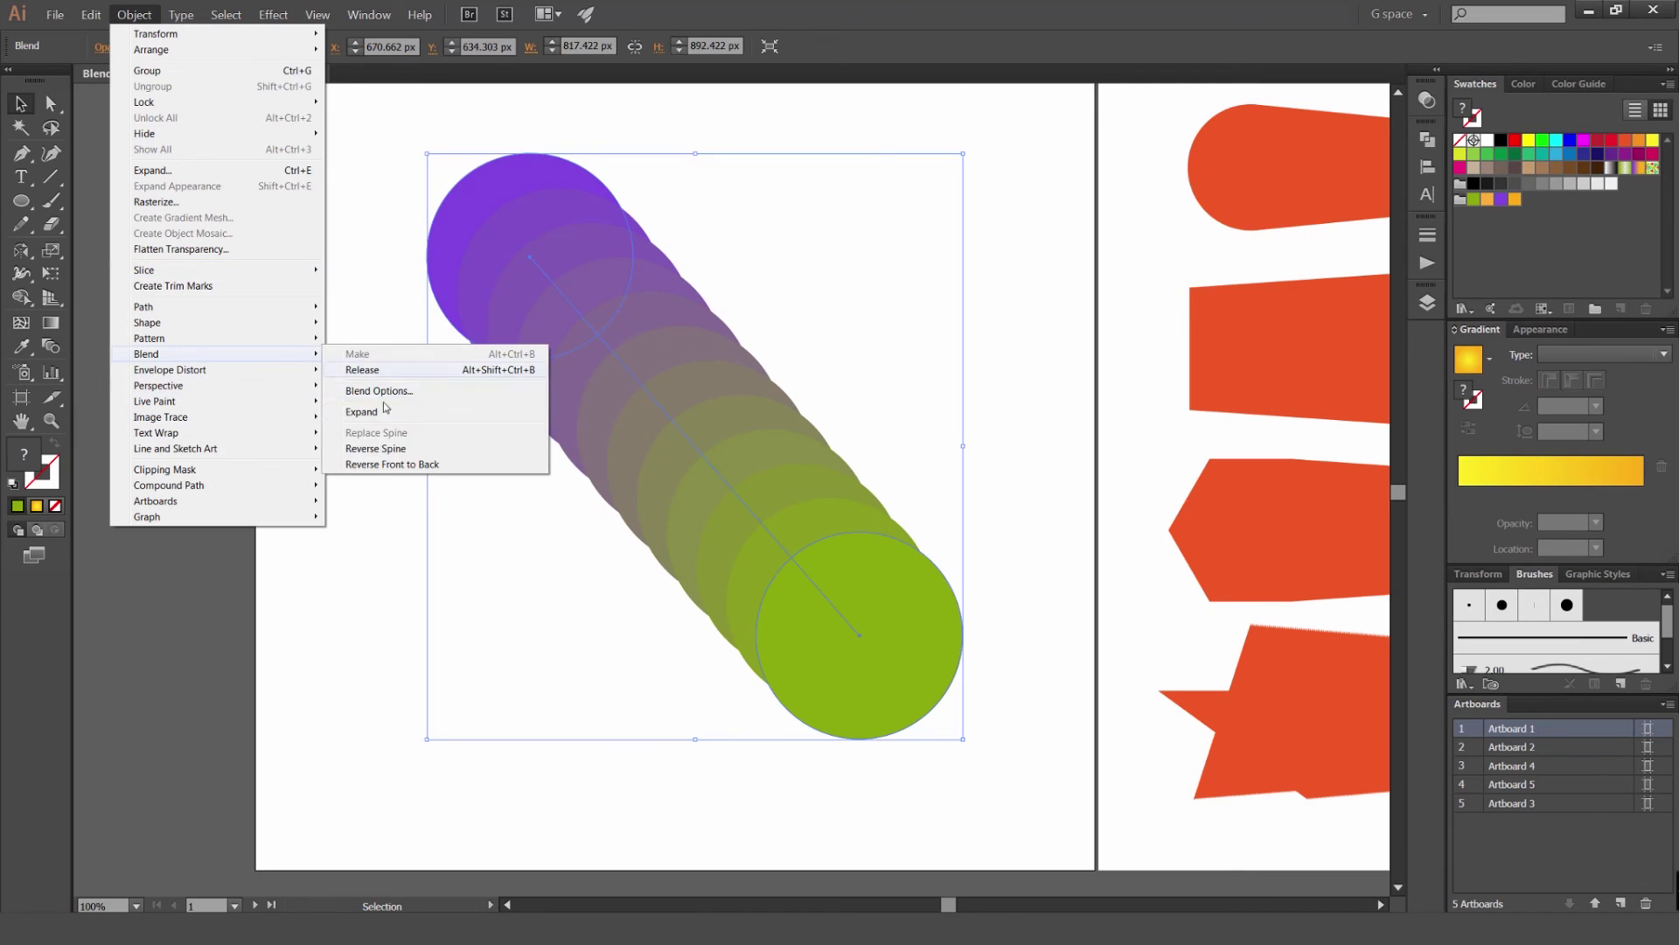
{"action": "left_click", "coordinate": [368, 451]}
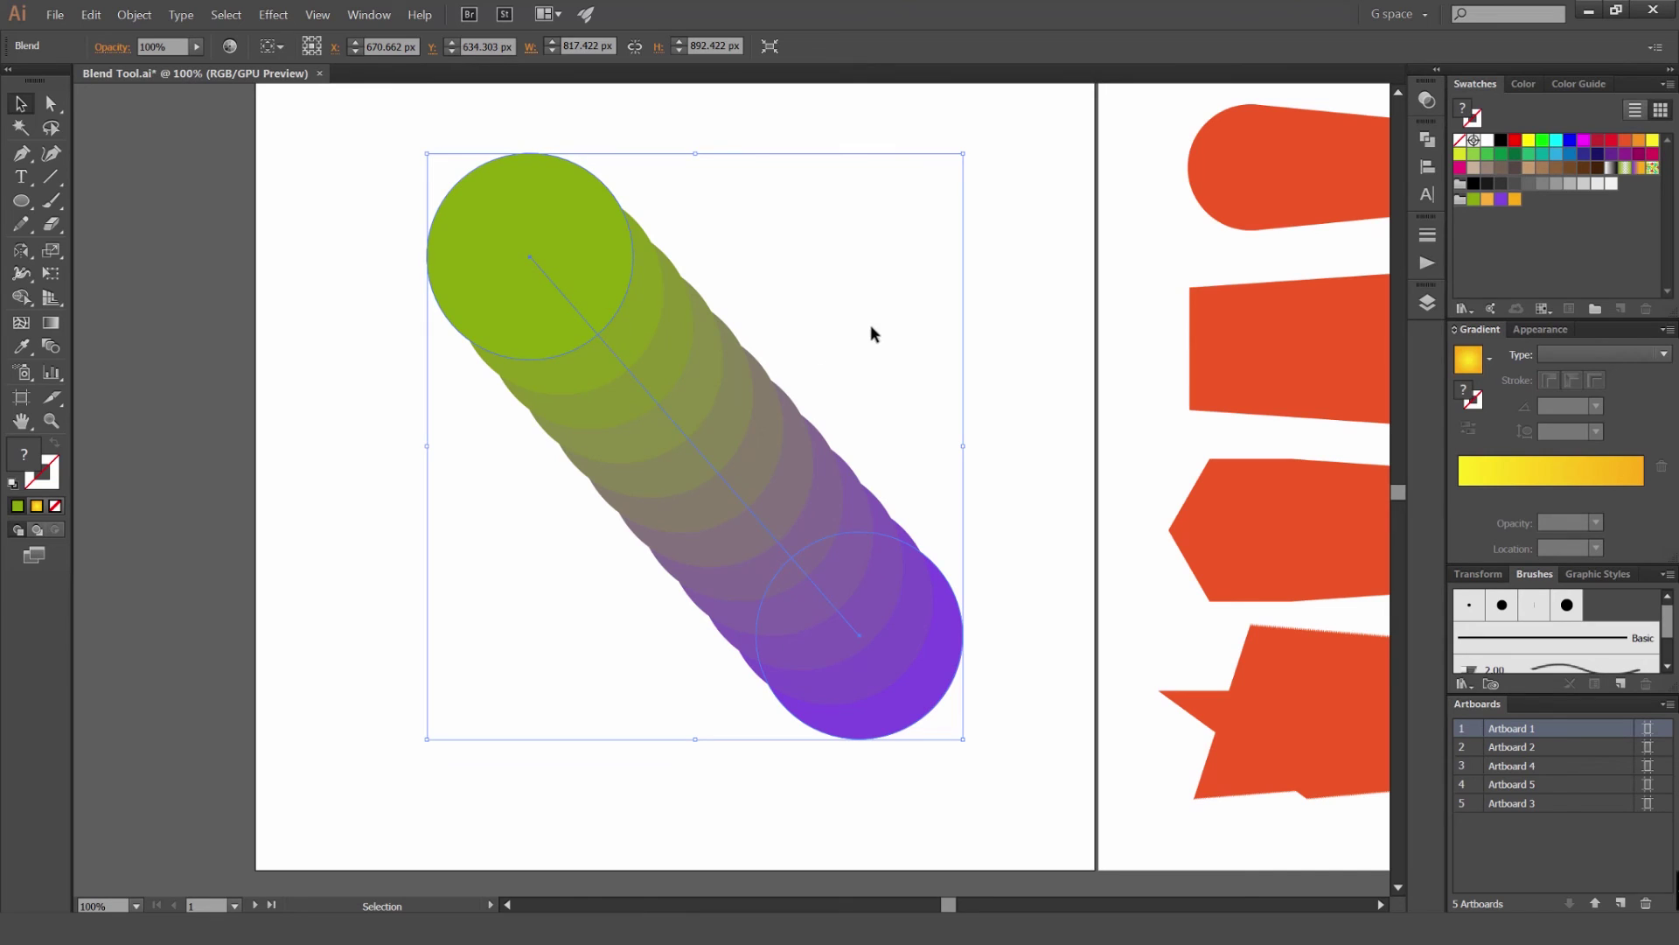
{"action": "left_click", "coordinate": [899, 288]}
Reverse the circle blend's spine a second time
{"action": "left_click", "coordinate": [550, 271]}
{"action": "left_click", "coordinate": [134, 14]}
{"action": "mouse_move", "coordinate": [175, 353]}
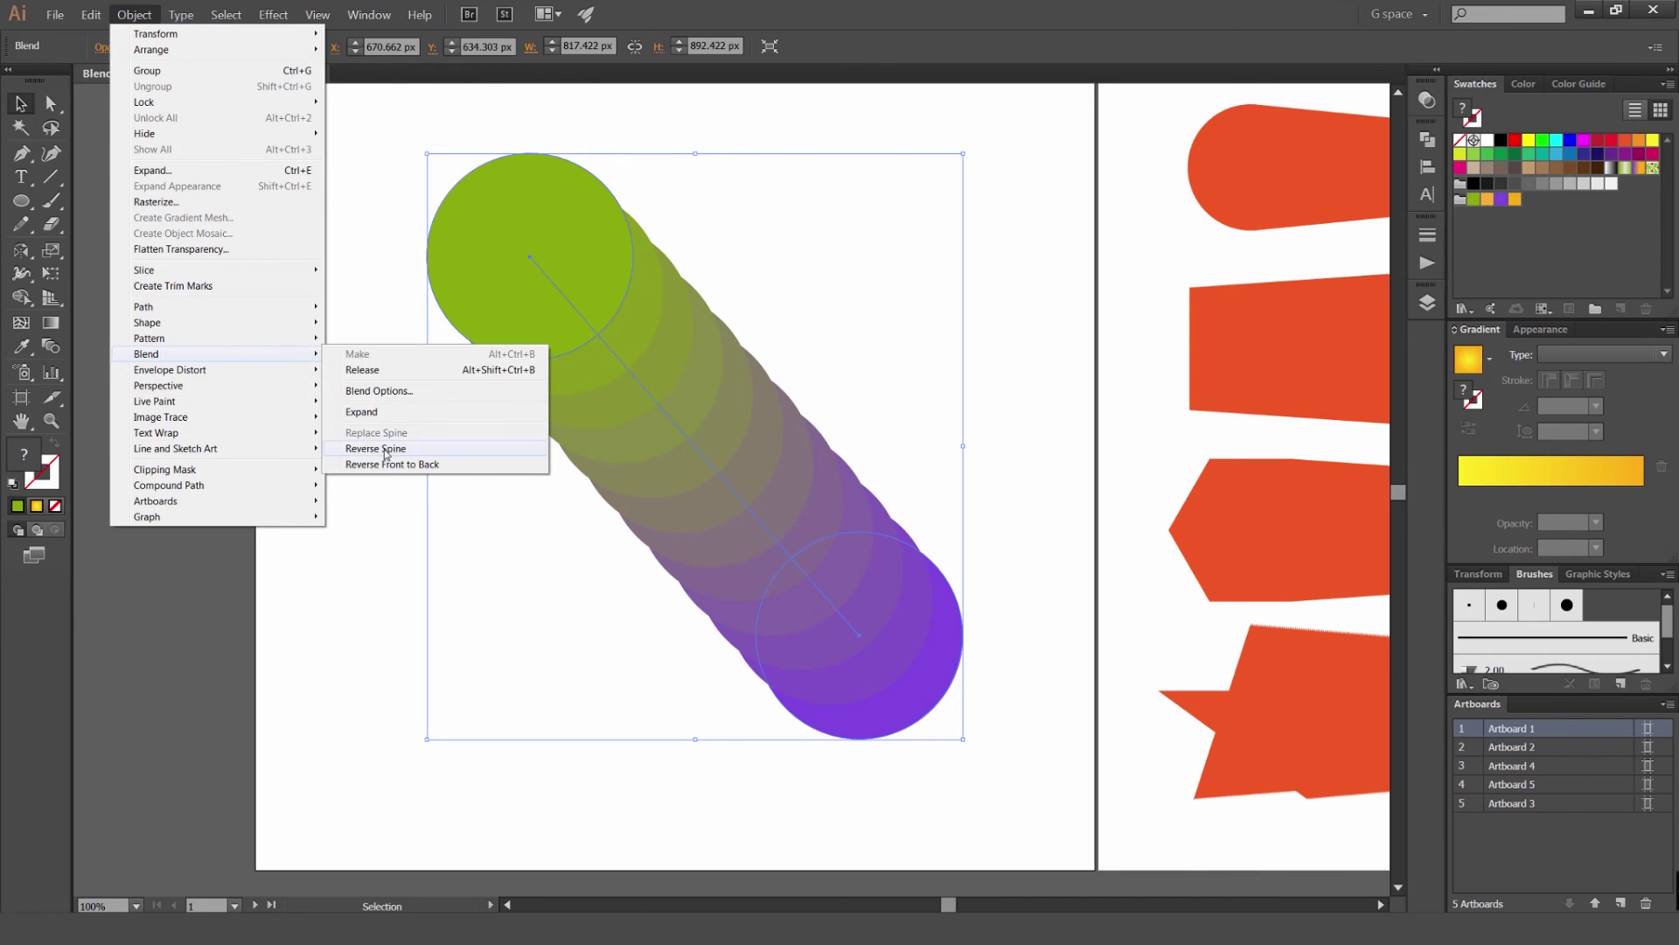
{"action": "left_click", "coordinate": [394, 450]}
Reverse the front-to-back stacking order of the circle blend and clear the selection
{"action": "left_click", "coordinate": [134, 14]}
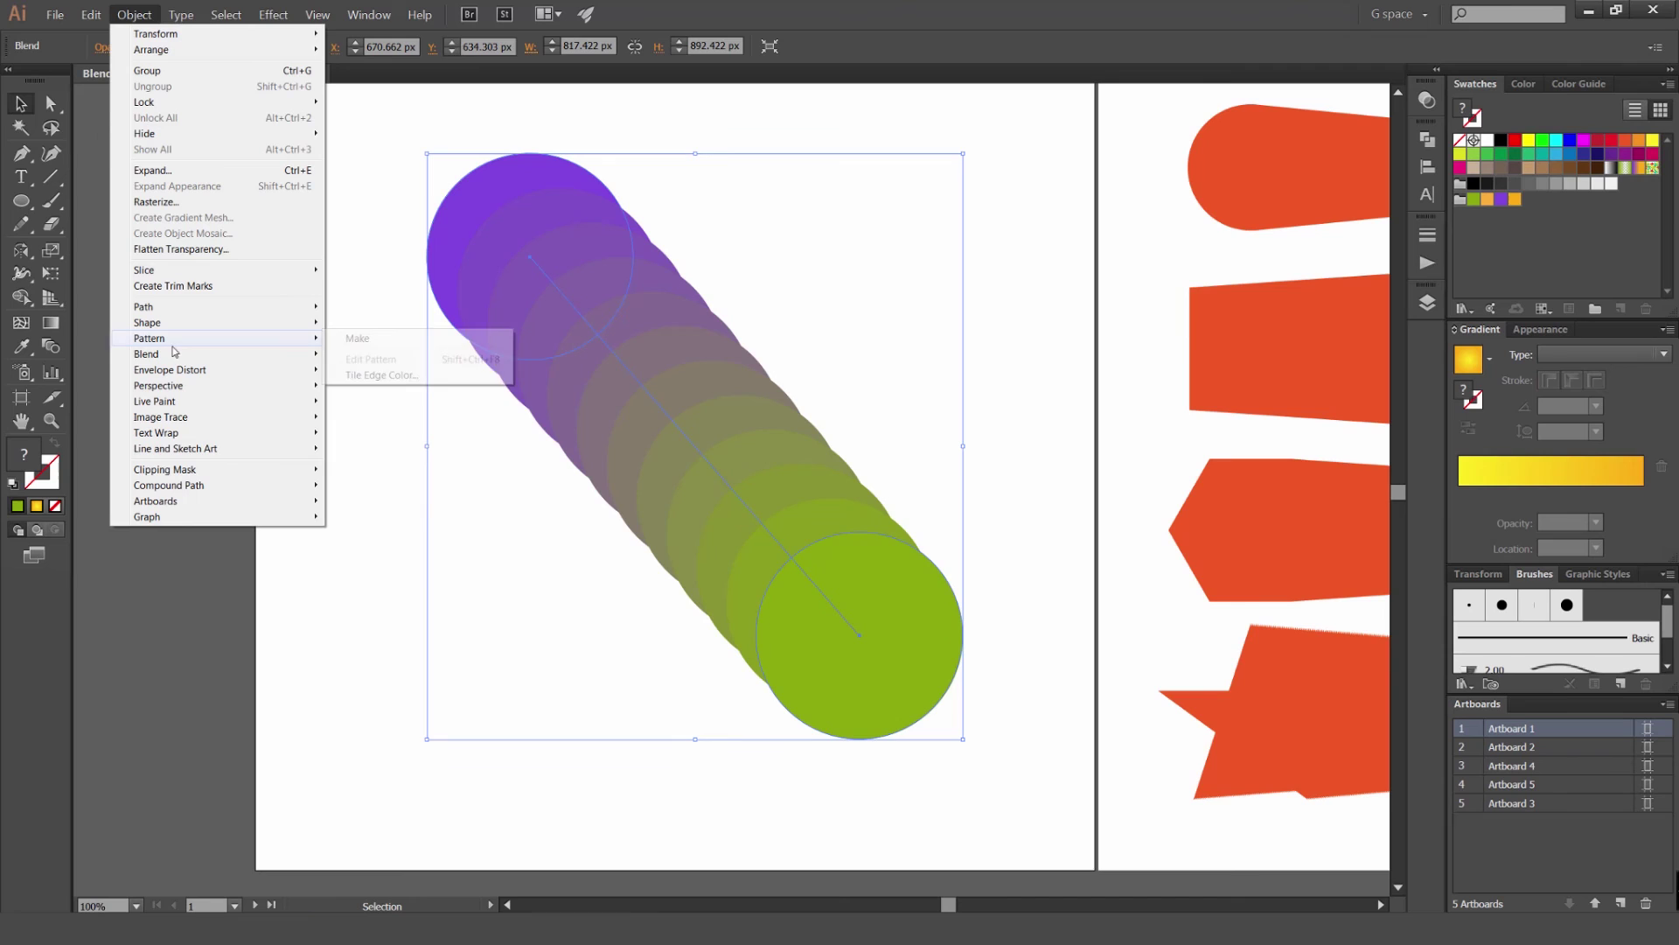
{"action": "mouse_move", "coordinate": [218, 363]}
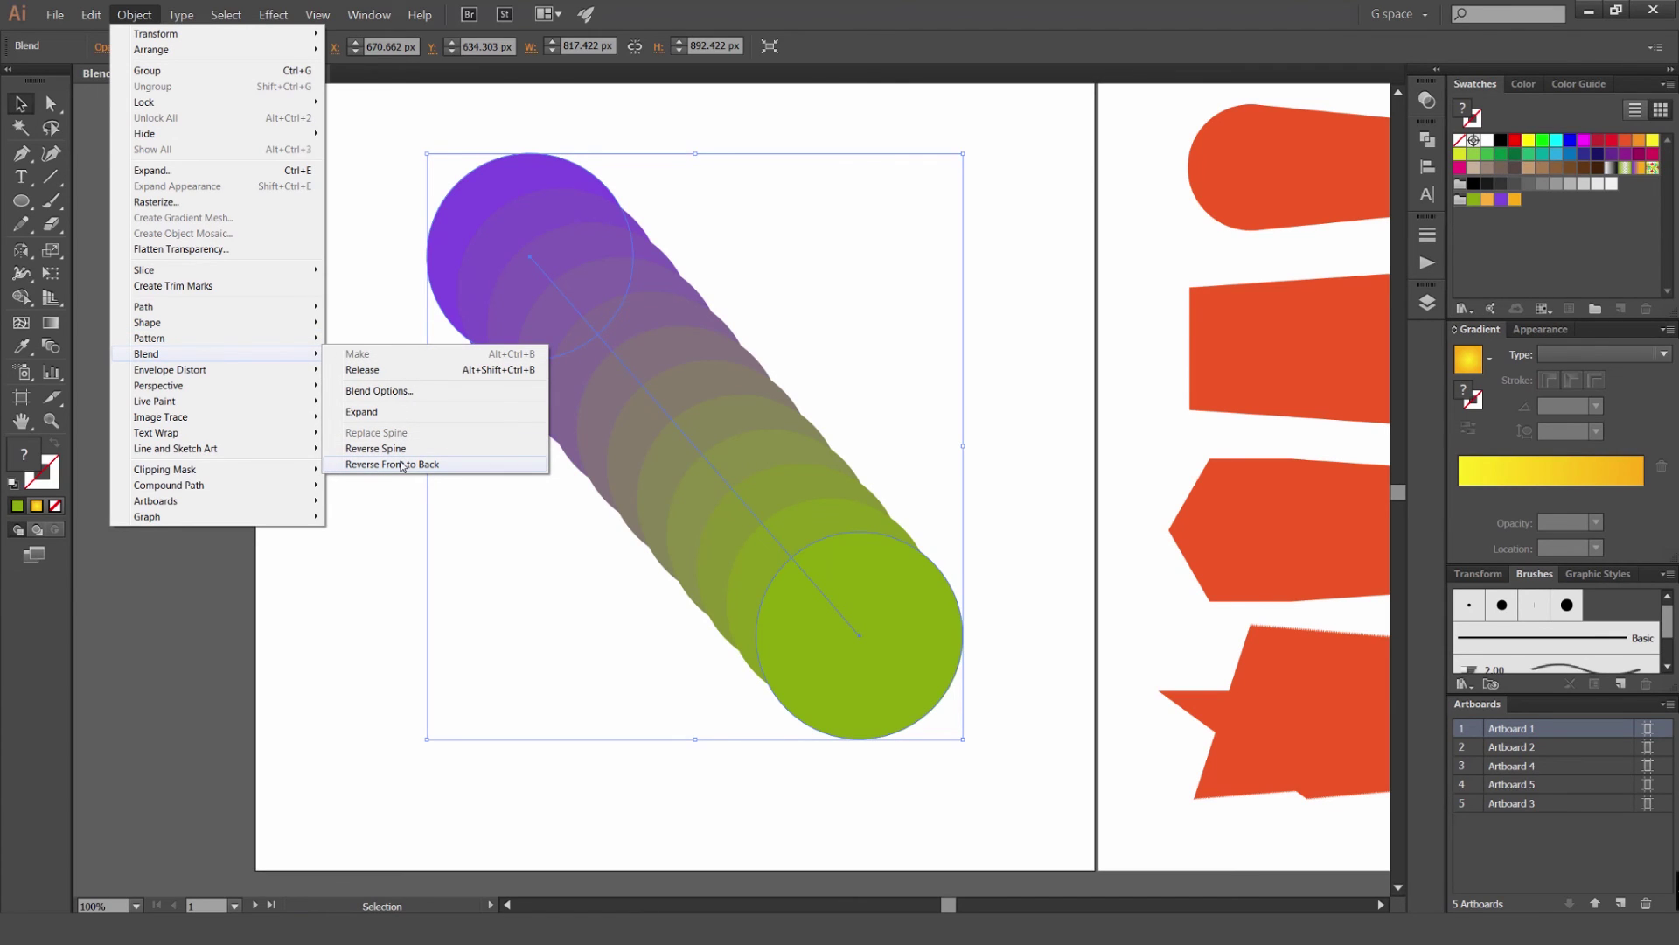
{"action": "left_click", "coordinate": [402, 465]}
{"action": "left_click", "coordinate": [724, 275]}
{"action": "key", "text": "a"}
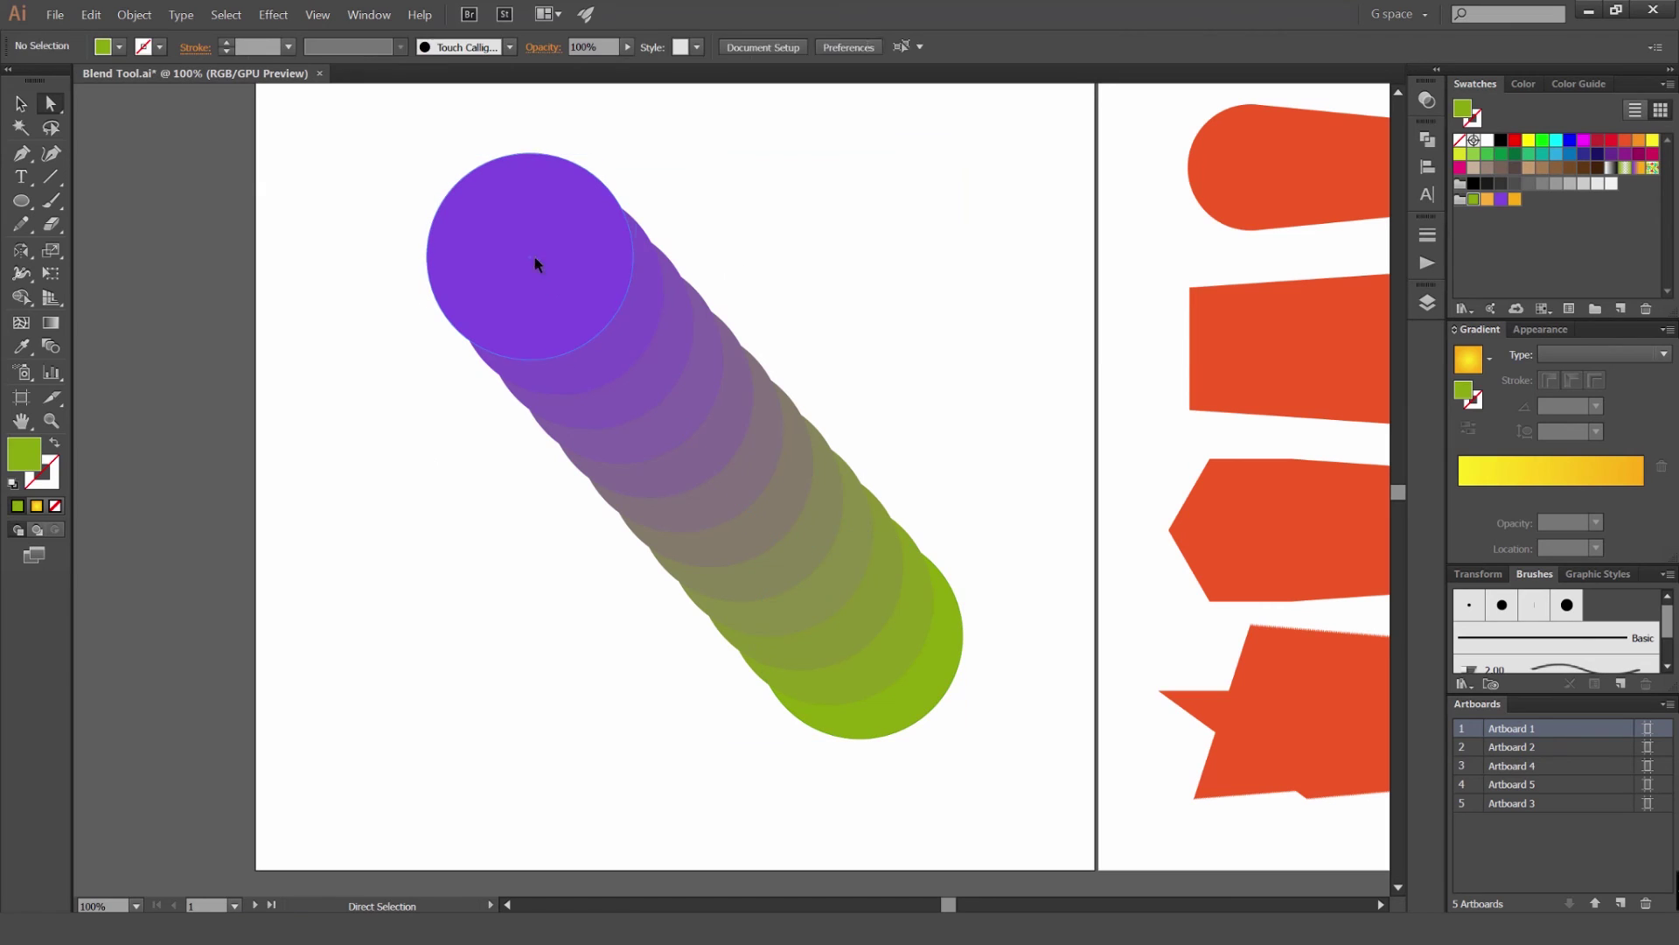
Move the purple end circle next to the green one and reverse the blend's front-to-back stacking order
{"action": "left_click_drag", "start_coordinate": [569, 241], "coordinate": [878, 599]}
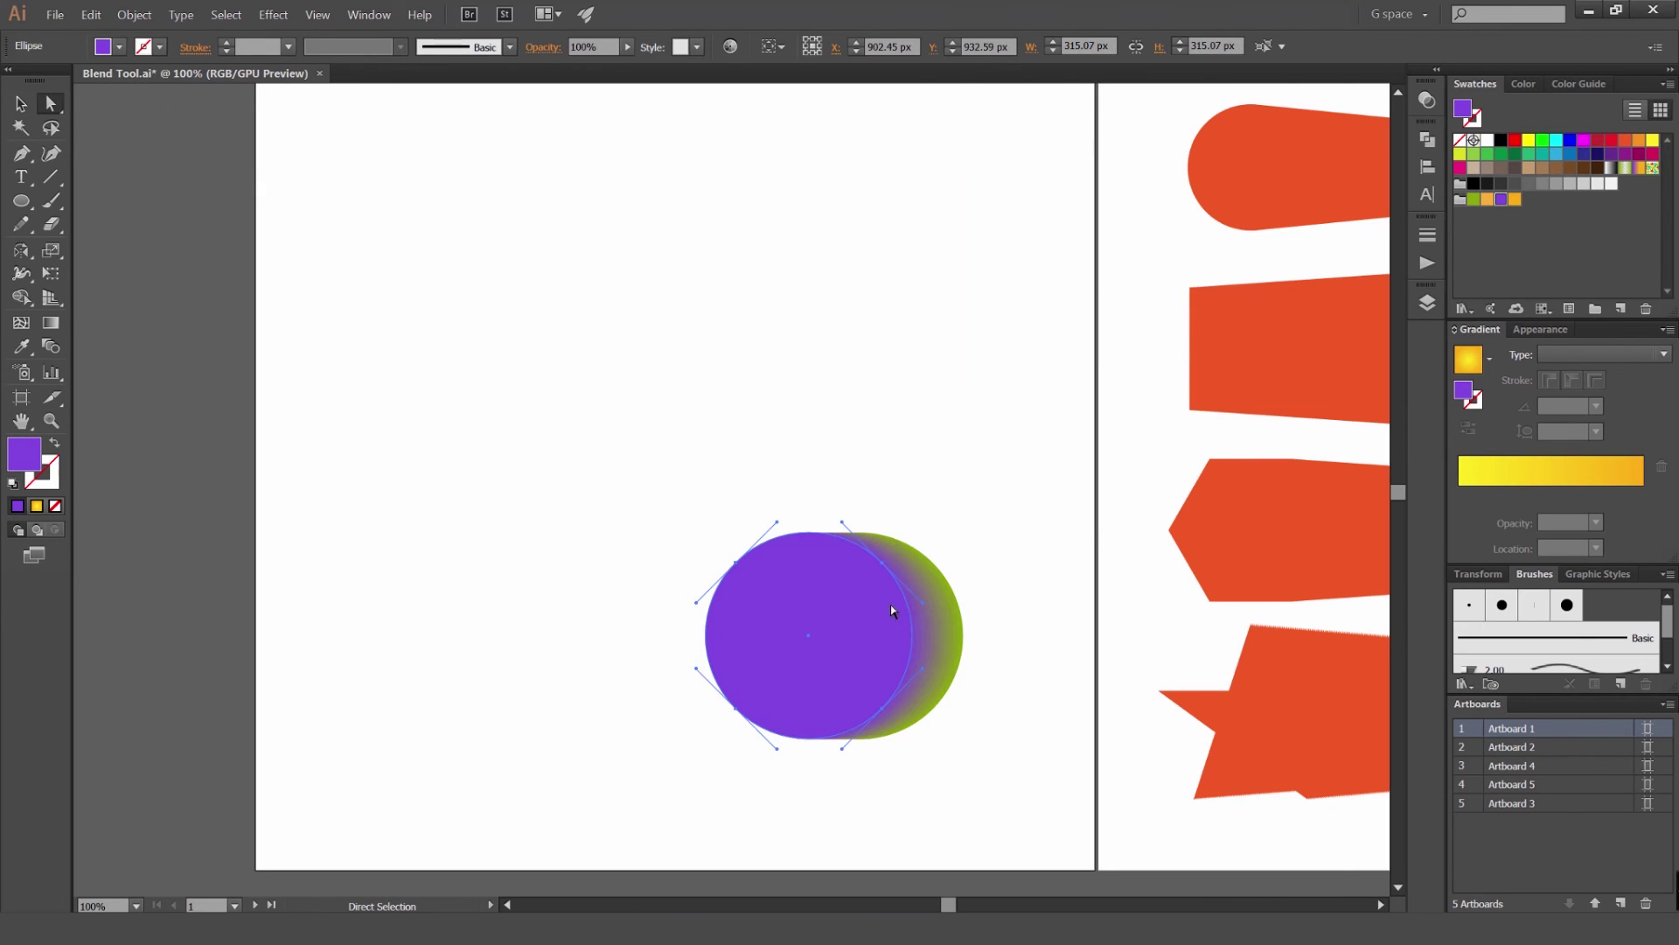
{"action": "left_click_drag", "start_coordinate": [1015, 456], "coordinate": [686, 731]}
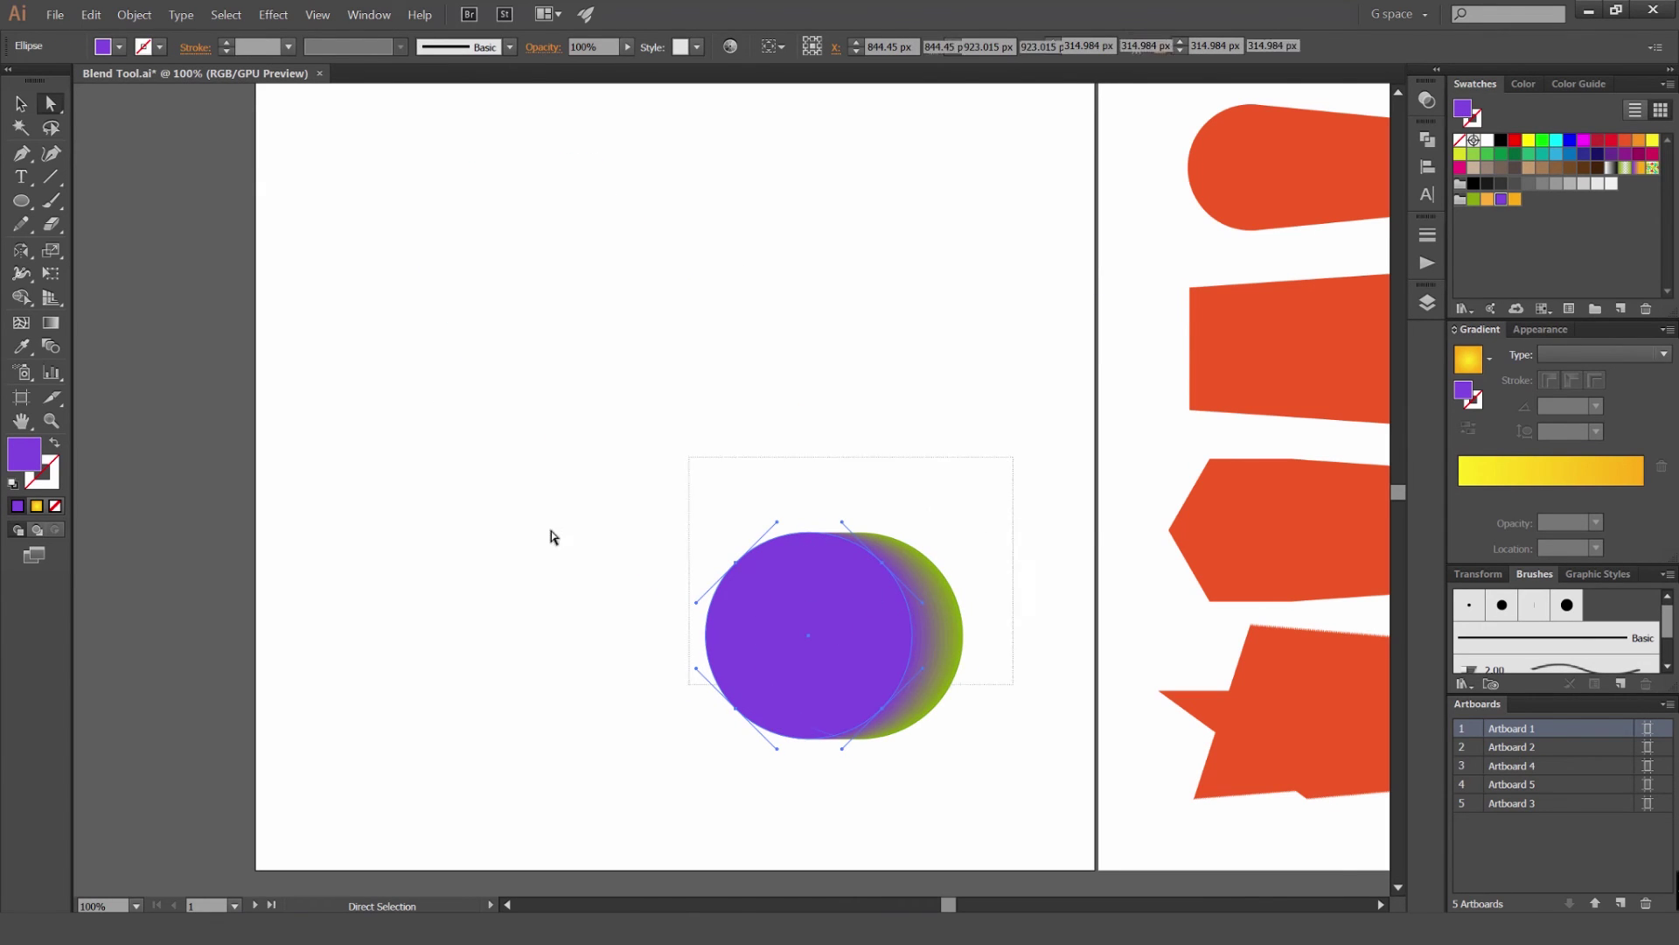
{"action": "left_click", "coordinate": [134, 15]}
{"action": "mouse_move", "coordinate": [174, 354]}
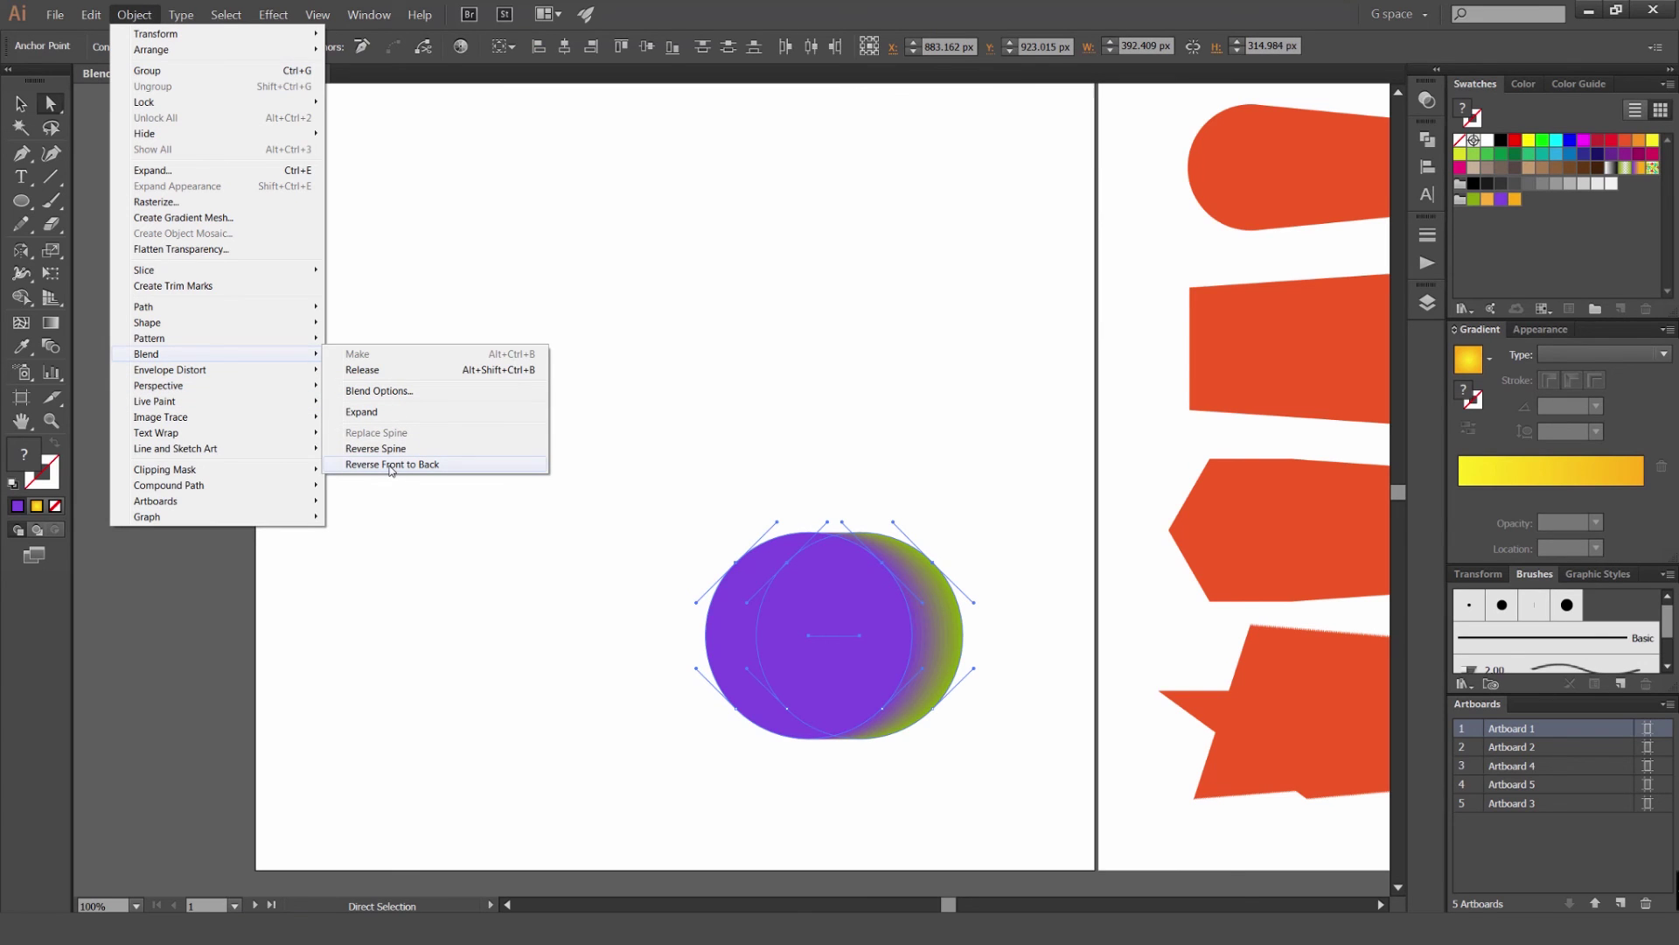
{"action": "left_click", "coordinate": [391, 464]}
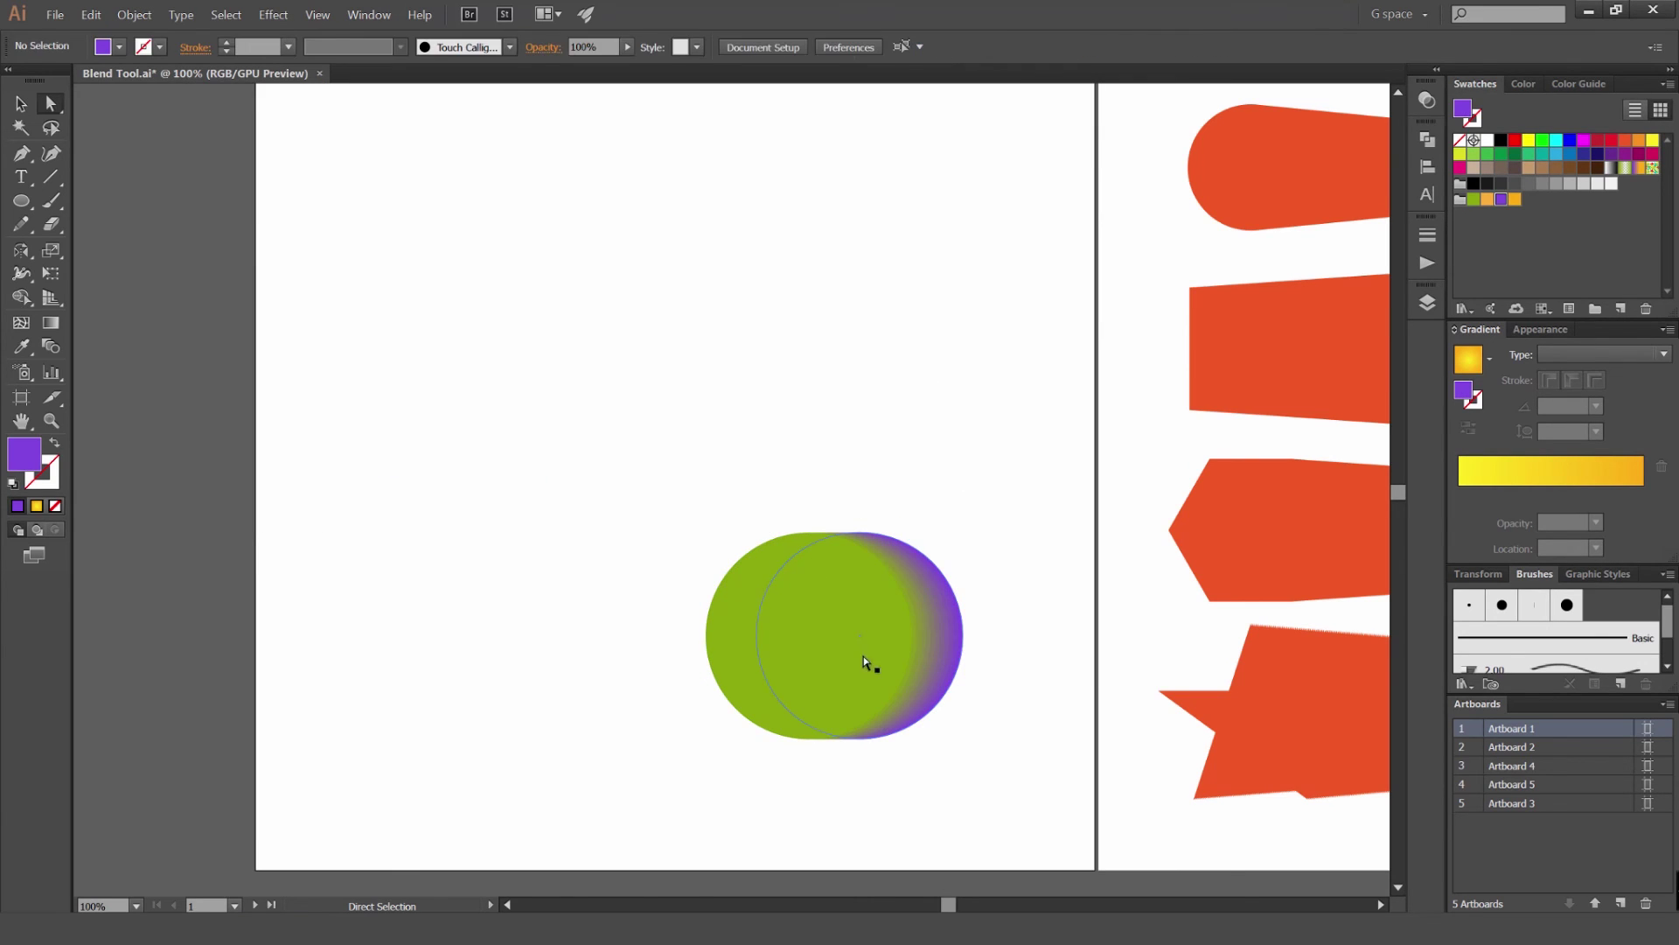
Move the purple end circle back to the artboard's upper left, spreading the blend to about 687 by 921 px
{"action": "left_click", "coordinate": [134, 15]}
{"action": "mouse_move", "coordinate": [158, 354]}
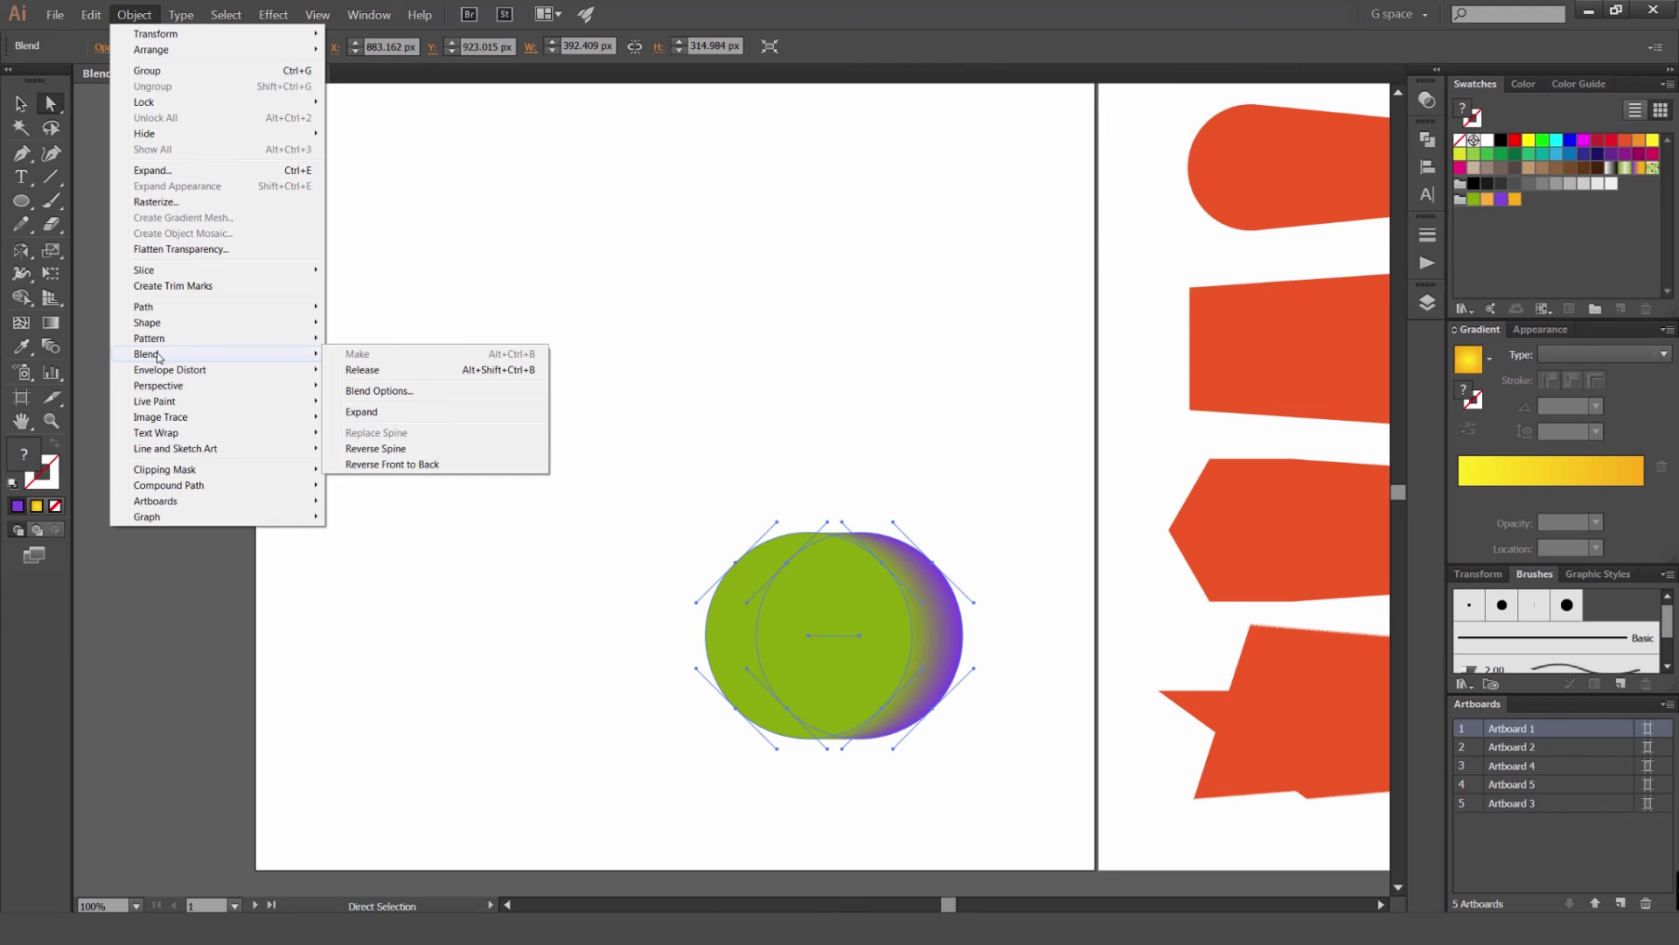
{"action": "left_click", "coordinate": [787, 617]}
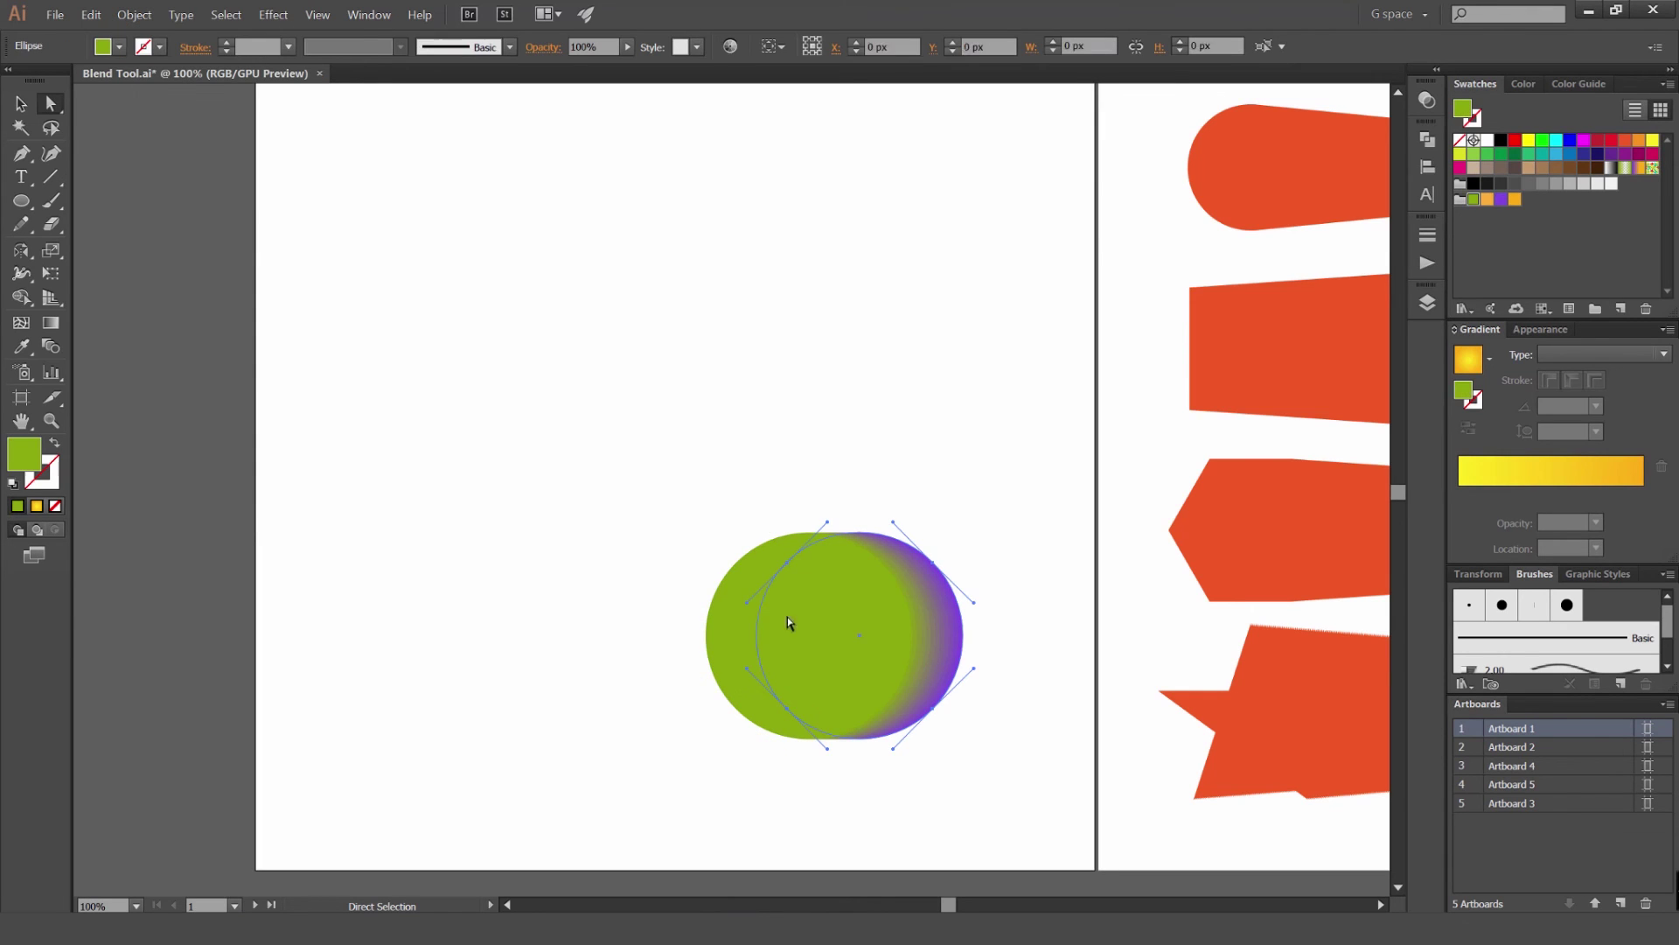
{"action": "left_click_drag", "start_coordinate": [741, 640], "coordinate": [495, 234]}
{"action": "left_click", "coordinate": [841, 250]}
{"action": "scroll", "coordinate": [685, 338], "scroll_direction": "down", "scroll_amount": 2}
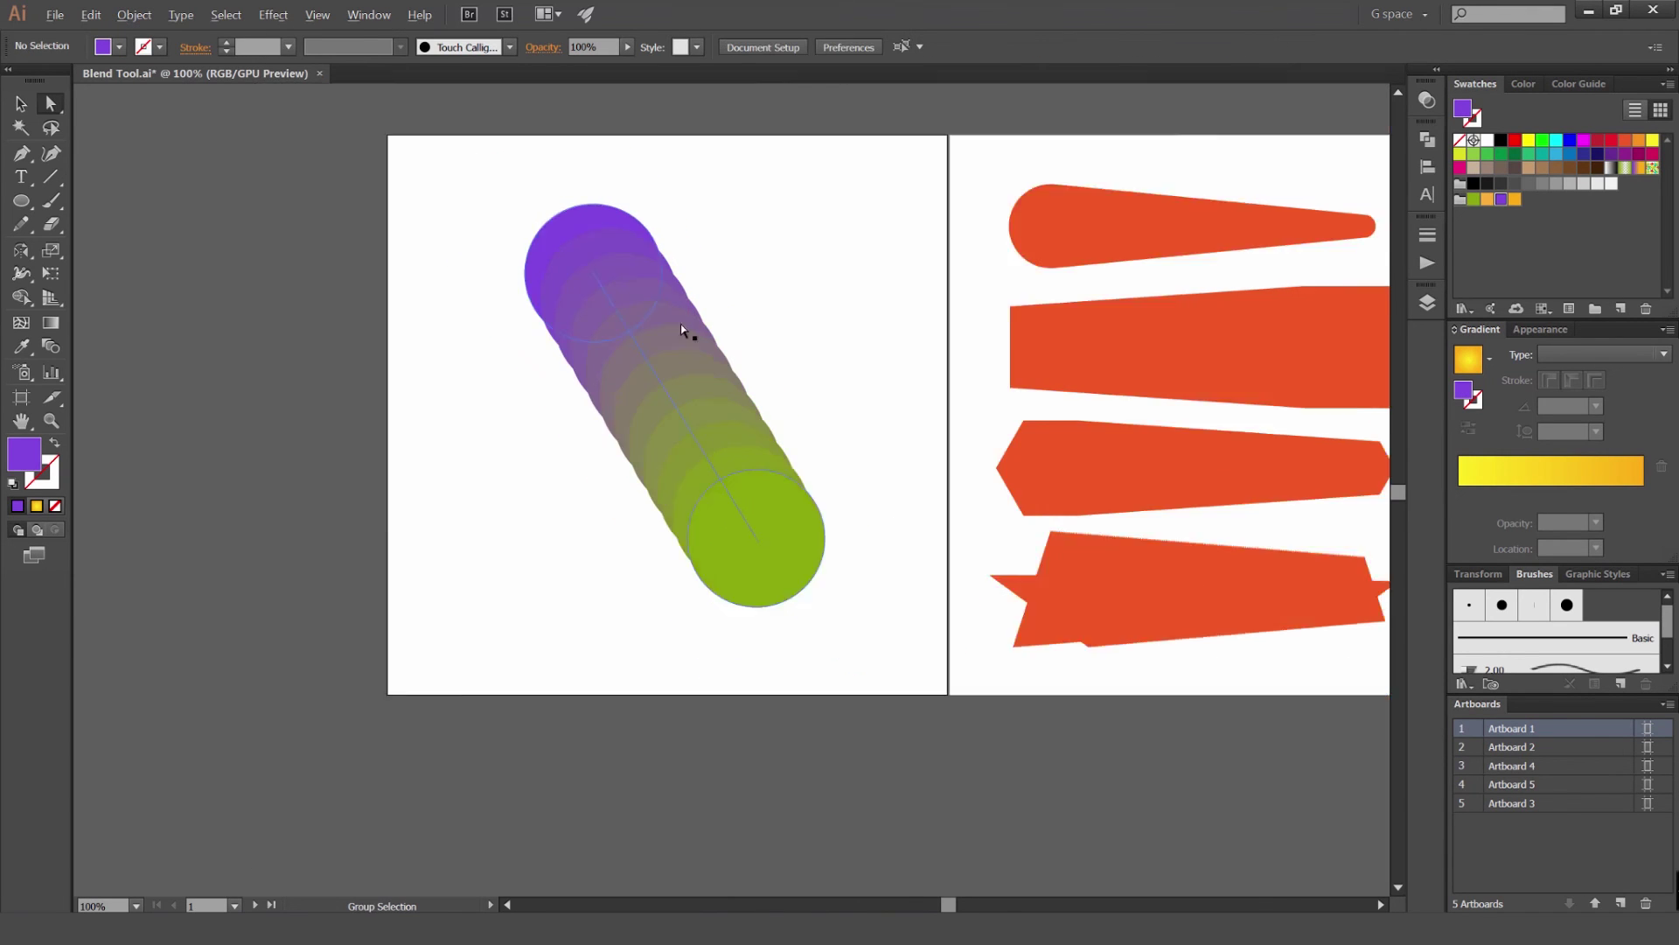
Release the purple-to-green blend into its original circles and spine path
{"action": "scroll", "coordinate": [710, 341], "scroll_direction": "up", "scroll_amount": 1}
{"action": "scroll", "coordinate": [734, 344], "scroll_direction": "up", "scroll_amount": 1}
{"action": "key", "text": "v"}
{"action": "scroll", "coordinate": [653, 446], "scroll_direction": "up", "scroll_amount": 2}
{"action": "left_click_drag", "start_coordinate": [873, 271], "coordinate": [551, 489]}
{"action": "left_click", "coordinate": [134, 15]}
{"action": "mouse_move", "coordinate": [254, 354]}
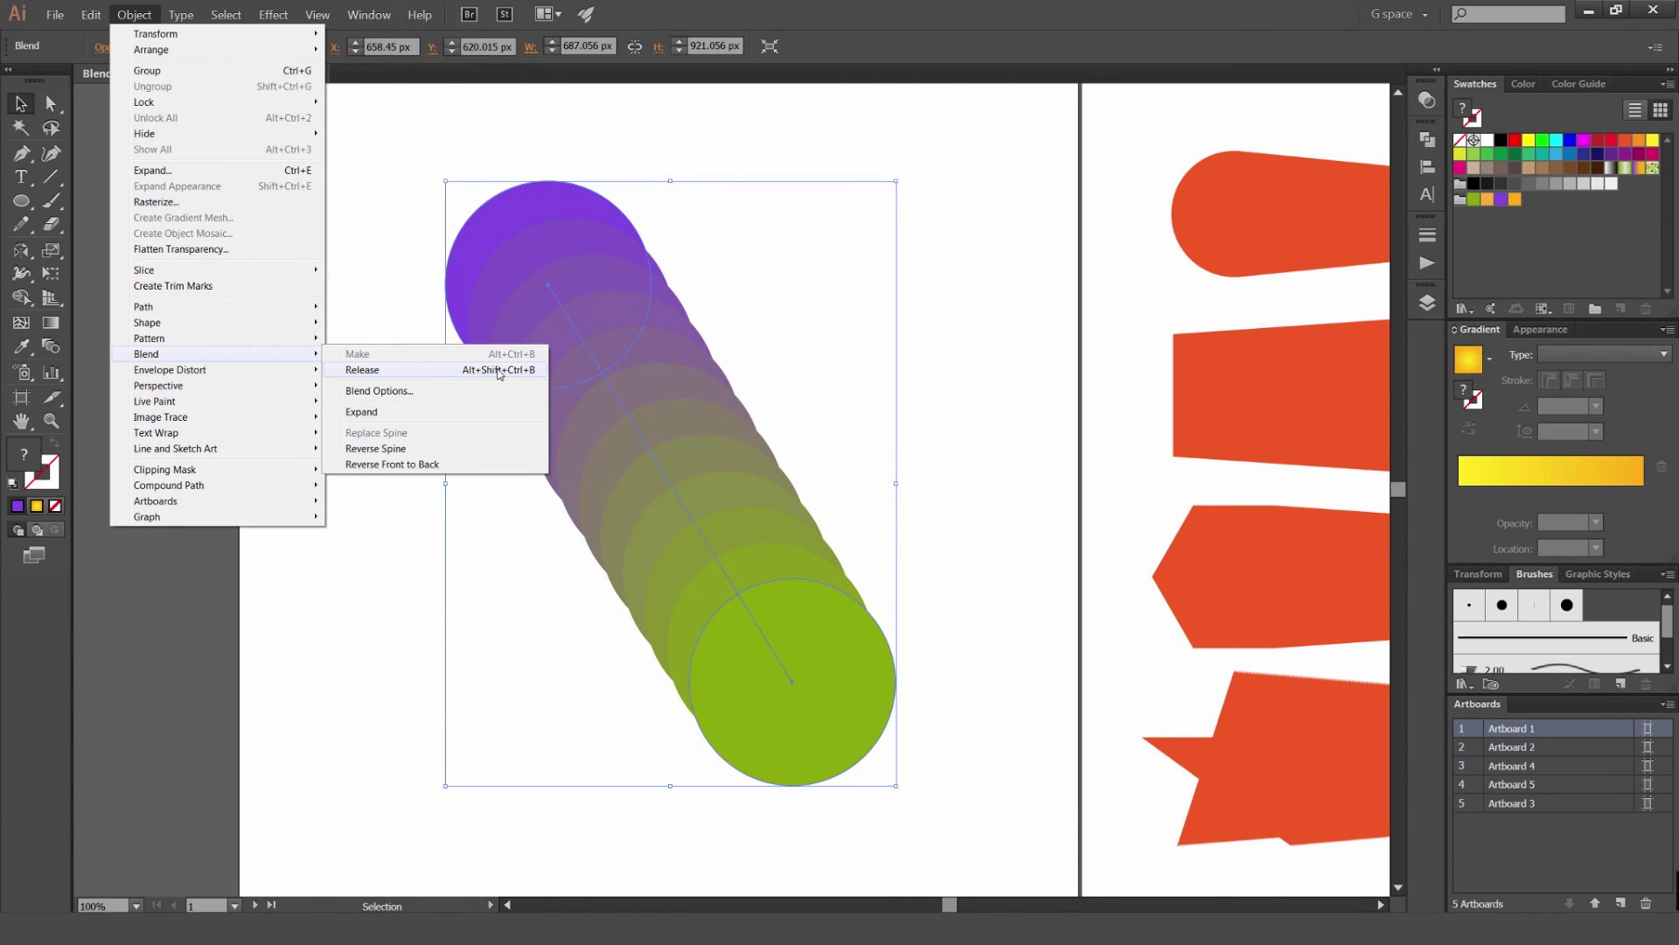
{"action": "left_click", "coordinate": [403, 377]}
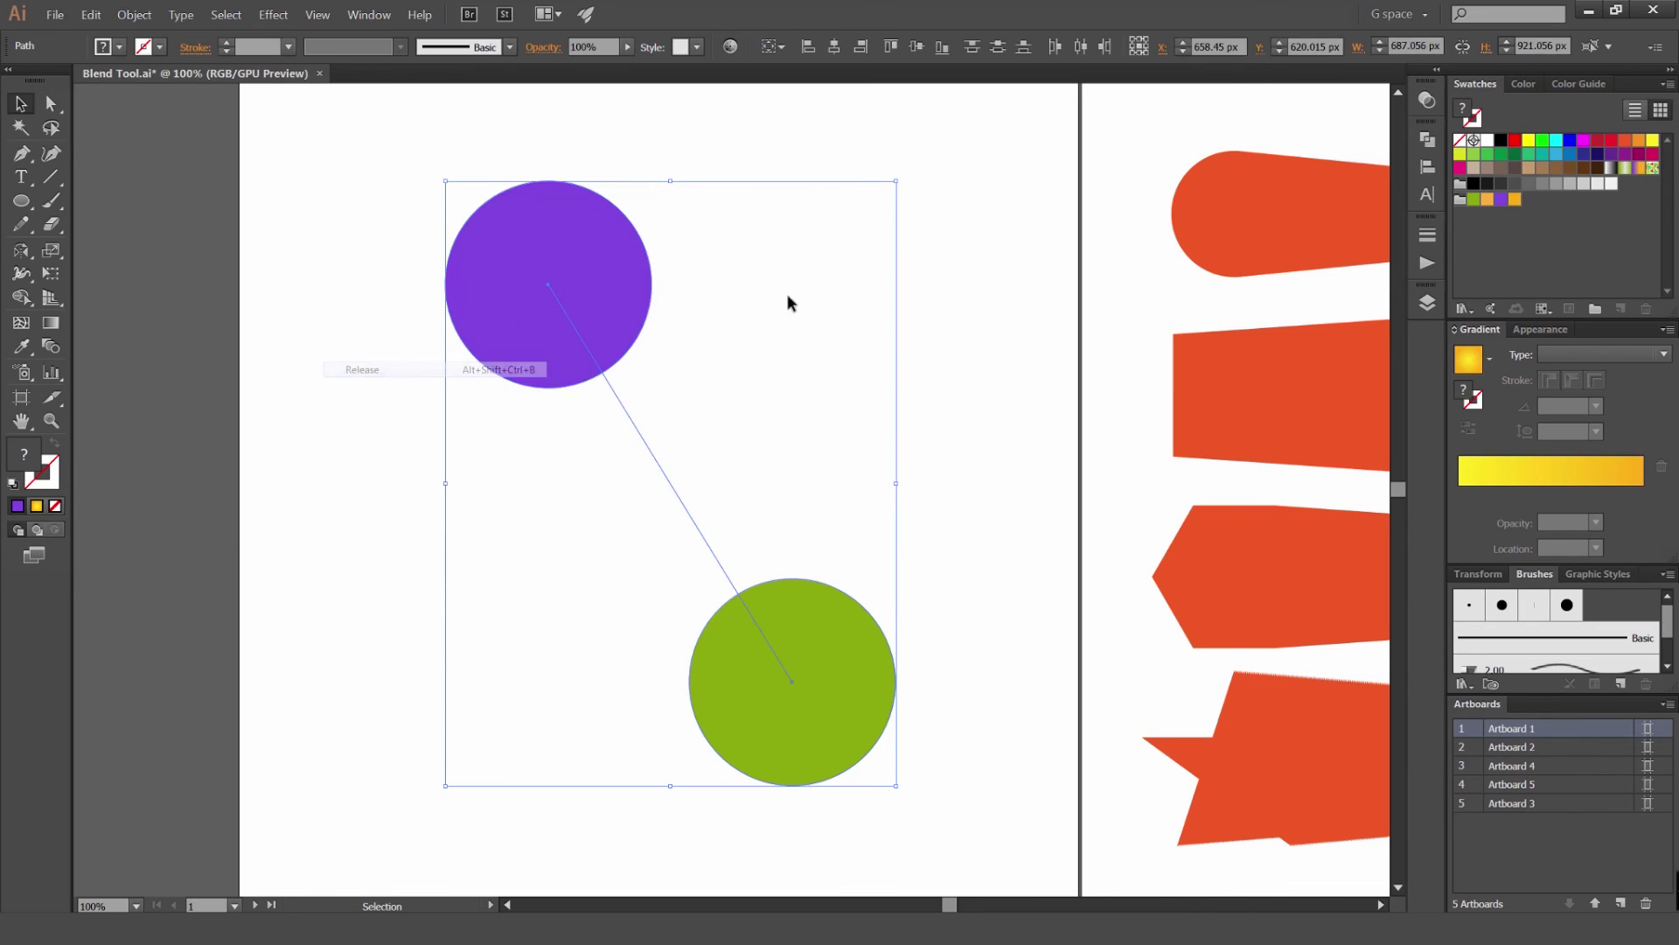
Move the released purple and green circles away from the spine path, placing the purple one further down on the artboard
{"action": "key", "text": "a"}
{"action": "left_click_drag", "start_coordinate": [630, 307], "coordinate": [553, 261]}
{"action": "left_click_drag", "start_coordinate": [786, 591], "coordinate": [846, 633]}
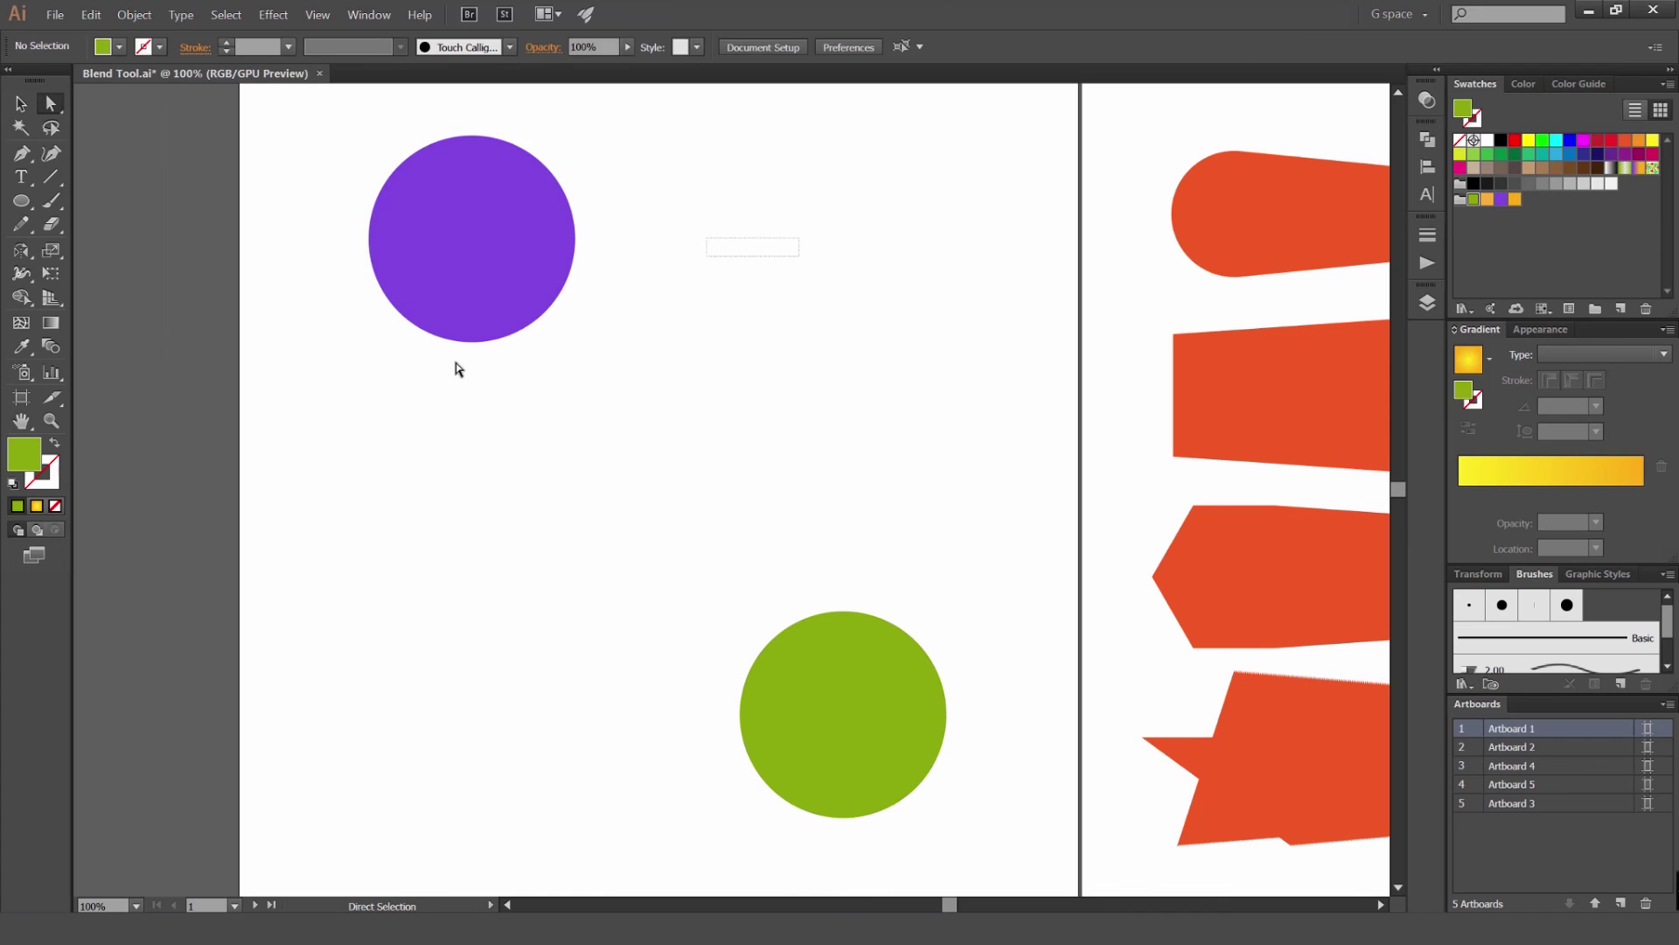
{"action": "left_click_drag", "start_coordinate": [504, 241], "coordinate": [509, 440]}
Delete the leftover spine path together with its end anchor points
{"action": "key", "text": "ctrl+a"}
{"action": "left_click_drag", "start_coordinate": [757, 367], "coordinate": [670, 534]}
{"action": "left_click_drag", "start_coordinate": [788, 317], "coordinate": [650, 544]}
{"action": "scroll", "coordinate": [649, 549], "scroll_direction": "up", "scroll_amount": 1}
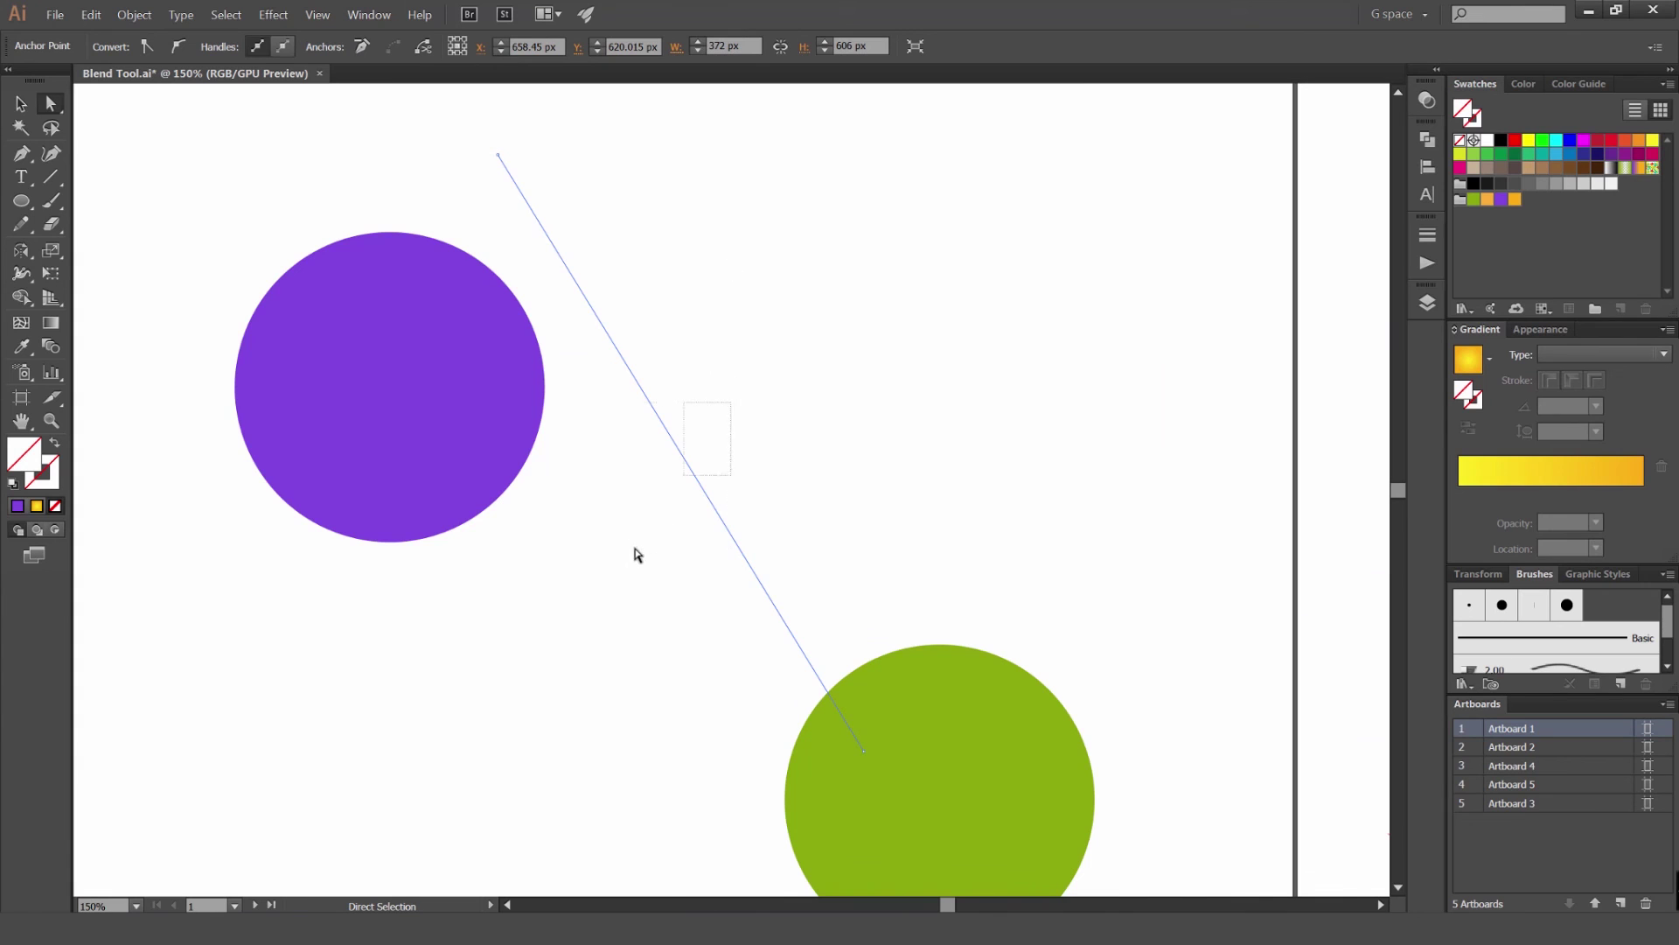
{"action": "key", "text": "Delete"}
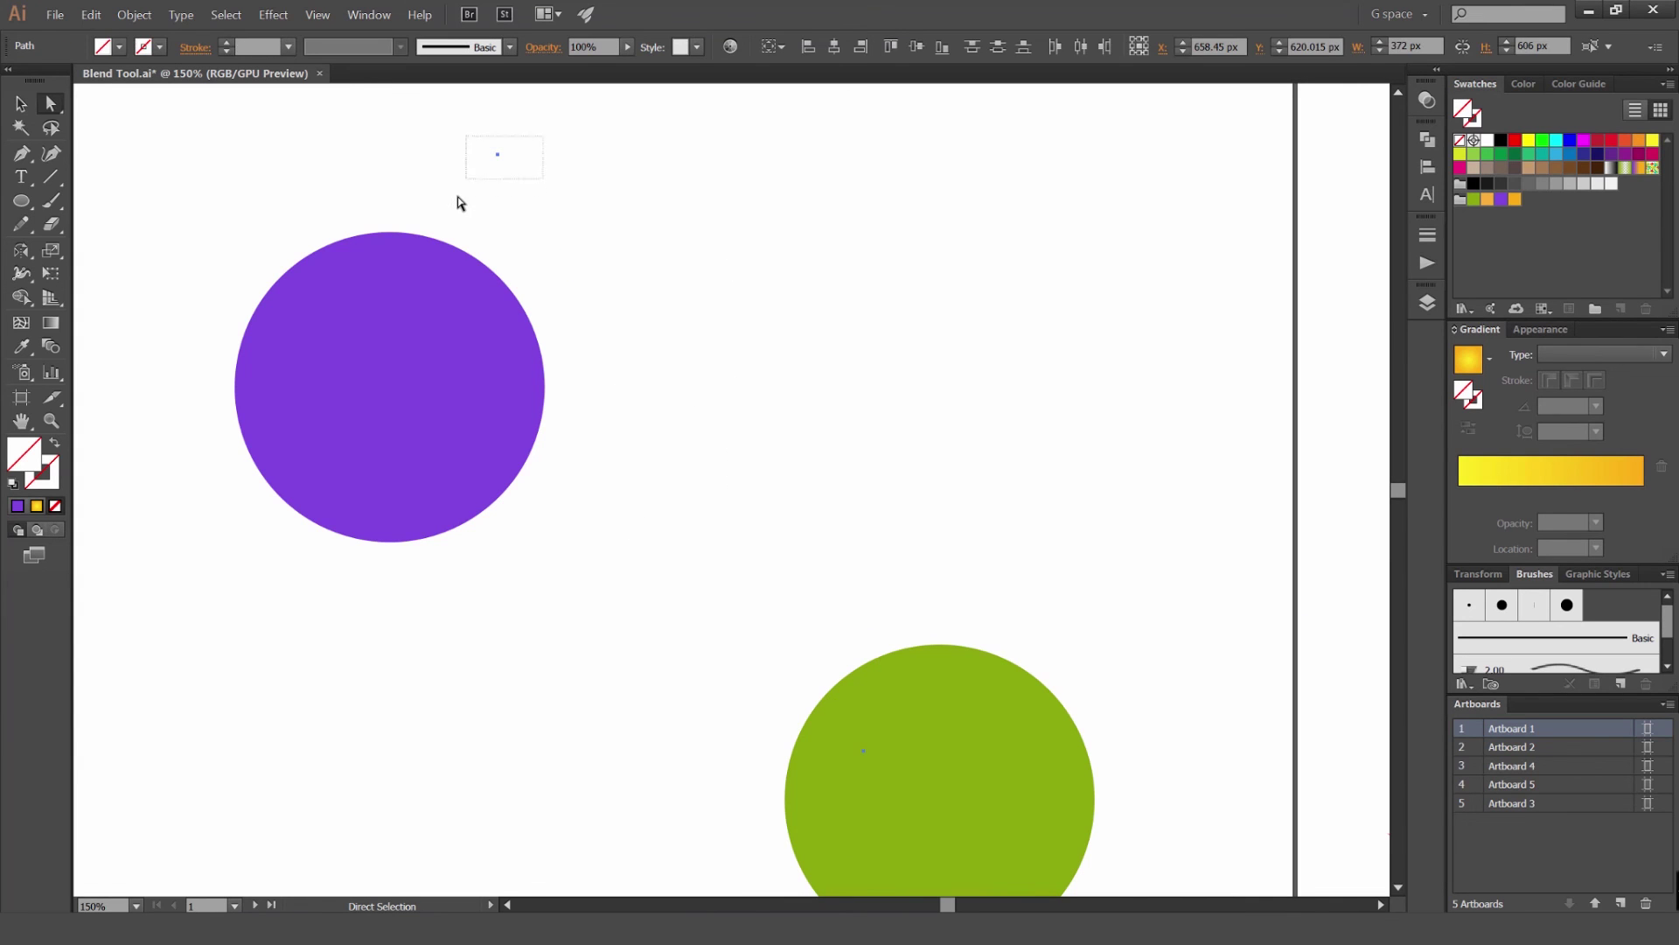
{"action": "left_click", "coordinate": [507, 199]}
Move the green circle further up on the artboard
{"action": "scroll", "coordinate": [506, 199], "scroll_direction": "down", "scroll_amount": 1}
{"action": "left_click_drag", "start_coordinate": [672, 248], "coordinate": [770, 328]}
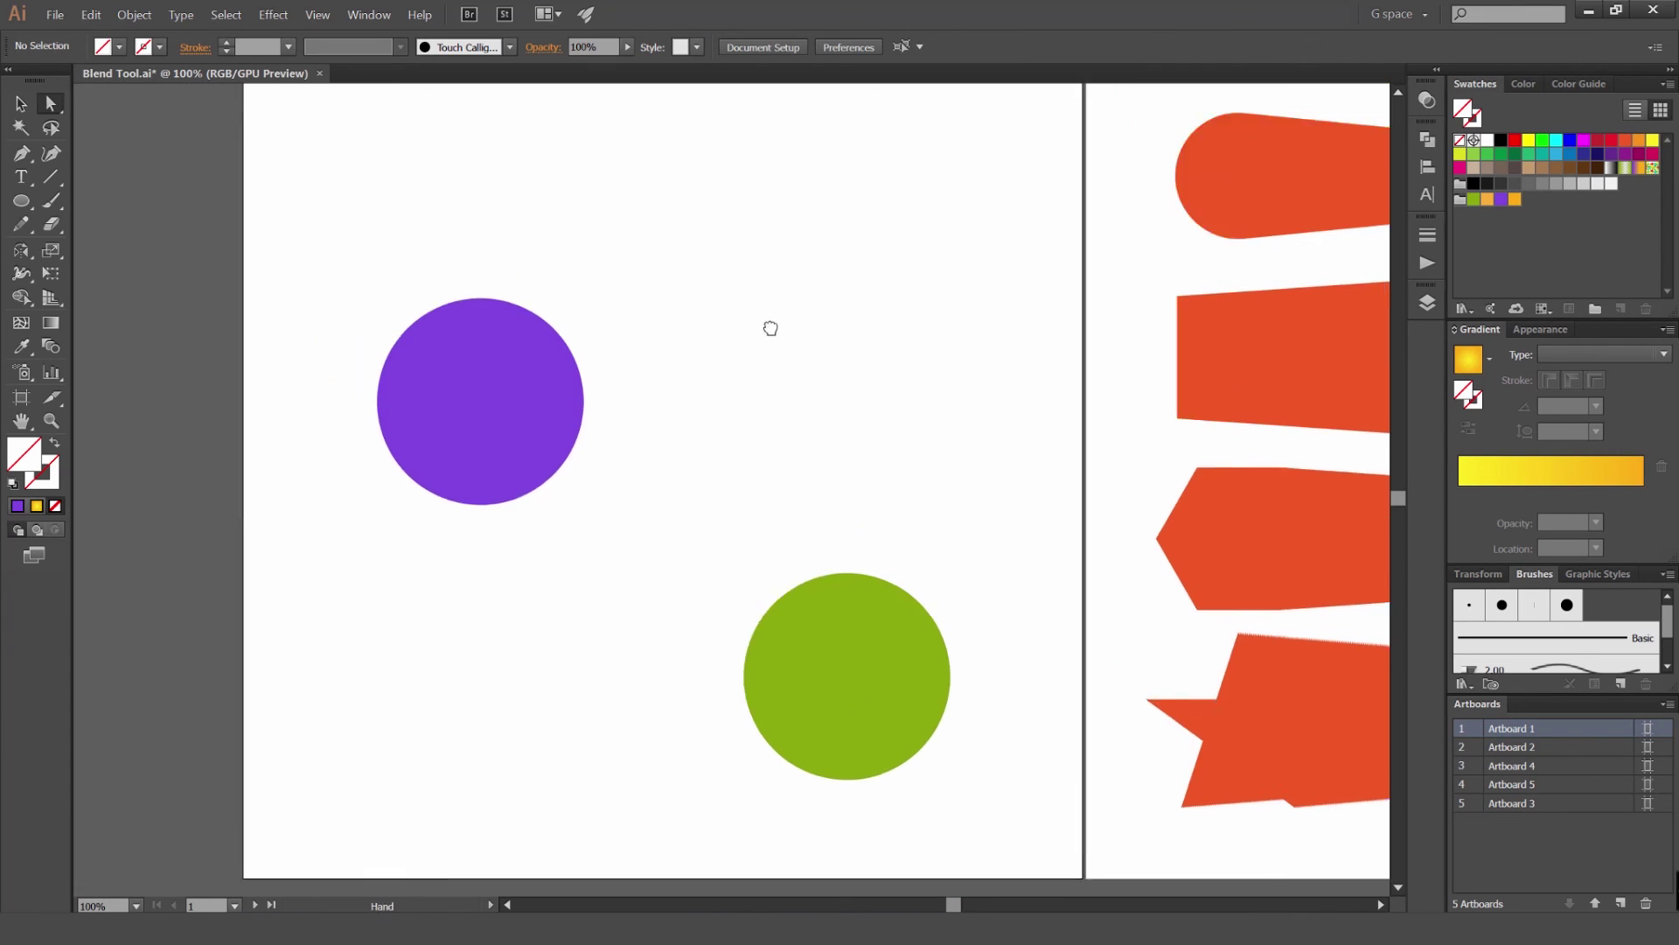
{"action": "scroll", "coordinate": [753, 472], "scroll_direction": "down", "scroll_amount": 1}
{"action": "scroll", "coordinate": [787, 547], "scroll_direction": "up", "scroll_amount": 1}
{"action": "left_click_drag", "start_coordinate": [782, 640], "coordinate": [782, 523]}
Fill both circles with the purple swatch and make a blend between them
{"action": "key", "text": "v"}
{"action": "left_click_drag", "start_coordinate": [847, 245], "coordinate": [429, 687]}
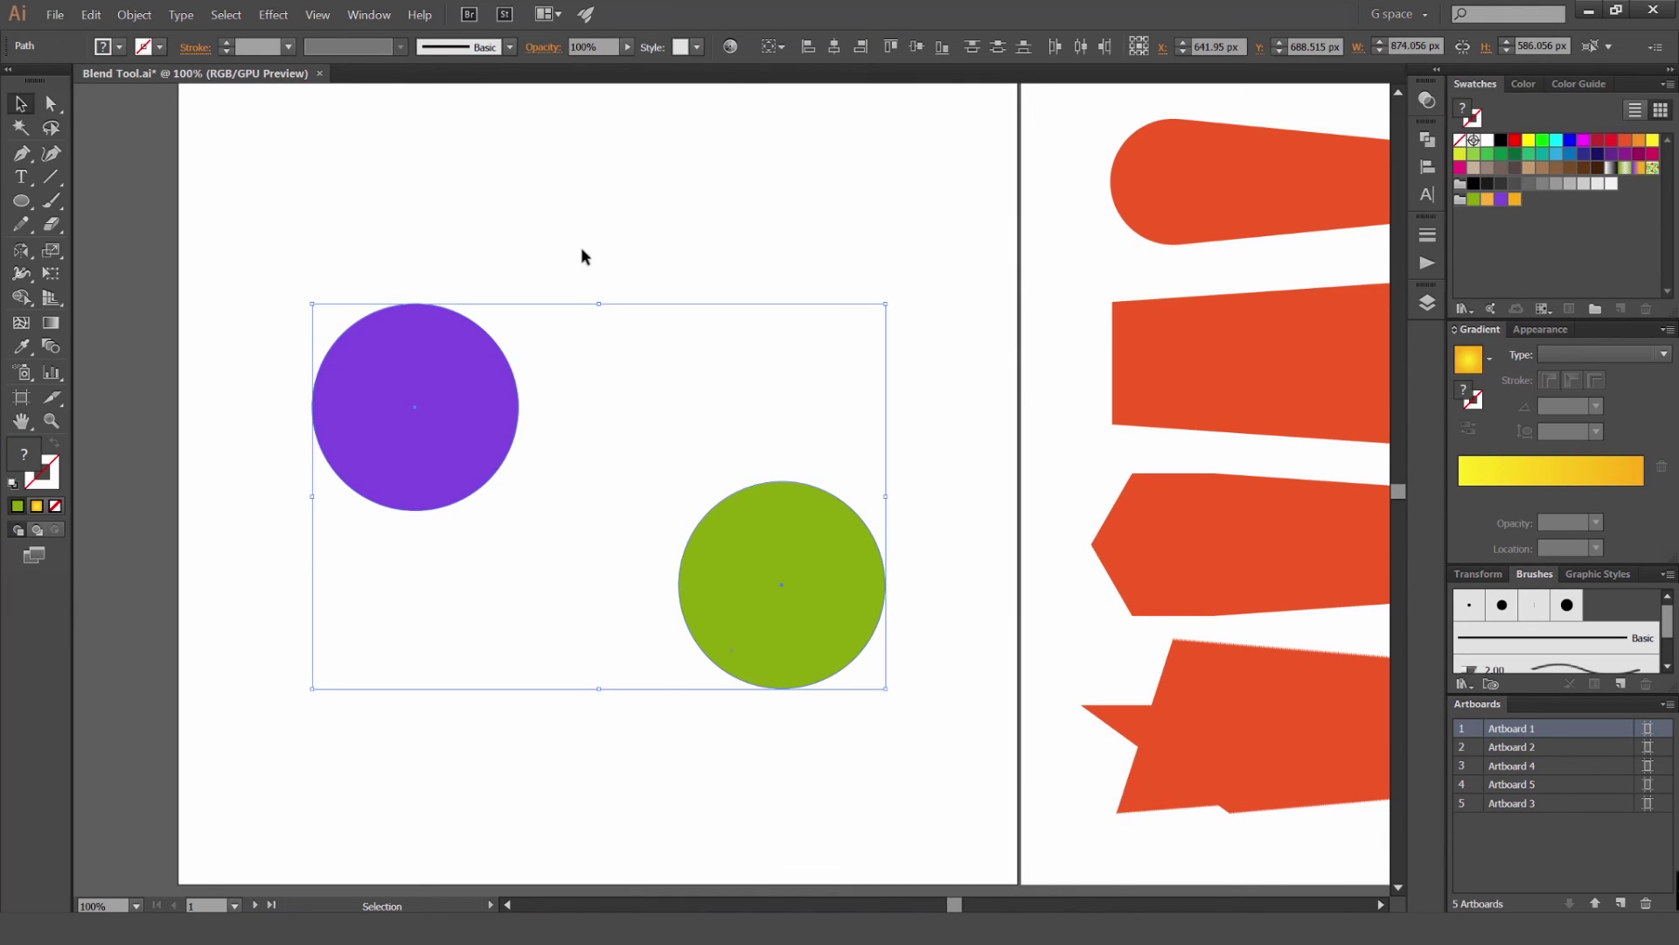
{"action": "left_click", "coordinate": [1502, 201]}
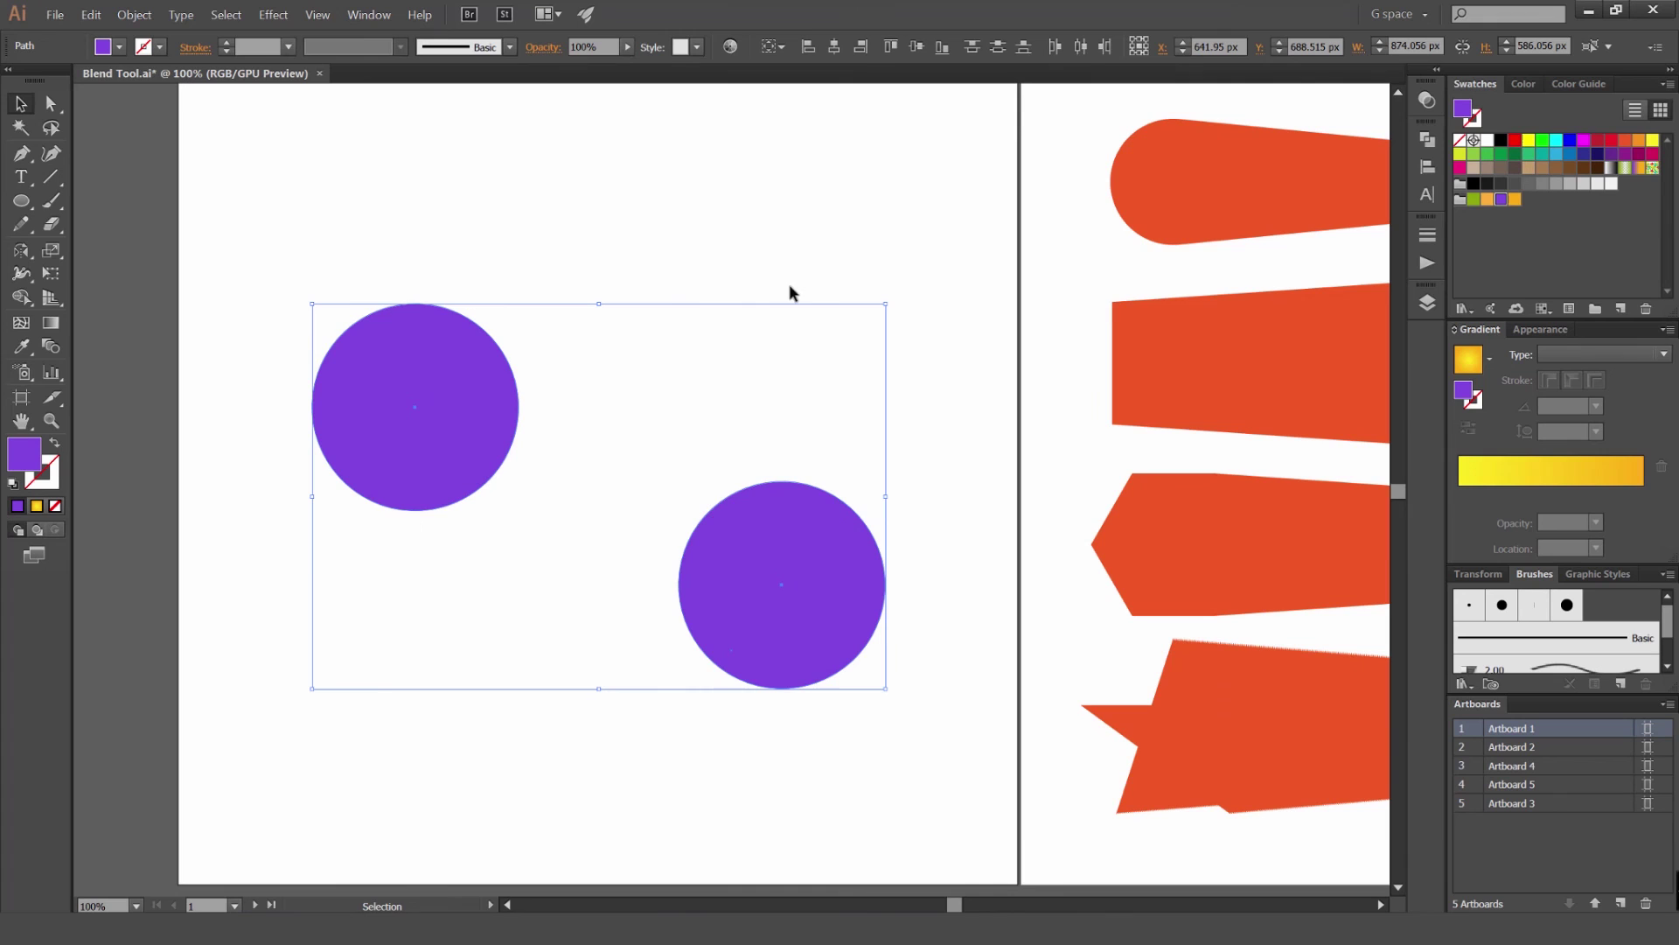
{"action": "key", "text": "ctrl+alt+b"}
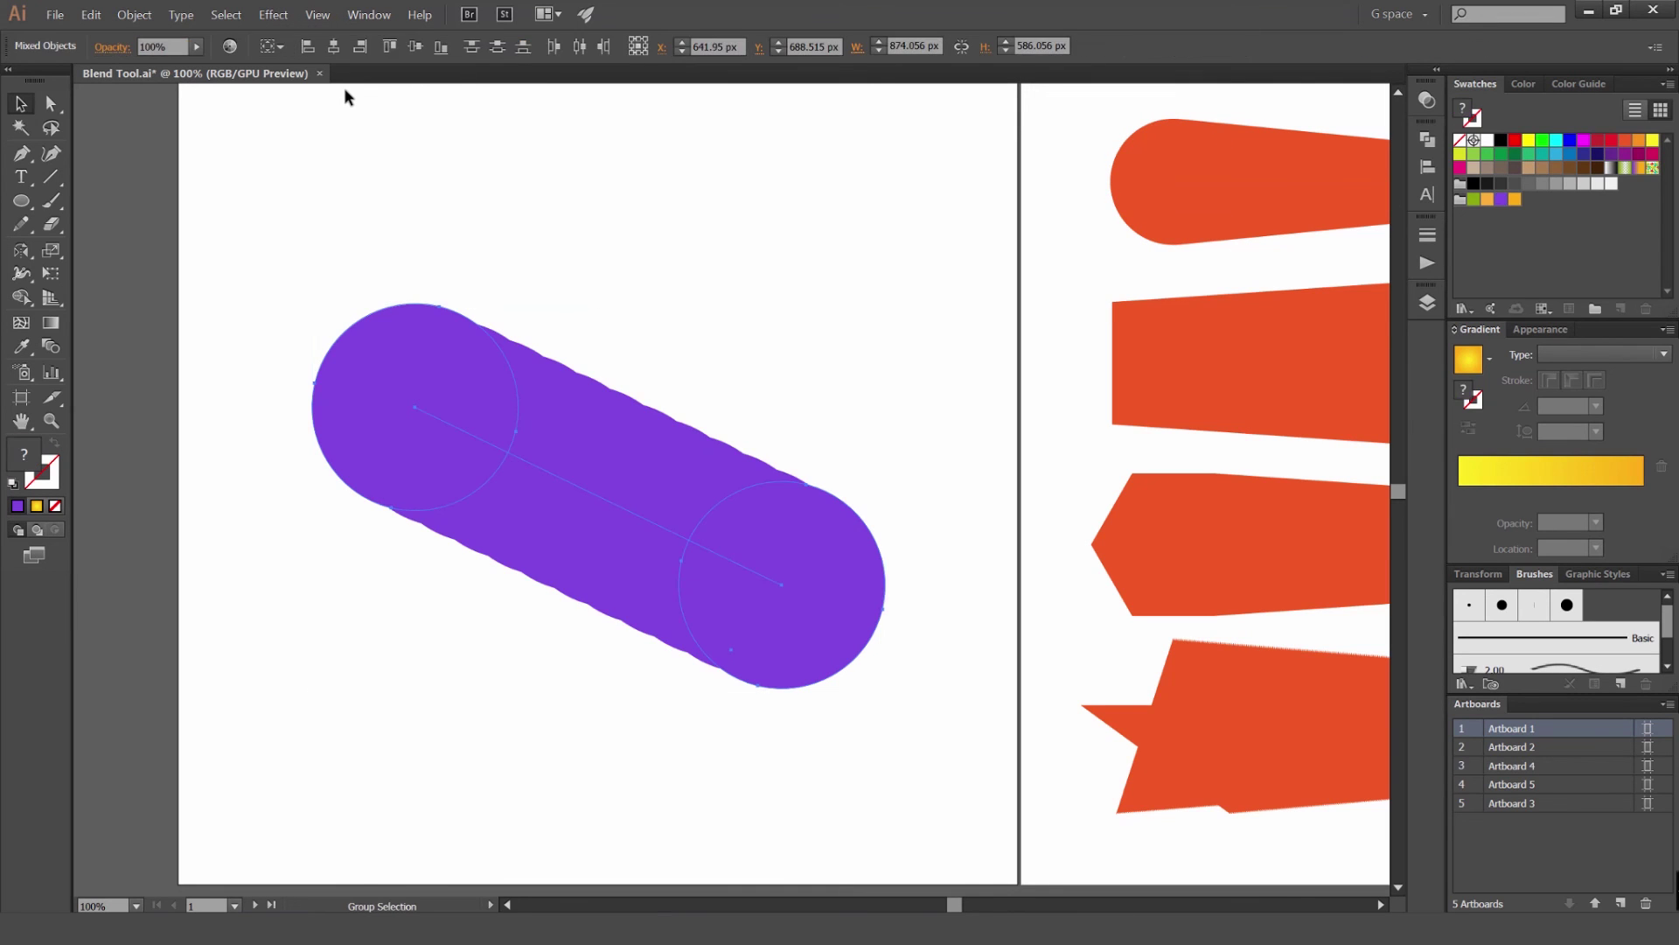
Move the lower-right end circle of the blend up above the other one and fill it with the orange swatch
{"action": "key", "text": "a"}
{"action": "left_click", "coordinate": [817, 588]}
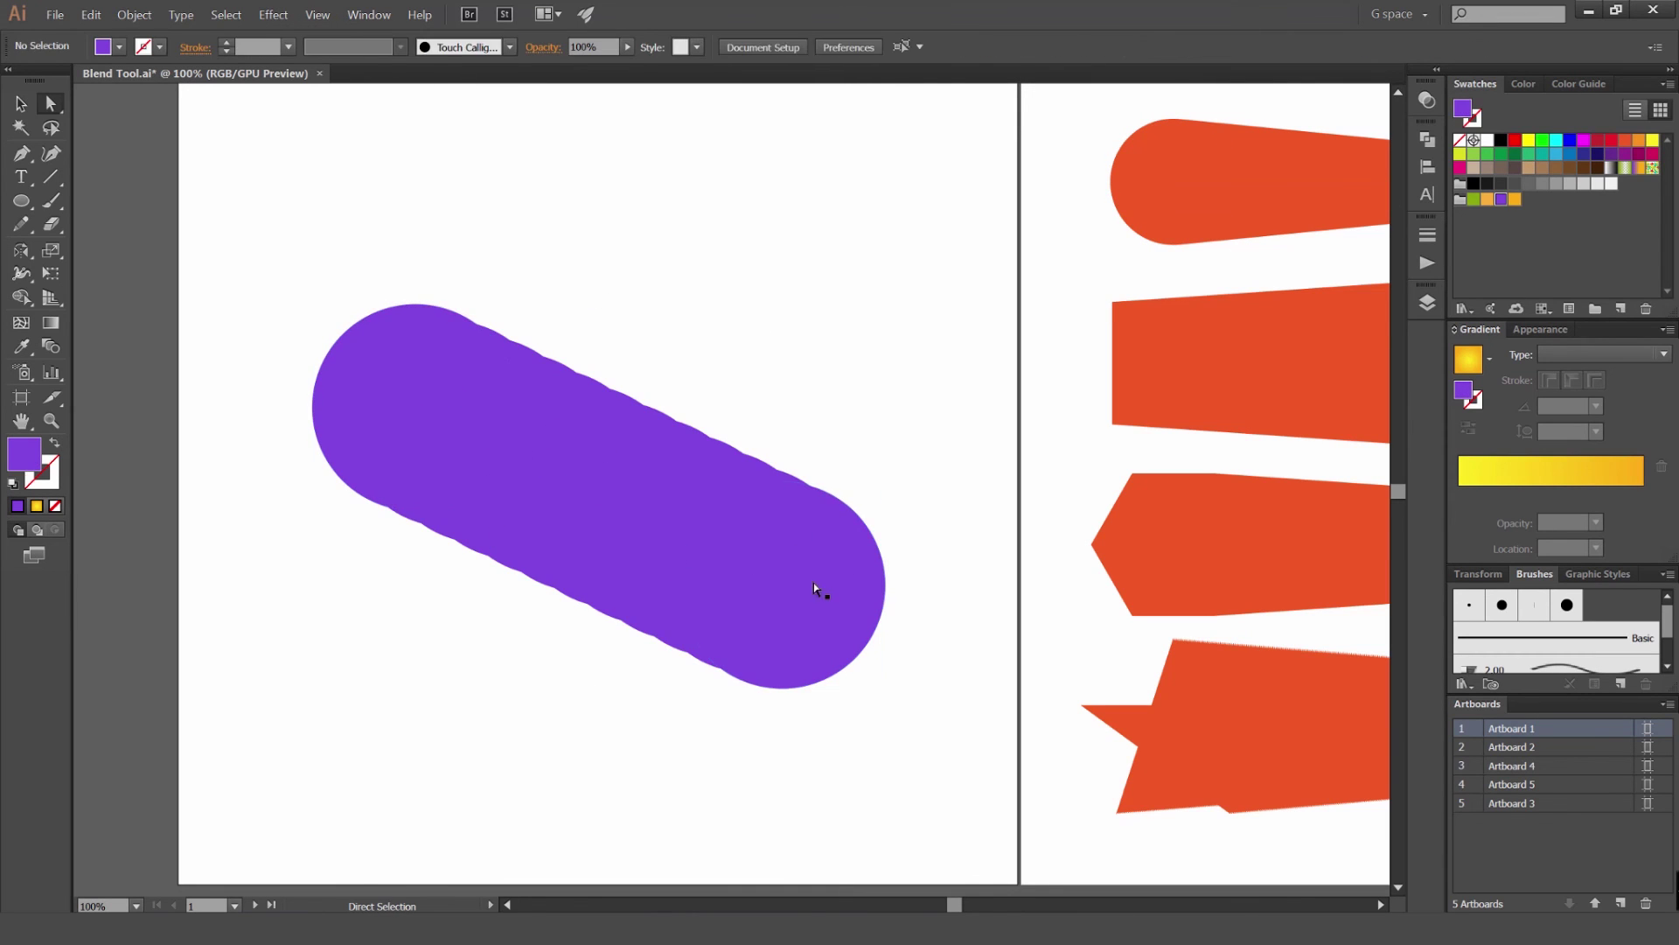
{"action": "left_click_drag", "start_coordinate": [817, 589], "coordinate": [847, 319]}
{"action": "left_click", "coordinate": [854, 364]}
{"action": "left_click", "coordinate": [828, 304]}
{"action": "left_click", "coordinate": [1515, 200]}
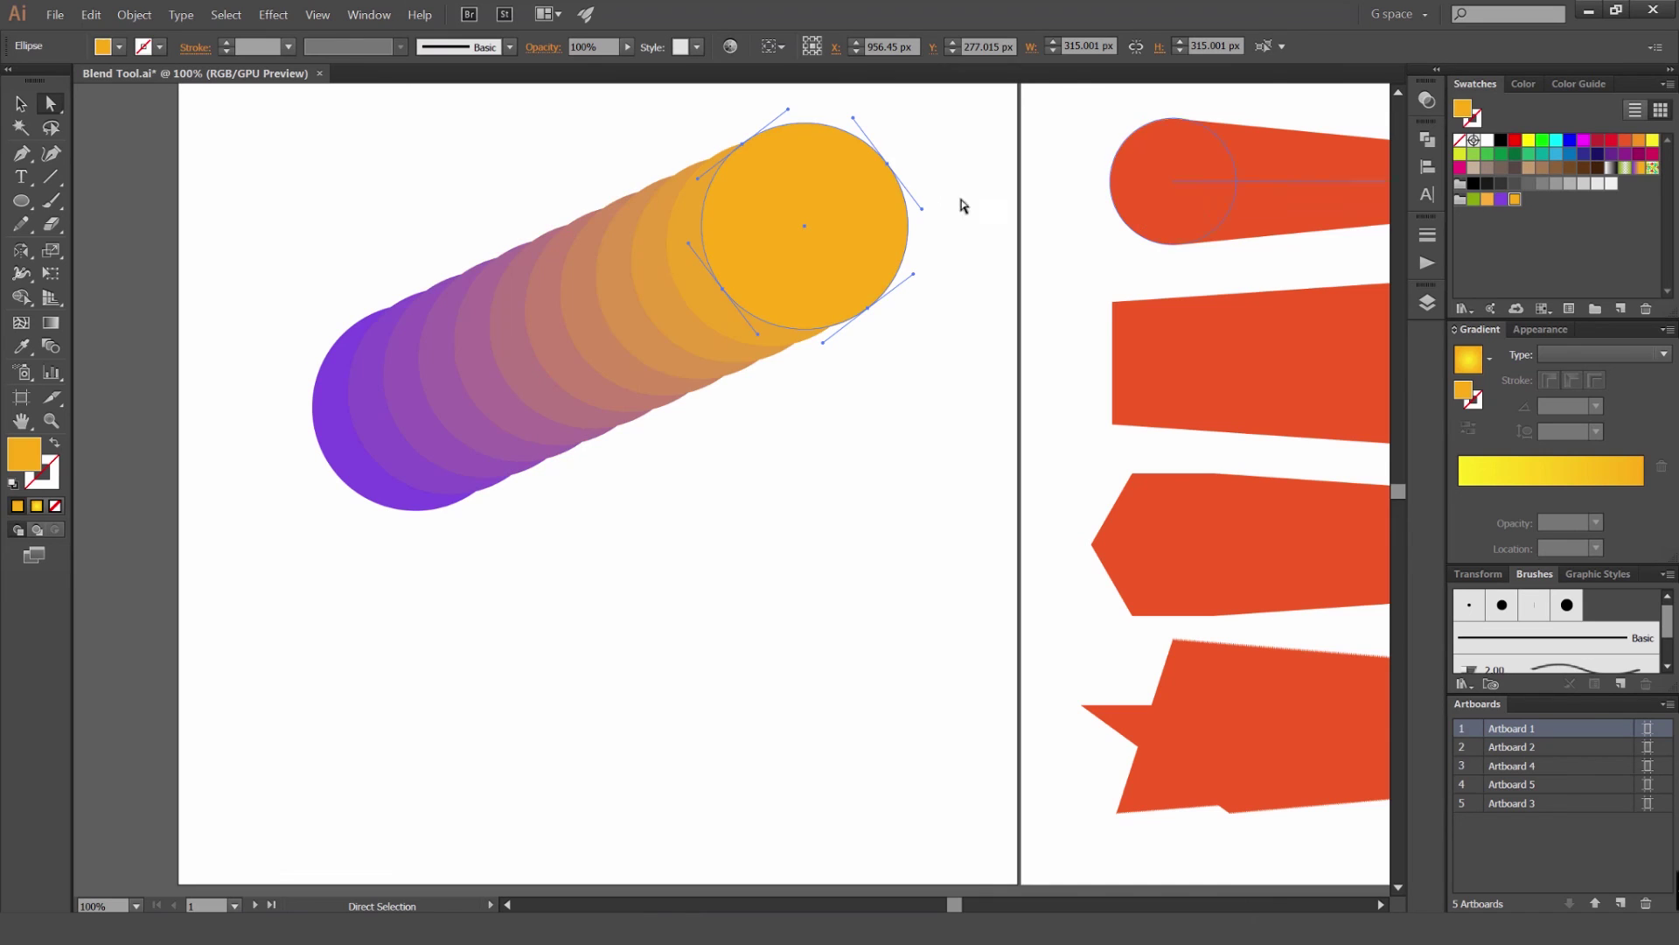
{"action": "left_click", "coordinate": [960, 203]}
Move the orange end circle slightly down so the blend spans about 909 by 542 px
{"action": "left_click", "coordinate": [815, 235]}
{"action": "left_click_drag", "start_coordinate": [962, 152], "coordinate": [342, 413]}
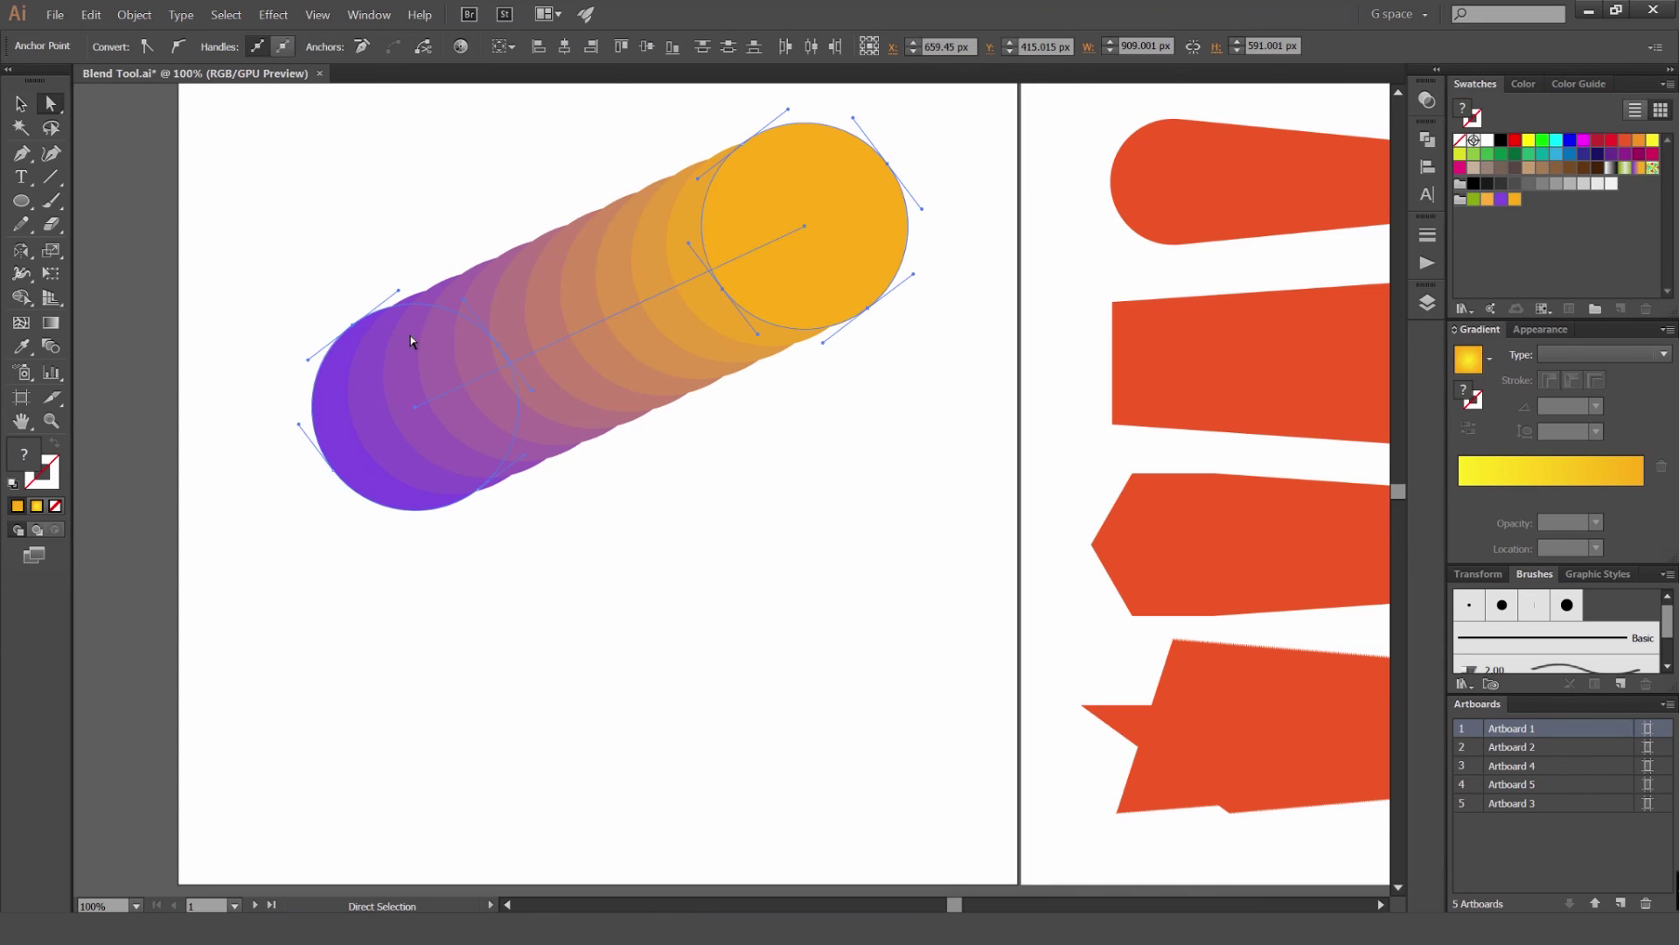
{"action": "key", "text": "space"}
{"action": "left_click_drag", "start_coordinate": [509, 162], "coordinate": [520, 199]}
{"action": "left_click_drag", "start_coordinate": [814, 255], "coordinate": [814, 287]}
Select the whole purple-to-orange blend and expand it, with Object and Fill included, into separate circles
{"action": "left_click_drag", "start_coordinate": [881, 172], "coordinate": [303, 555]}
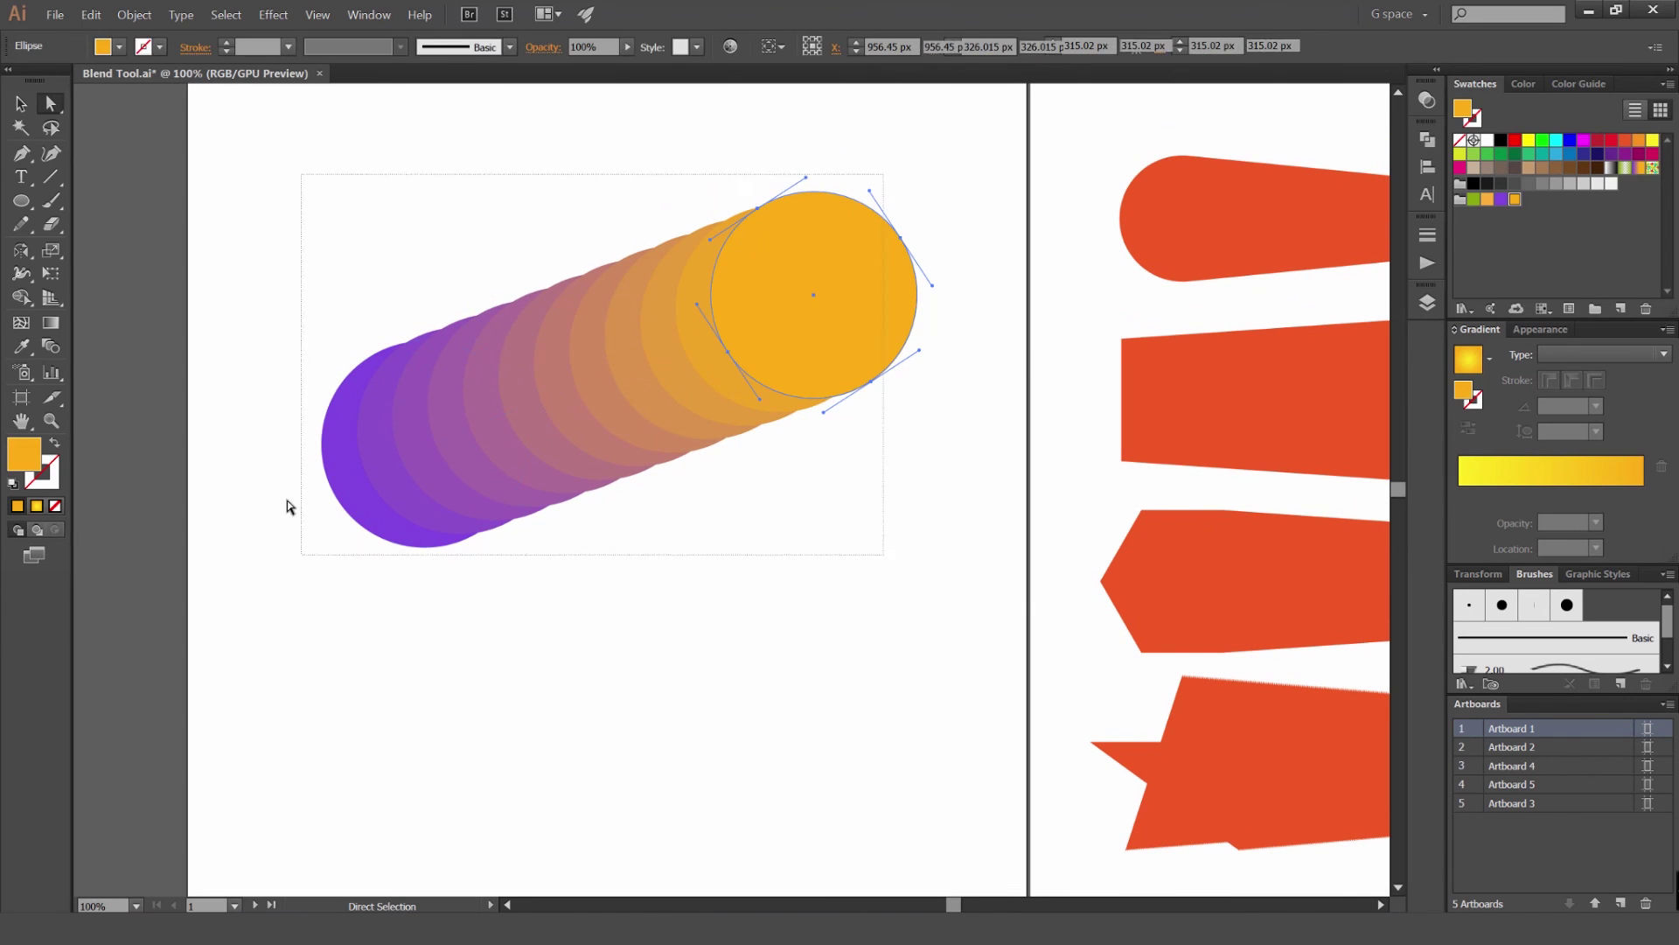
{"action": "left_click", "coordinate": [134, 15]}
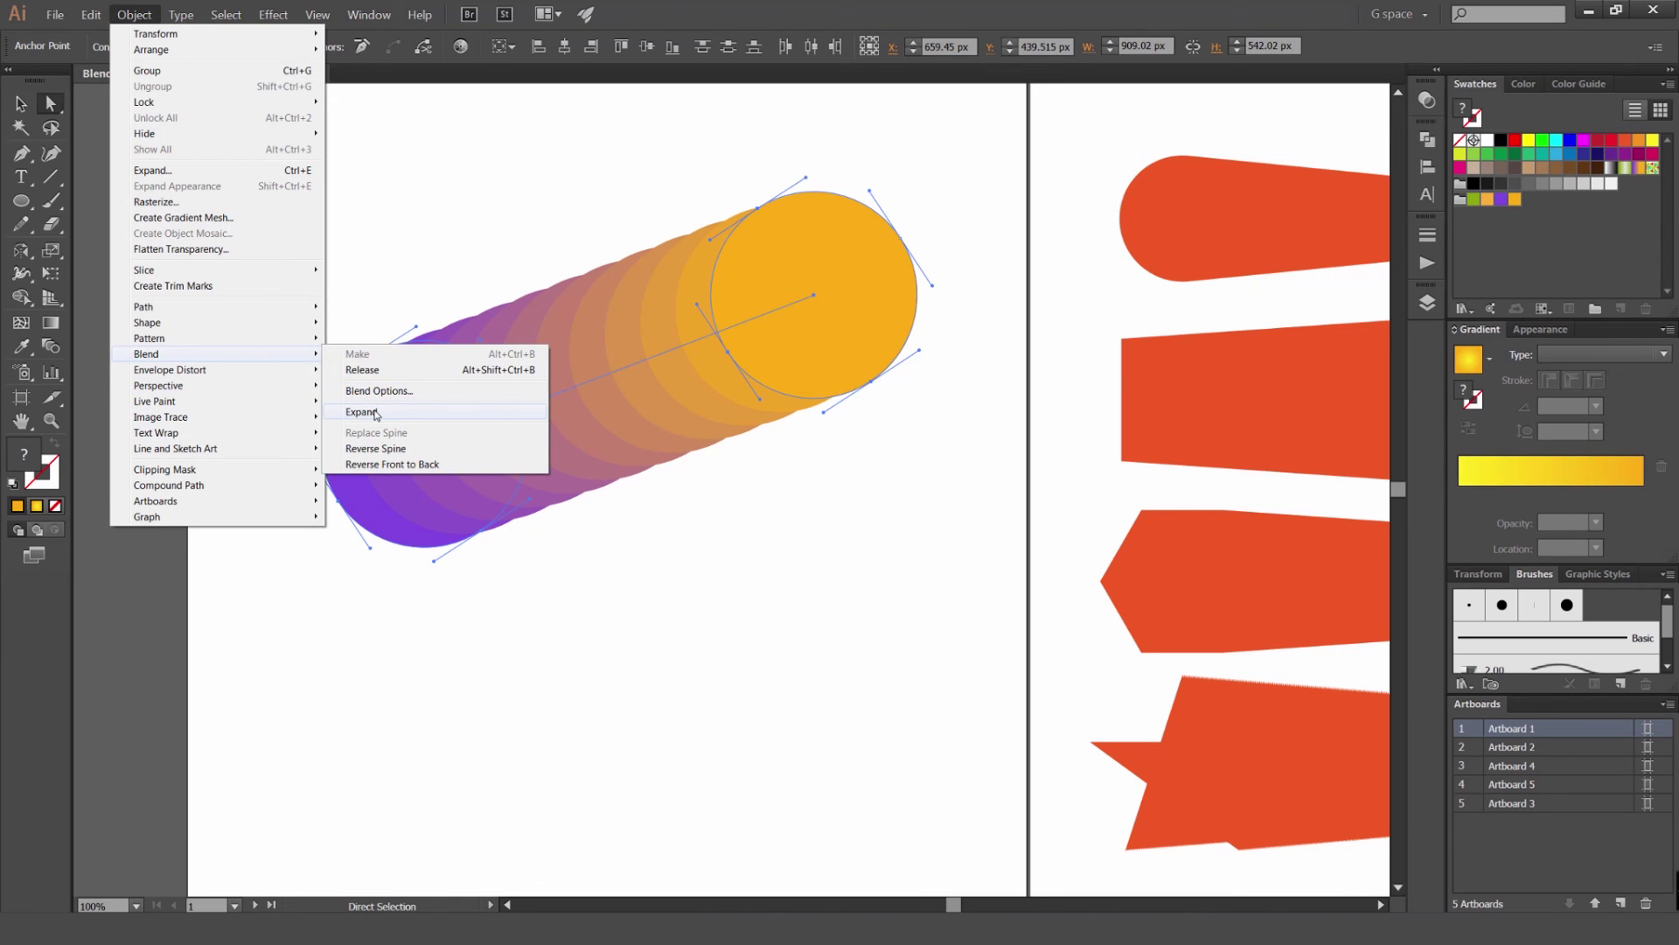
{"action": "left_click", "coordinate": [164, 171]}
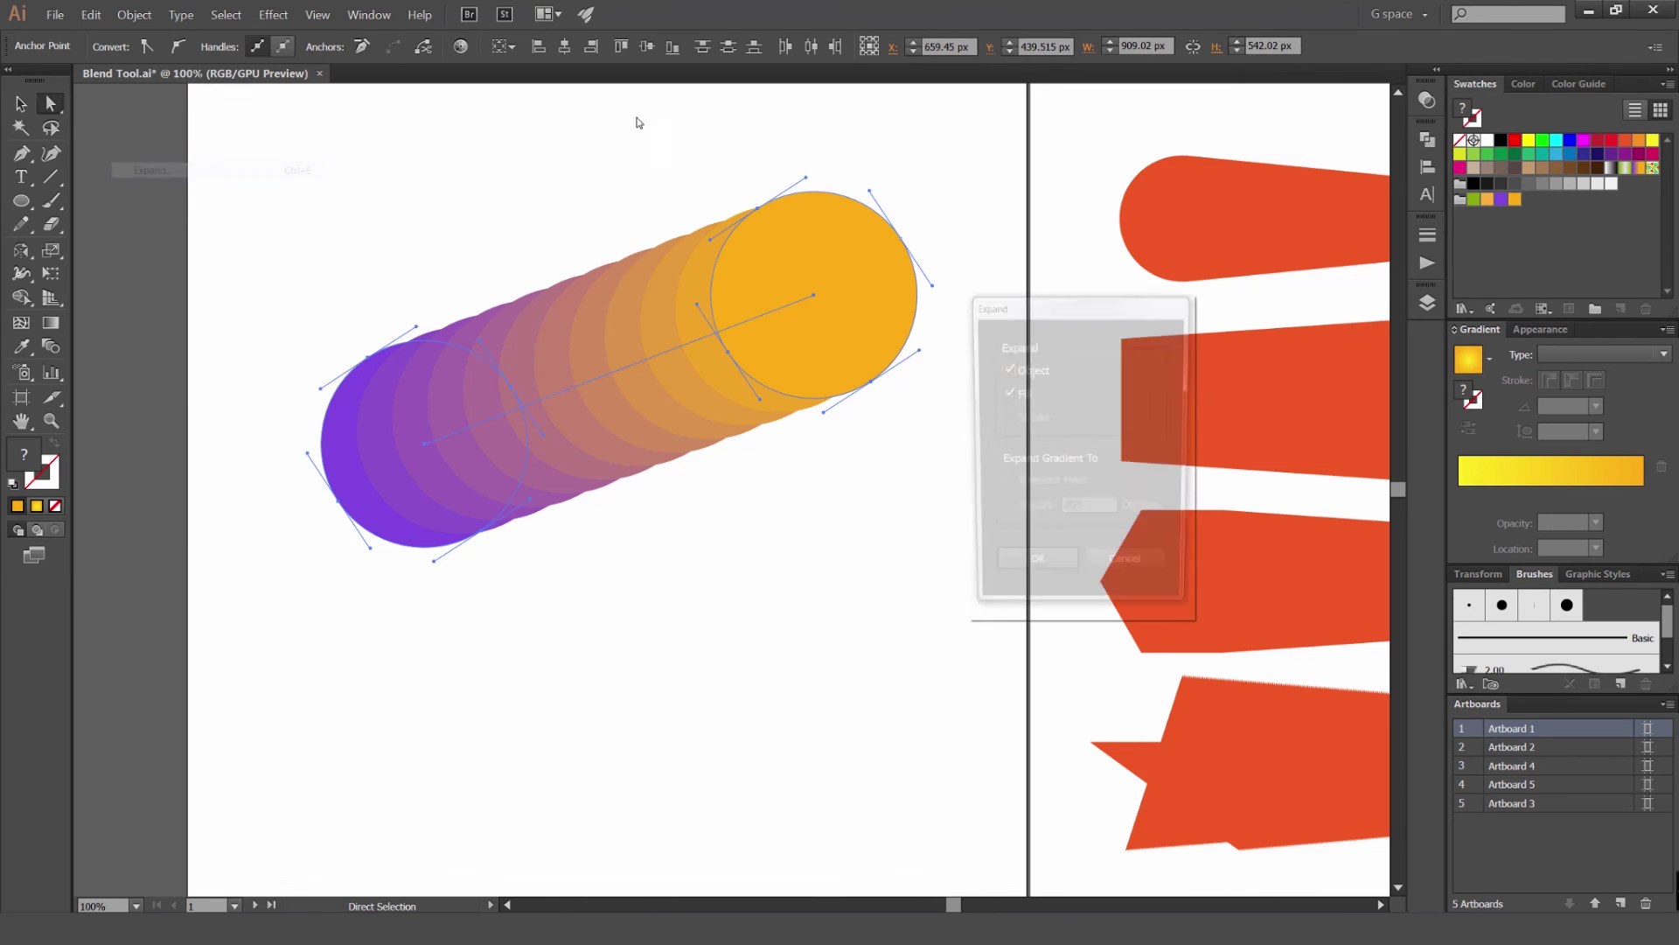
{"action": "left_click", "coordinate": [1041, 578]}
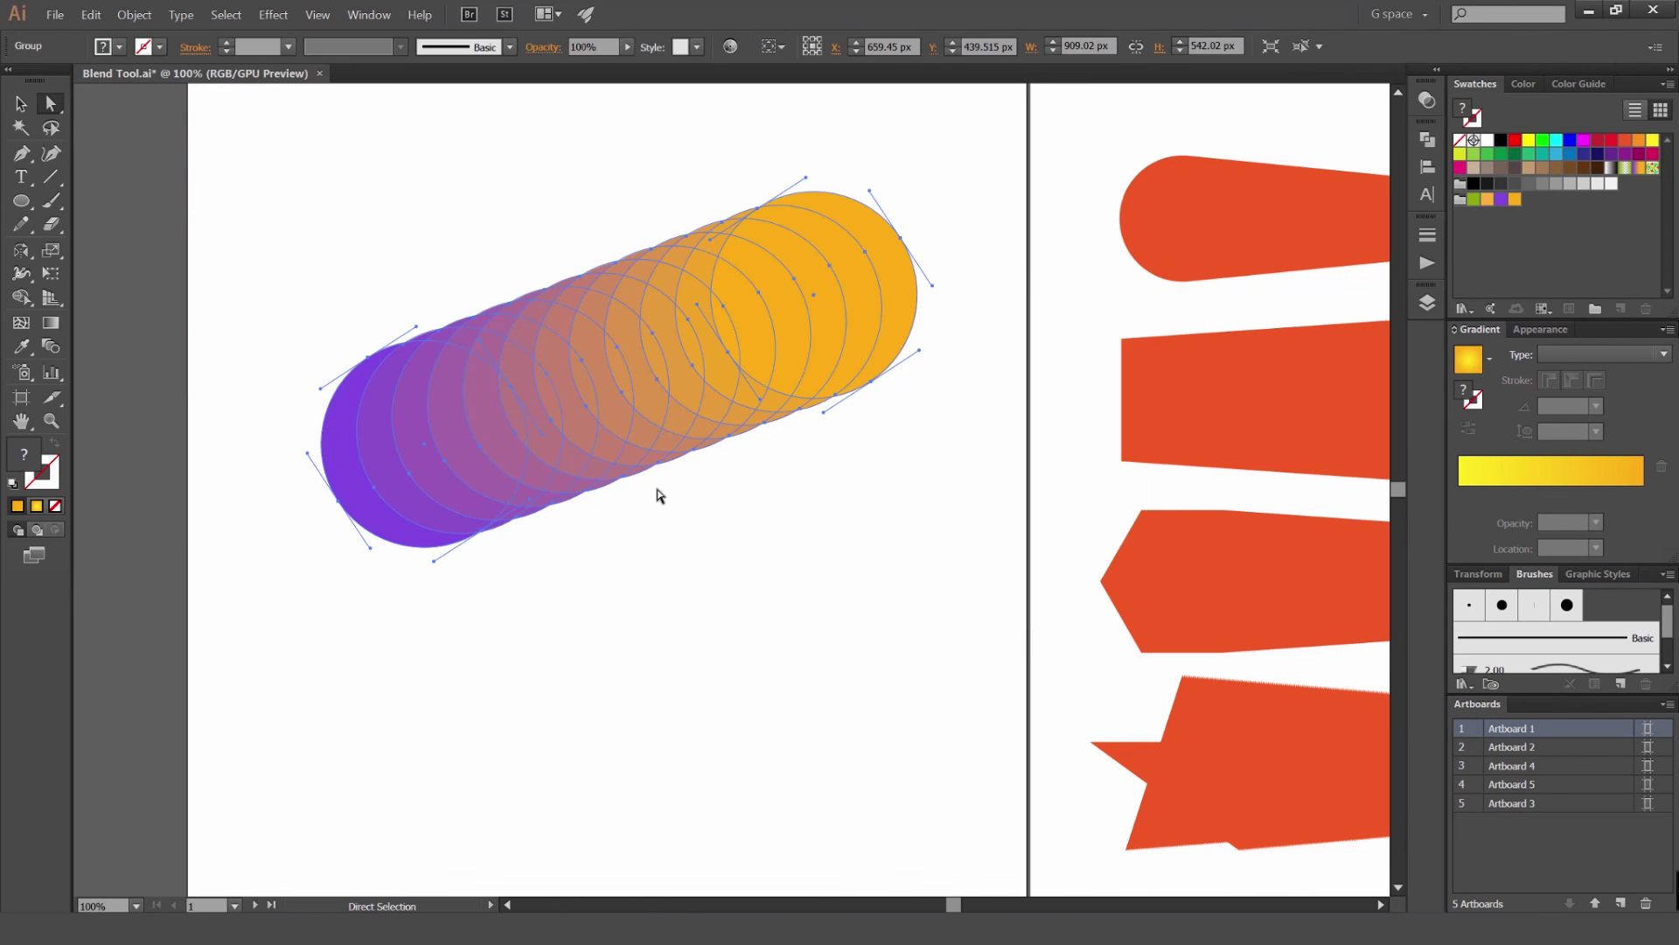
Move the orange end circle down out of the expanded group and undo the move
{"action": "key", "text": "v"}
{"action": "left_click", "coordinate": [660, 492]}
{"action": "left_click", "coordinate": [817, 351]}
{"action": "key", "text": "a"}
{"action": "left_click_drag", "start_coordinate": [878, 300], "coordinate": [875, 615]}
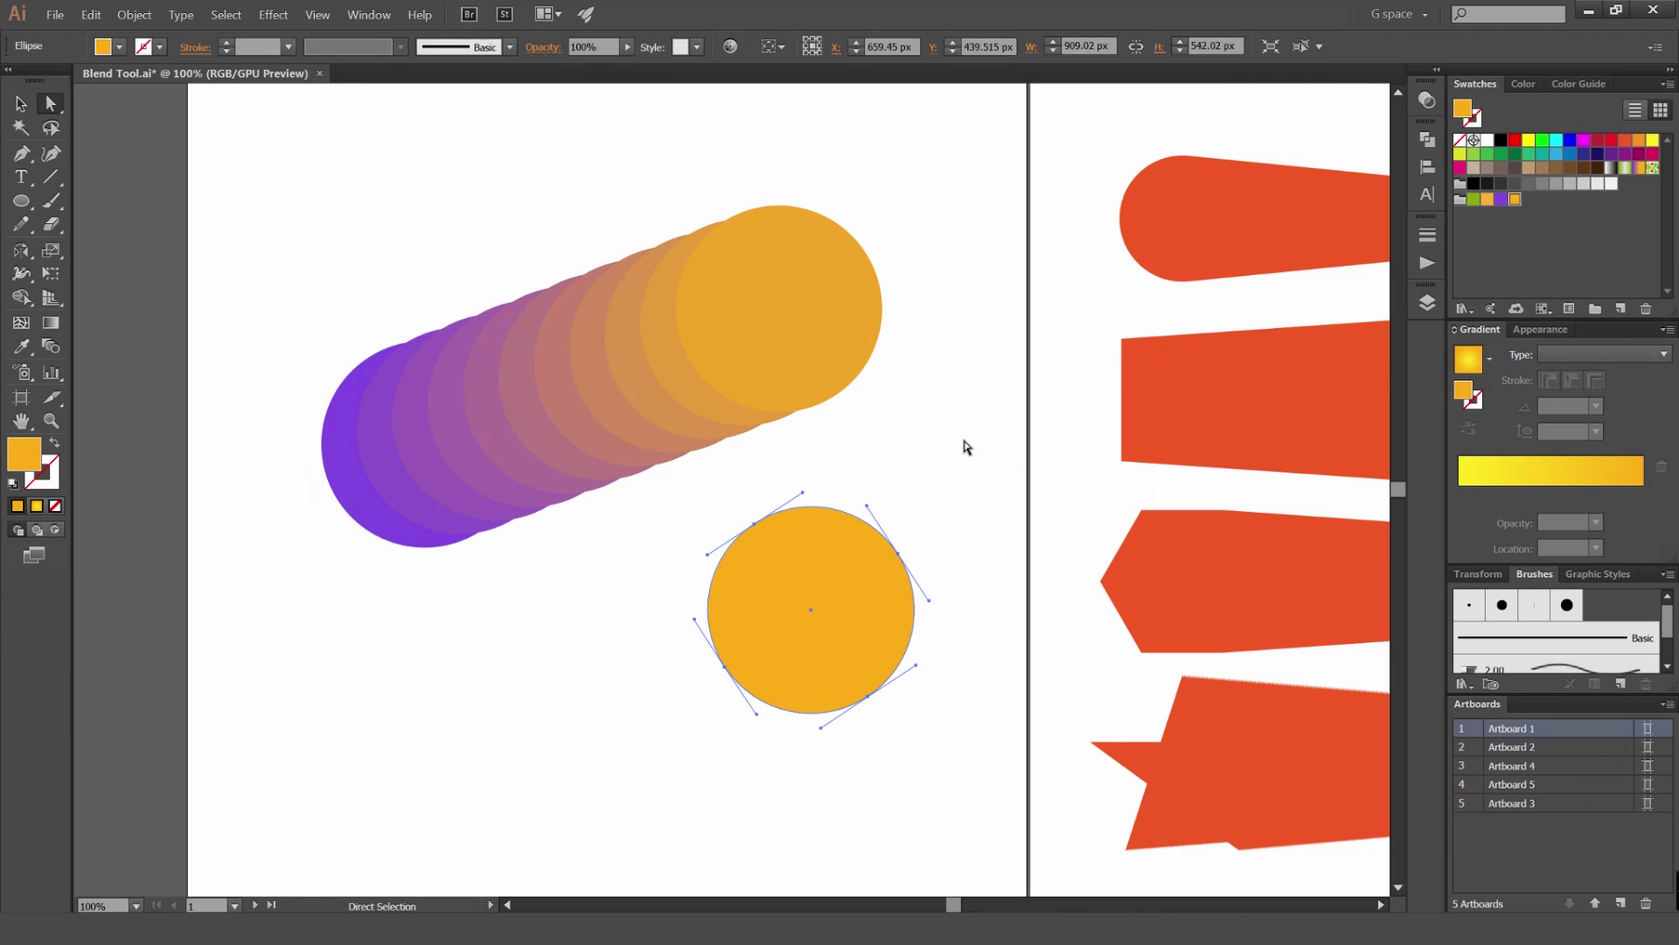
{"action": "key", "text": "ctrl+z"}
Scatter individual circles from the expanded blend around the first artboard, including intermediate ones and the orange end circle
{"action": "left_click_drag", "start_coordinate": [626, 317], "coordinate": [659, 548]}
{"action": "left_click_drag", "start_coordinate": [551, 437], "coordinate": [518, 691]}
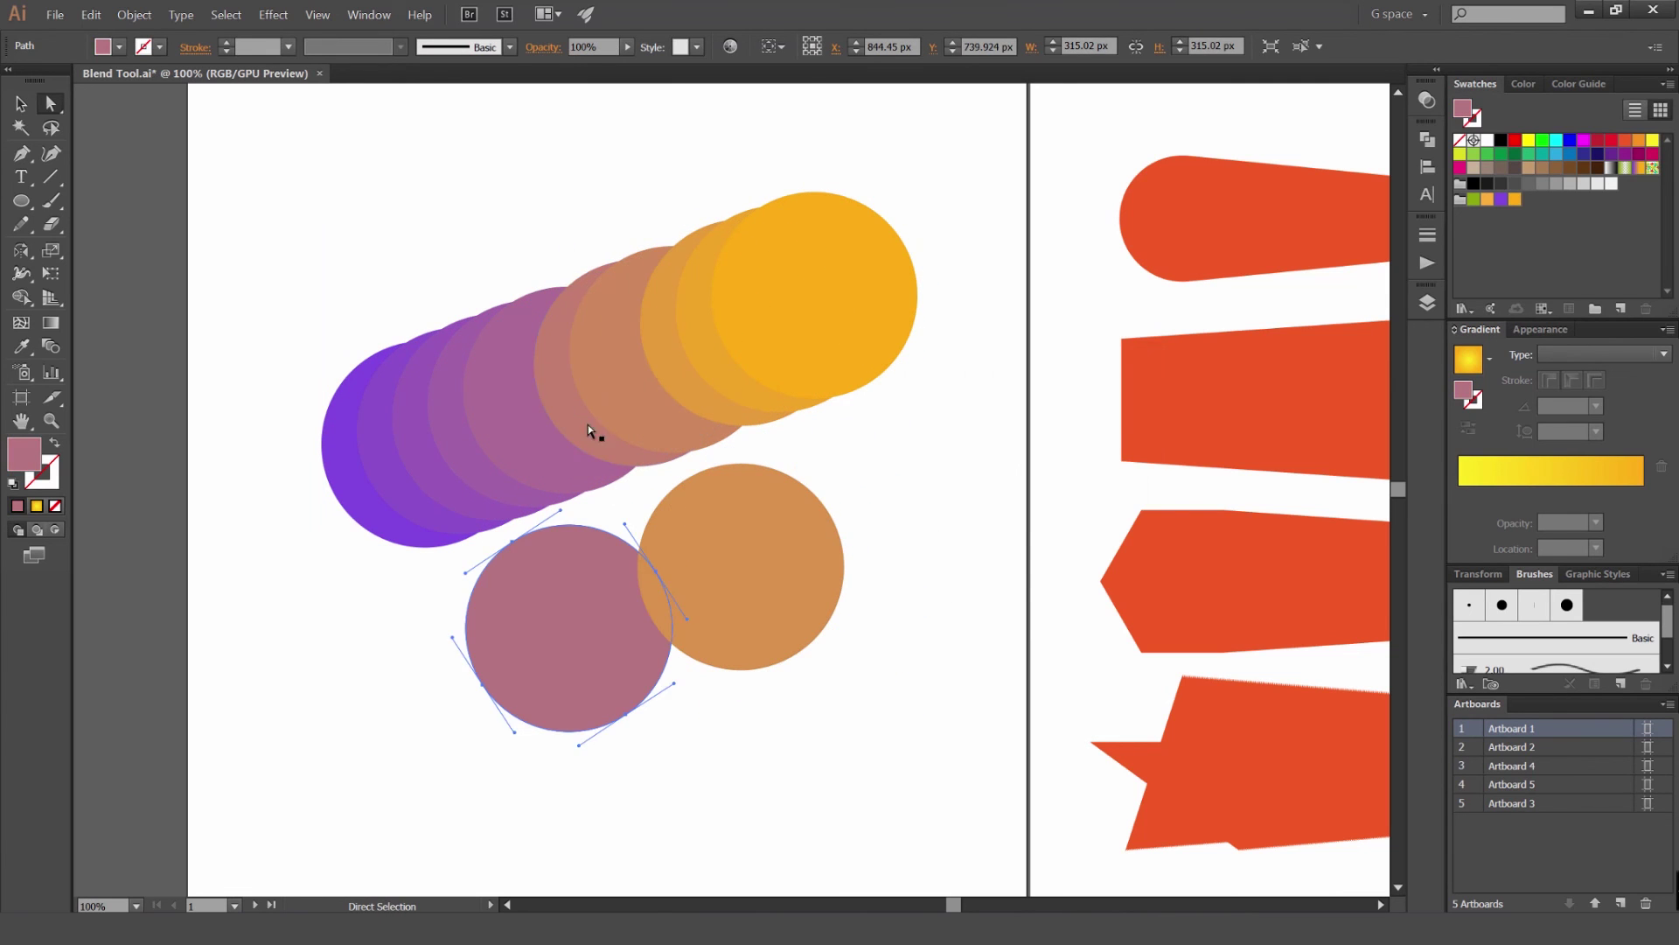
{"action": "left_click_drag", "start_coordinate": [595, 385], "coordinate": [513, 174]}
{"action": "left_click_drag", "start_coordinate": [490, 398], "coordinate": [662, 489]}
{"action": "scroll", "coordinate": [953, 272], "scroll_direction": "down", "scroll_amount": 1}
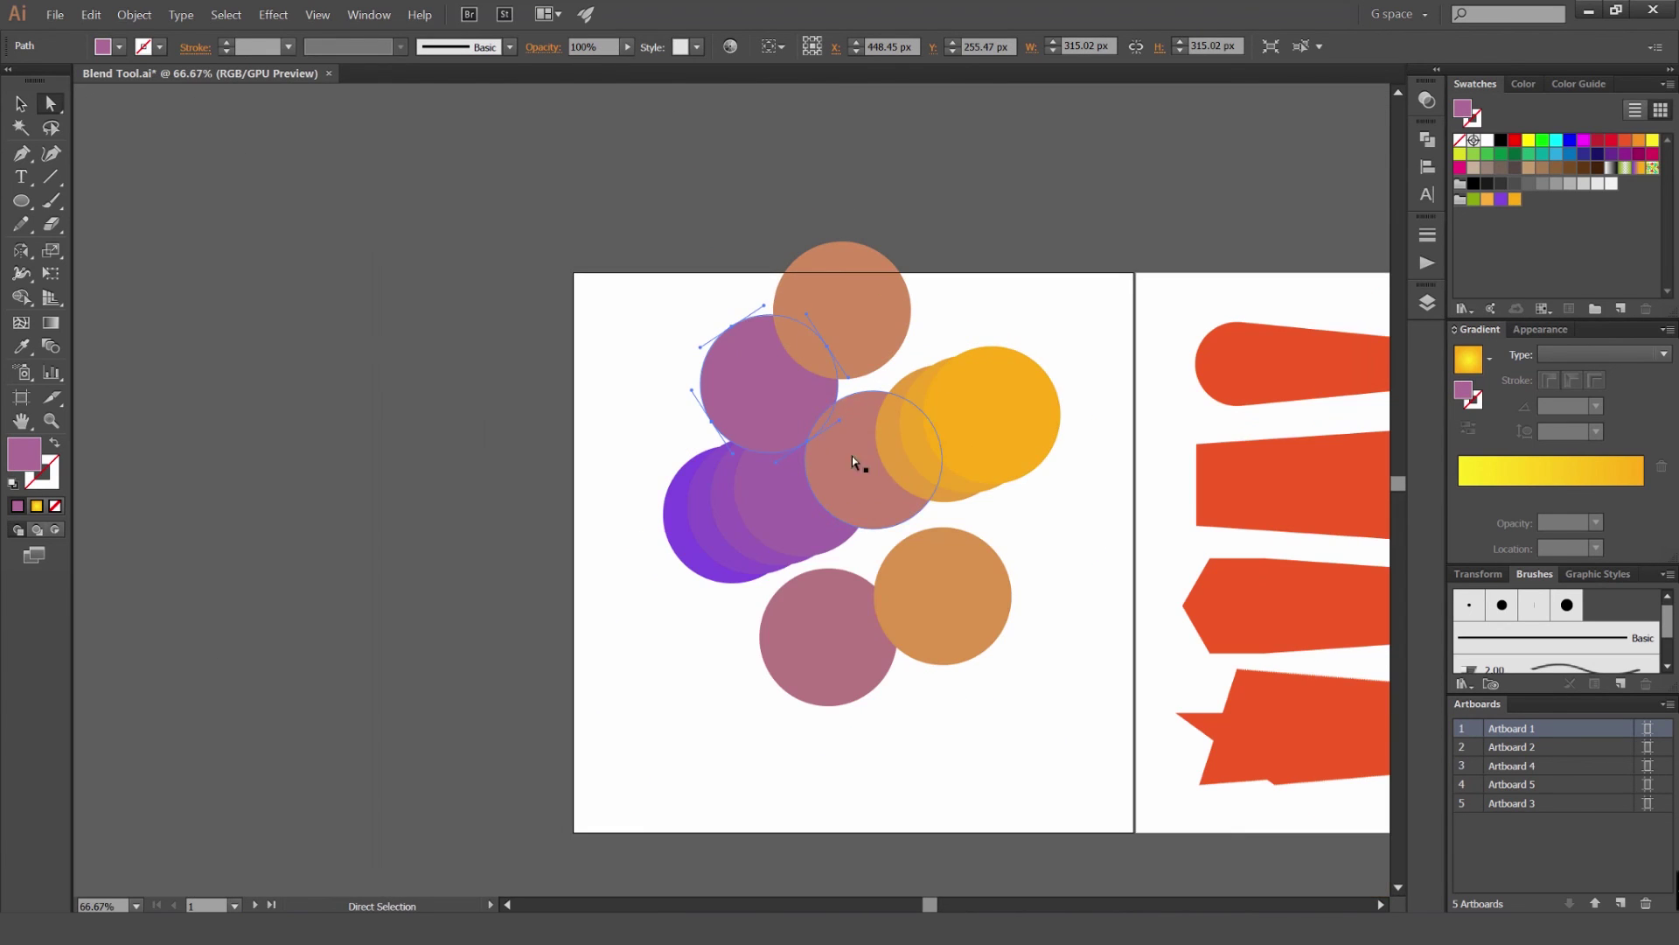
{"action": "left_click_drag", "start_coordinate": [852, 457], "coordinate": [774, 594]}
{"action": "left_click_drag", "start_coordinate": [1005, 446], "coordinate": [866, 613]}
{"action": "scroll", "coordinate": [972, 500], "scroll_direction": "up", "scroll_amount": 2}
{"action": "left_click_drag", "start_coordinate": [865, 497], "coordinate": [626, 553]}
{"action": "scroll", "coordinate": [1047, 424], "scroll_direction": "down", "scroll_amount": 2}
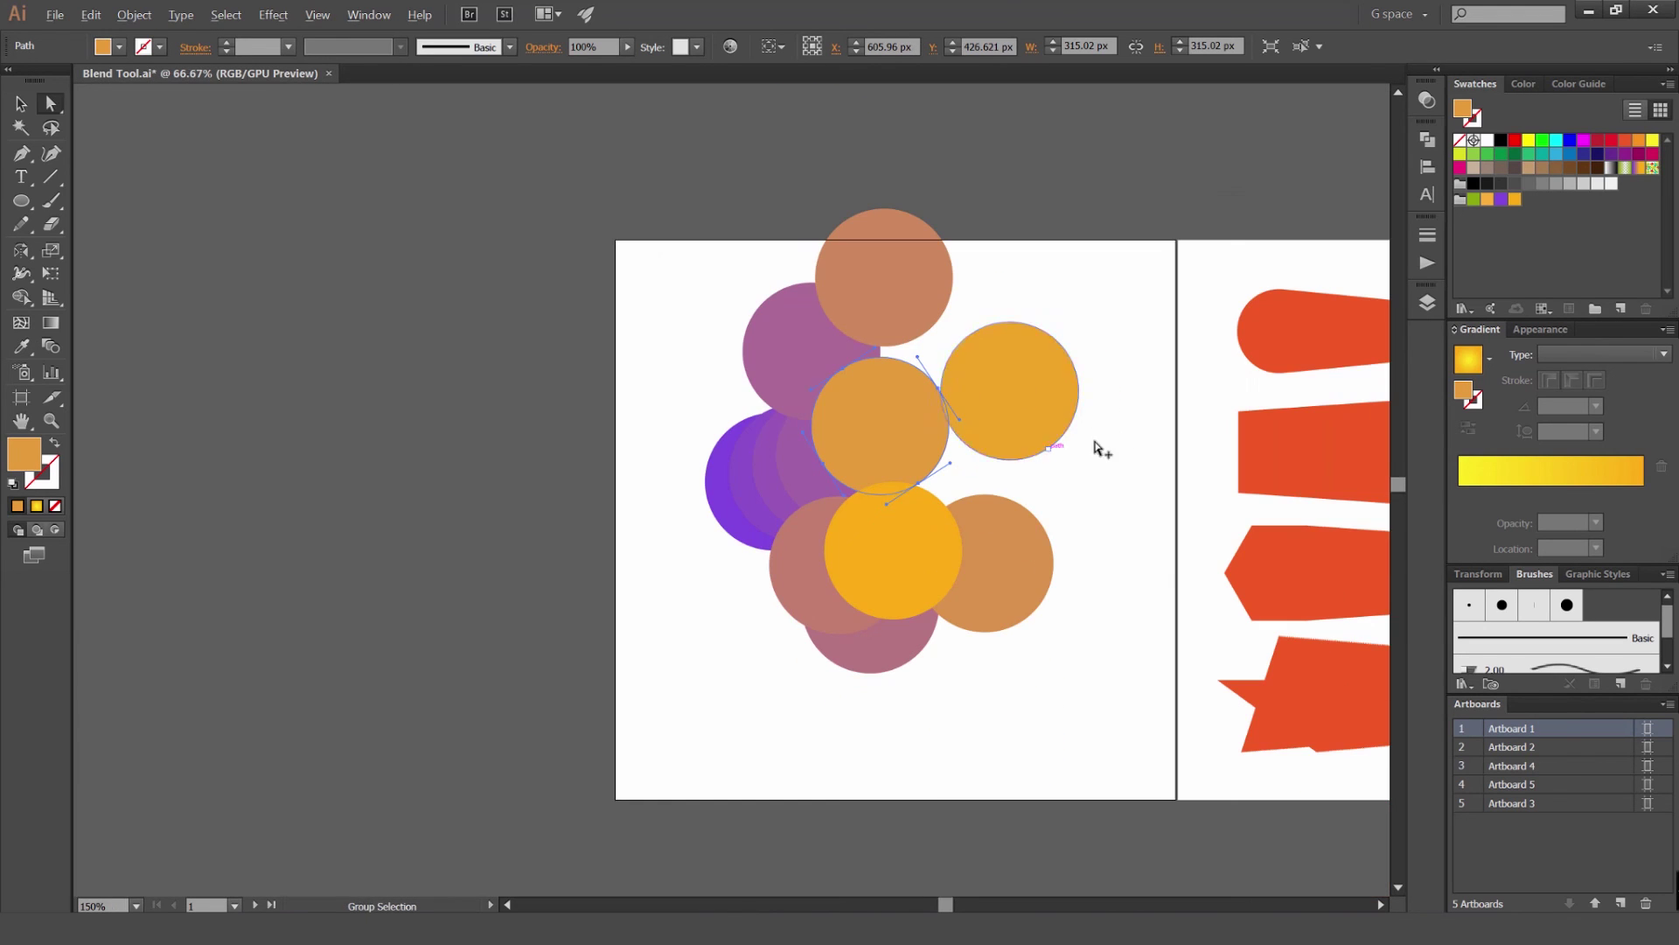
Delete all the scattered circles and their remaining fragments from the first artboard
{"action": "key", "text": "ctrl+a"}
{"action": "key", "text": "Delete"}
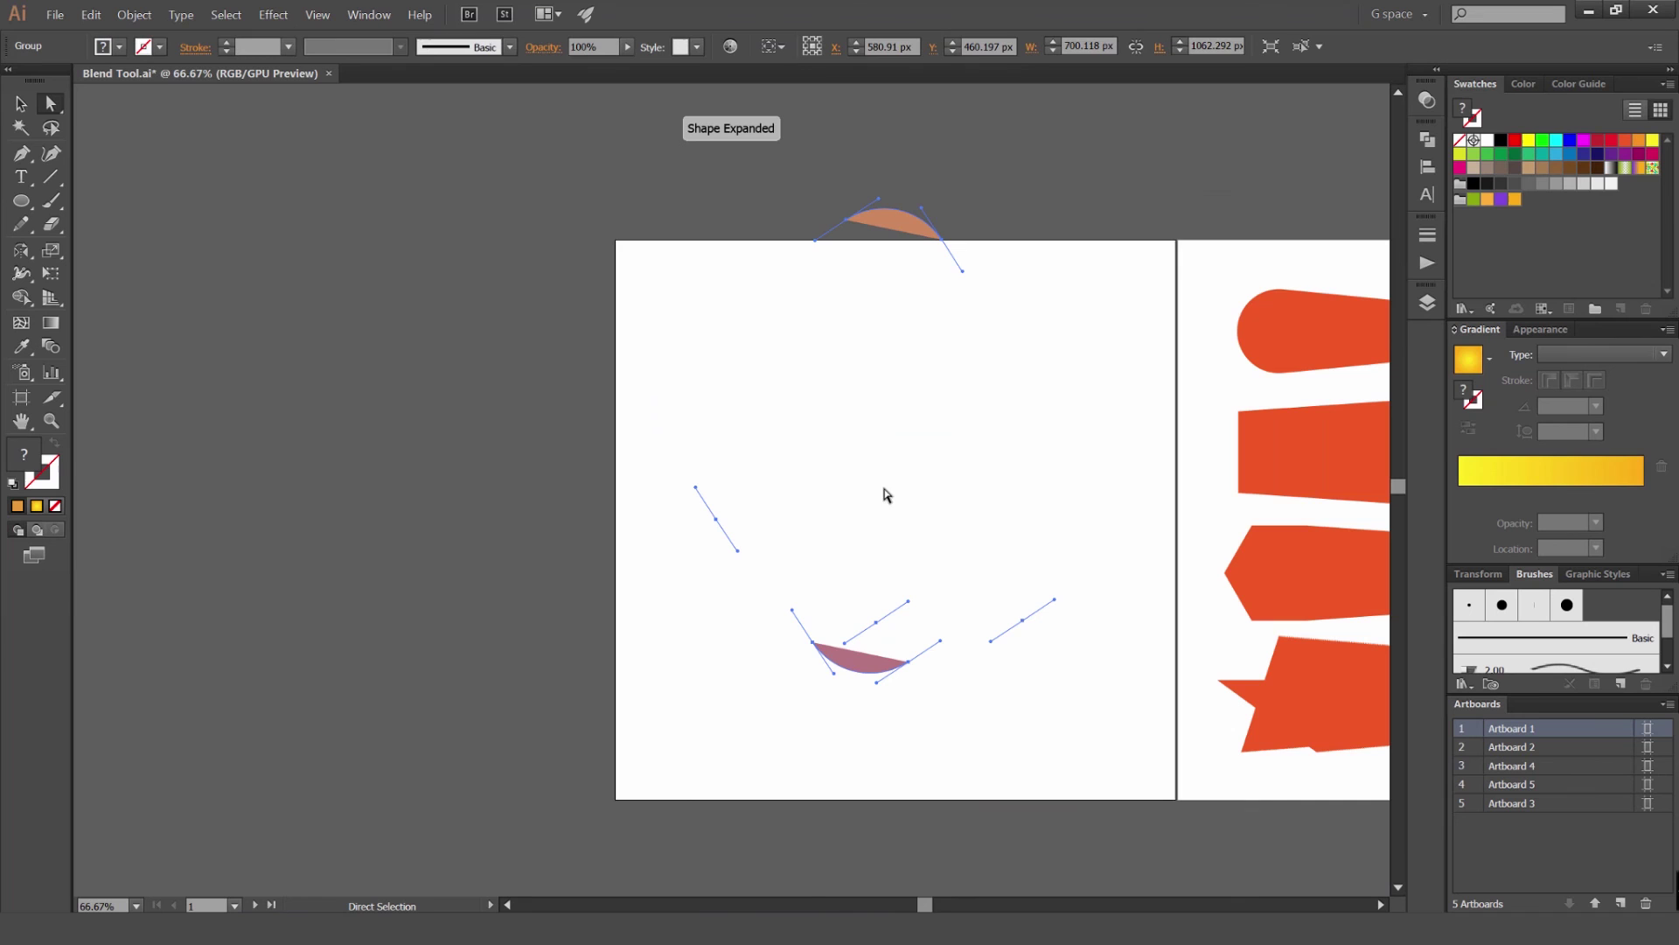
{"action": "key", "text": "Delete"}
{"action": "left_click_drag", "start_coordinate": [840, 280], "coordinate": [513, 399]}
{"action": "scroll", "coordinate": [513, 399], "scroll_direction": "down", "scroll_amount": 1}
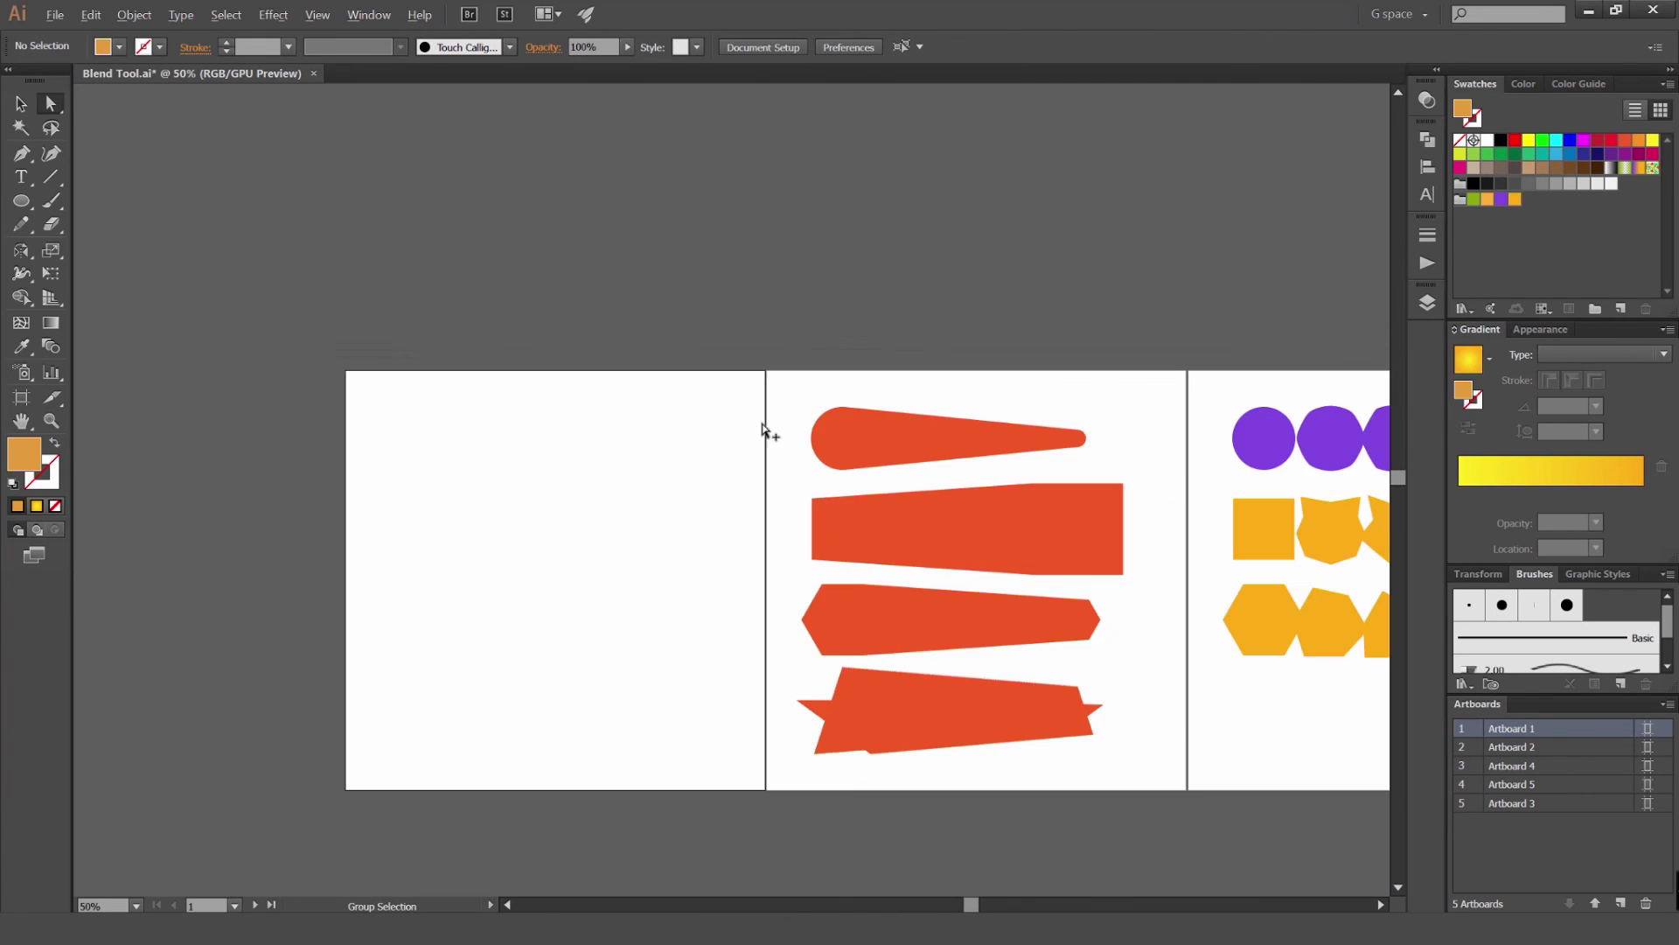
{"action": "left_click_drag", "start_coordinate": [904, 412], "coordinate": [545, 443]}
{"action": "left_click_drag", "start_coordinate": [1053, 319], "coordinate": [769, 279]}
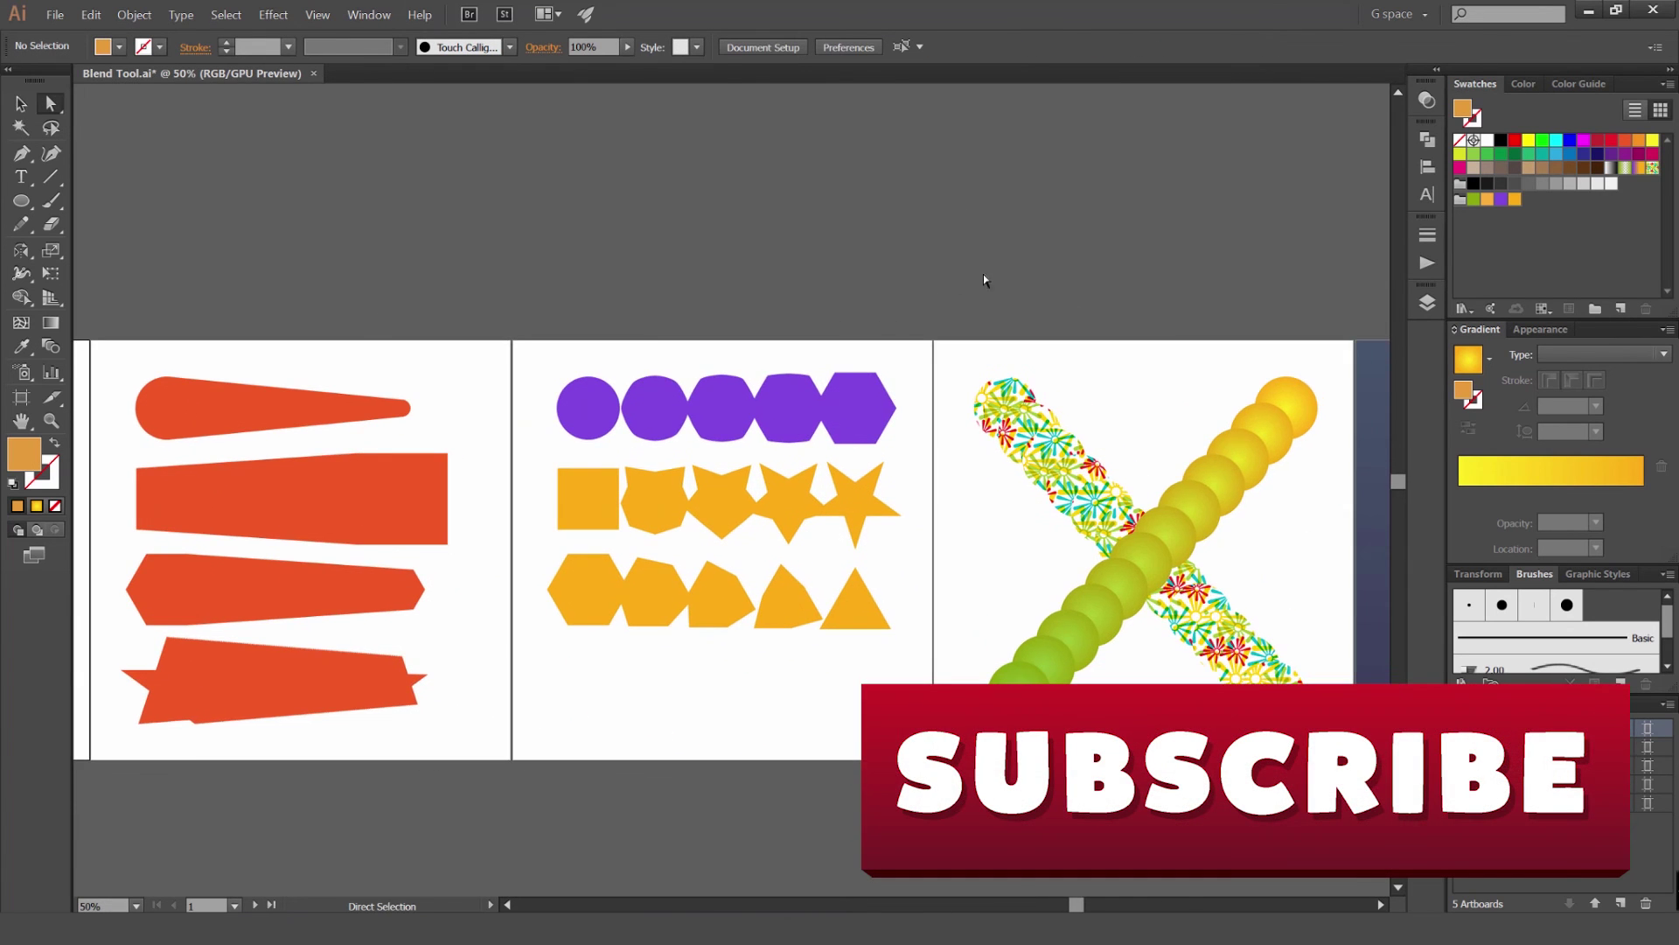
{"action": "left_click_drag", "start_coordinate": [983, 280], "coordinate": [451, 232]}
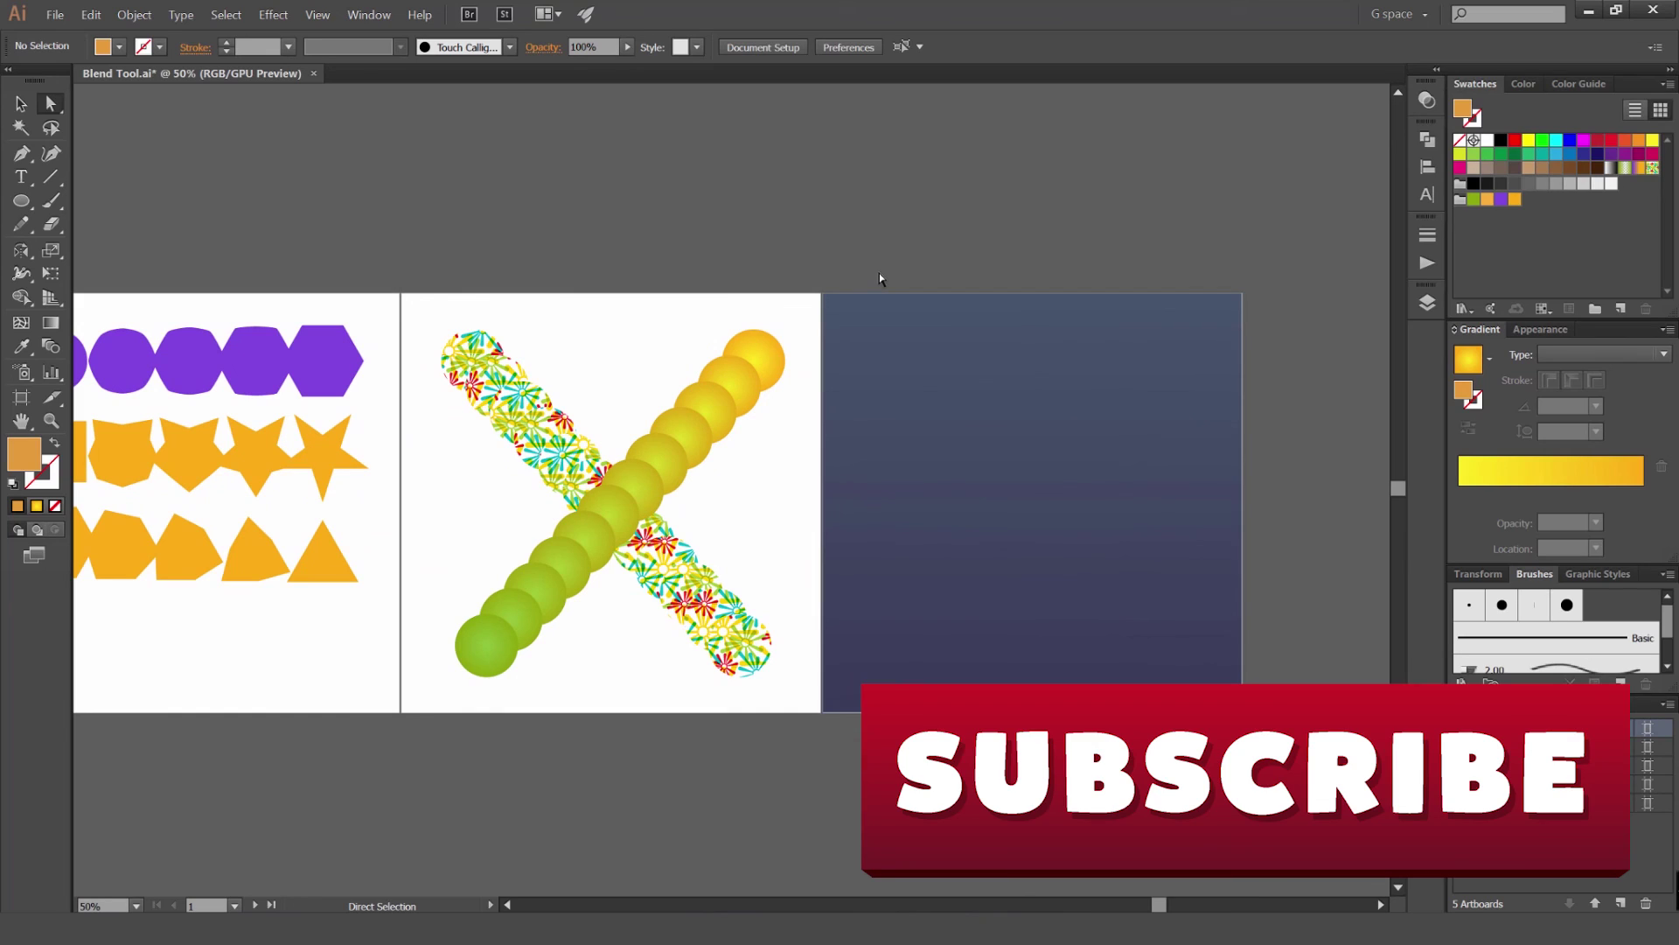